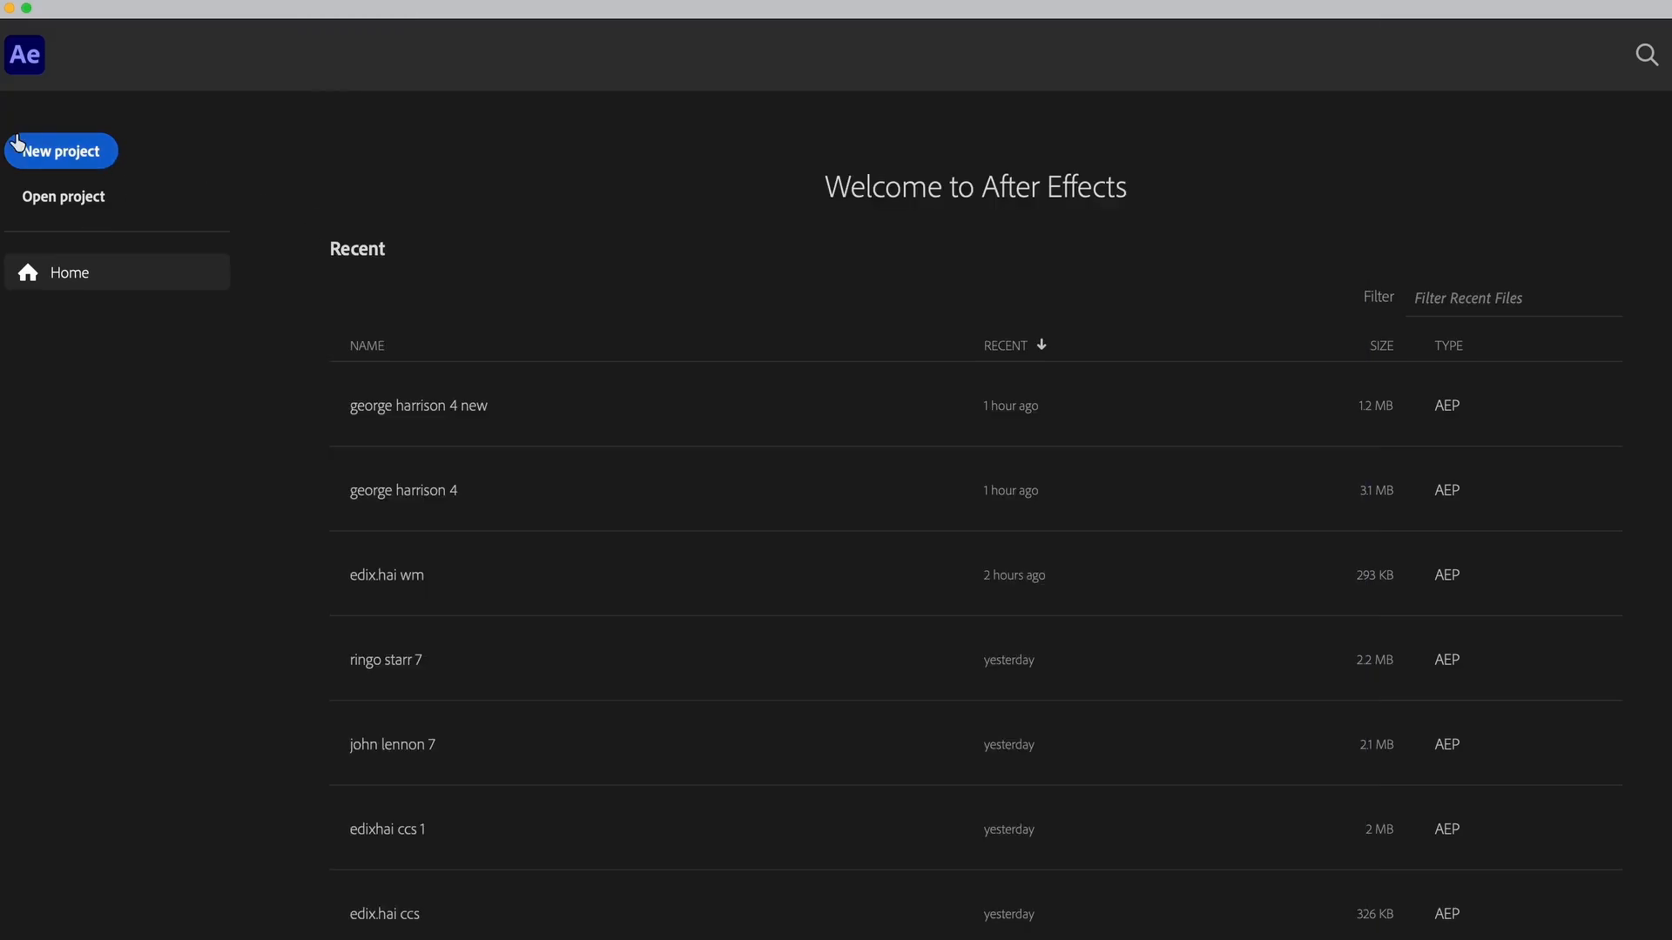
- Create a new empty project
left_click(79, 154)
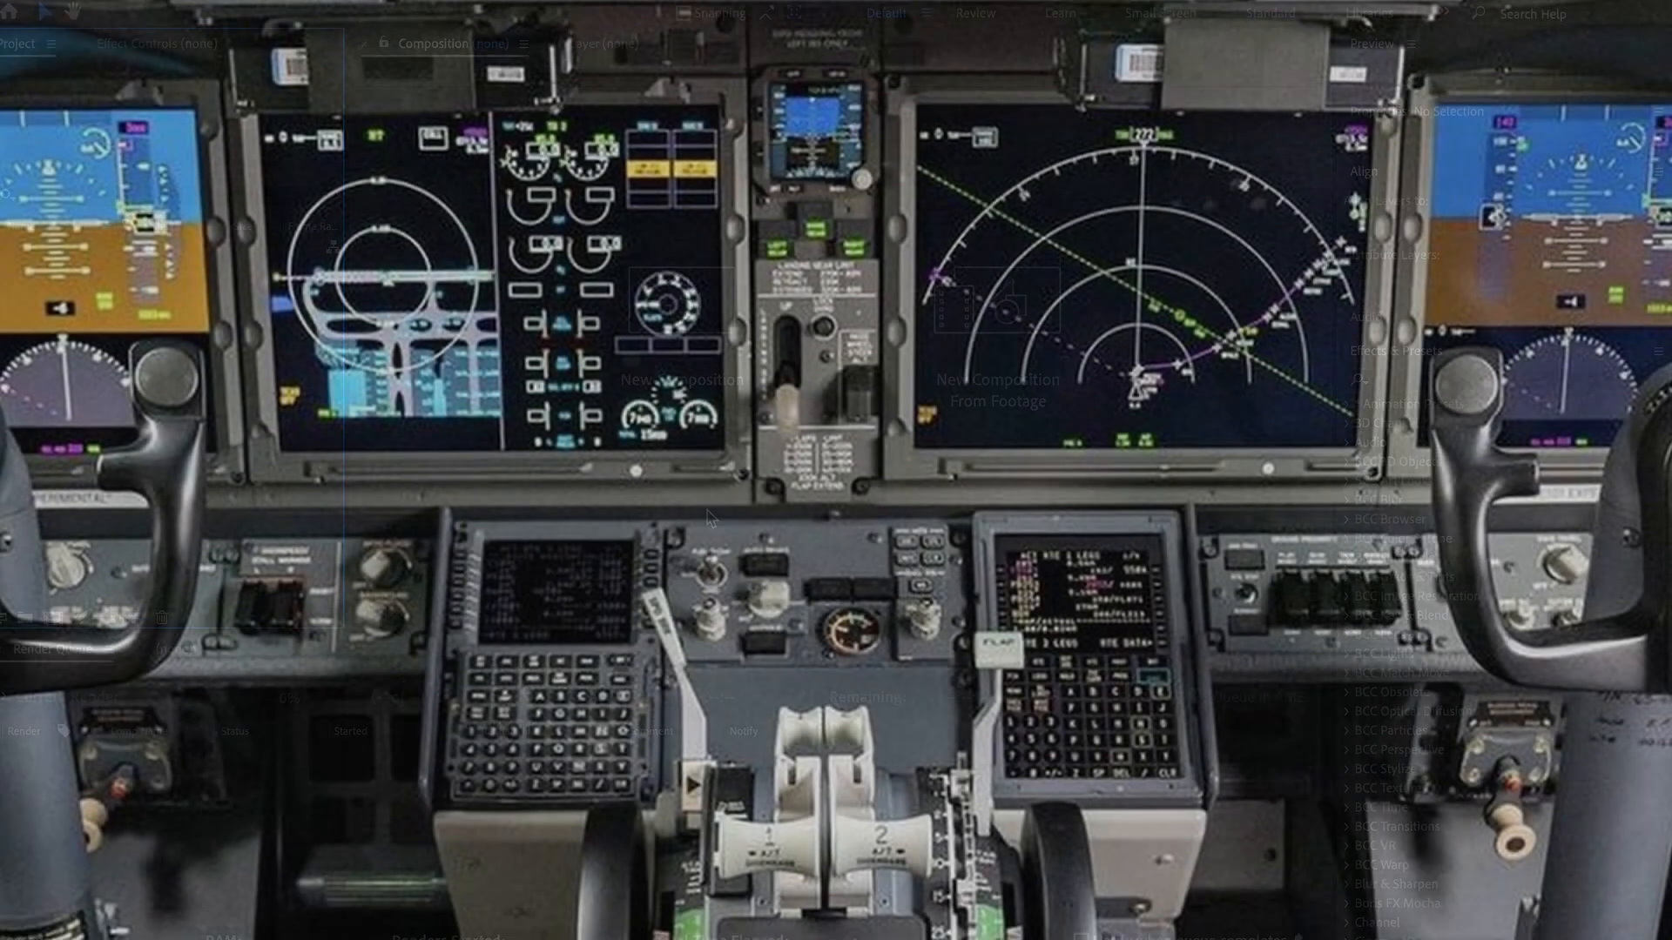
- Examine the Effects & Presets panel and the list of additional workspaces
left_click(1386, 397)
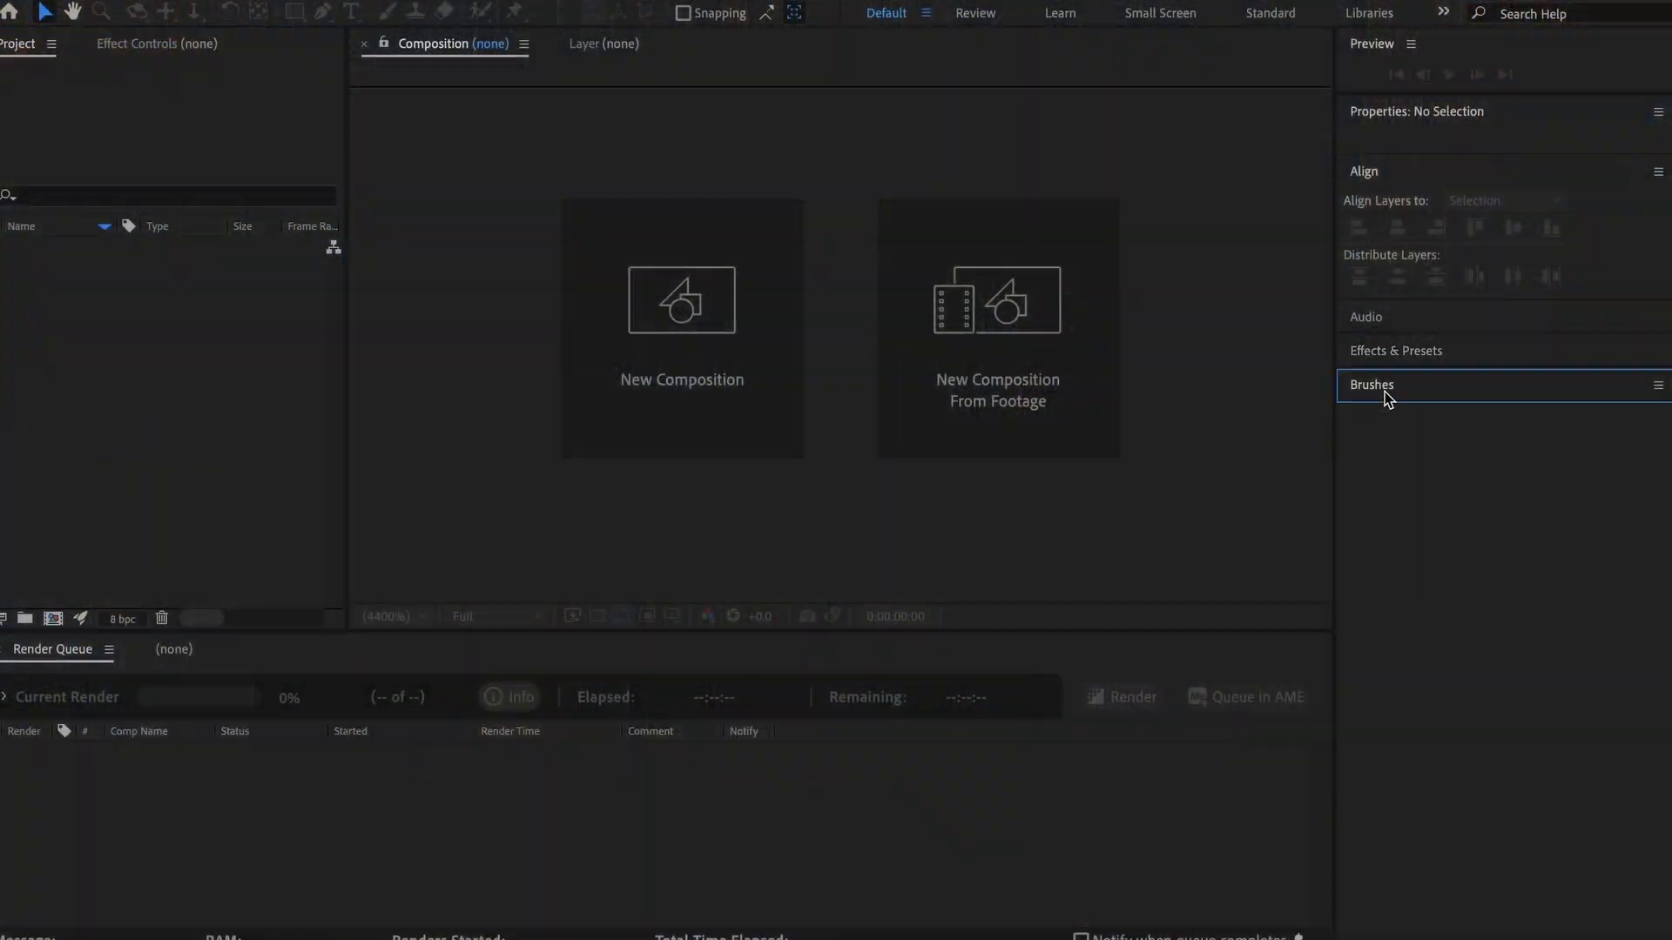
double_click(1409, 352)
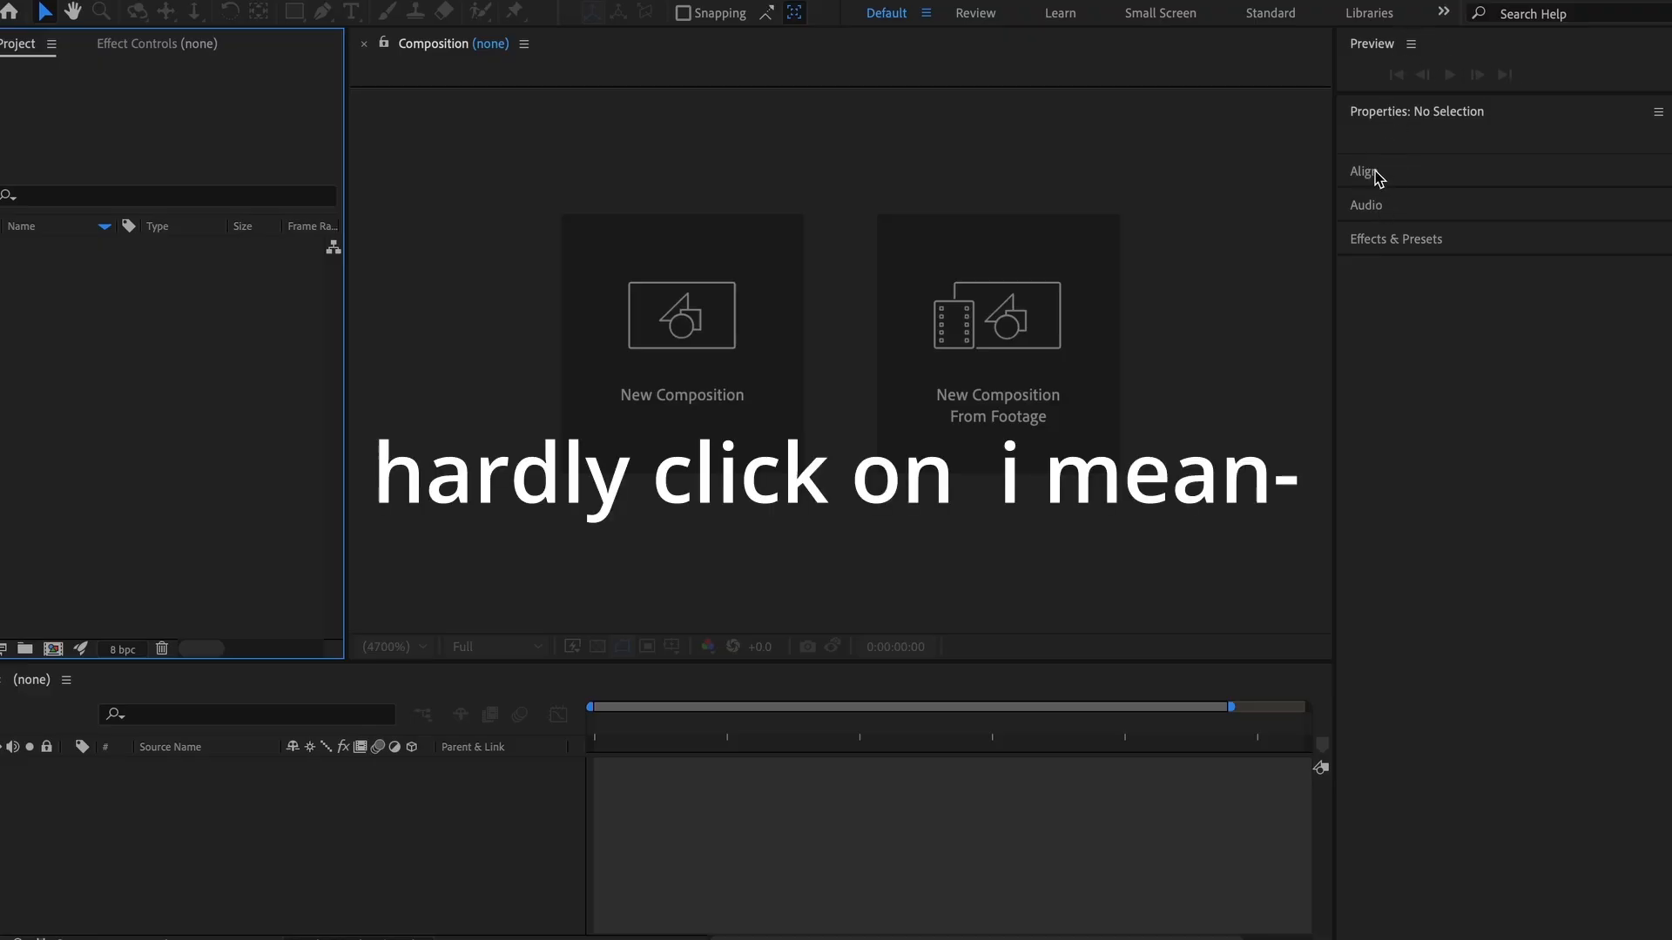
left_click(1398, 248)
left_click(1398, 247)
left_click(1397, 244)
left_click(1440, 241)
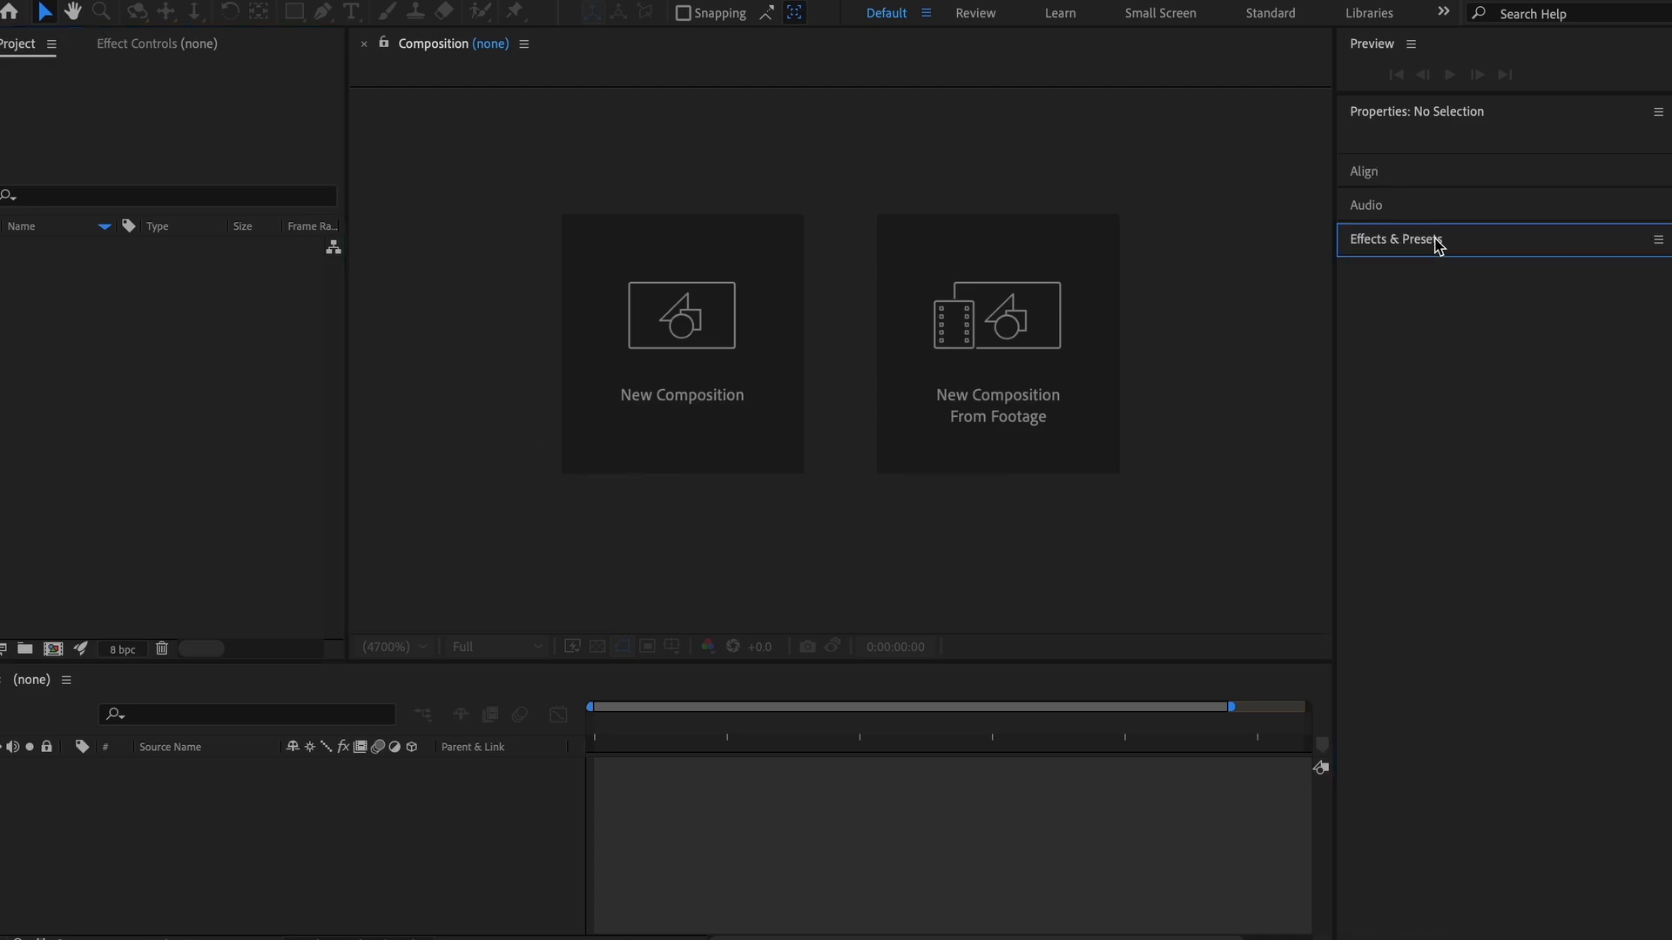
left_click(1443, 13)
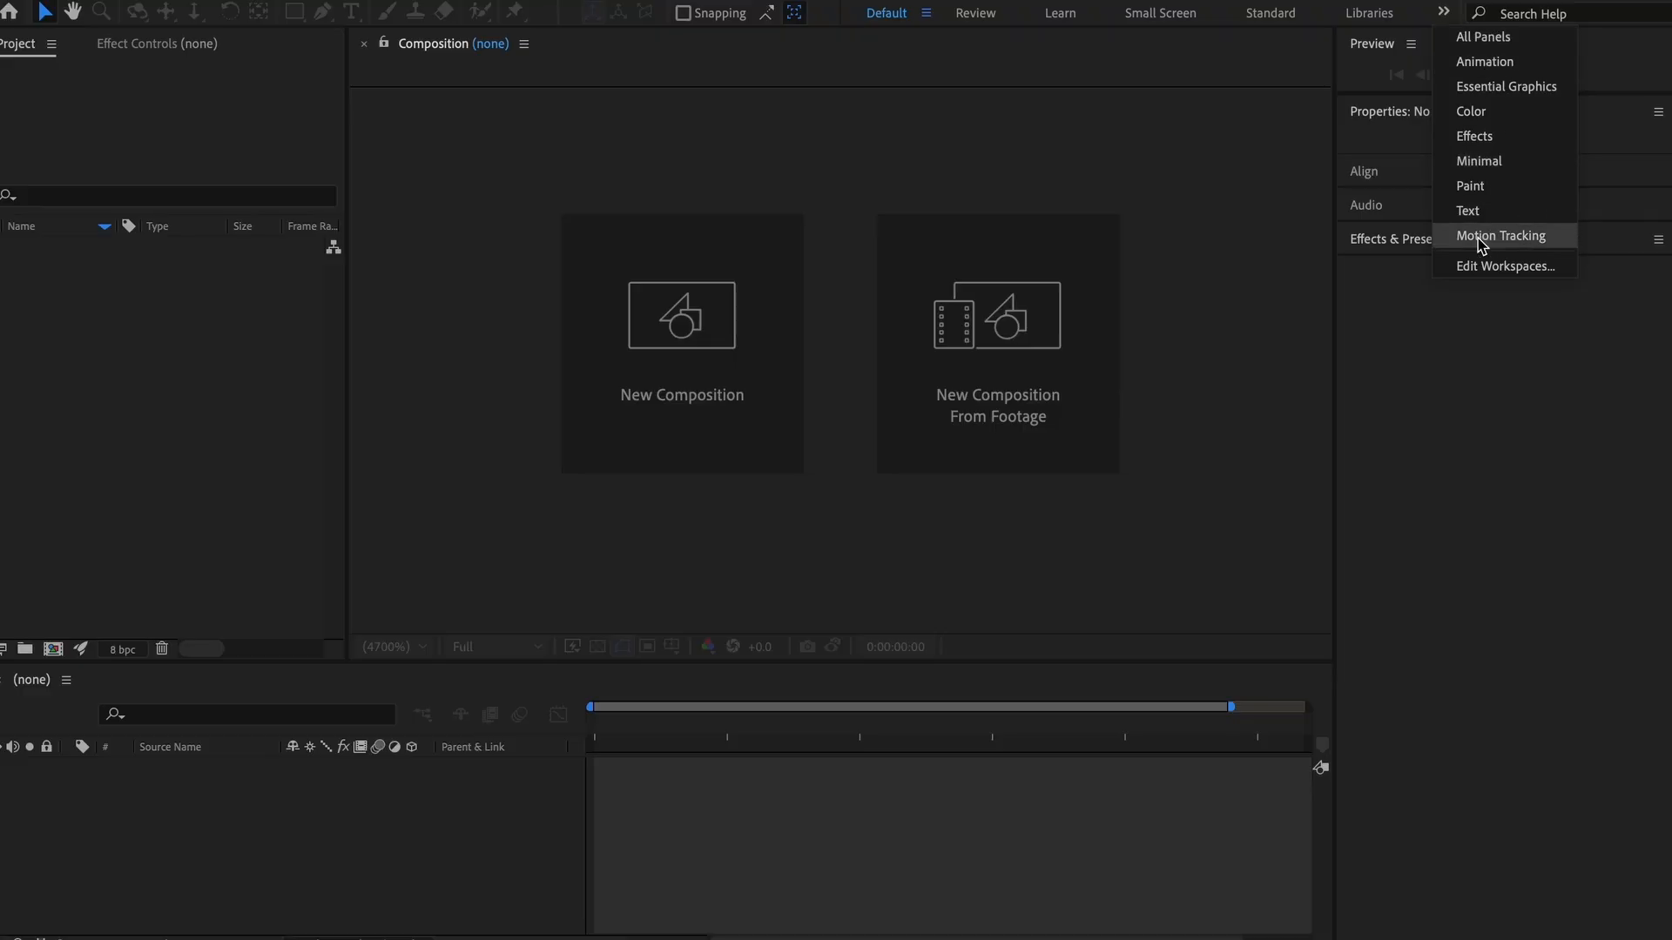
left_click(1452, 18)
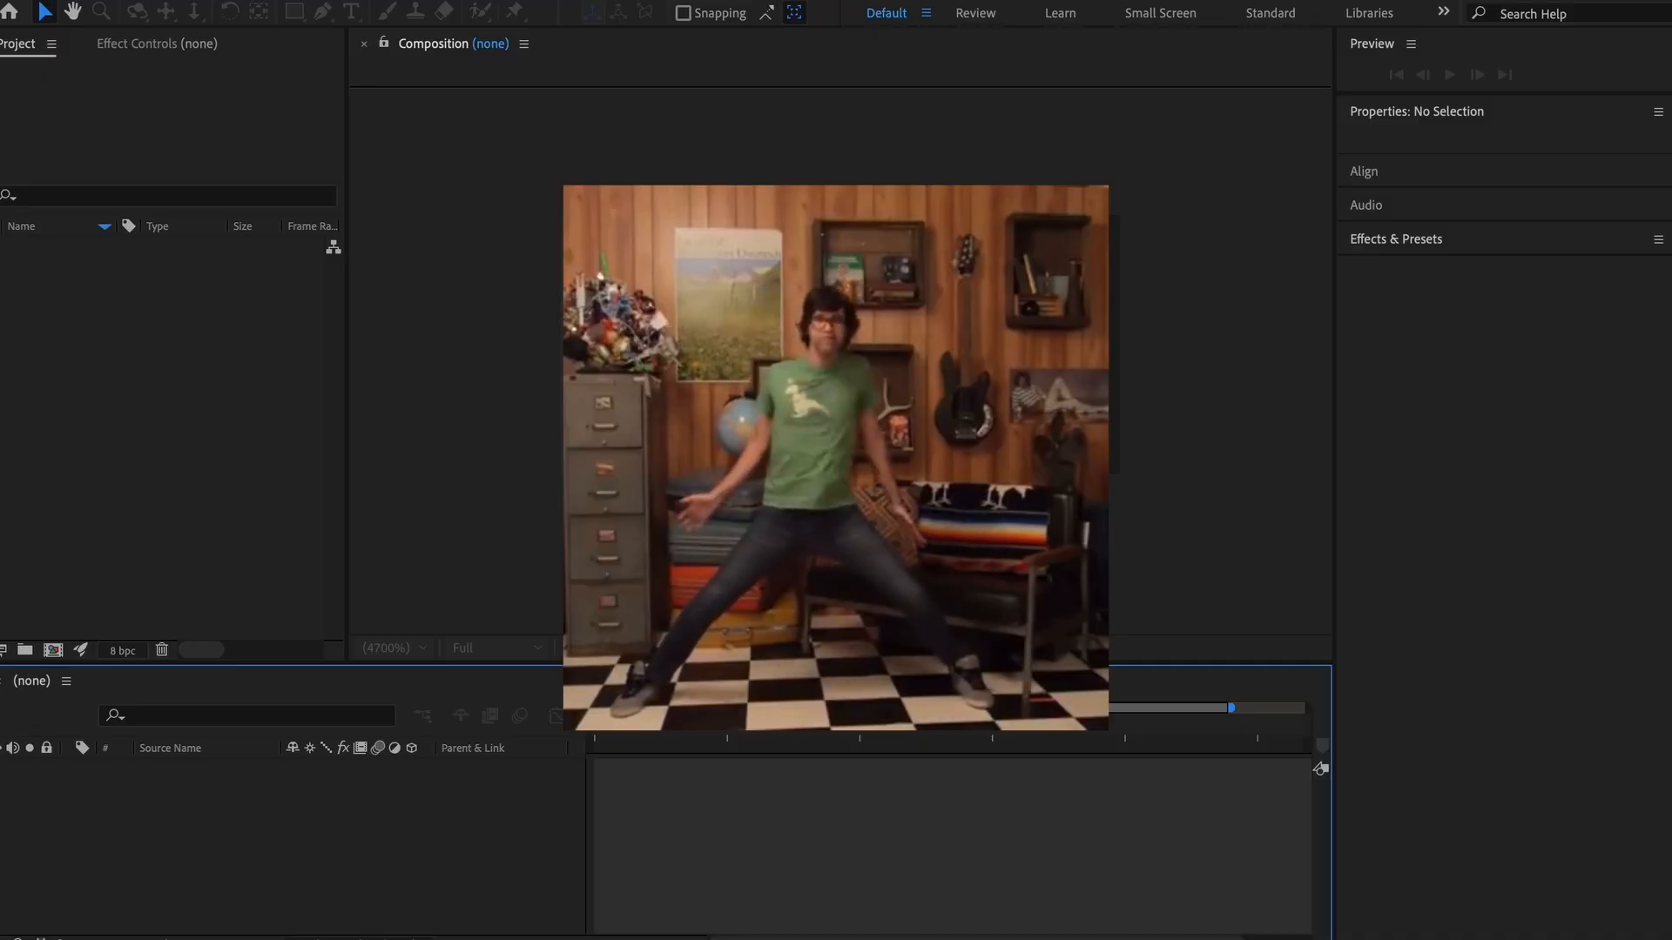
- Start a new composition with the Social Media Square 1080x1080, 30 fps preset
left_click(707, 418)
left_click_drag(1044, 264, 705, 45)
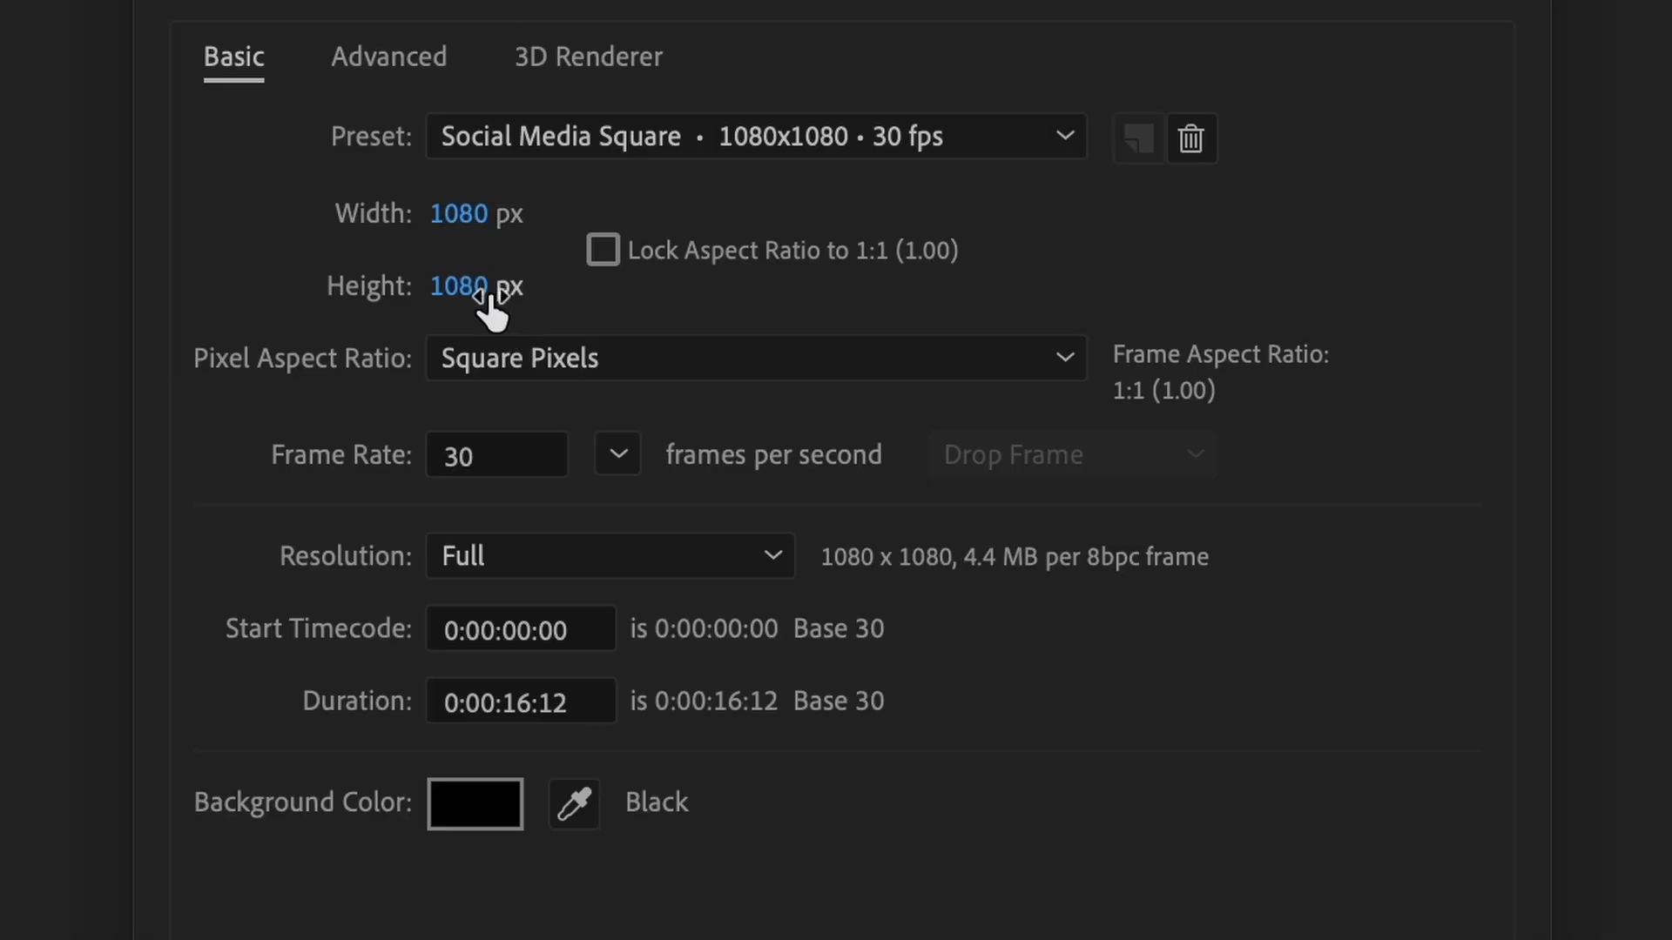
left_click(609, 136)
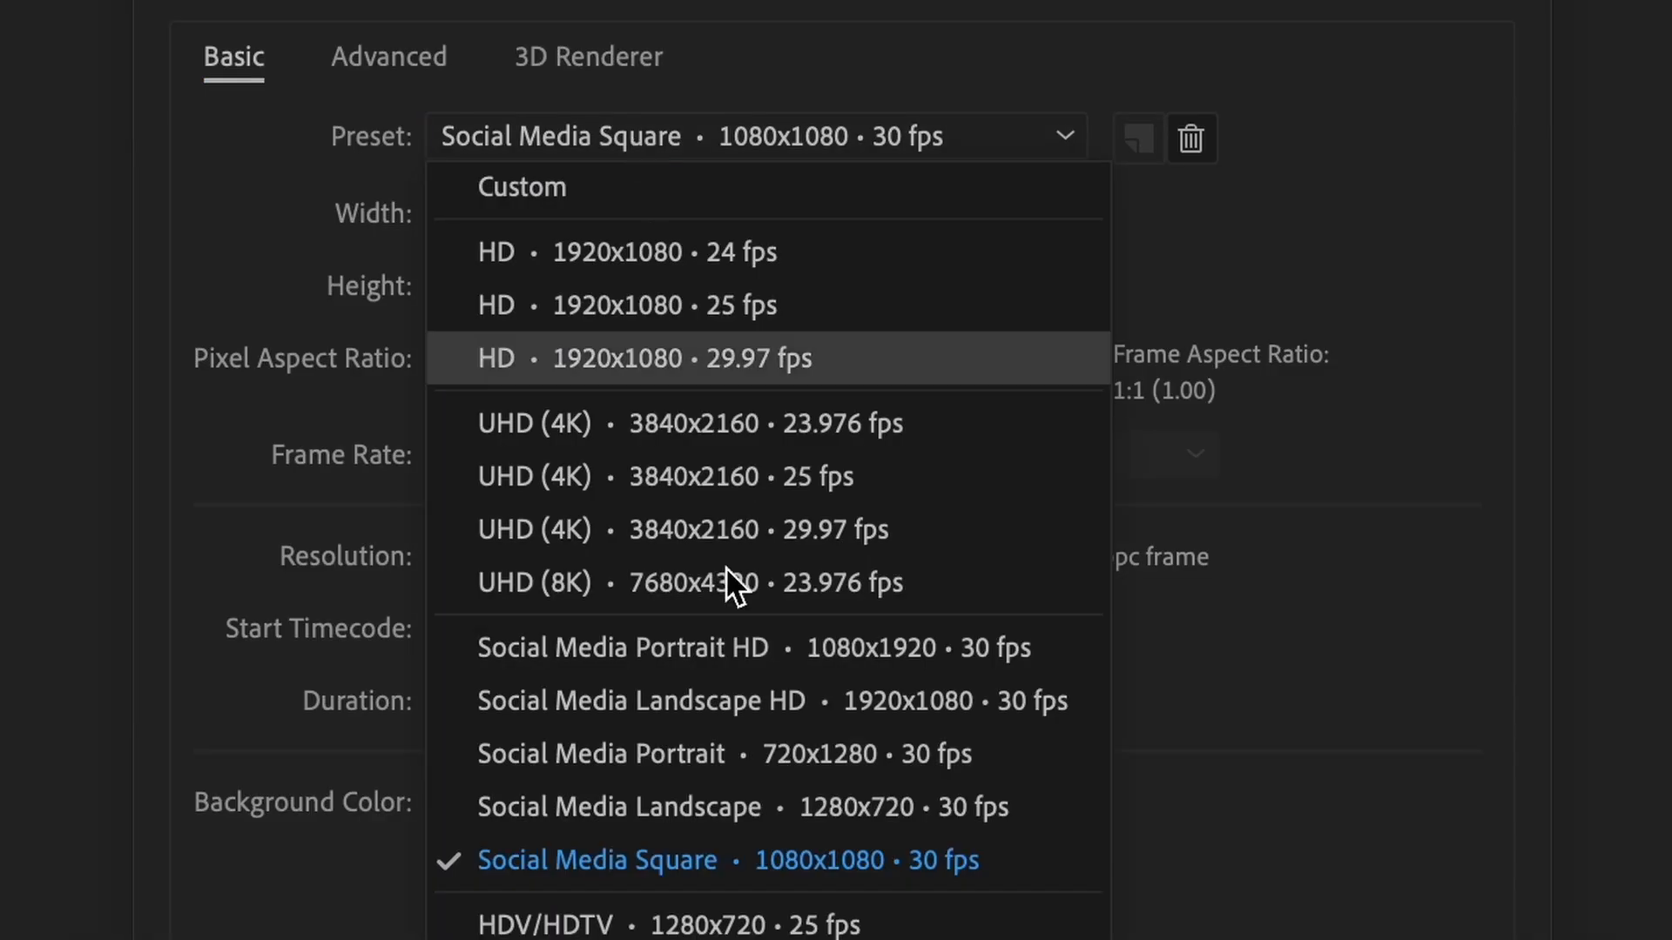
left_click(884, 139)
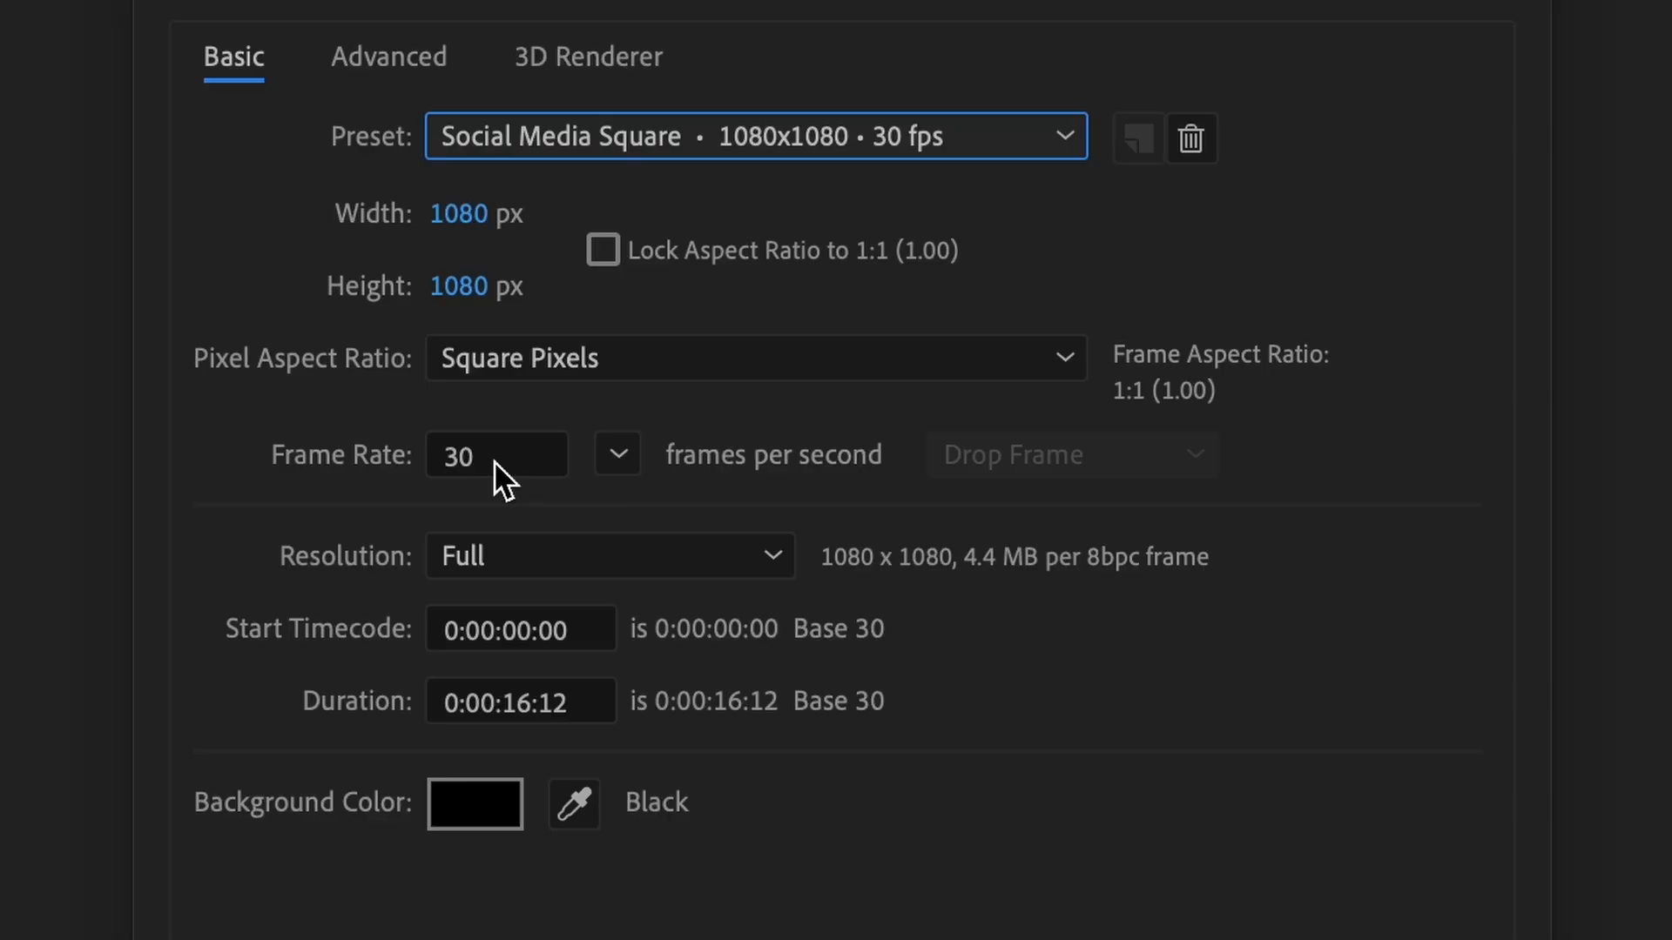
- Set the composition's duration to 0:00:05:12 and create the composition
left_click(528, 707)
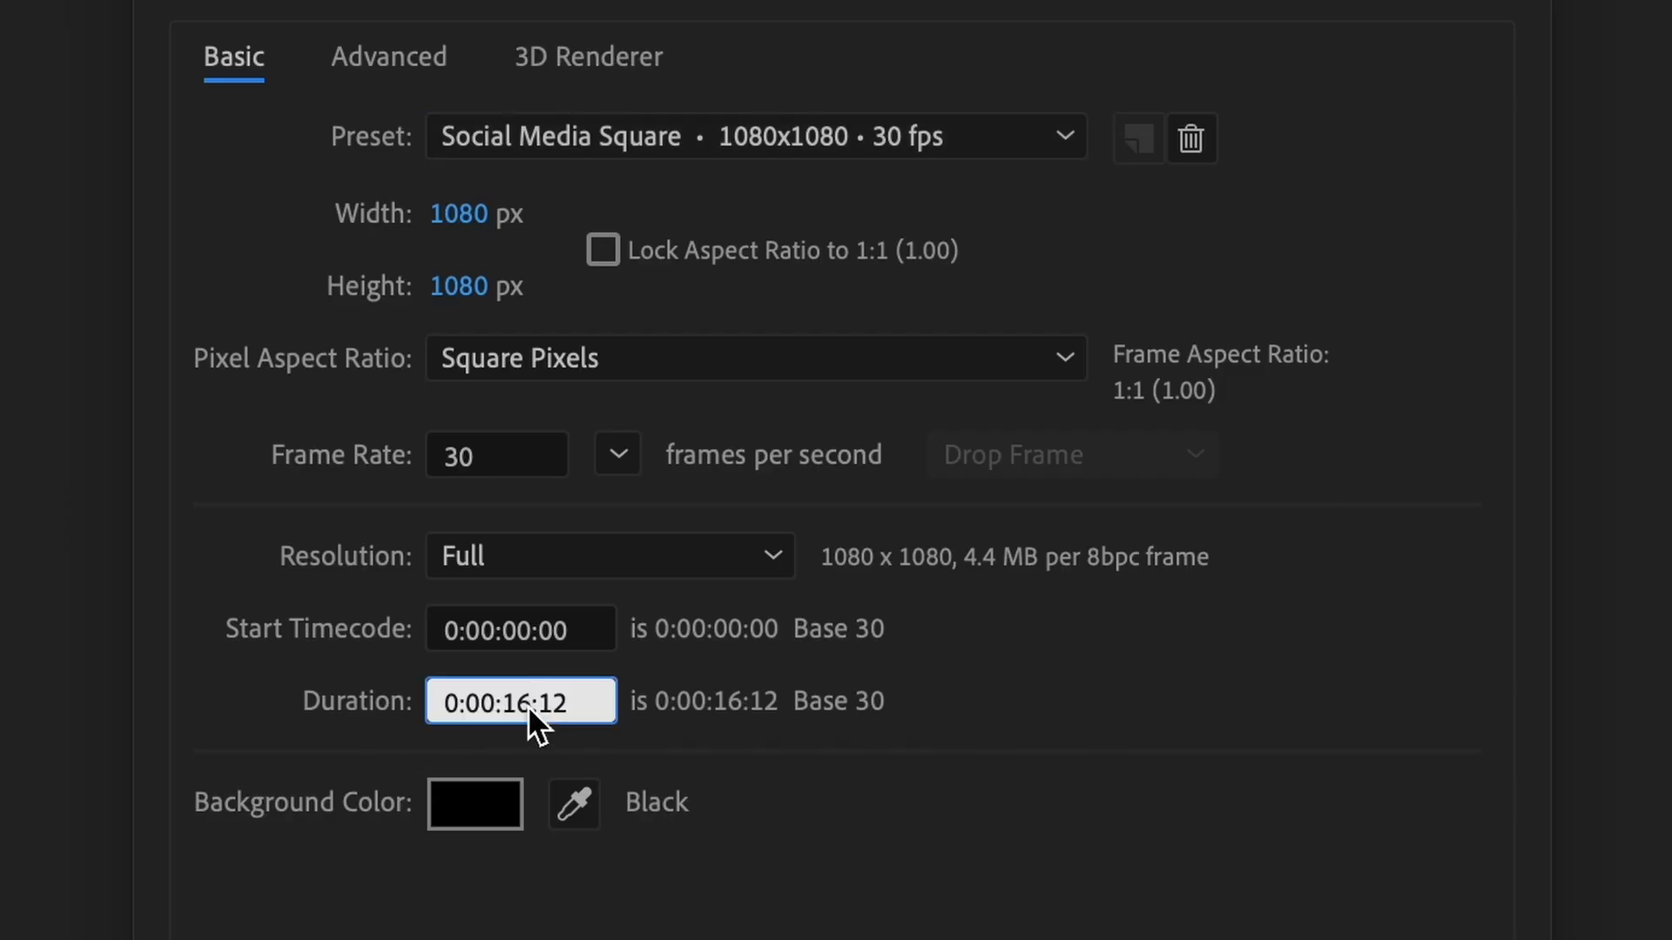
key("BackSpace")
key("BackSpace")
key("BackSpace")
type("5")
left_click(575, 688)
key("Return")
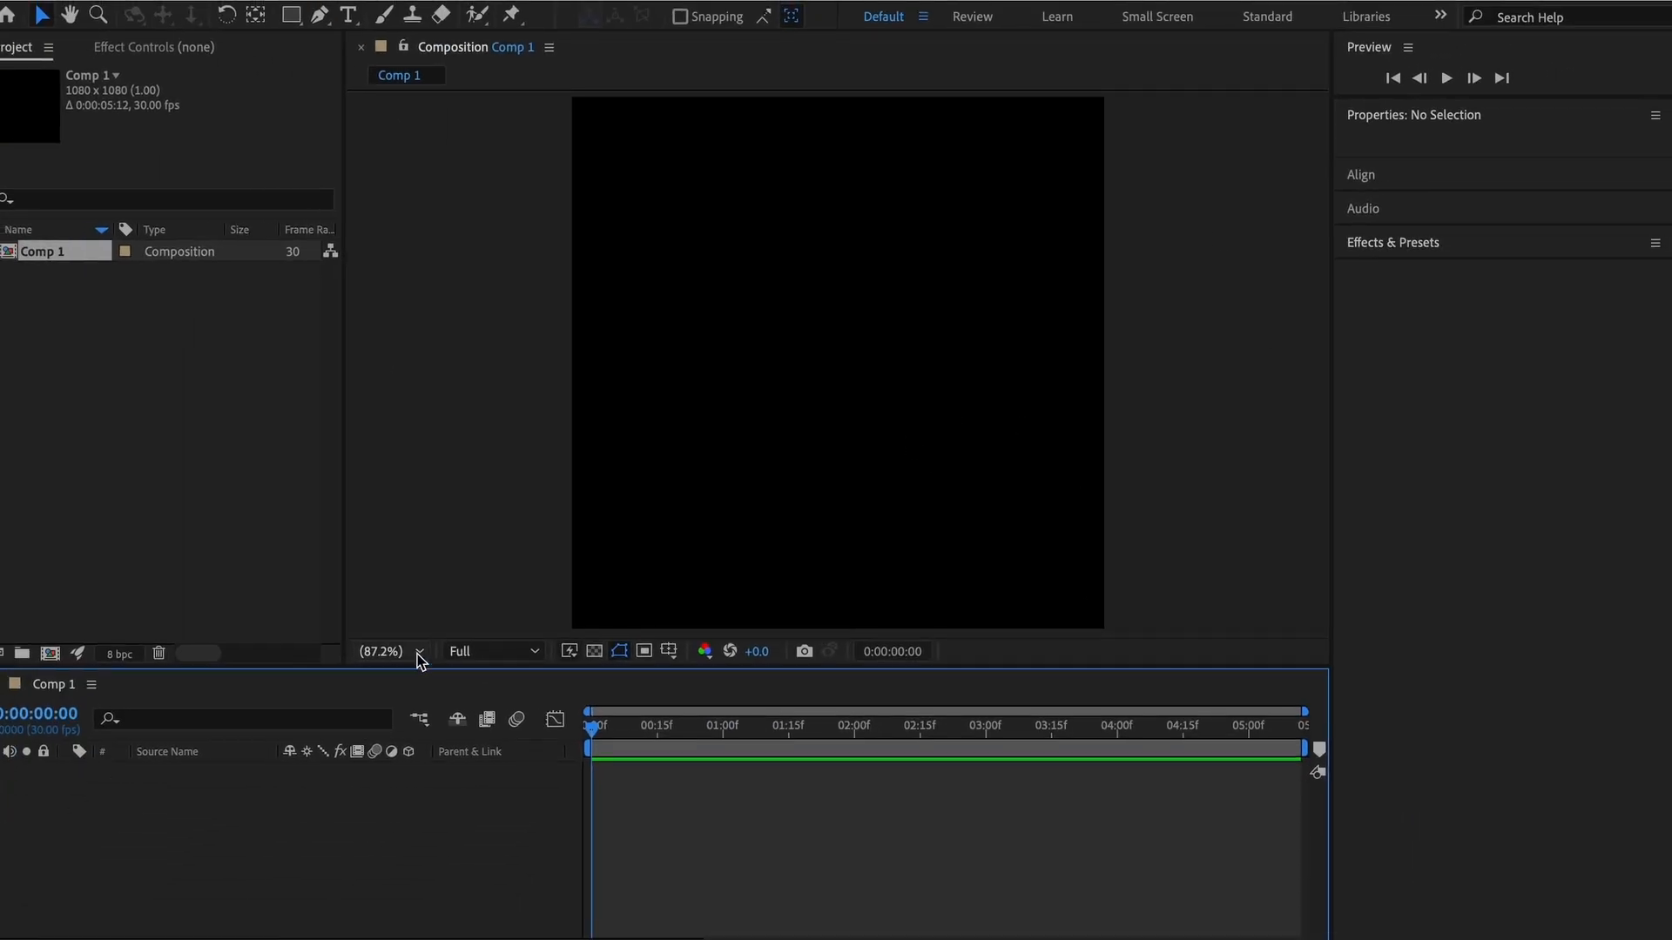
- Try the 1.5% and 50% magnifications in the composition viewer and return the view to Fit
left_click(420, 651)
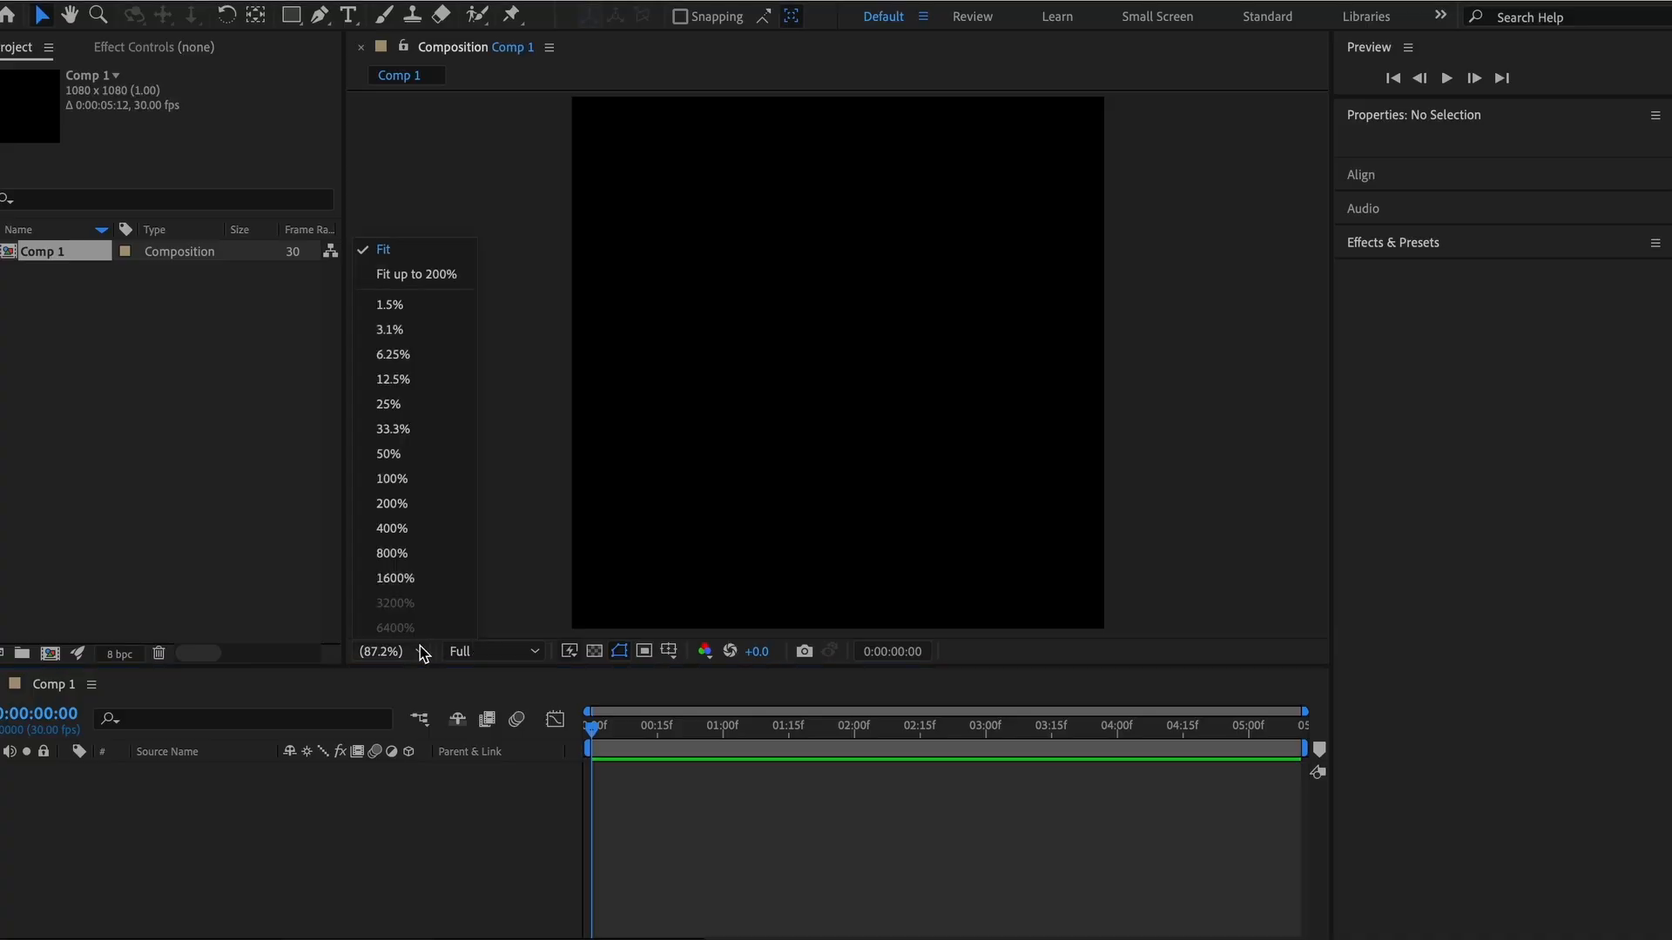
left_click(393, 312)
left_click(395, 649)
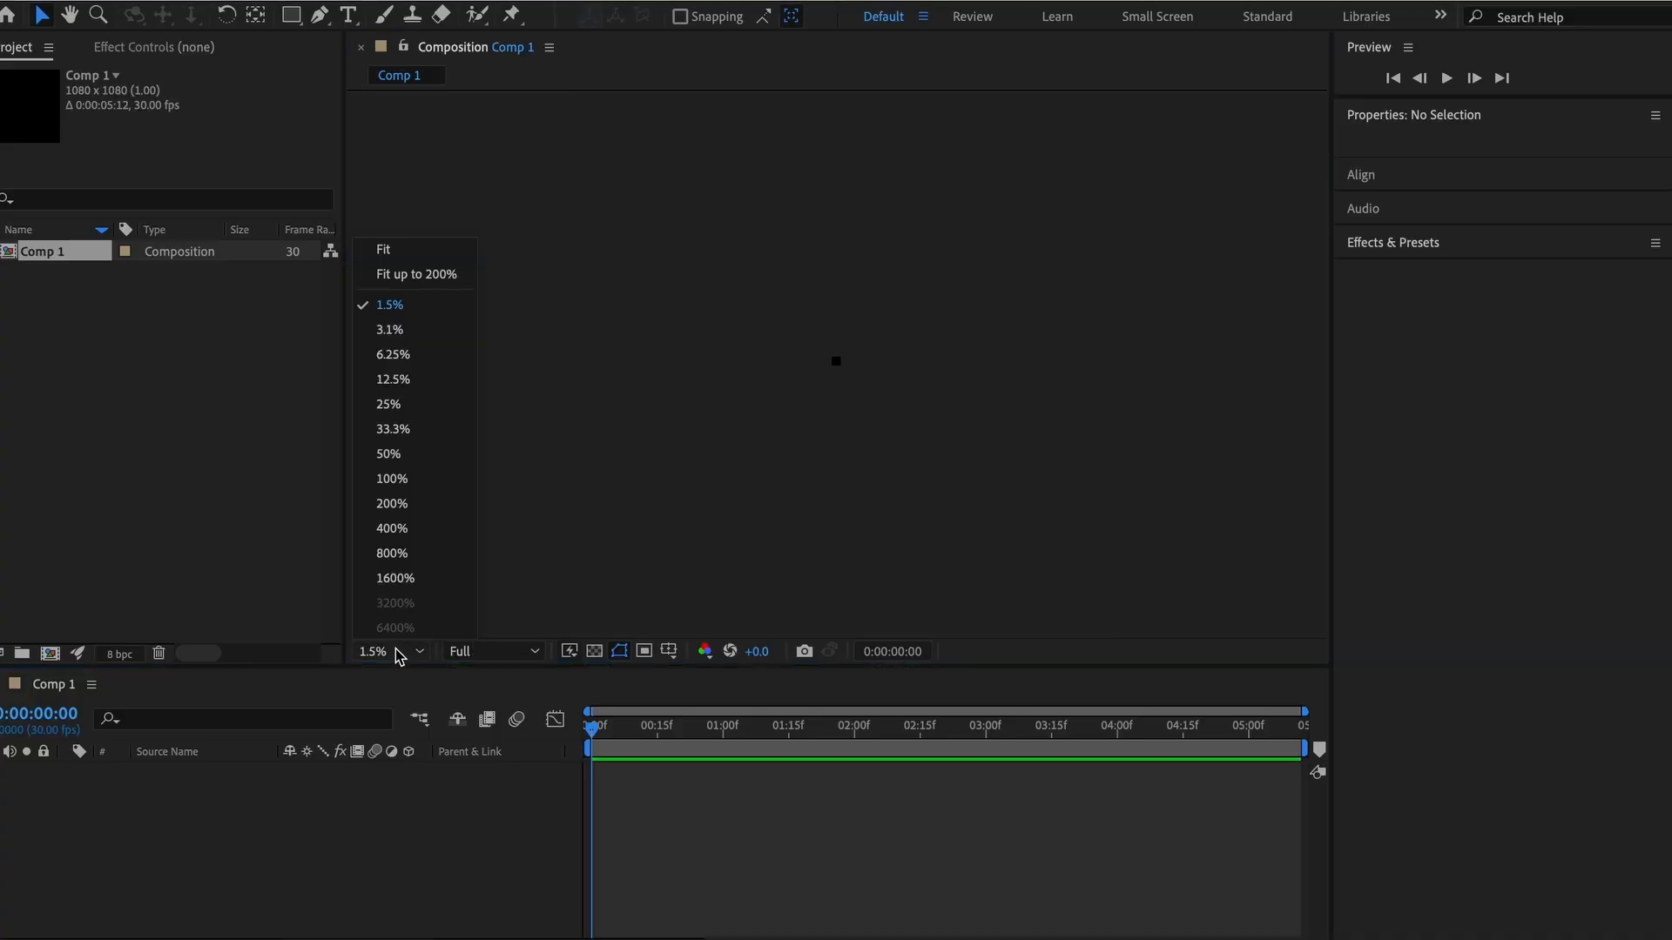
left_click(406, 258)
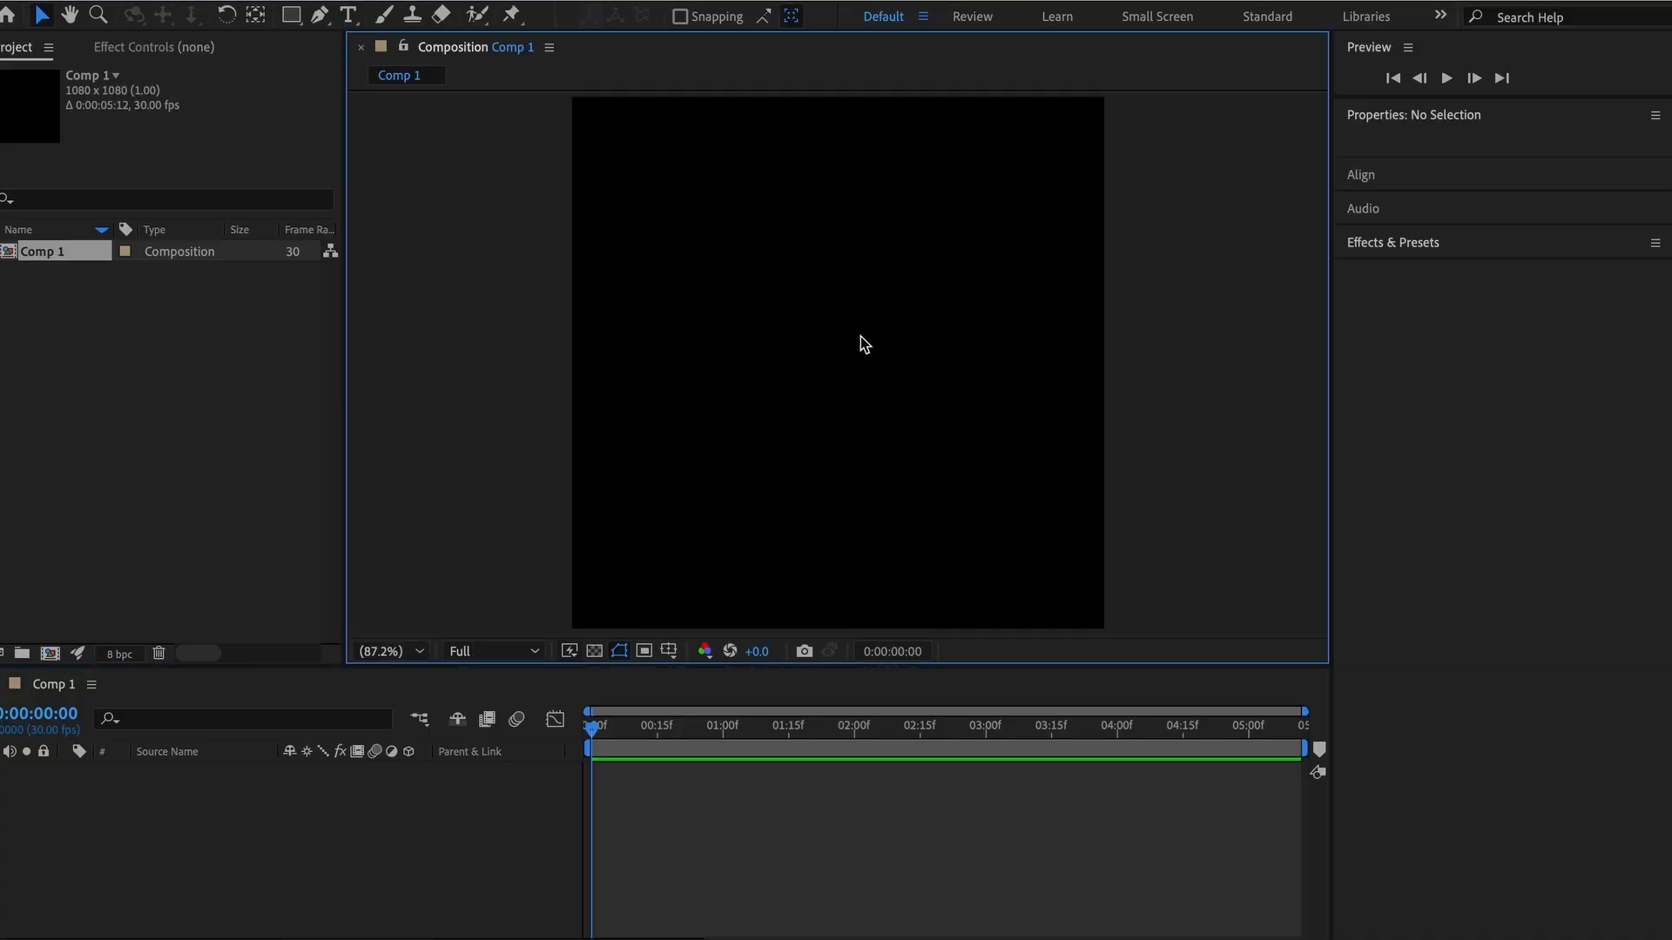
scroll(860, 336, "down", 4)
scroll(860, 336, "up", 2)
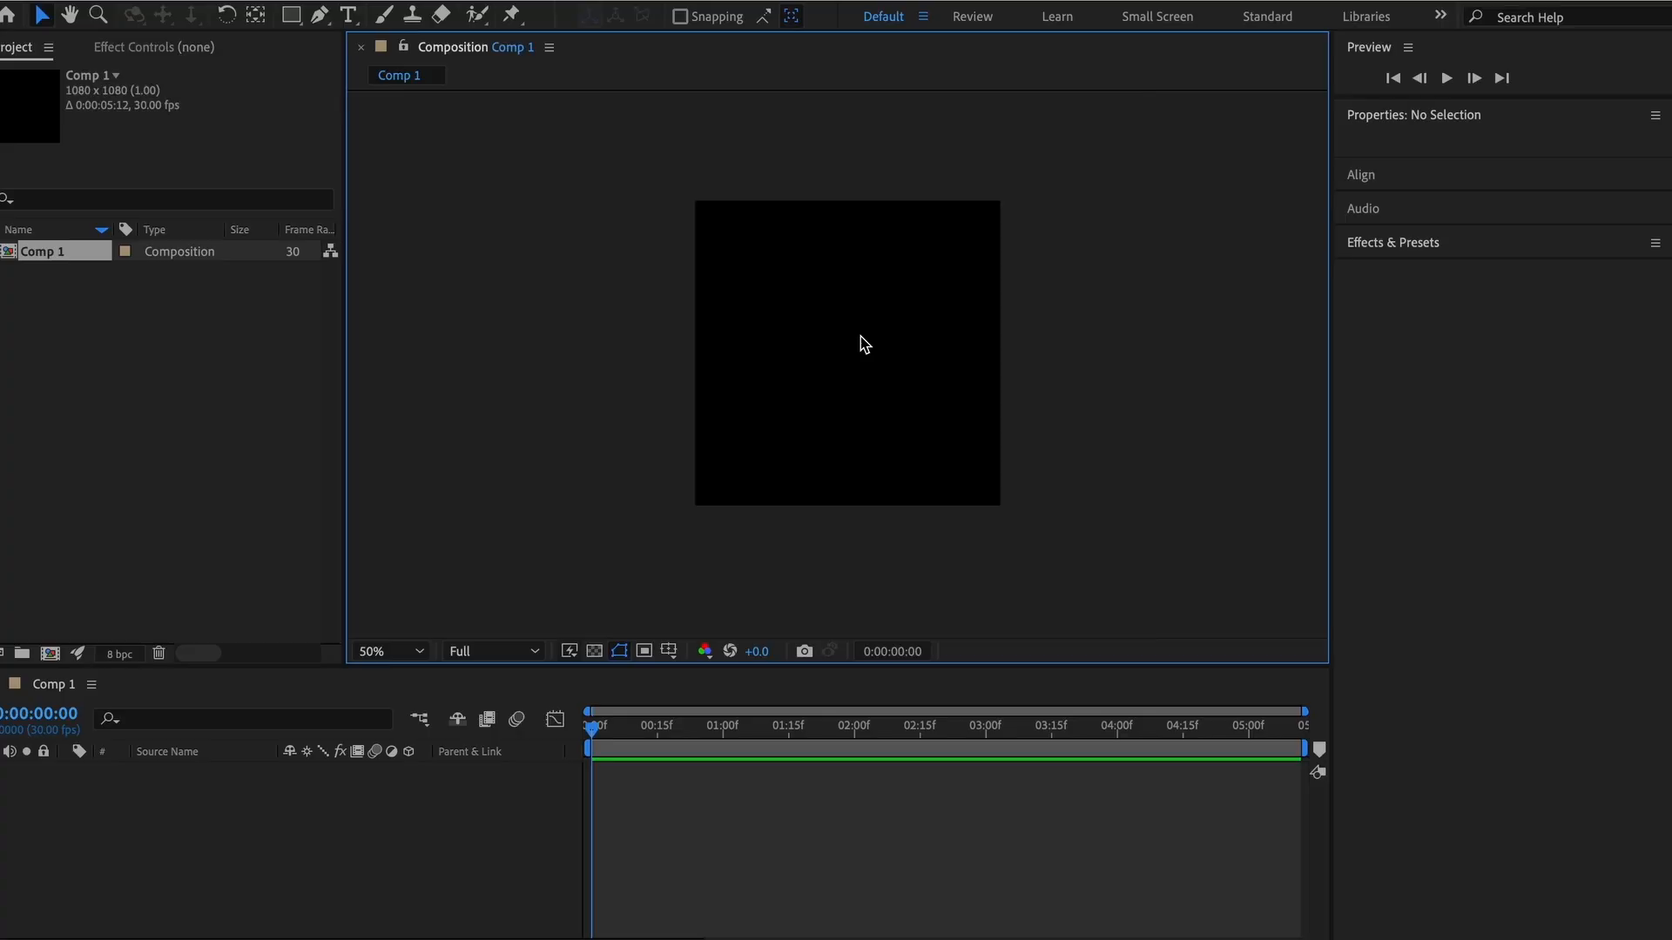
left_click(393, 651)
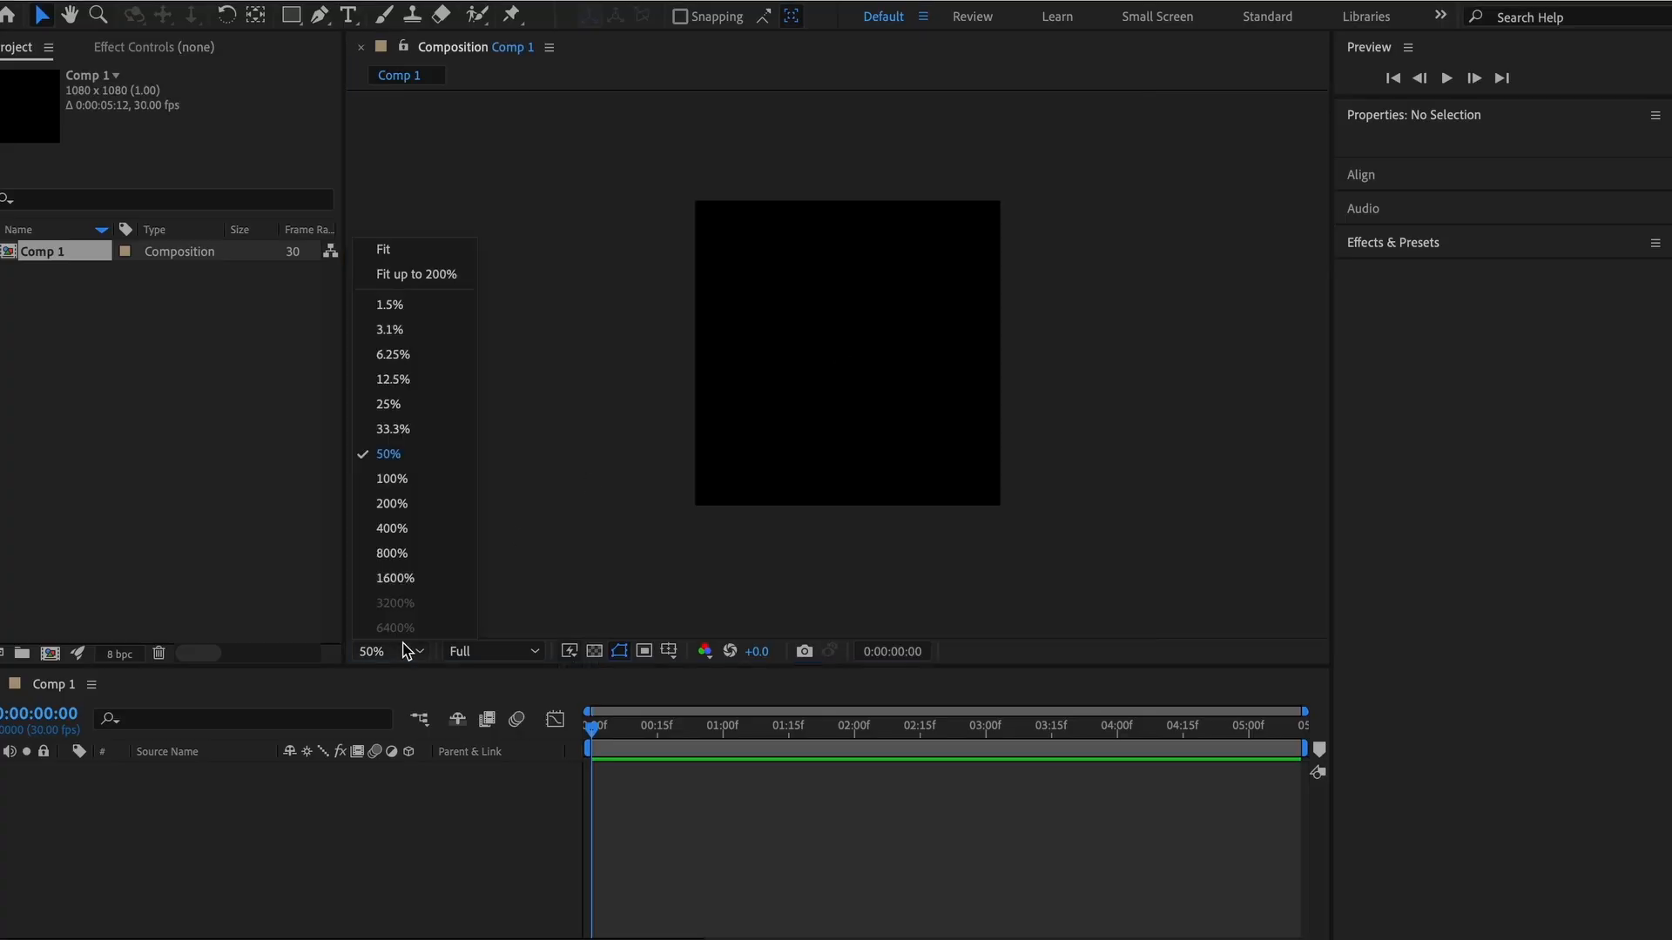
left_click(410, 255)
- Set the composition's preview resolution to Quarter, keeping the current time at the start of the timeline
left_click(488, 652)
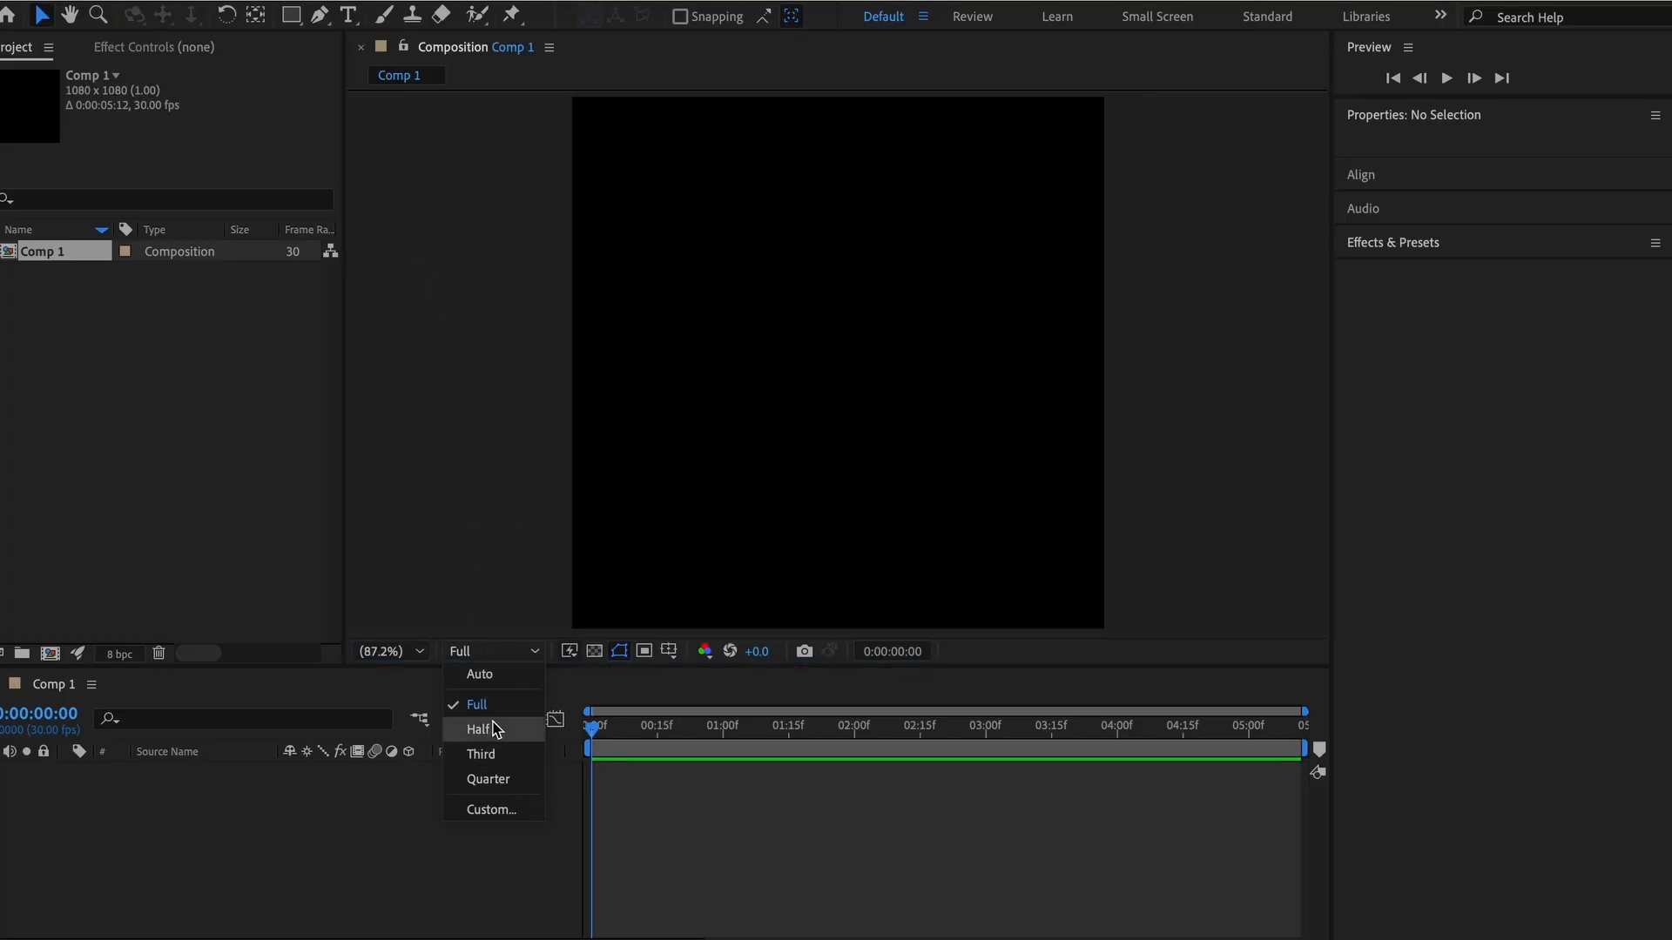
left_click(505, 779)
left_click_drag(601, 725, 558, 731)
right_click(201, 462)
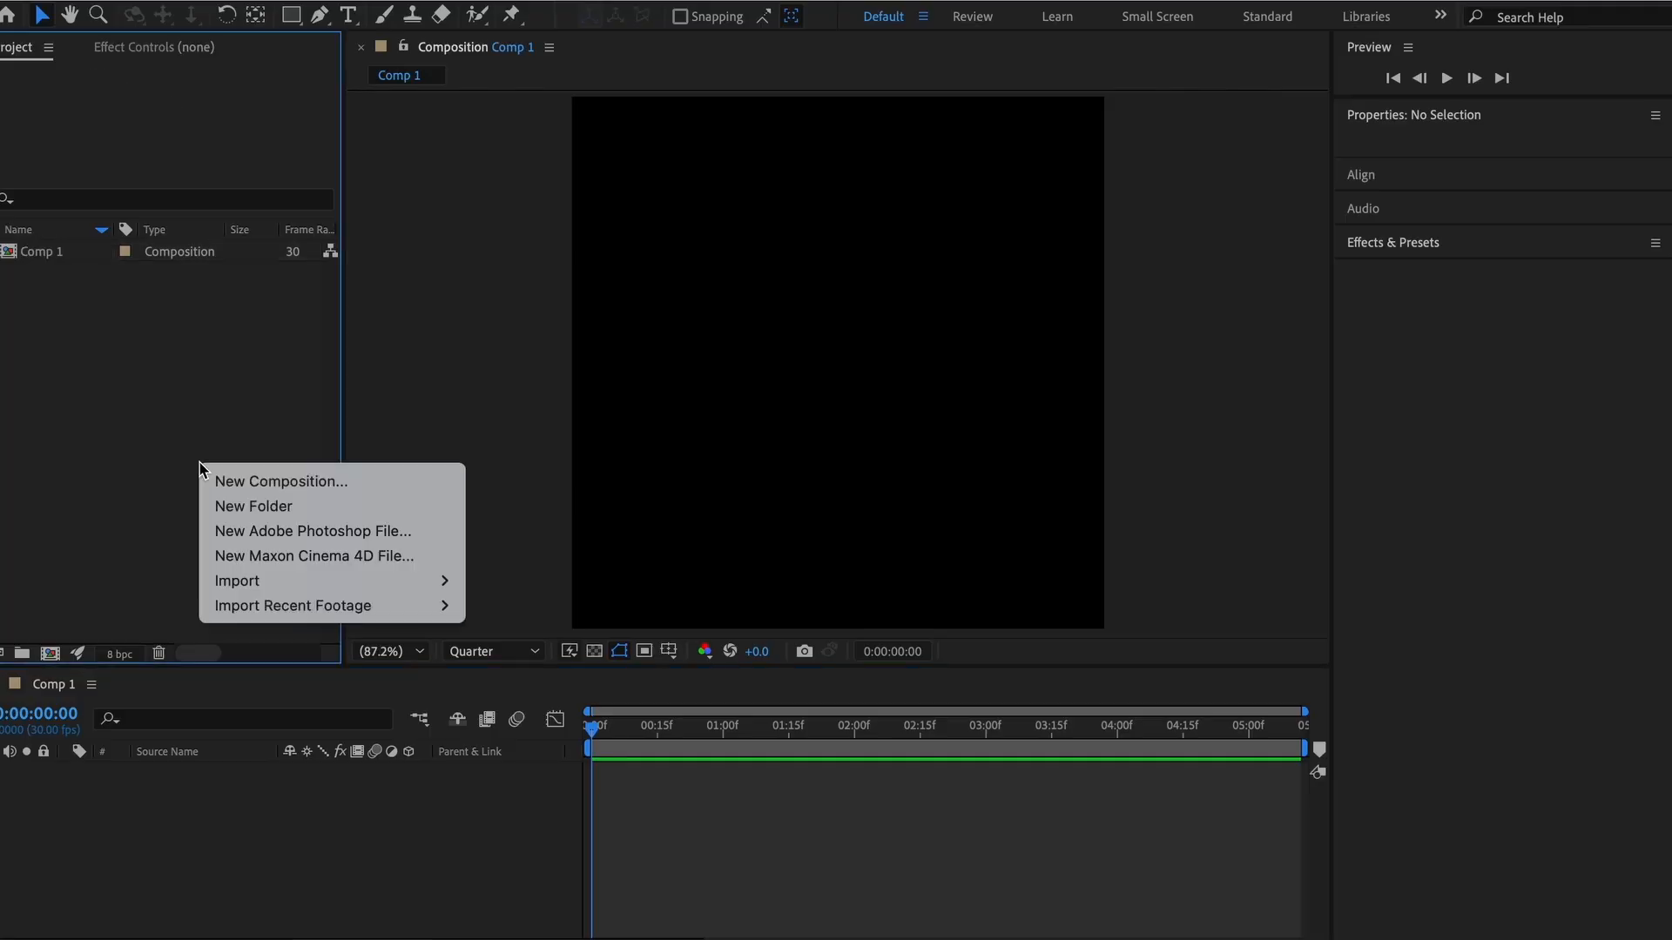
key("Escape")
left_click(481, 653)
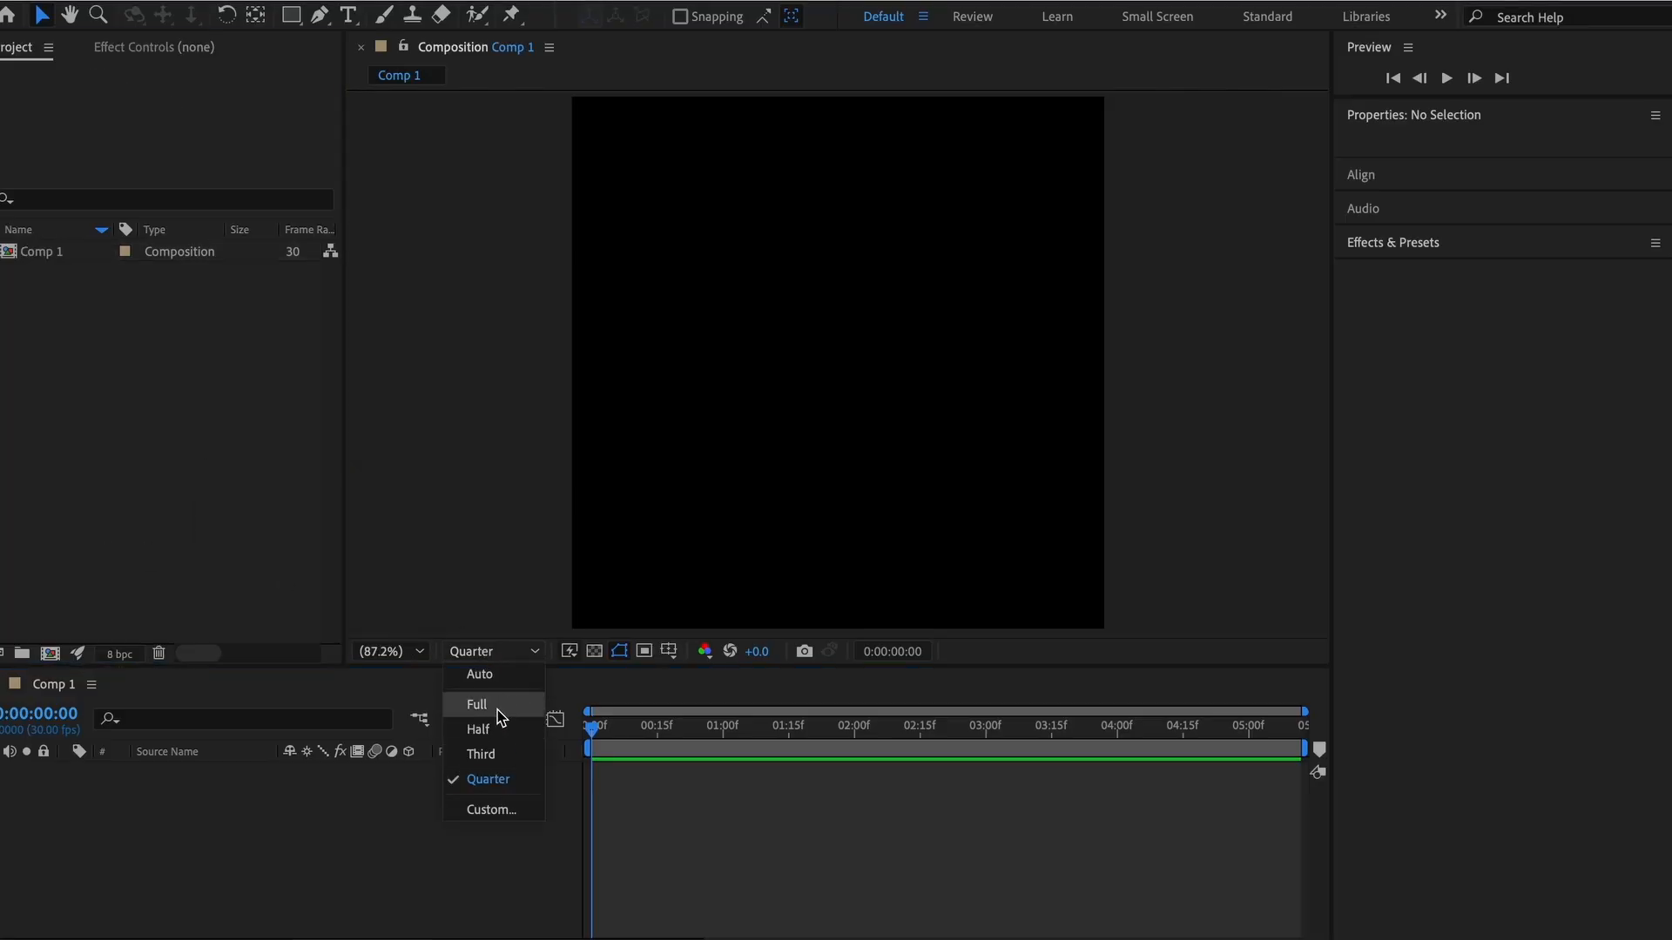
left_click(124, 440)
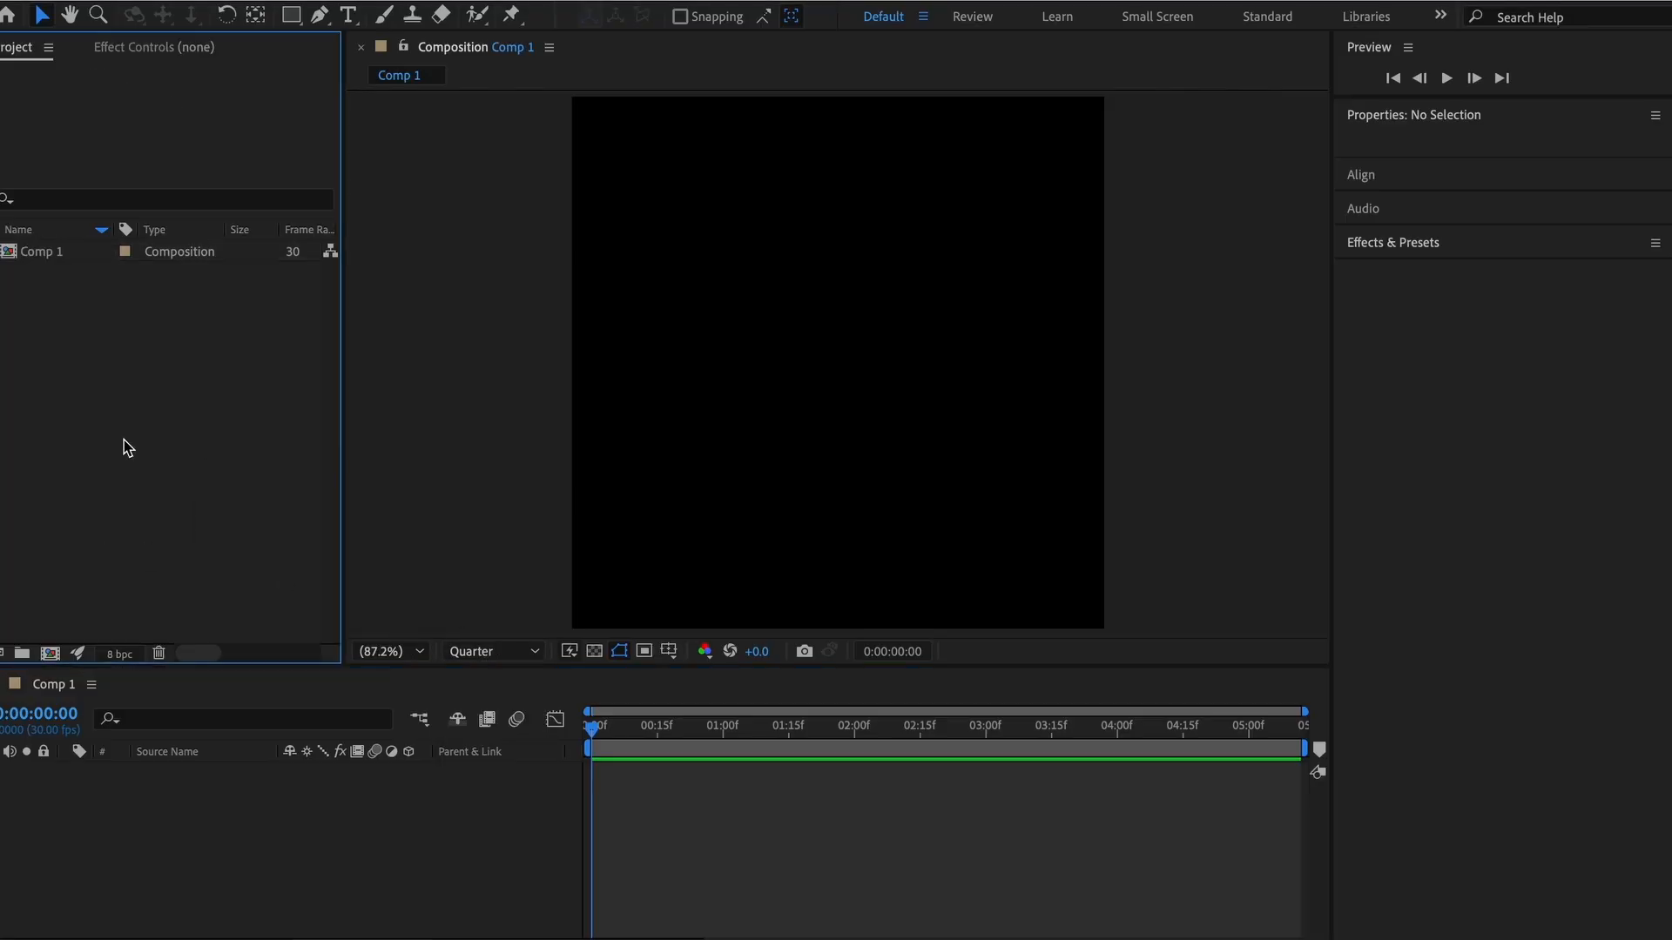
left_click(155, 0)
mouse_move(164, 3)
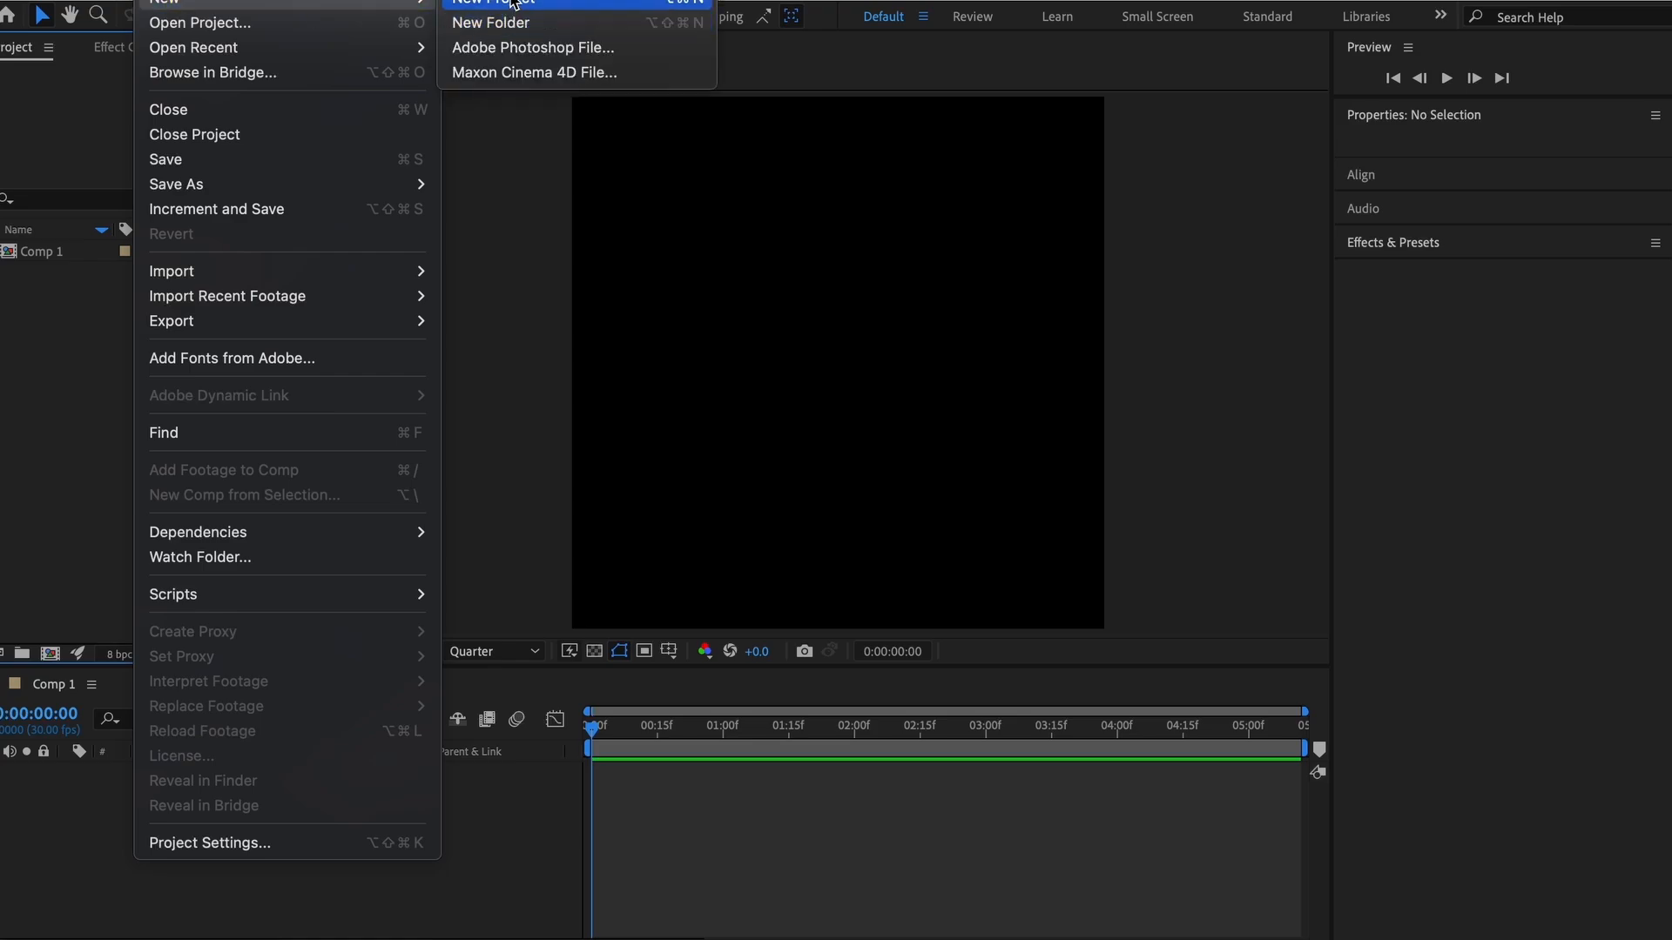
mouse_move(191, 271)
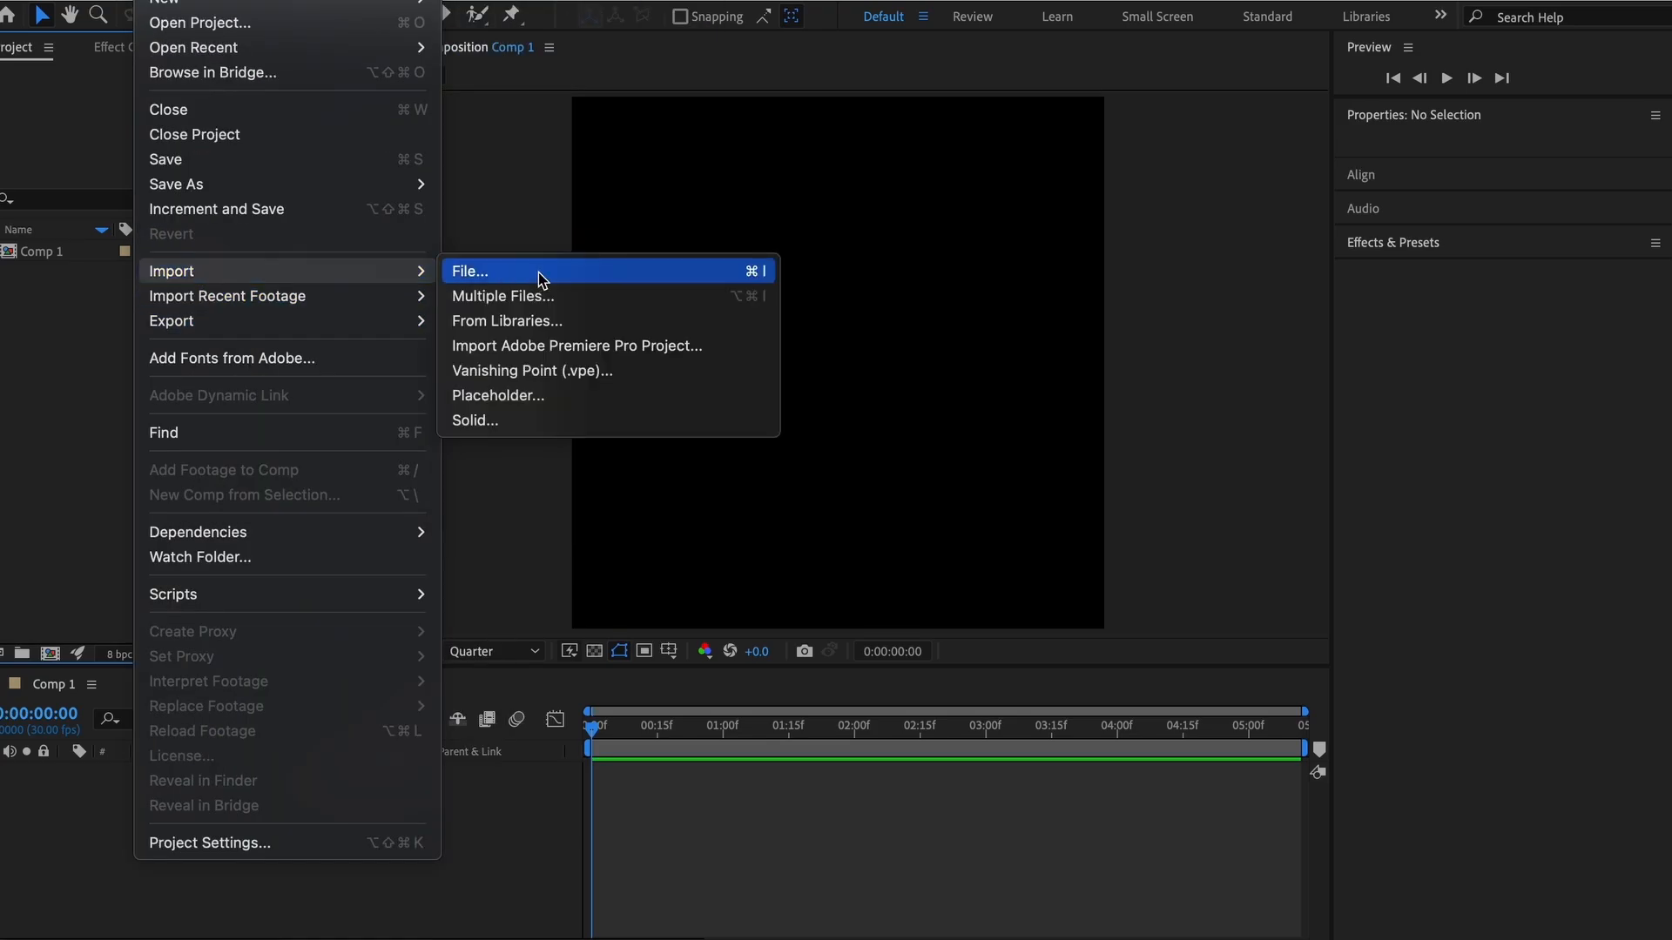
left_click(108, 445)
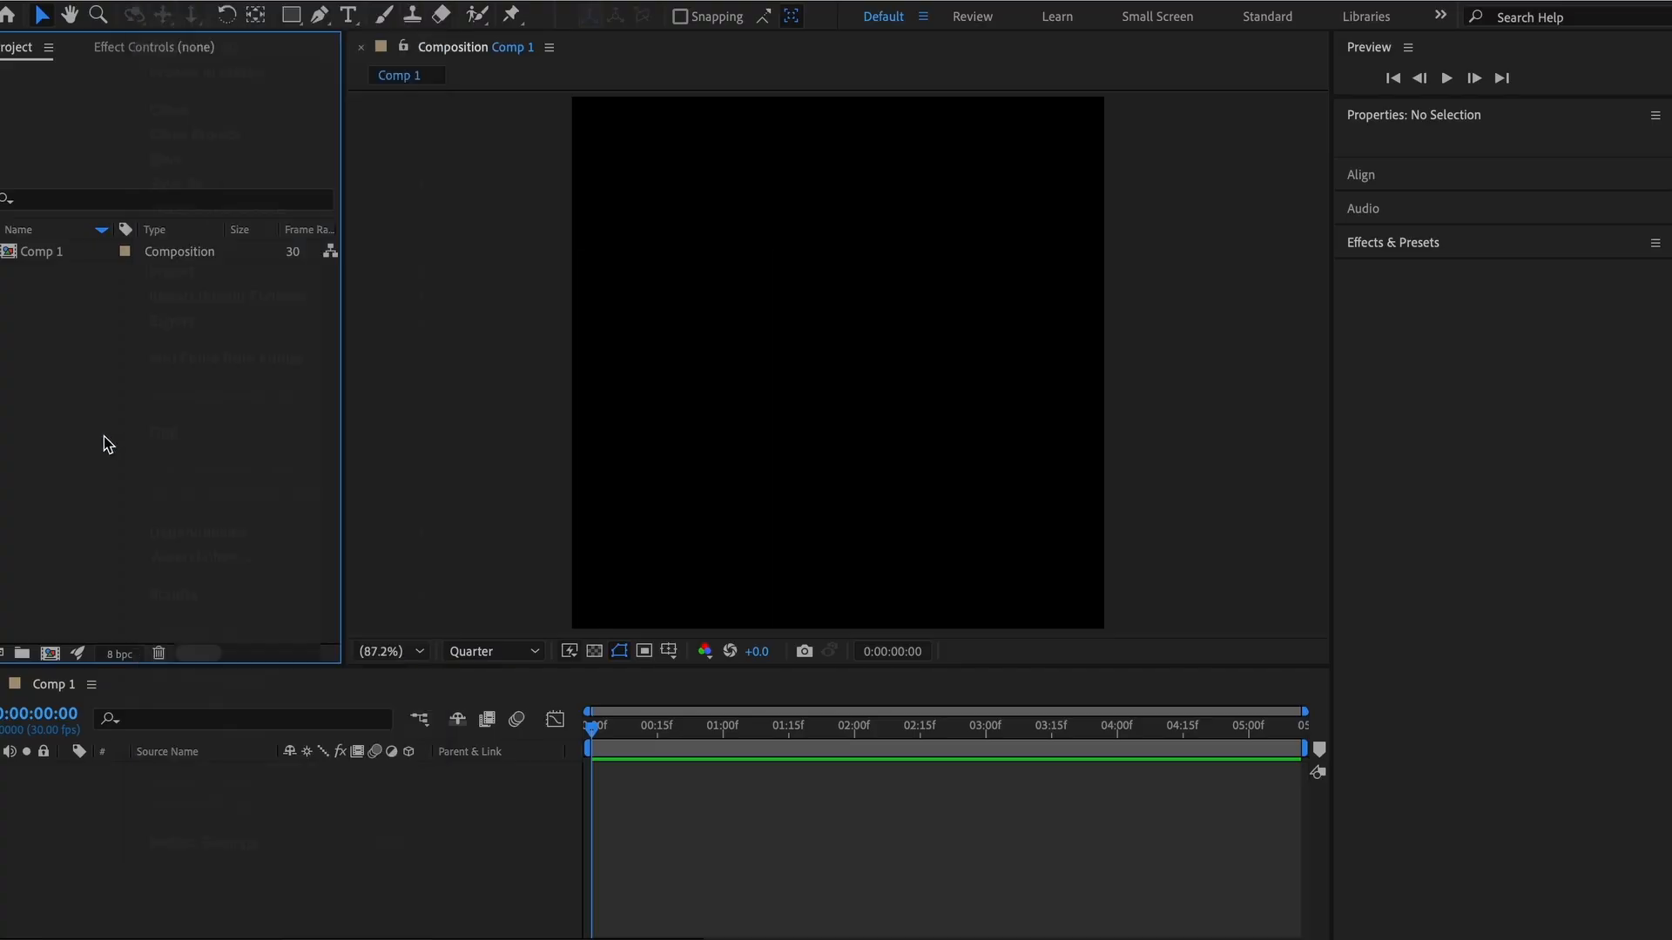
- Import 008.jpg and the George Harrison photo with hearts in its file name from the Red-tagged files as footage
right_click(191, 407)
mouse_move(272, 520)
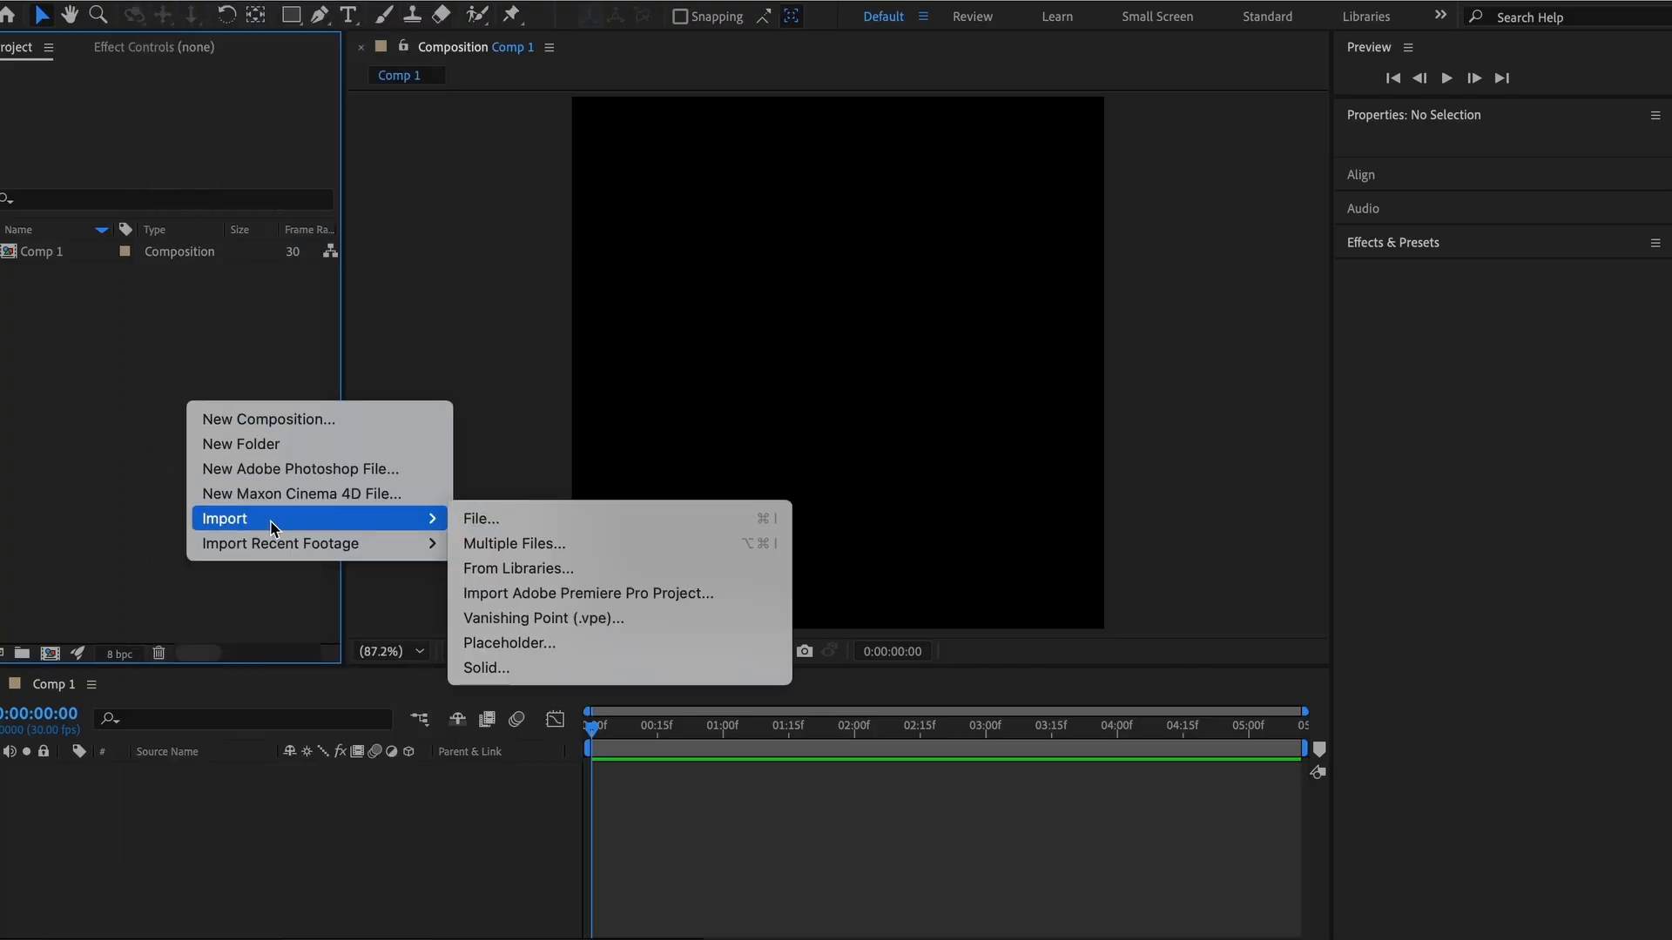
left_click(451, 518)
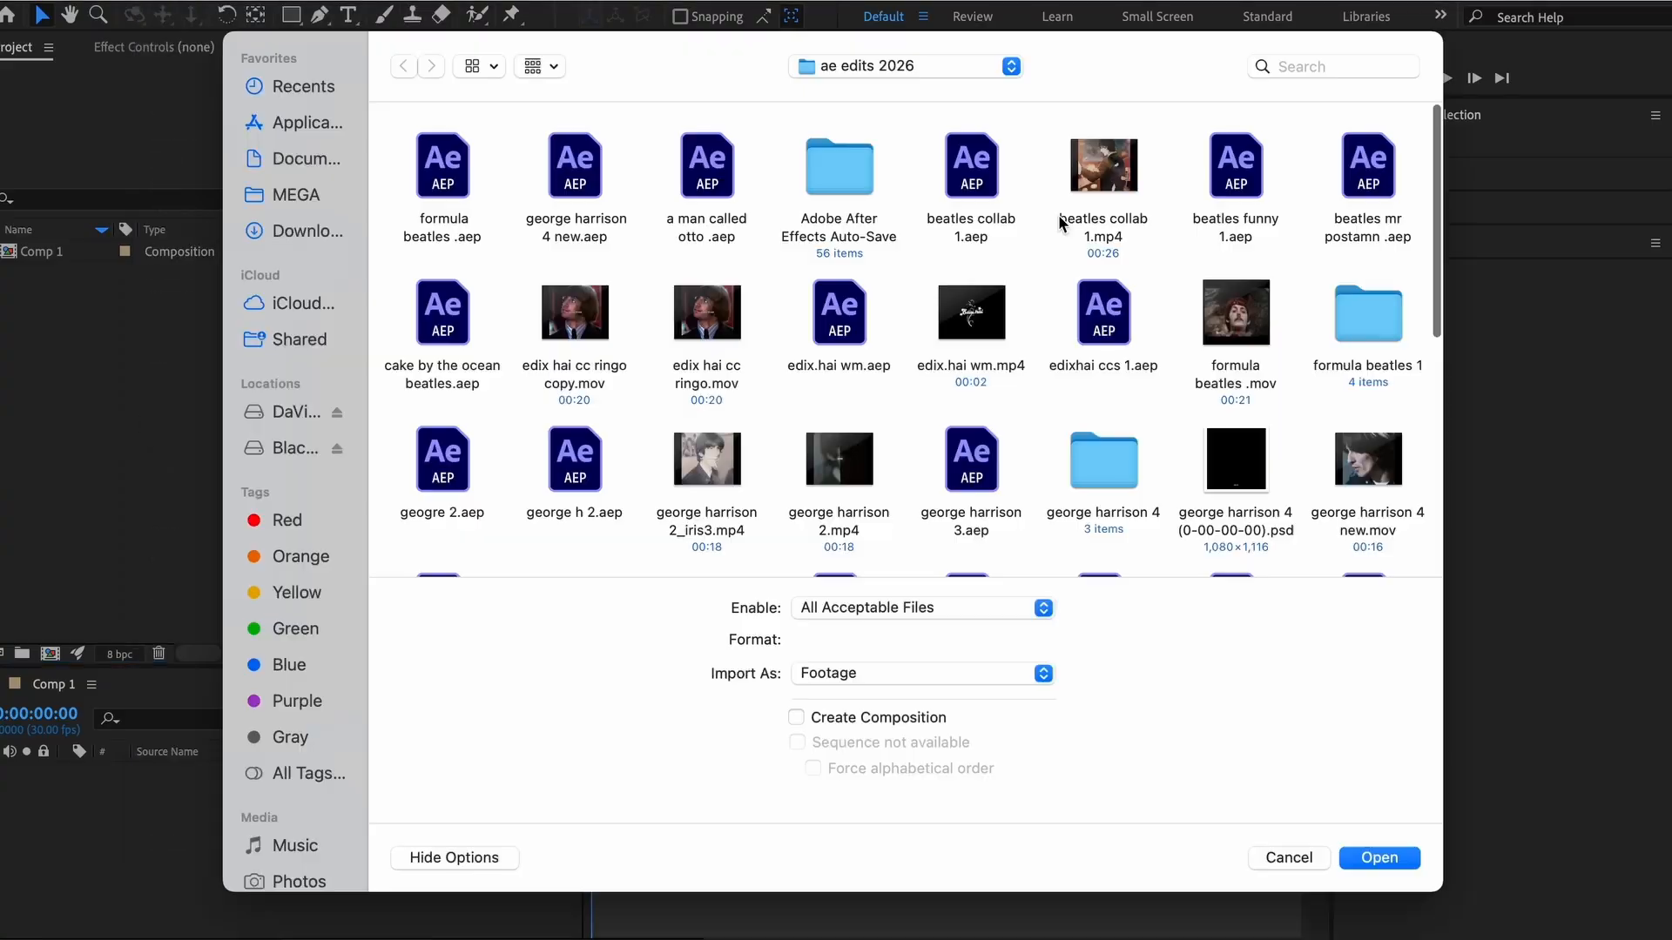
left_click(288, 521)
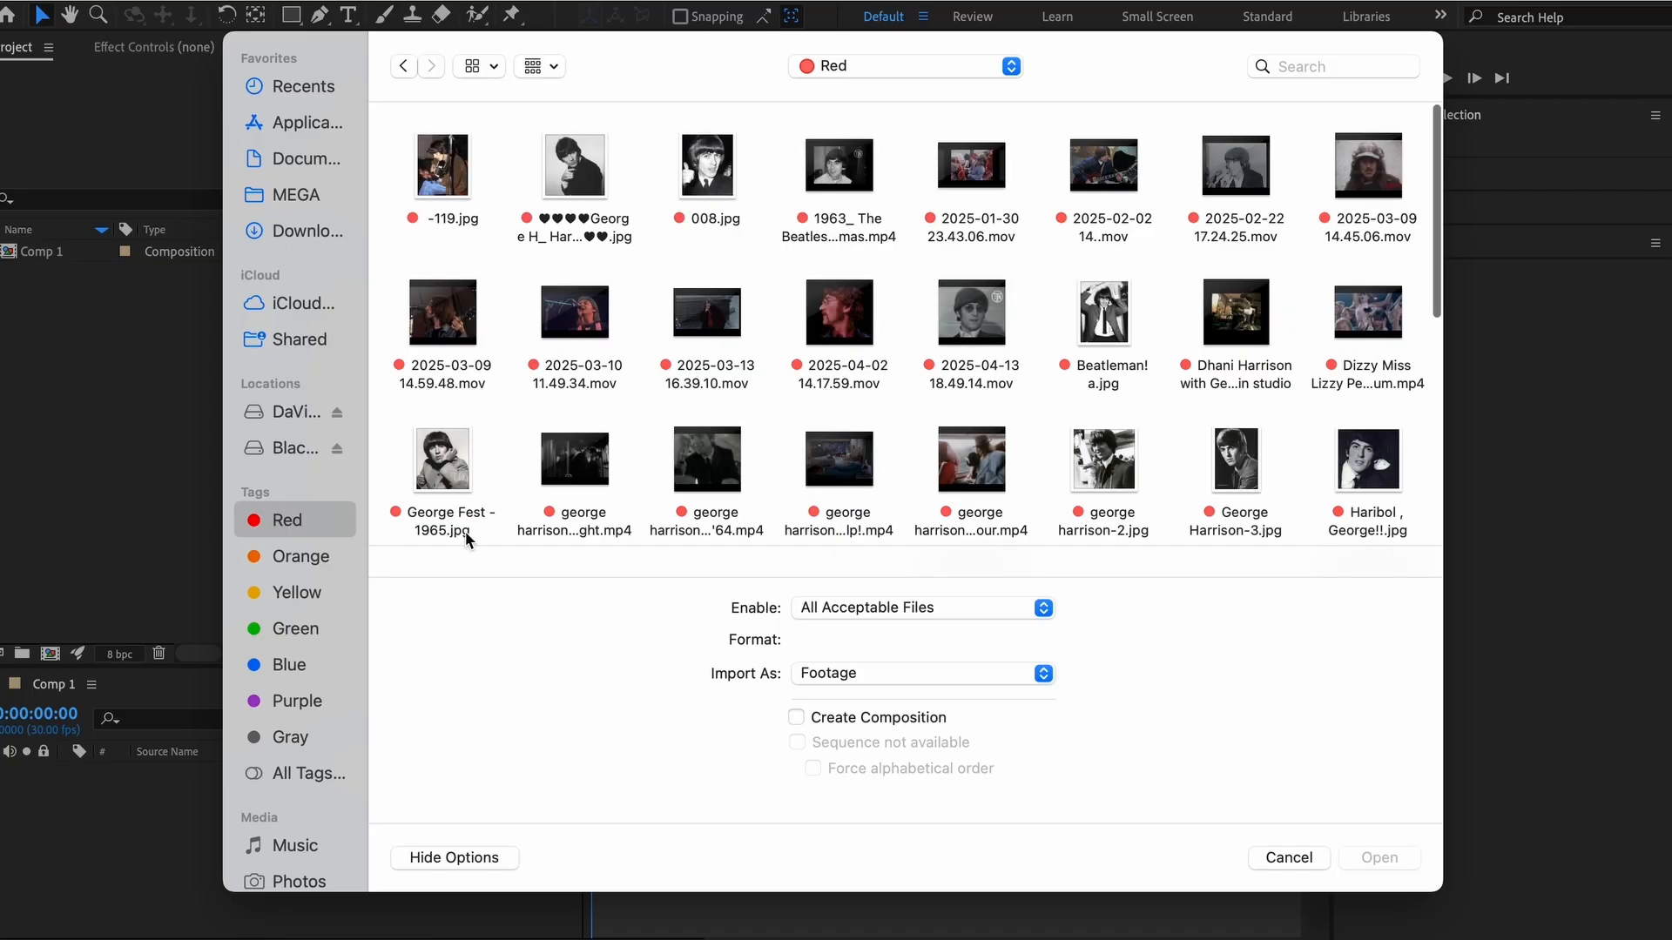
left_click(318, 556)
left_click(292, 522)
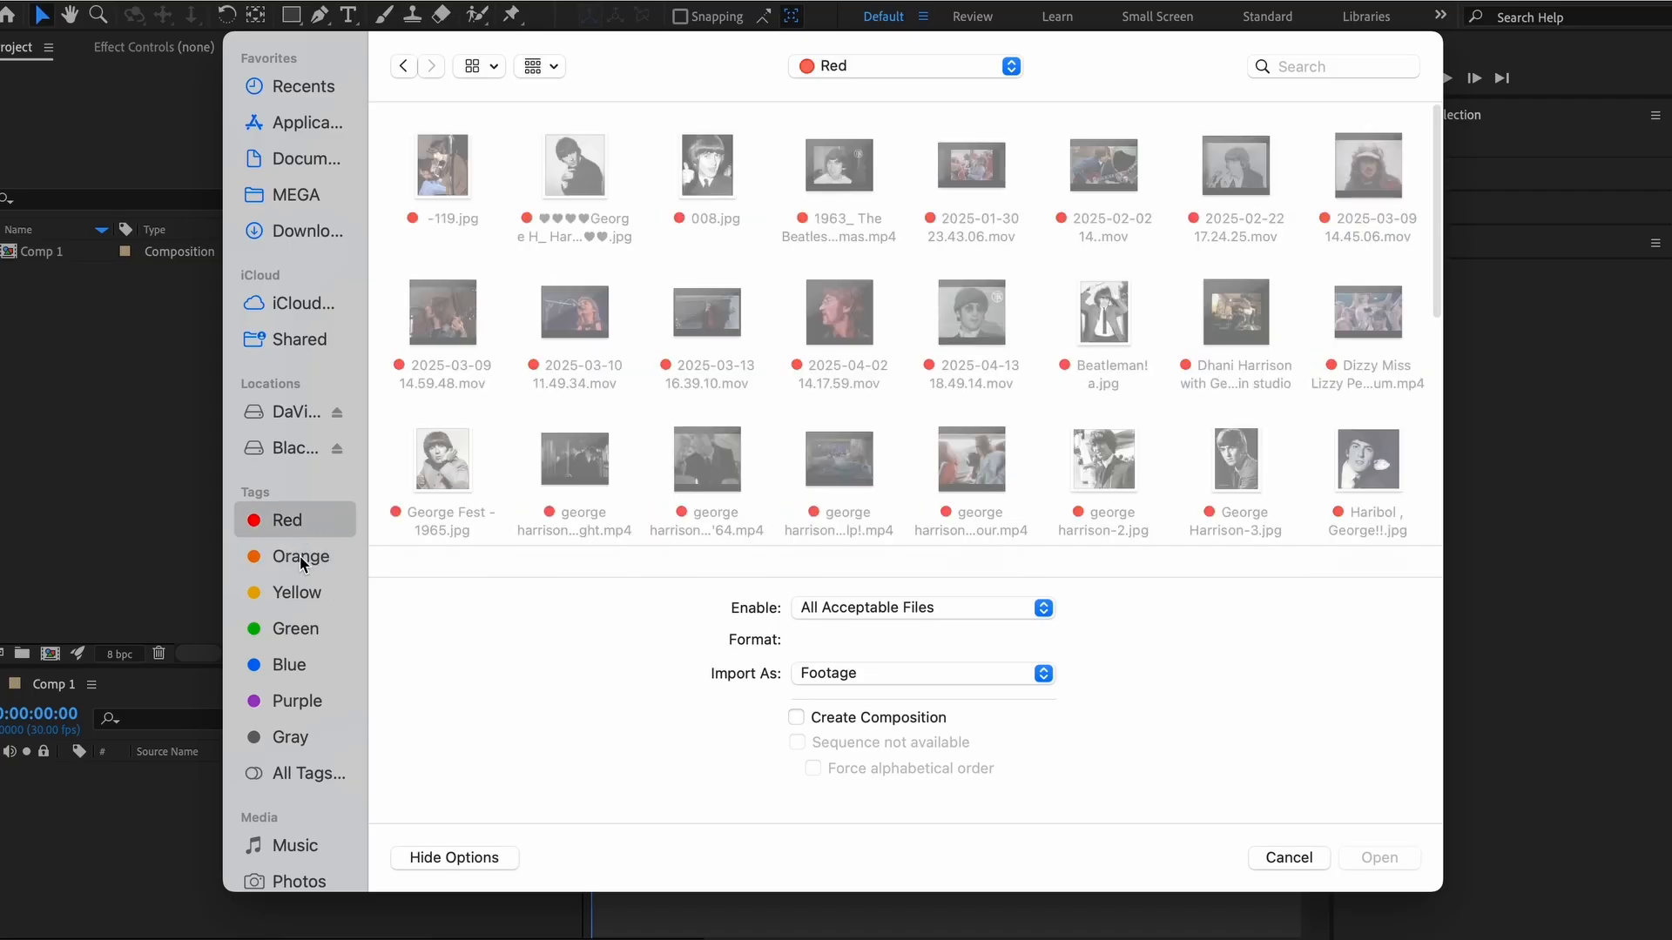
left_click(300, 547)
left_click(299, 522)
scroll(944, 239, "down", 1)
scroll(943, 239, "up", 1)
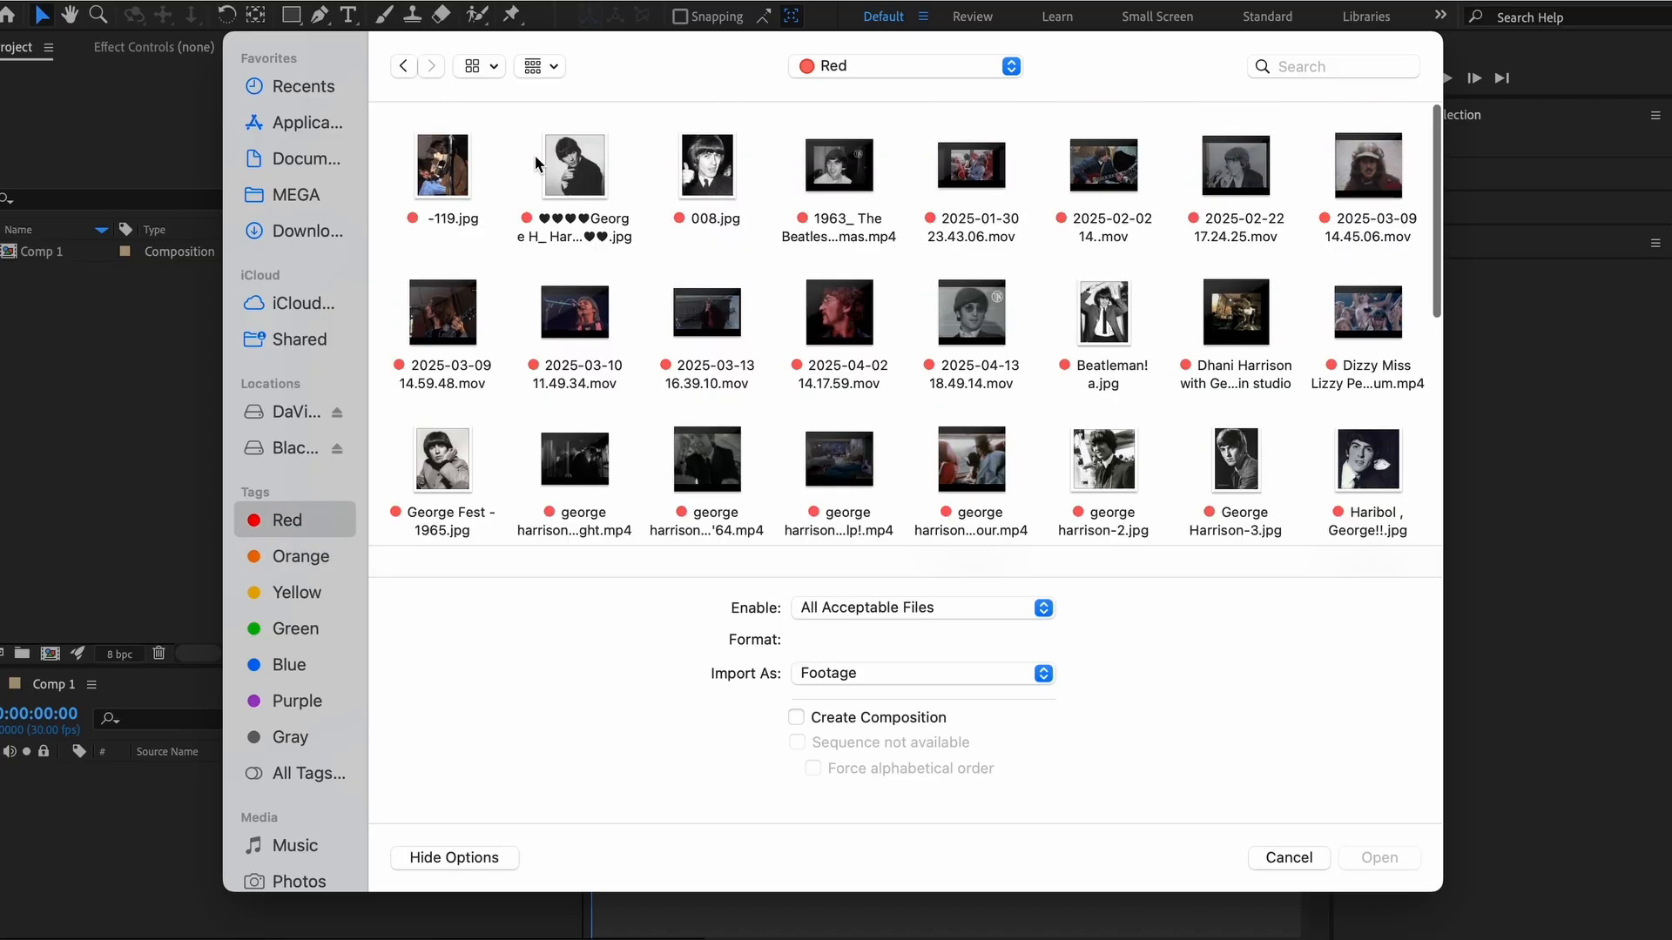
left_click_drag(764, 176, 583, 155)
left_click(1379, 858)
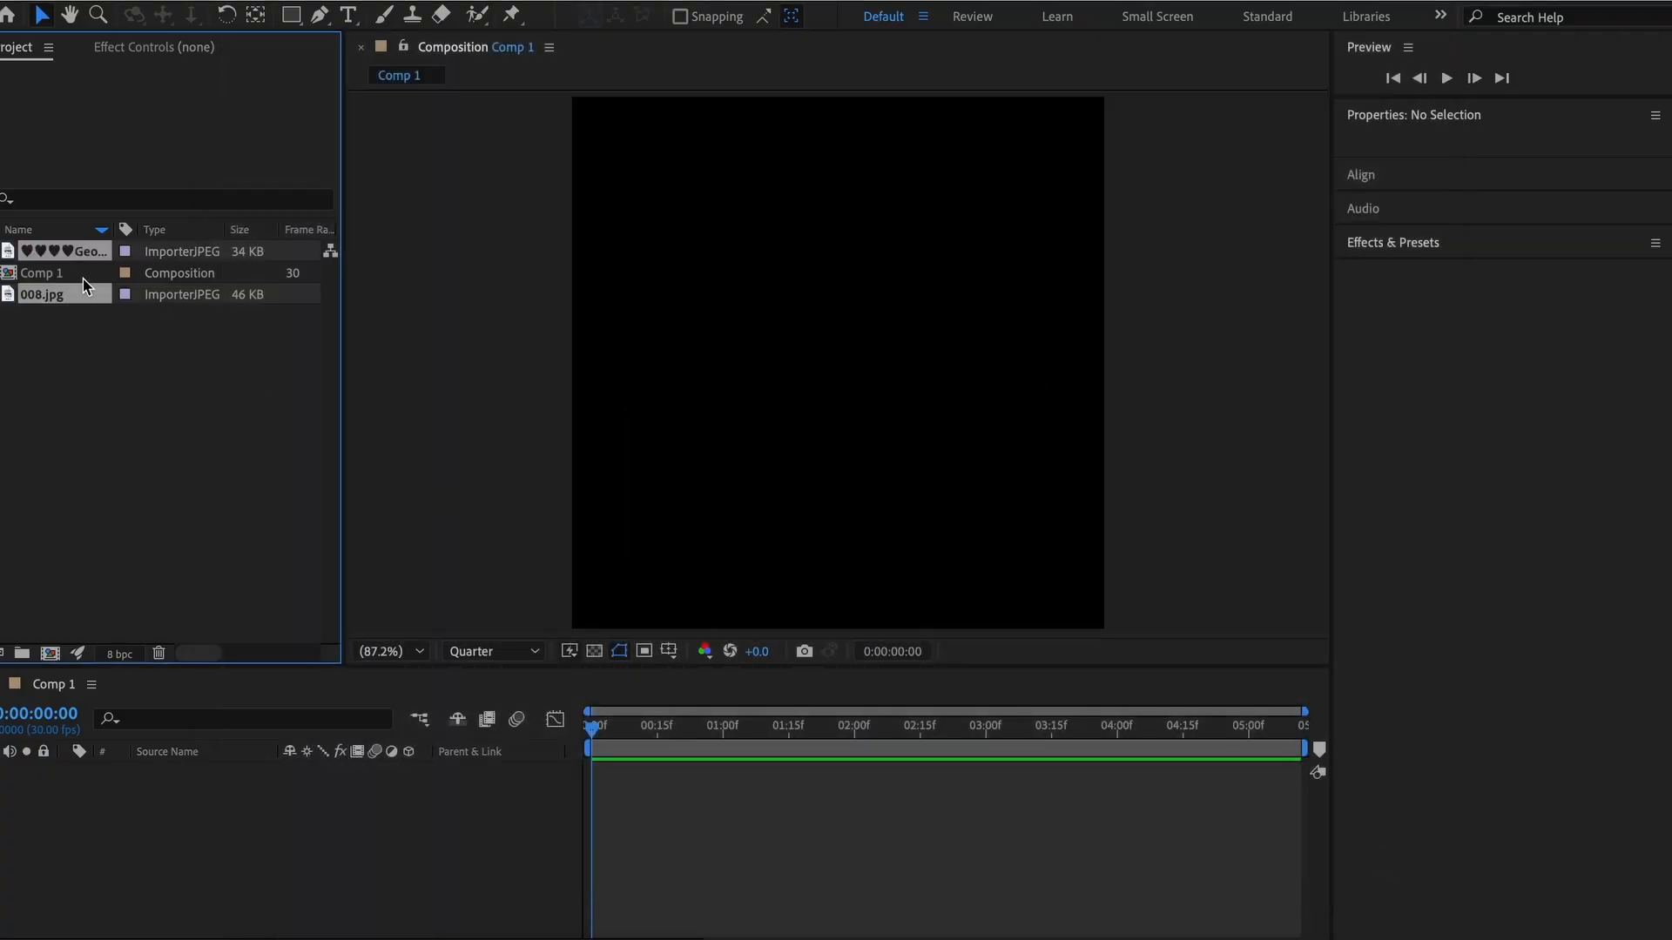
- Add 008.jpg to the Comp 1 timeline and place the George Harrison photo as a layer above it
left_click(71, 299)
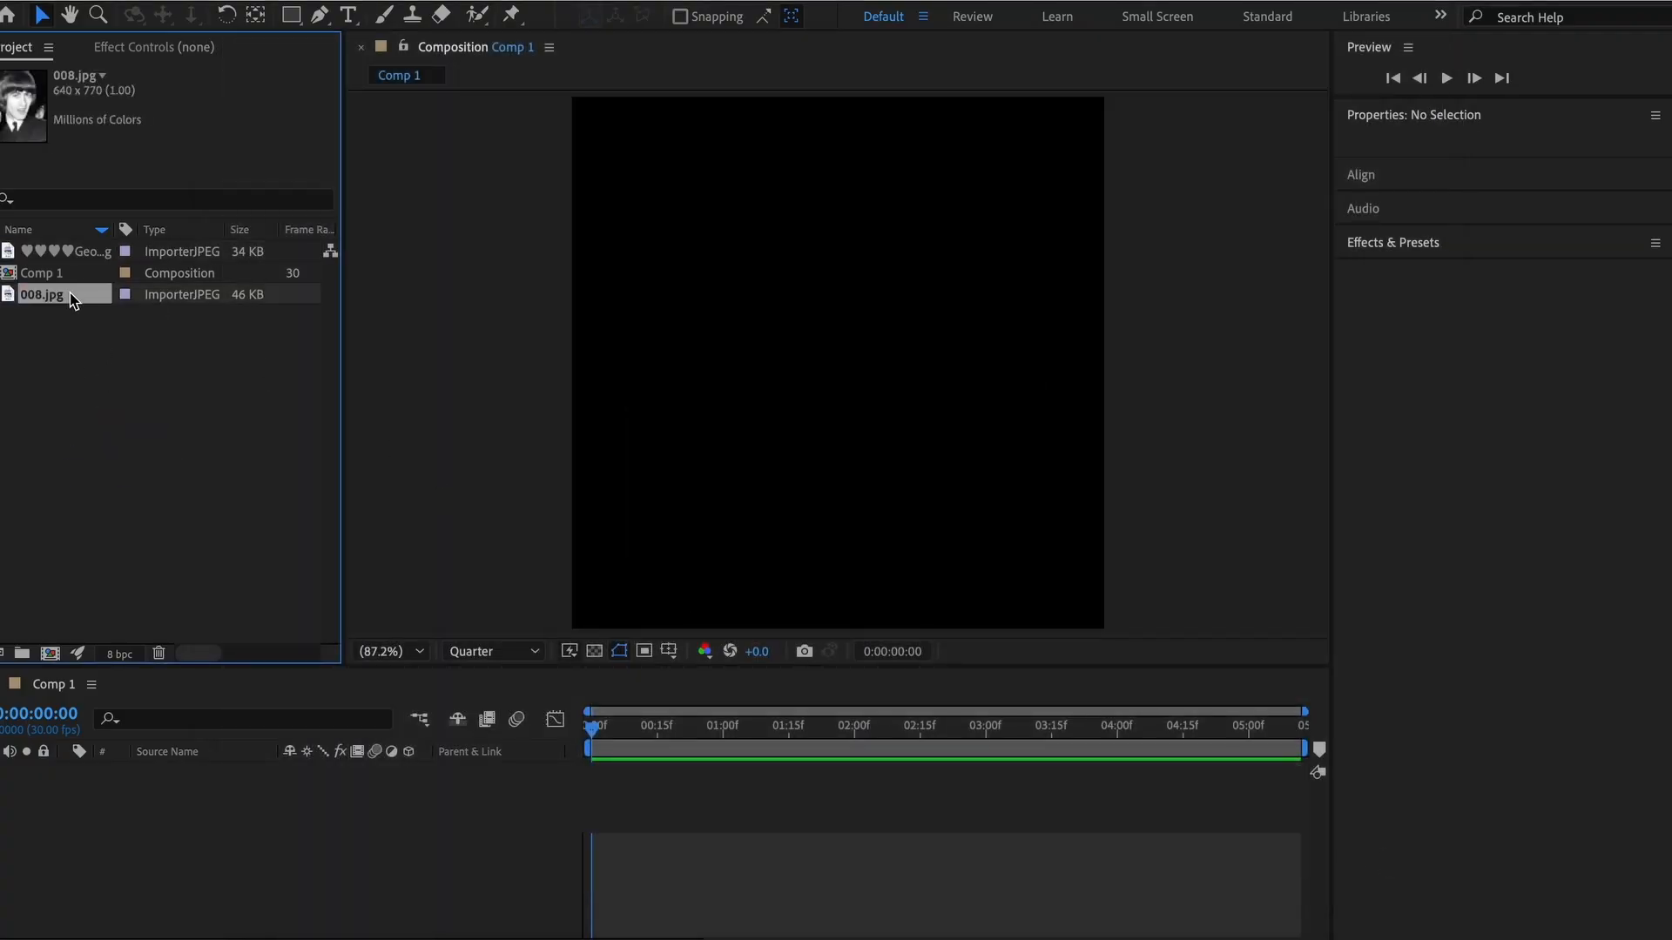
left_click_drag(71, 299, 114, 795)
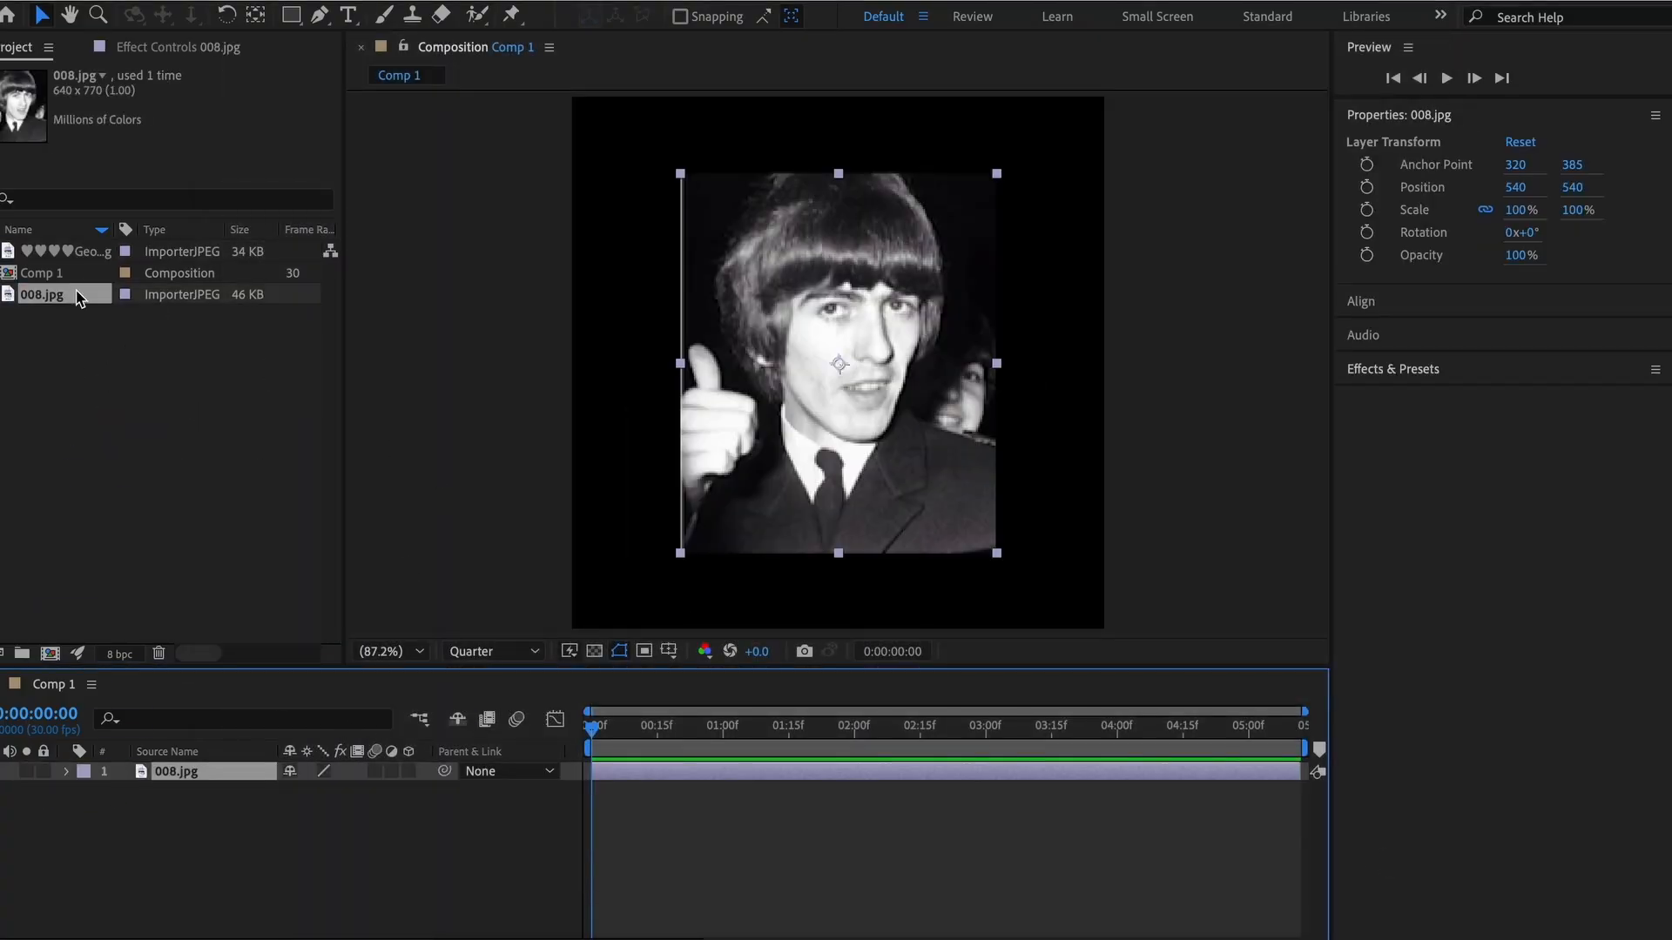
left_click_drag(70, 251, 124, 770)
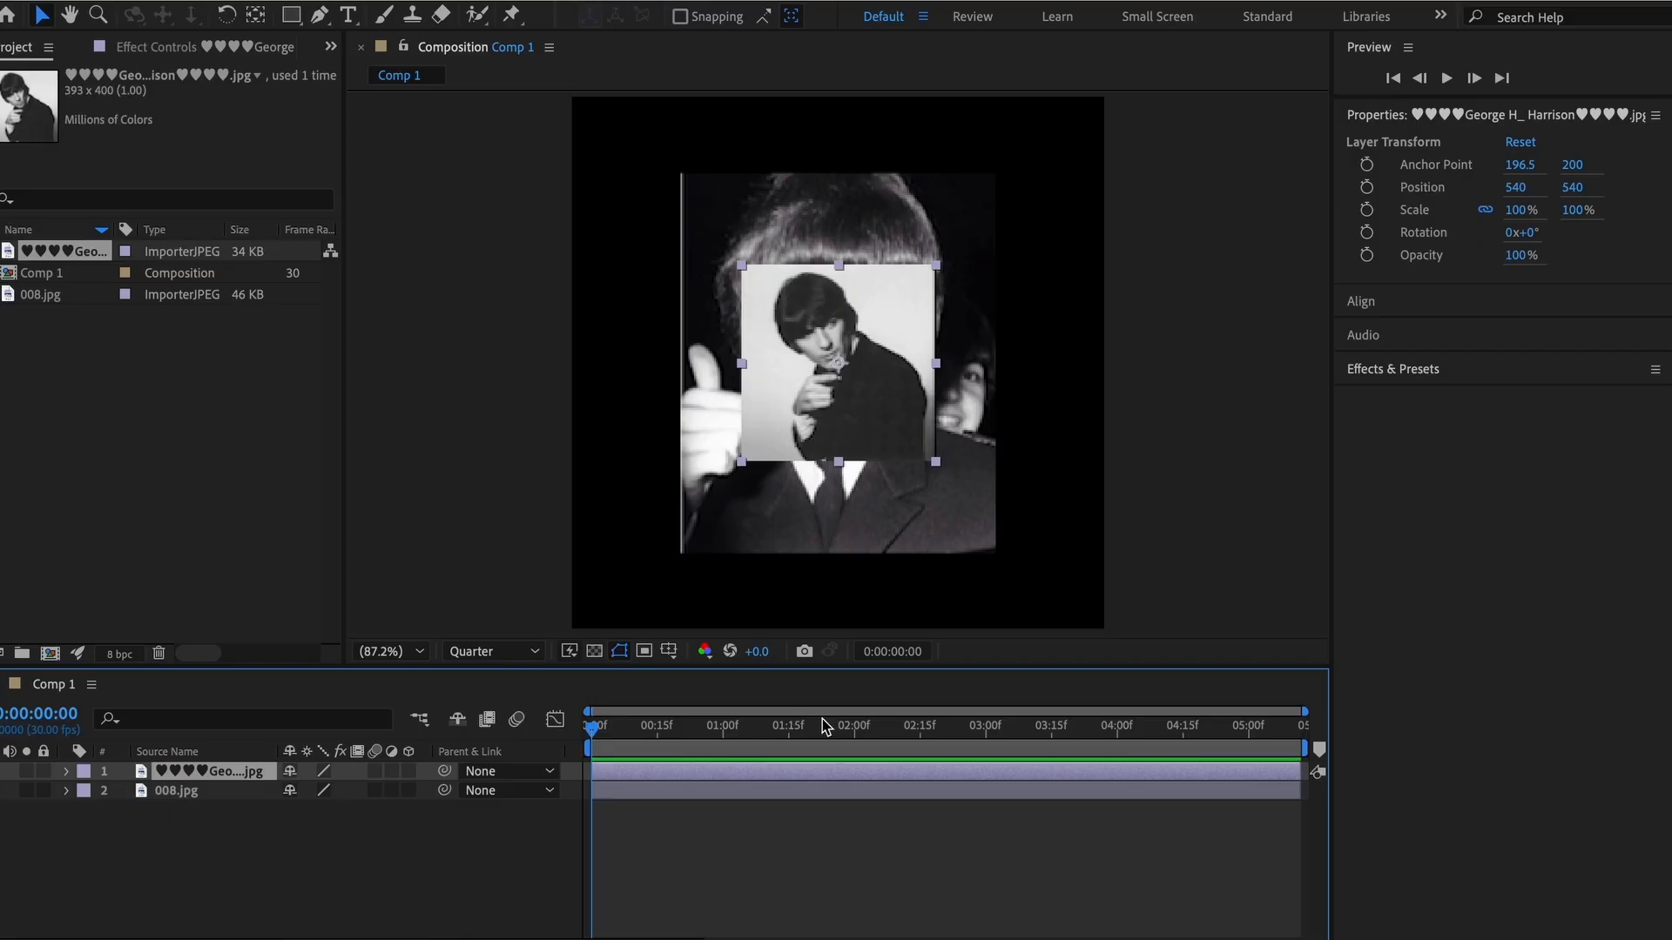
- Split the George Harrison photo layer at 0:00:01:21
left_click_drag(826, 727, 816, 765)
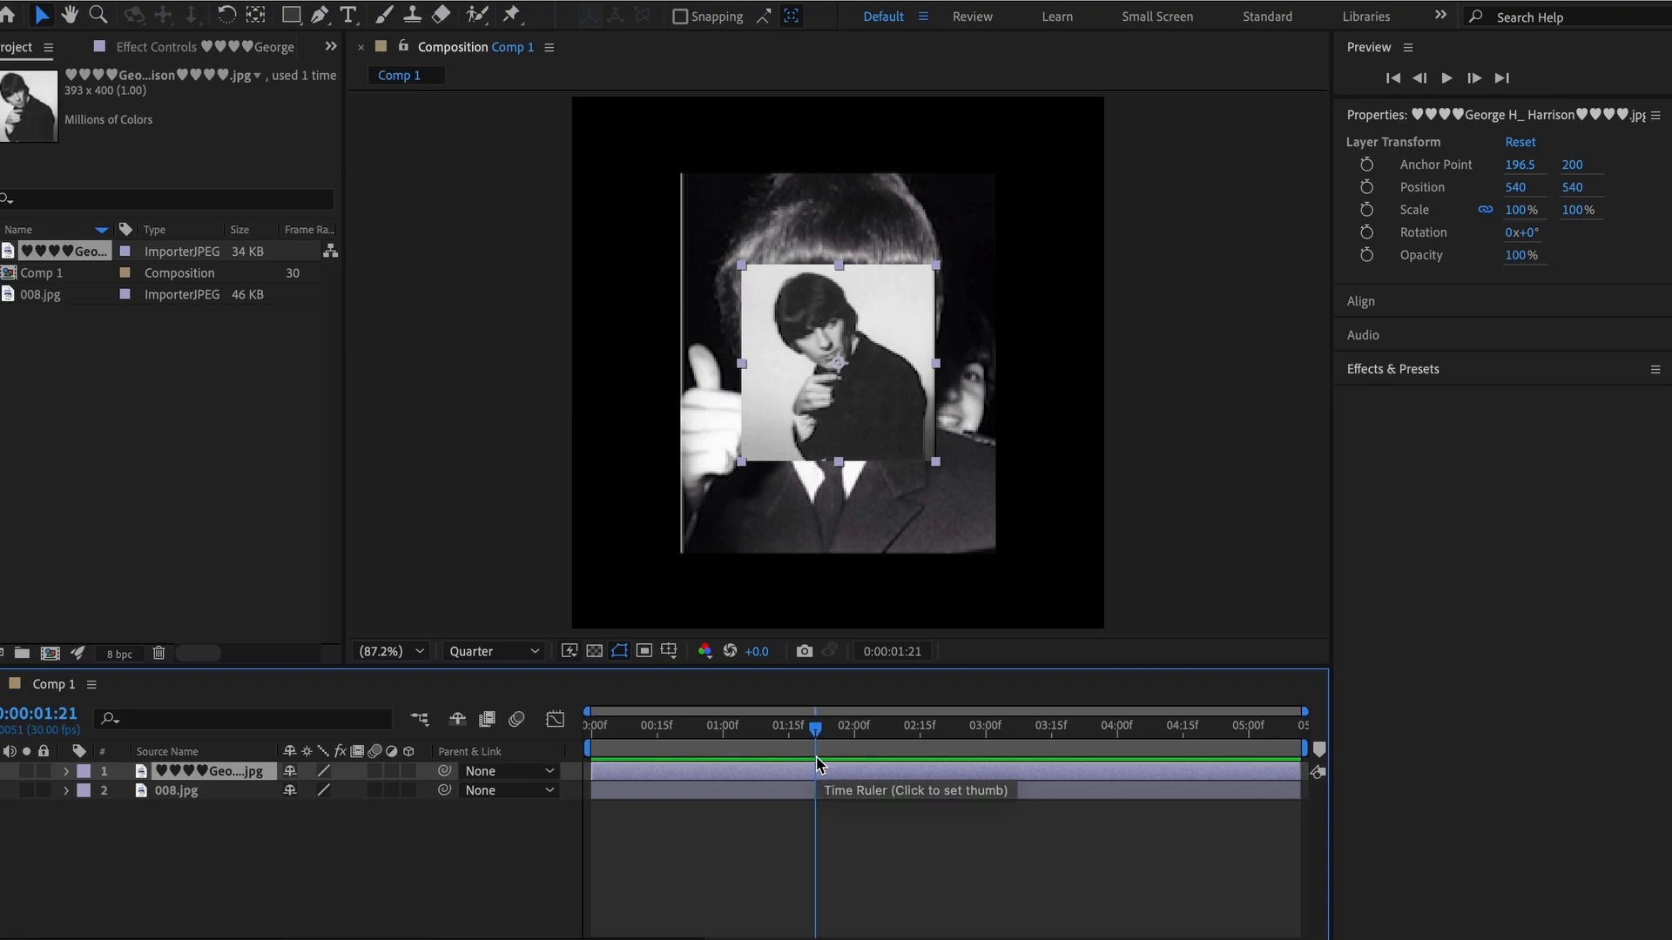
key("super+shift+d")
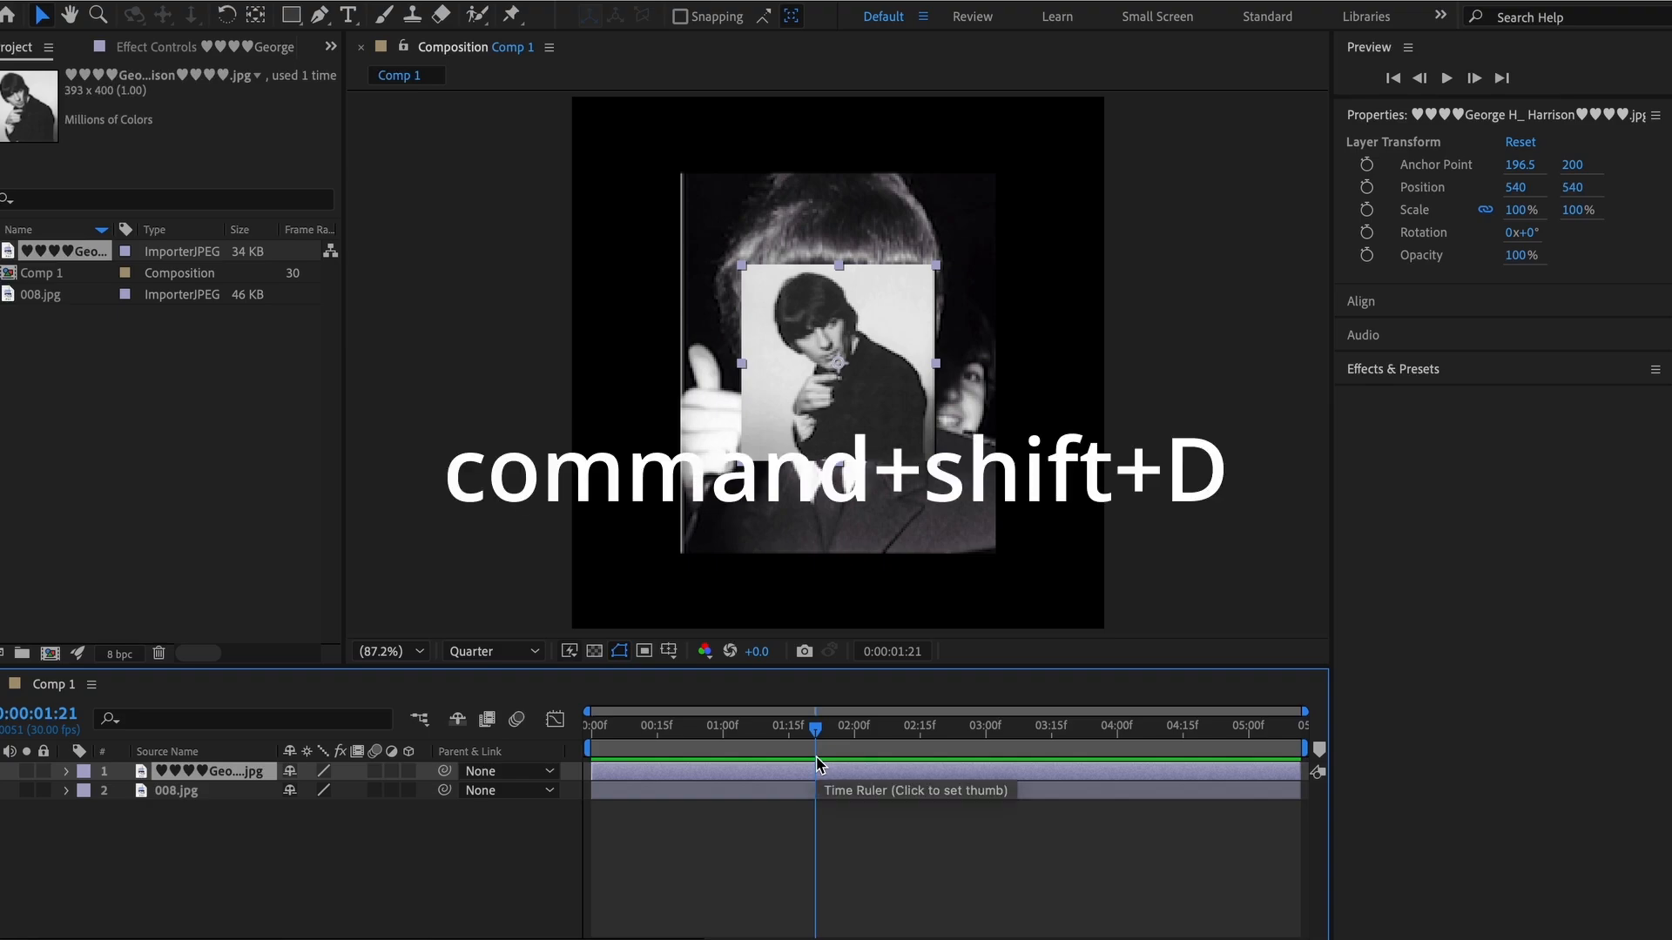
key("super+shift+d")
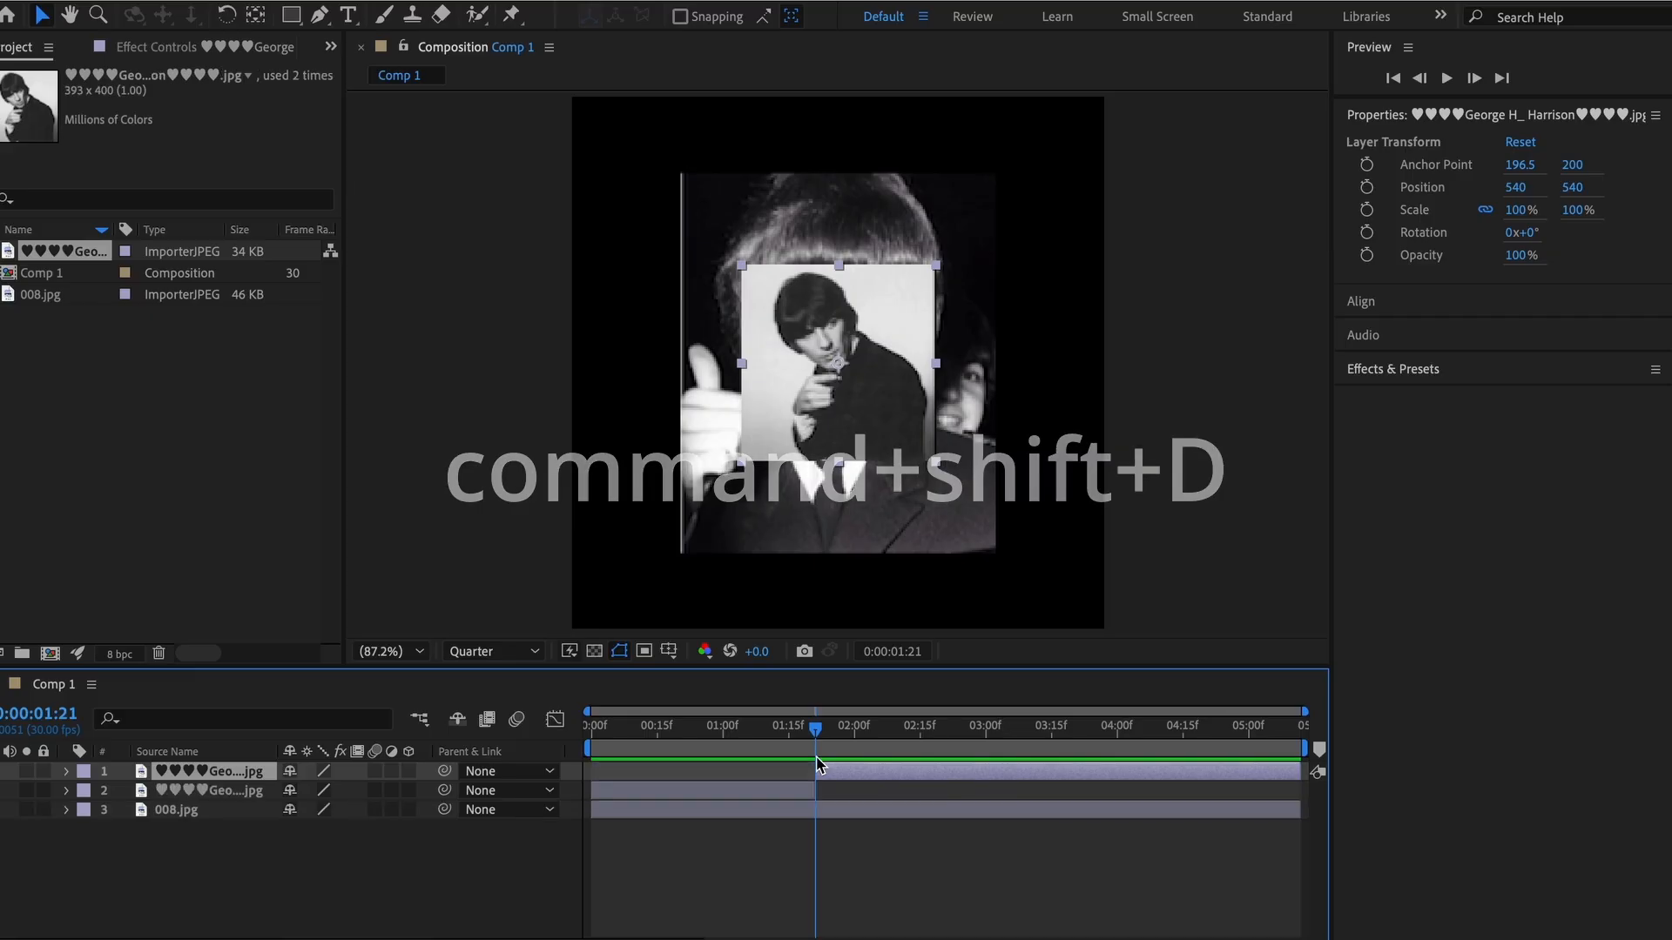
- Delete the earlier part of the split George Harrison photo layer and return to the start of the timeline
left_click_drag(818, 733, 702, 795)
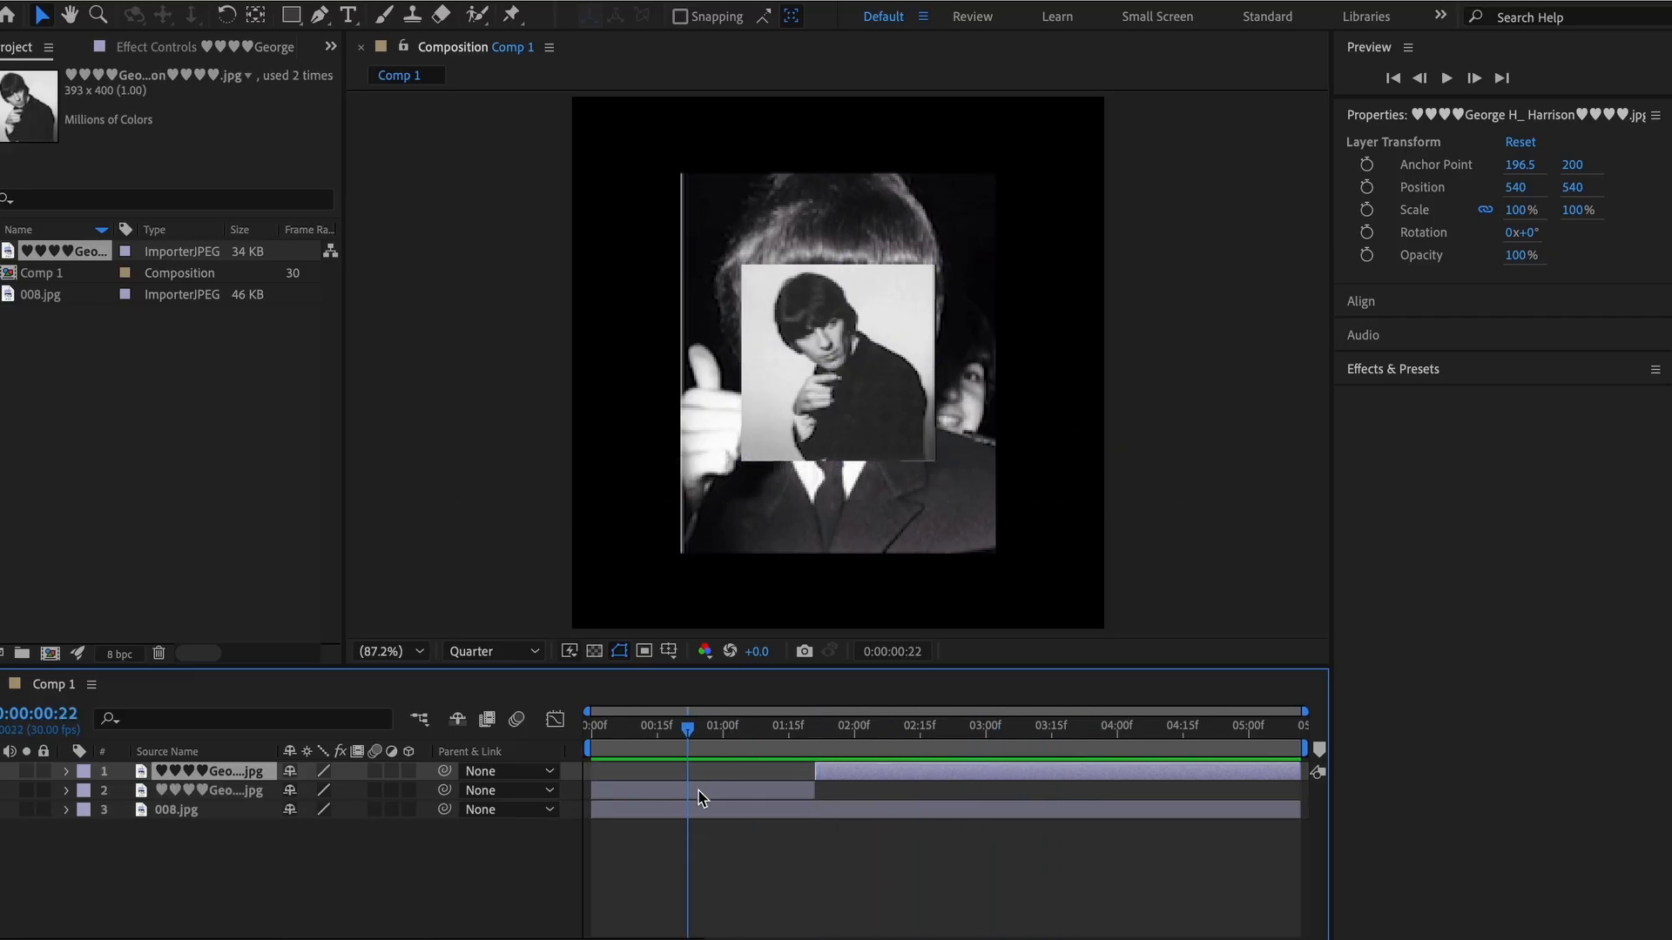
left_click(689, 793)
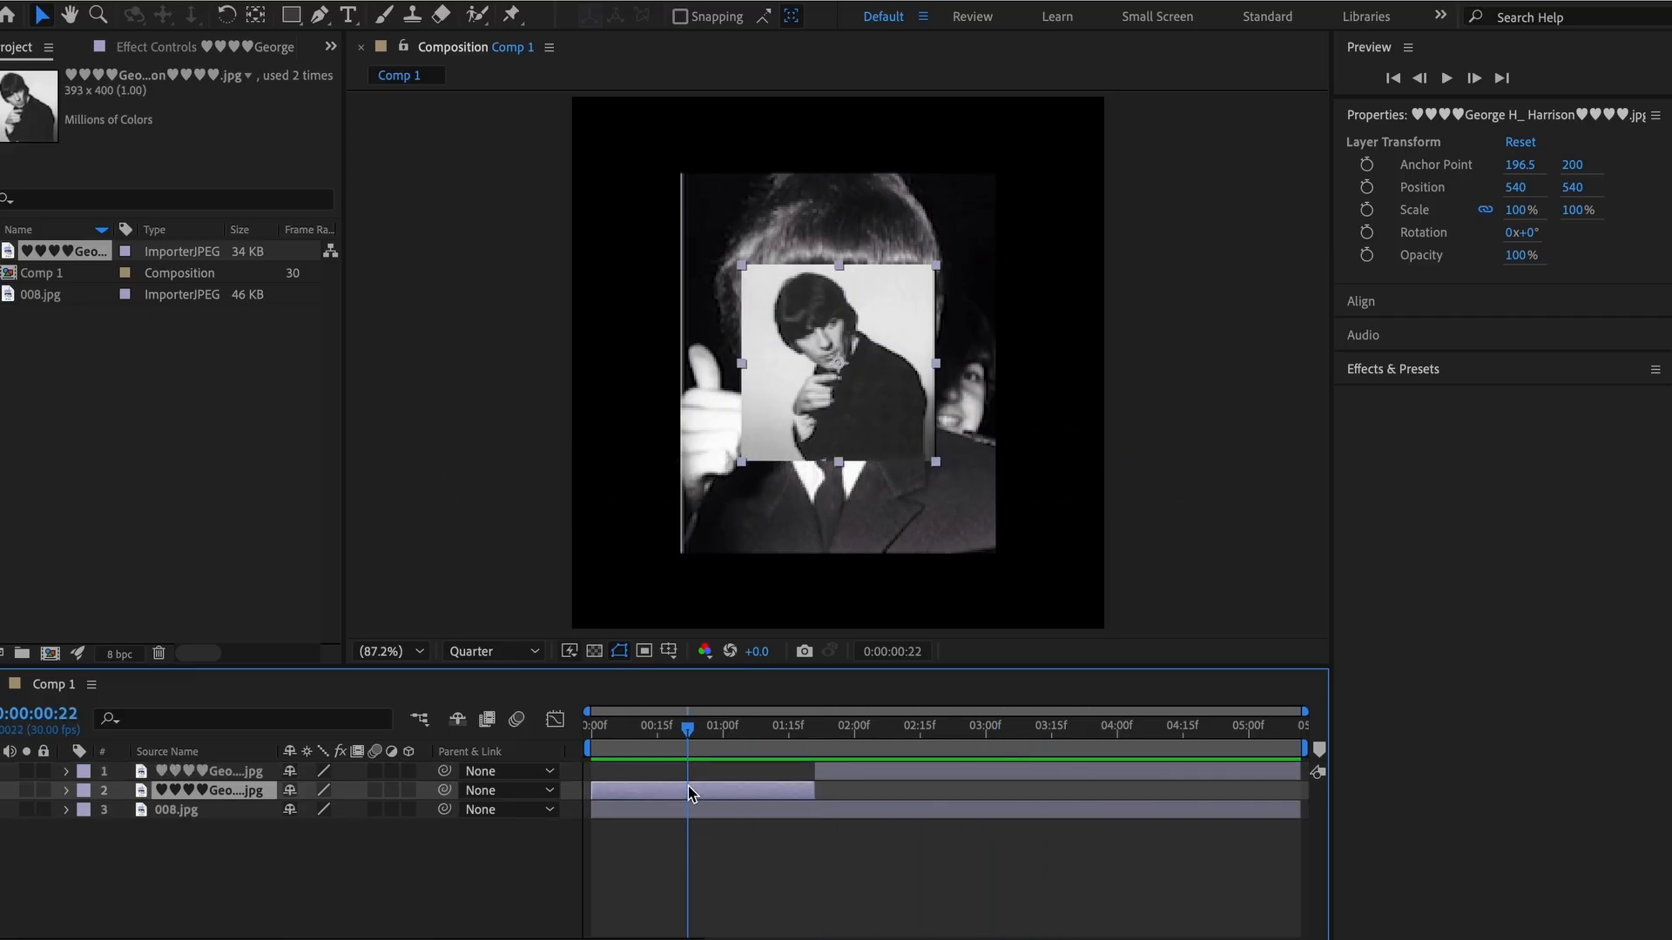
key("Delete")
key("Home")
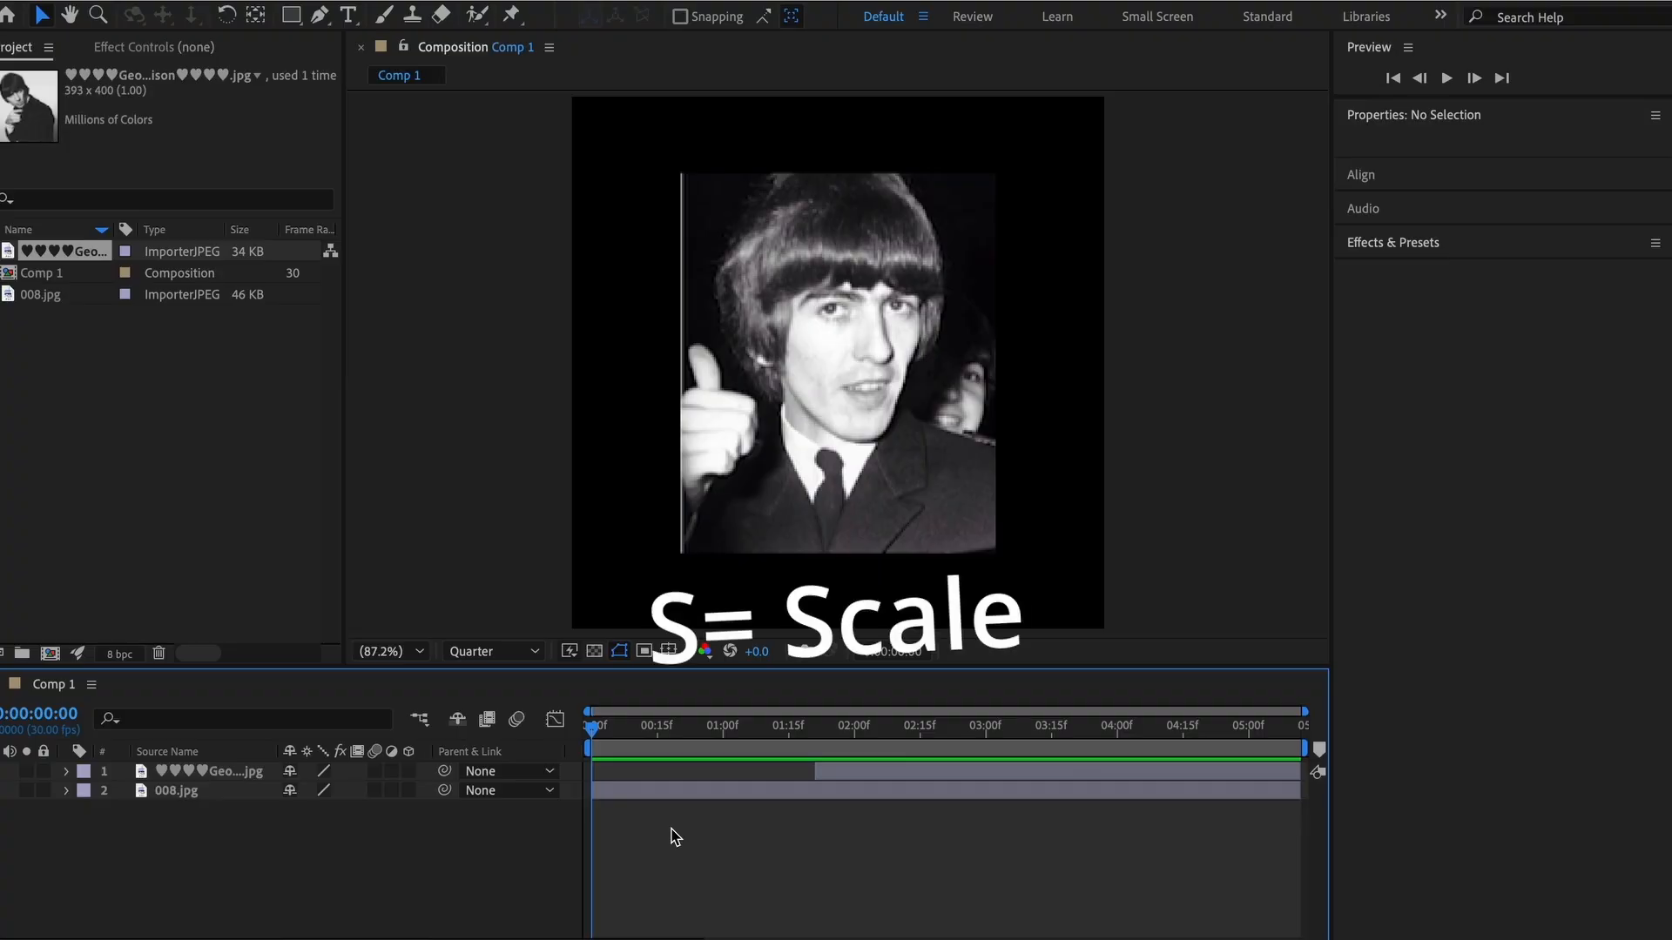
- Scale the 008.jpg layer to 174% and the George Harrison photo layer to 289%
key("s")
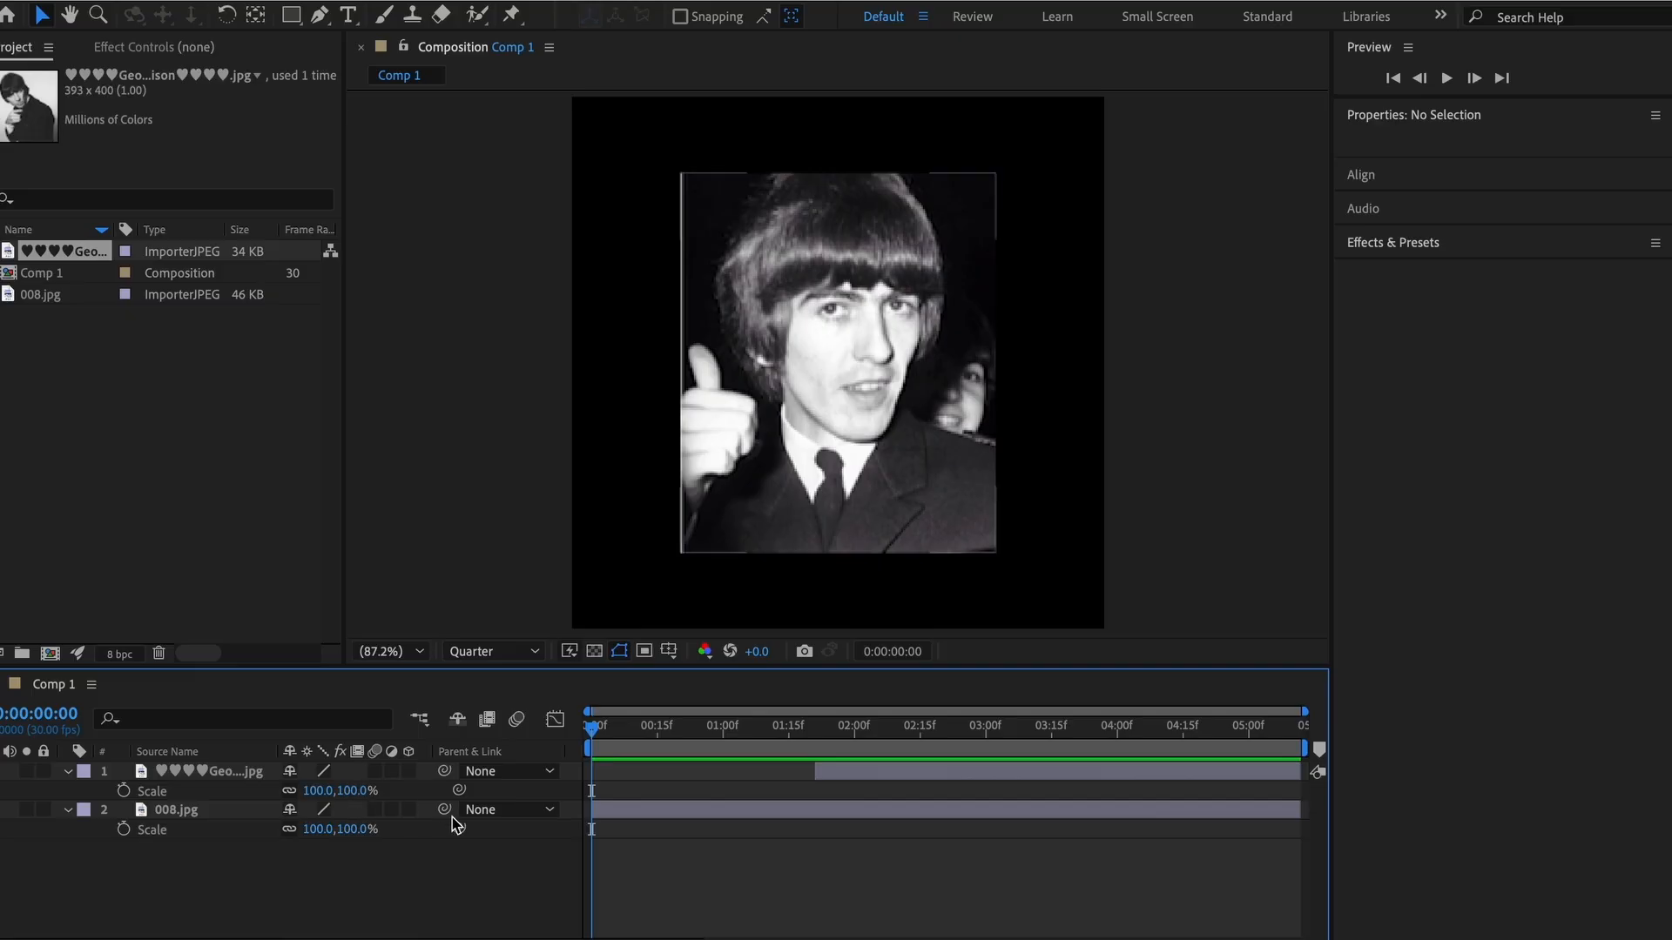
left_click(624, 807)
left_click_drag(344, 829, 438, 833)
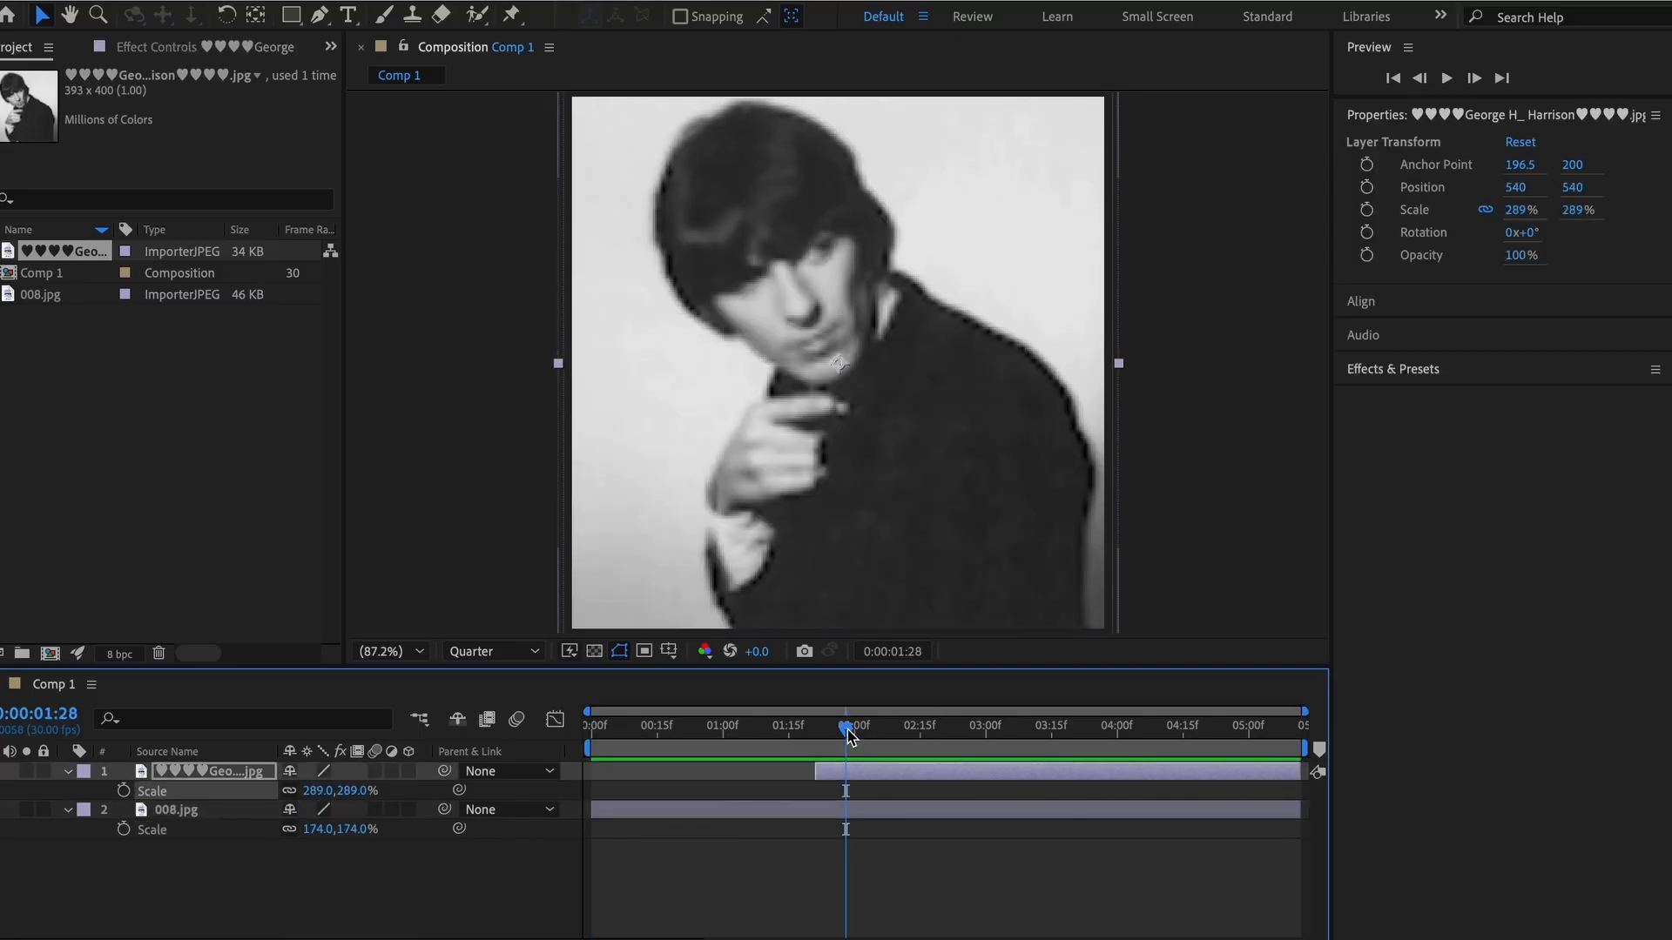
left_click_drag(849, 734, 619, 732)
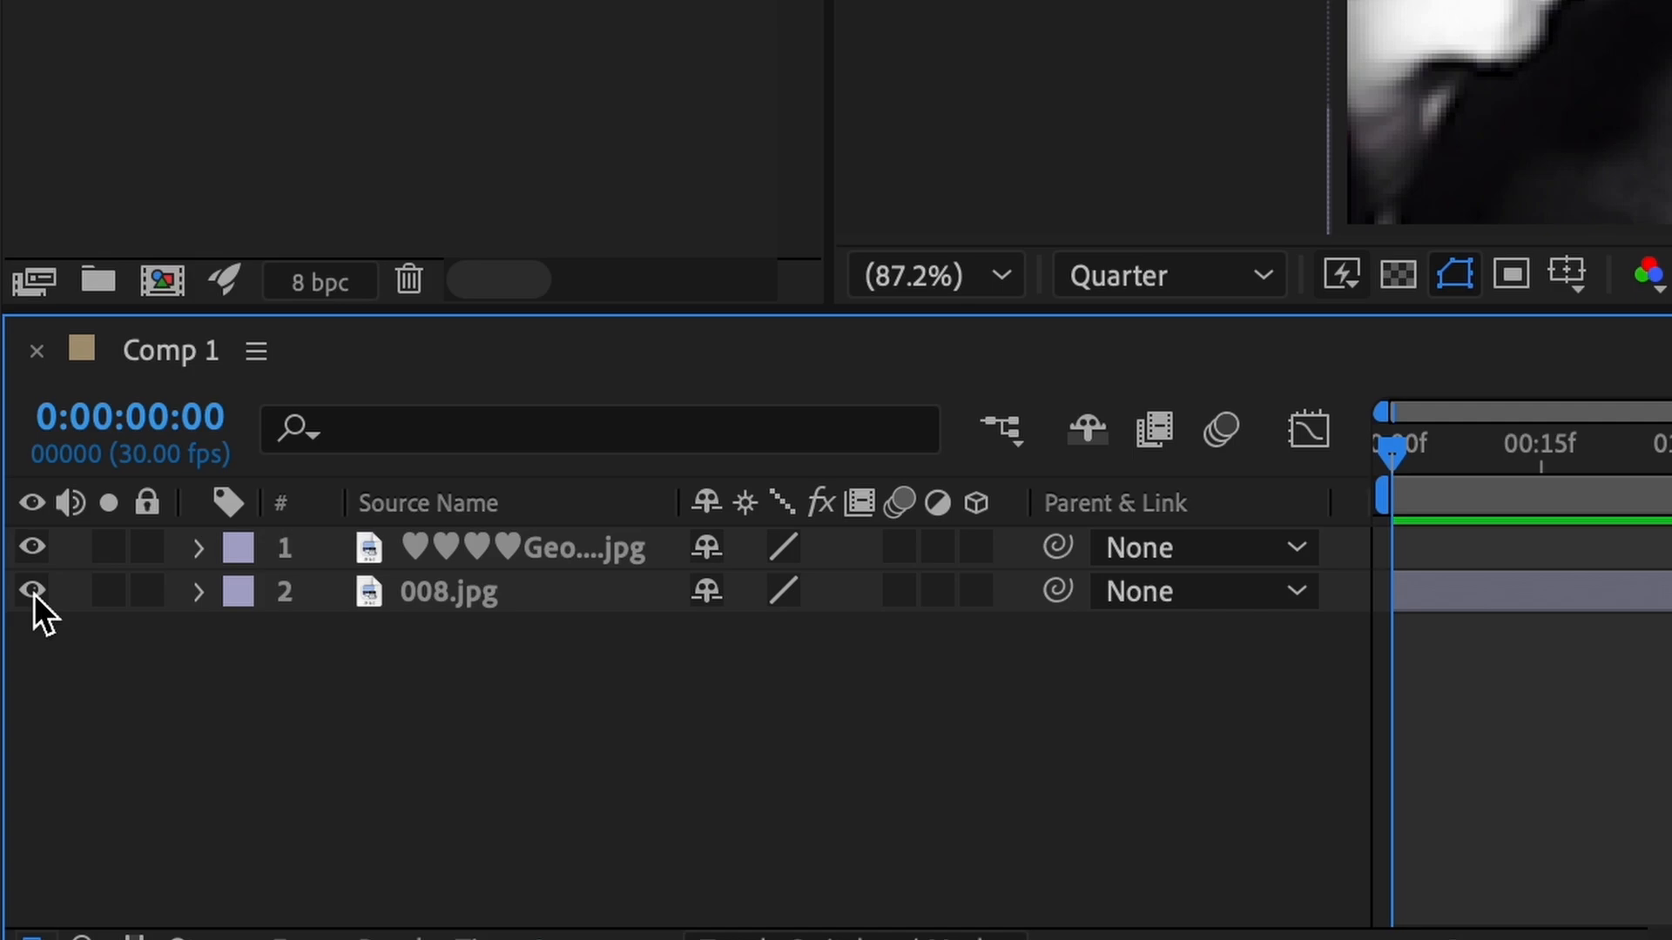
- Toggle the 008.jpg layer's visibility and the George Harrison photo layer's solo and lock switches on and off
left_click(33, 592)
left_click(33, 592)
left_click(33, 592)
left_click(33, 592)
left_click(39, 589)
left_click(40, 589)
left_click(116, 554)
left_click(117, 554)
left_click(116, 554)
left_click(117, 554)
left_click(149, 550)
left_click_drag(1650, 448, 1291, 660)
- Expand the George Harrison photo layer to inspect its Transform properties, and enable motion blur for both layers and the composition
left_click(197, 549)
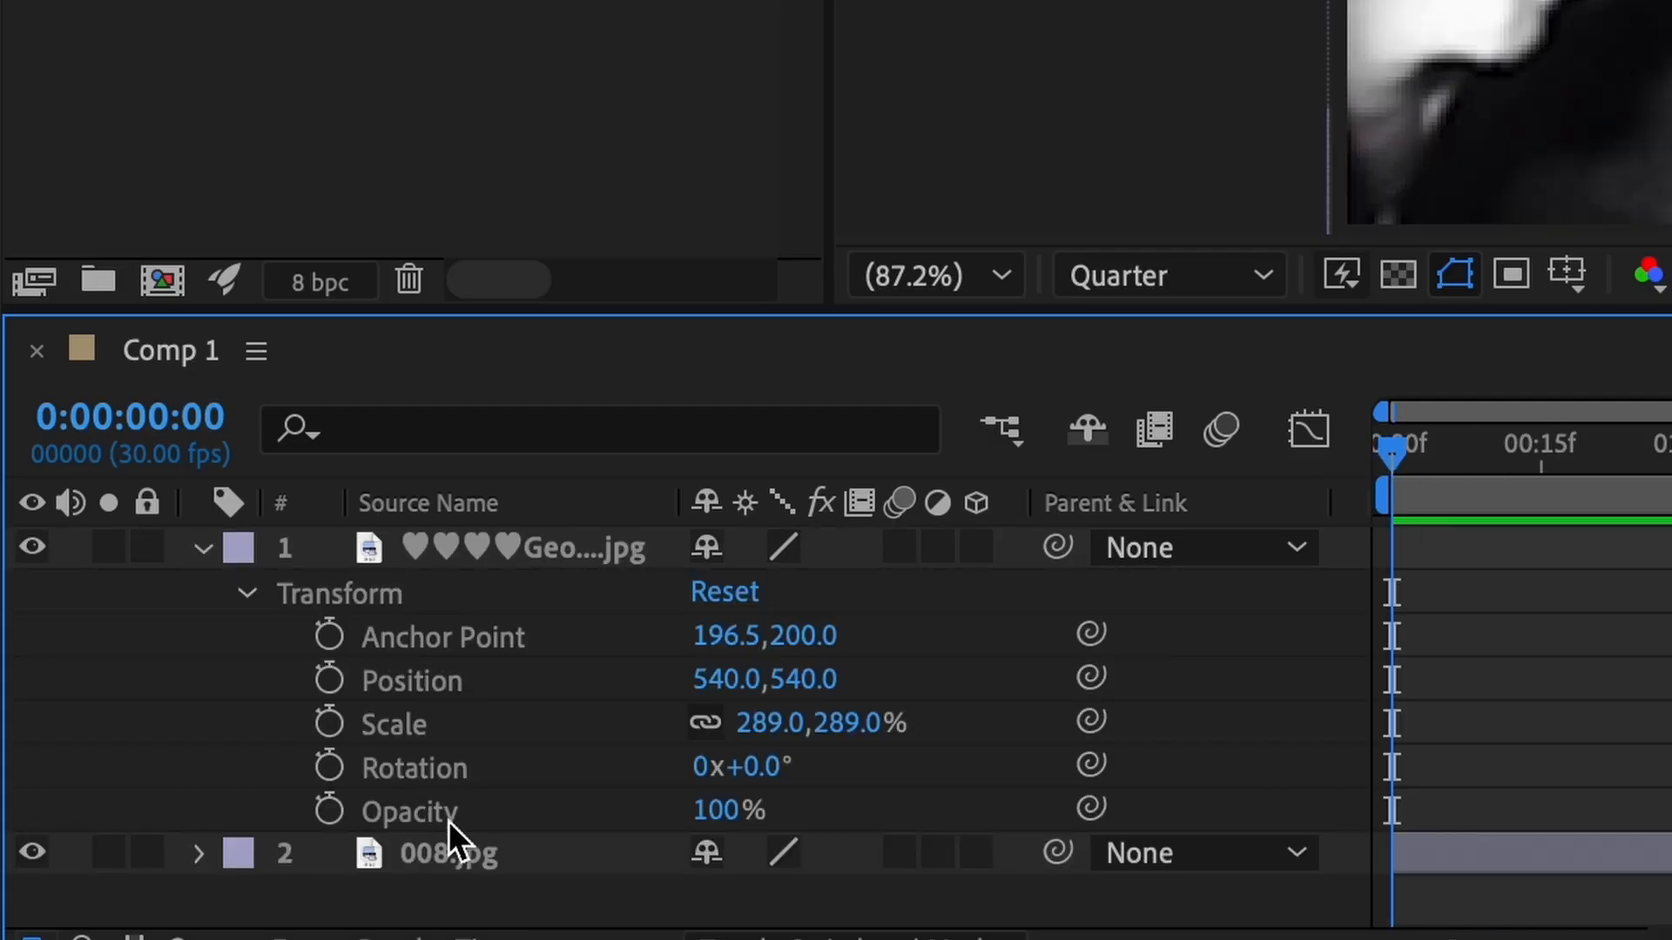
left_click(242, 597)
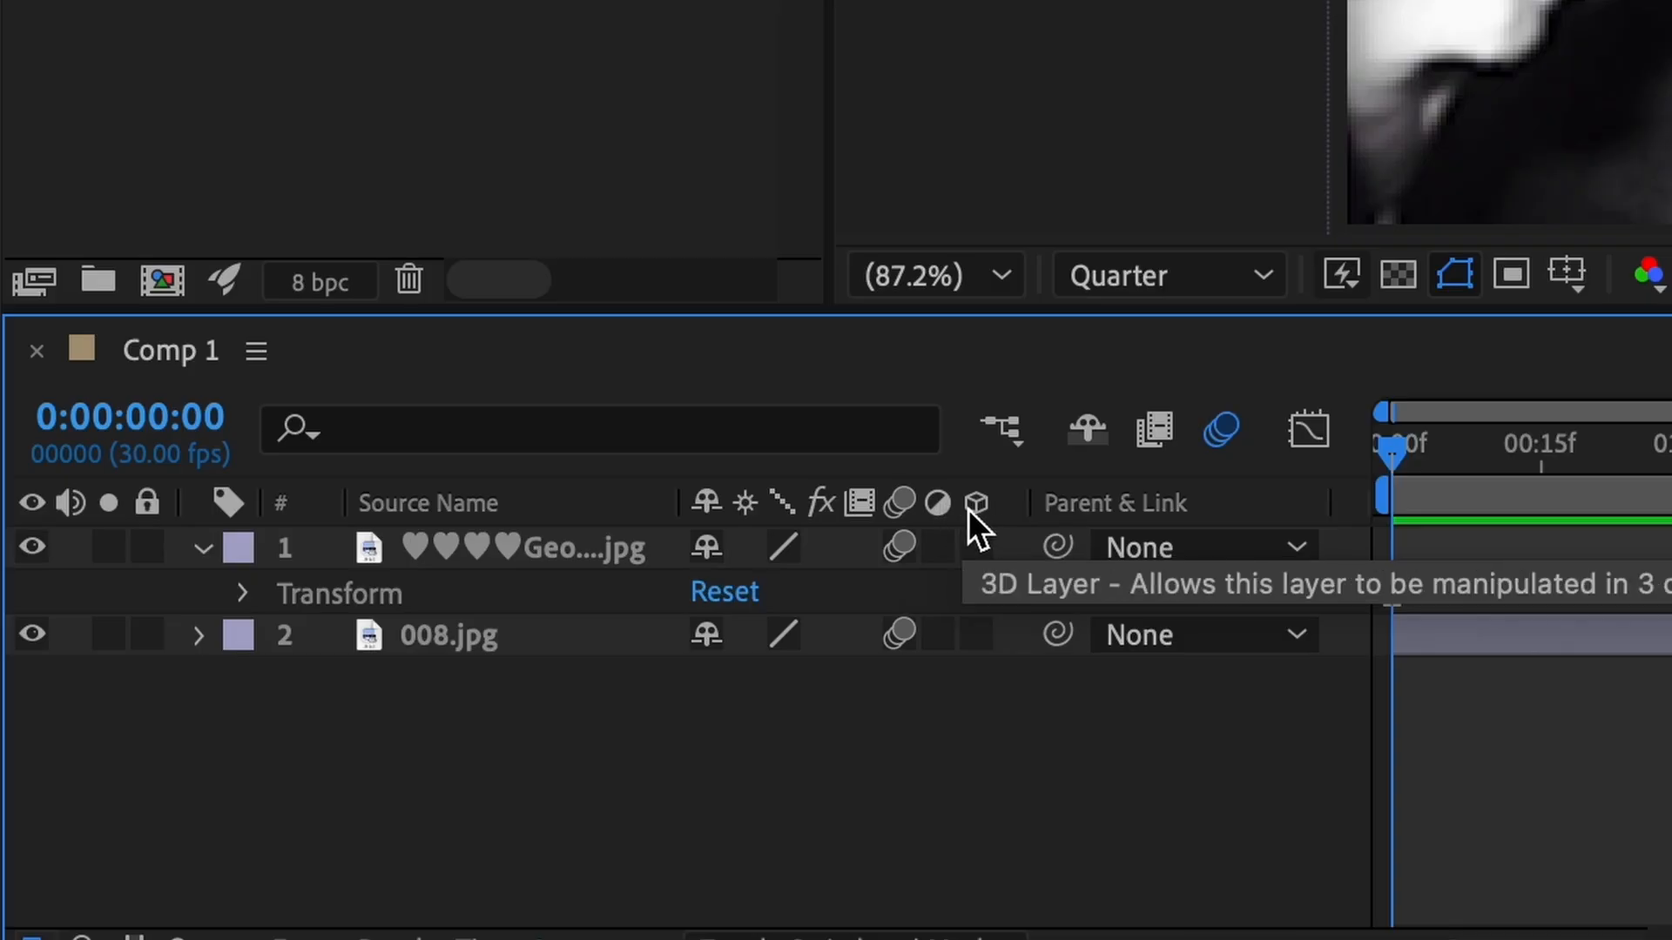
- Play a preview of the composition and deselect the layers
left_click(1460, 492)
key("space")
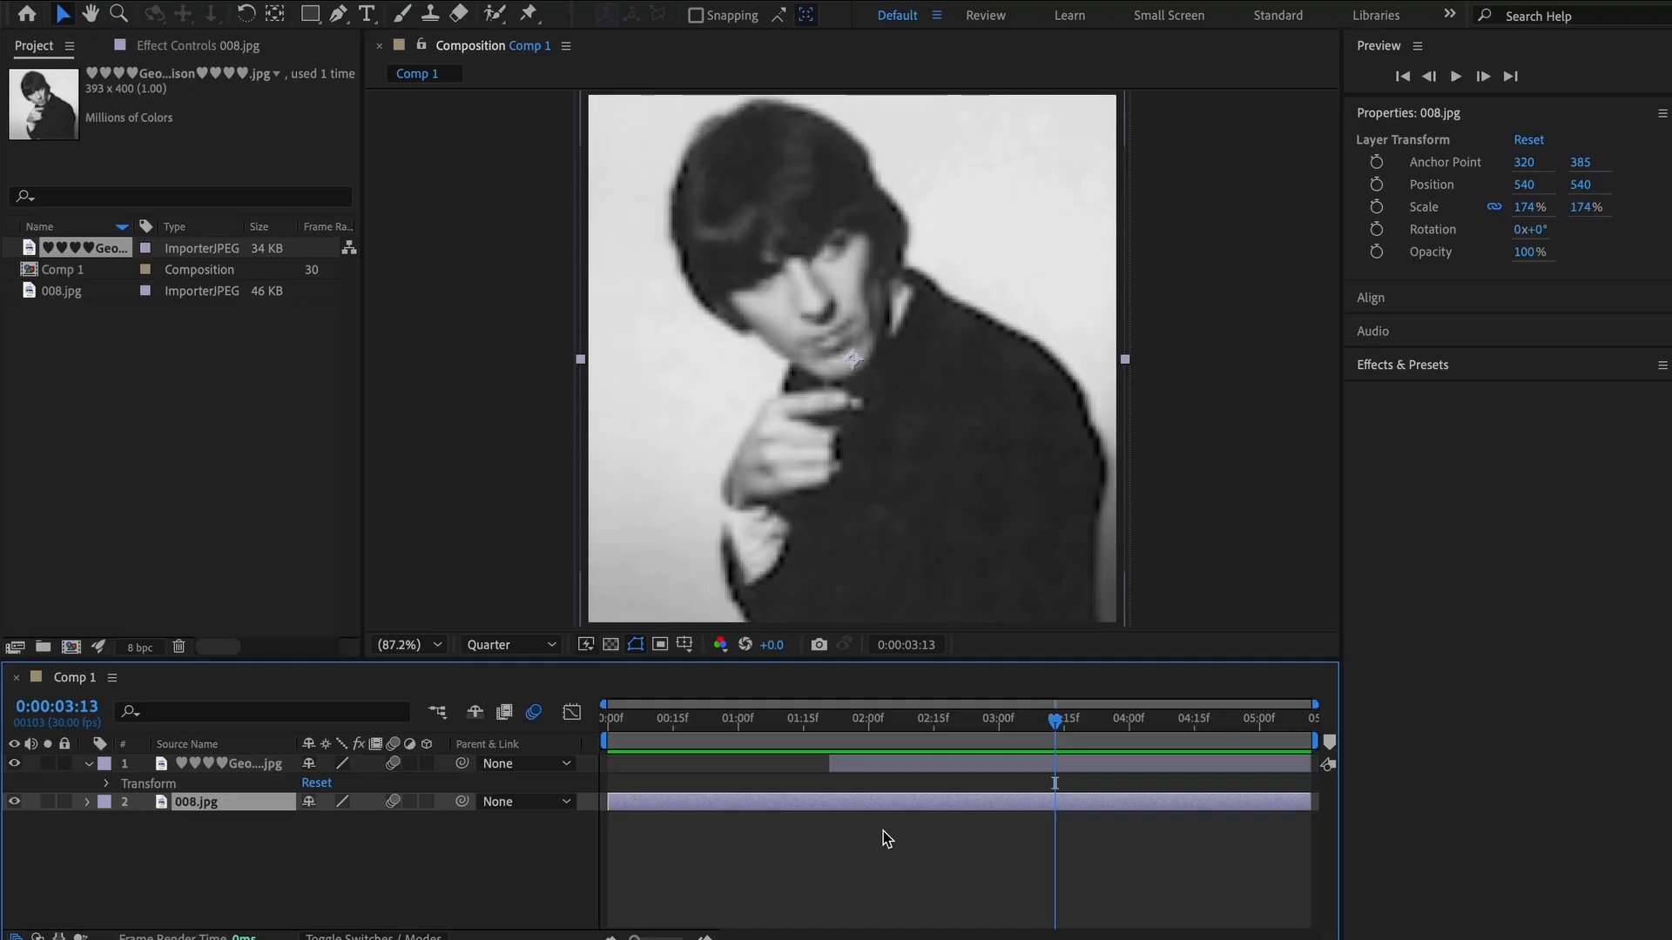
left_click(885, 834)
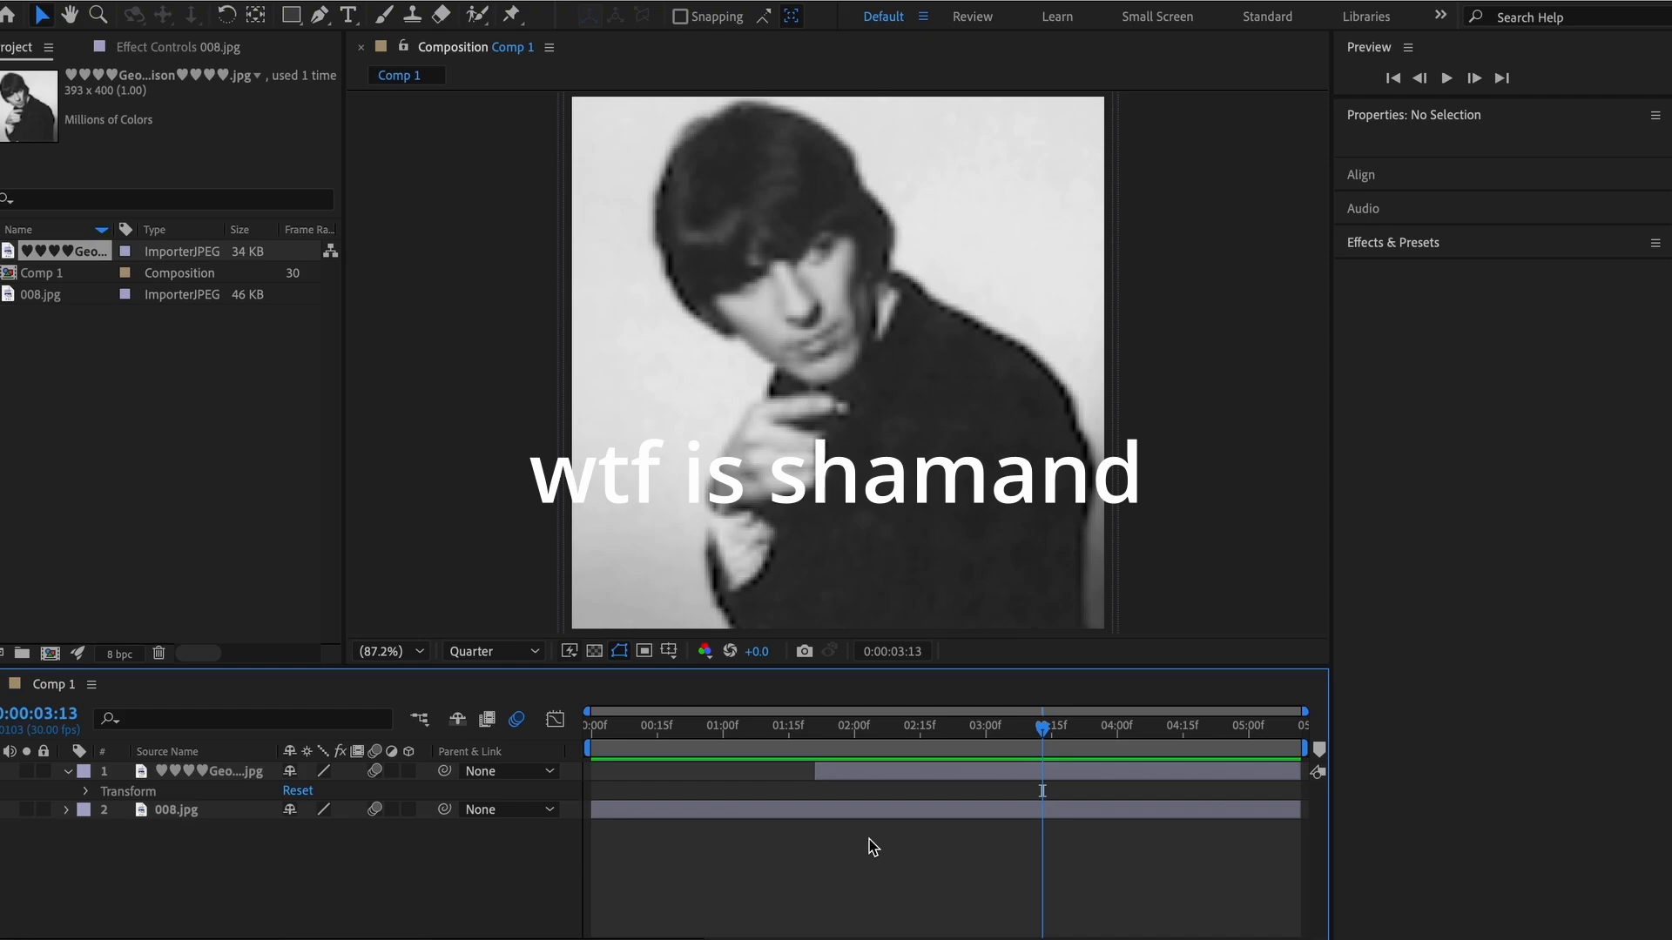
- Rename the composition to "george h example 1" and shorten its duration to just over three seconds
key("ctrl+k")
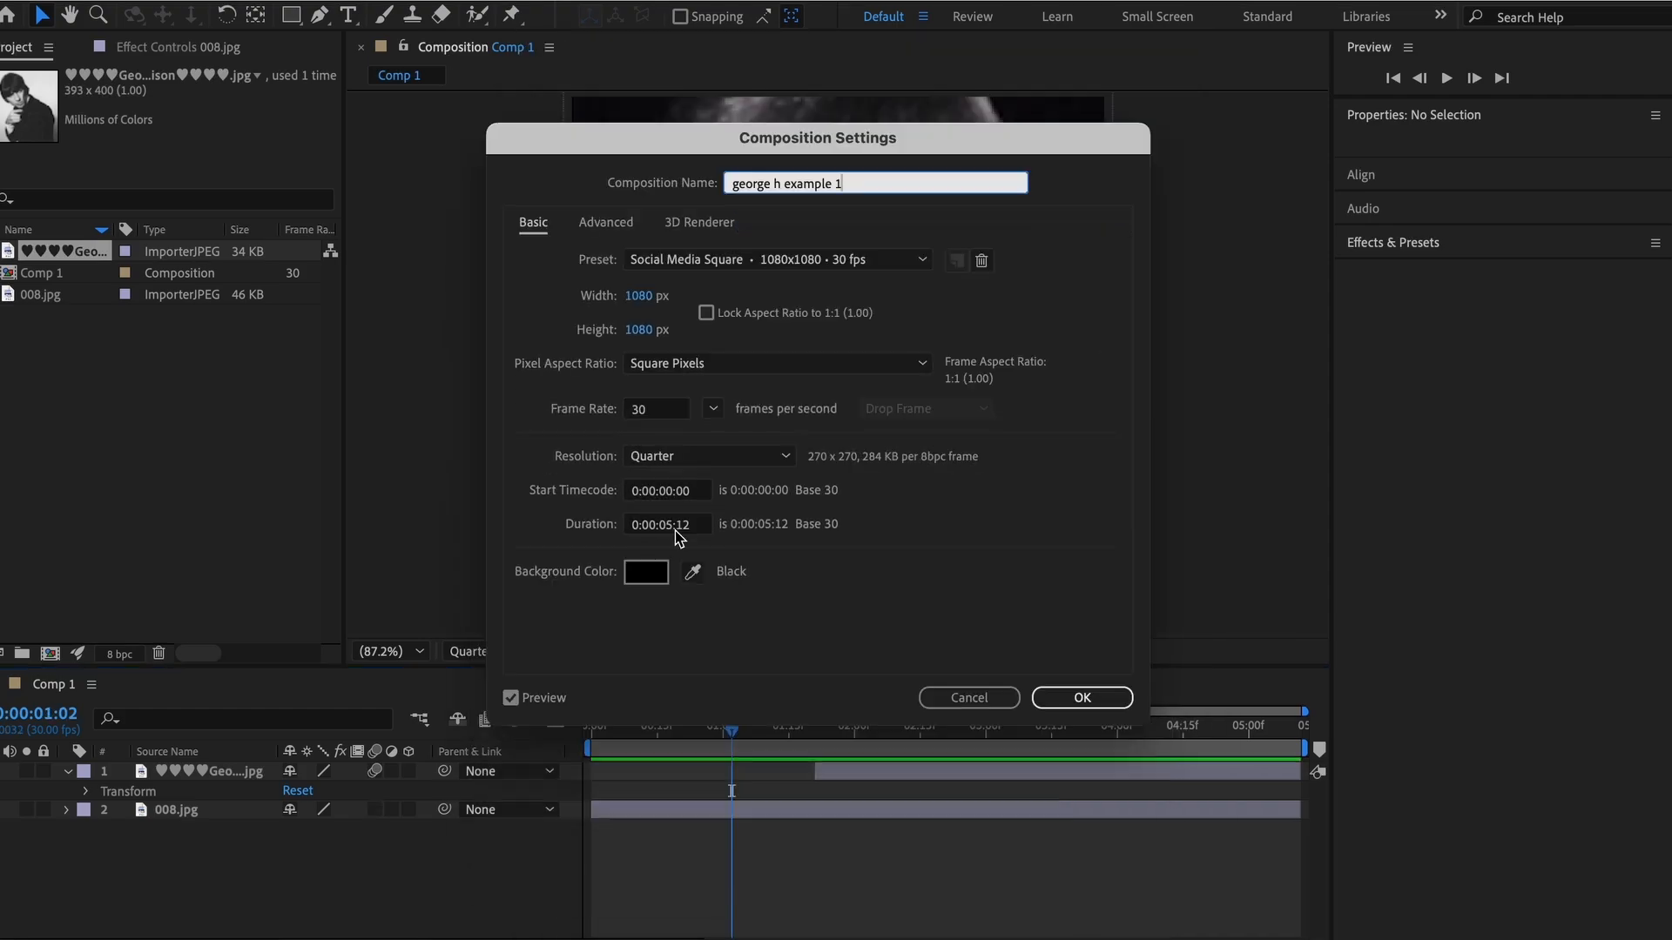
left_click(673, 526)
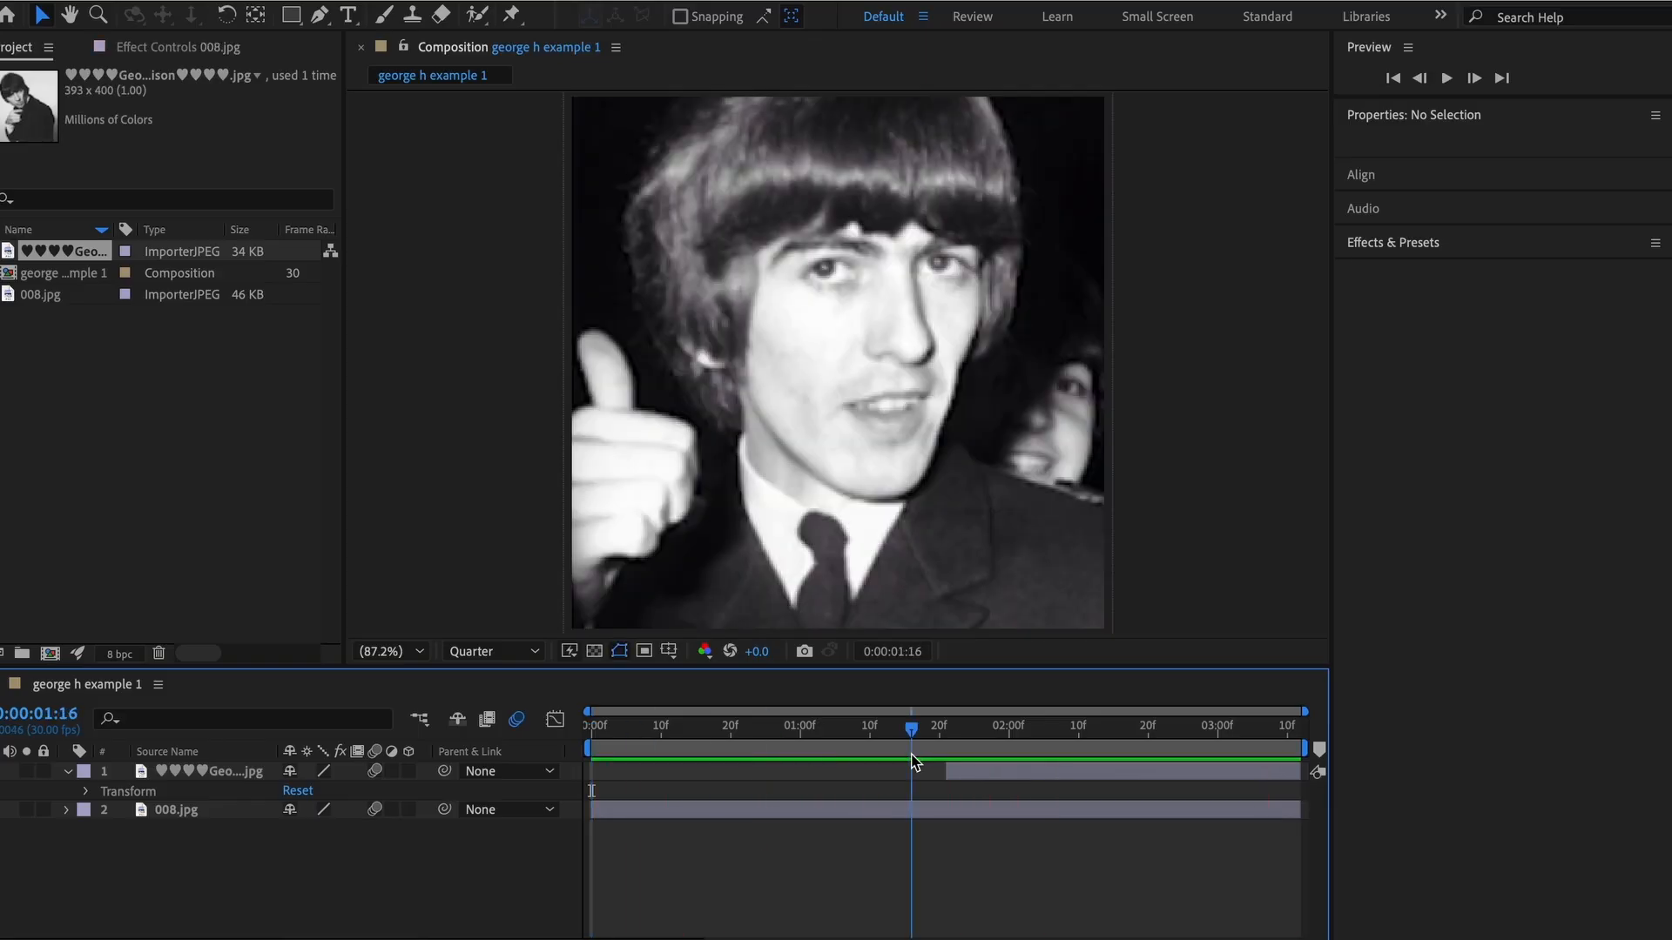
key("space")
left_click_drag(1089, 755, 601, 813)
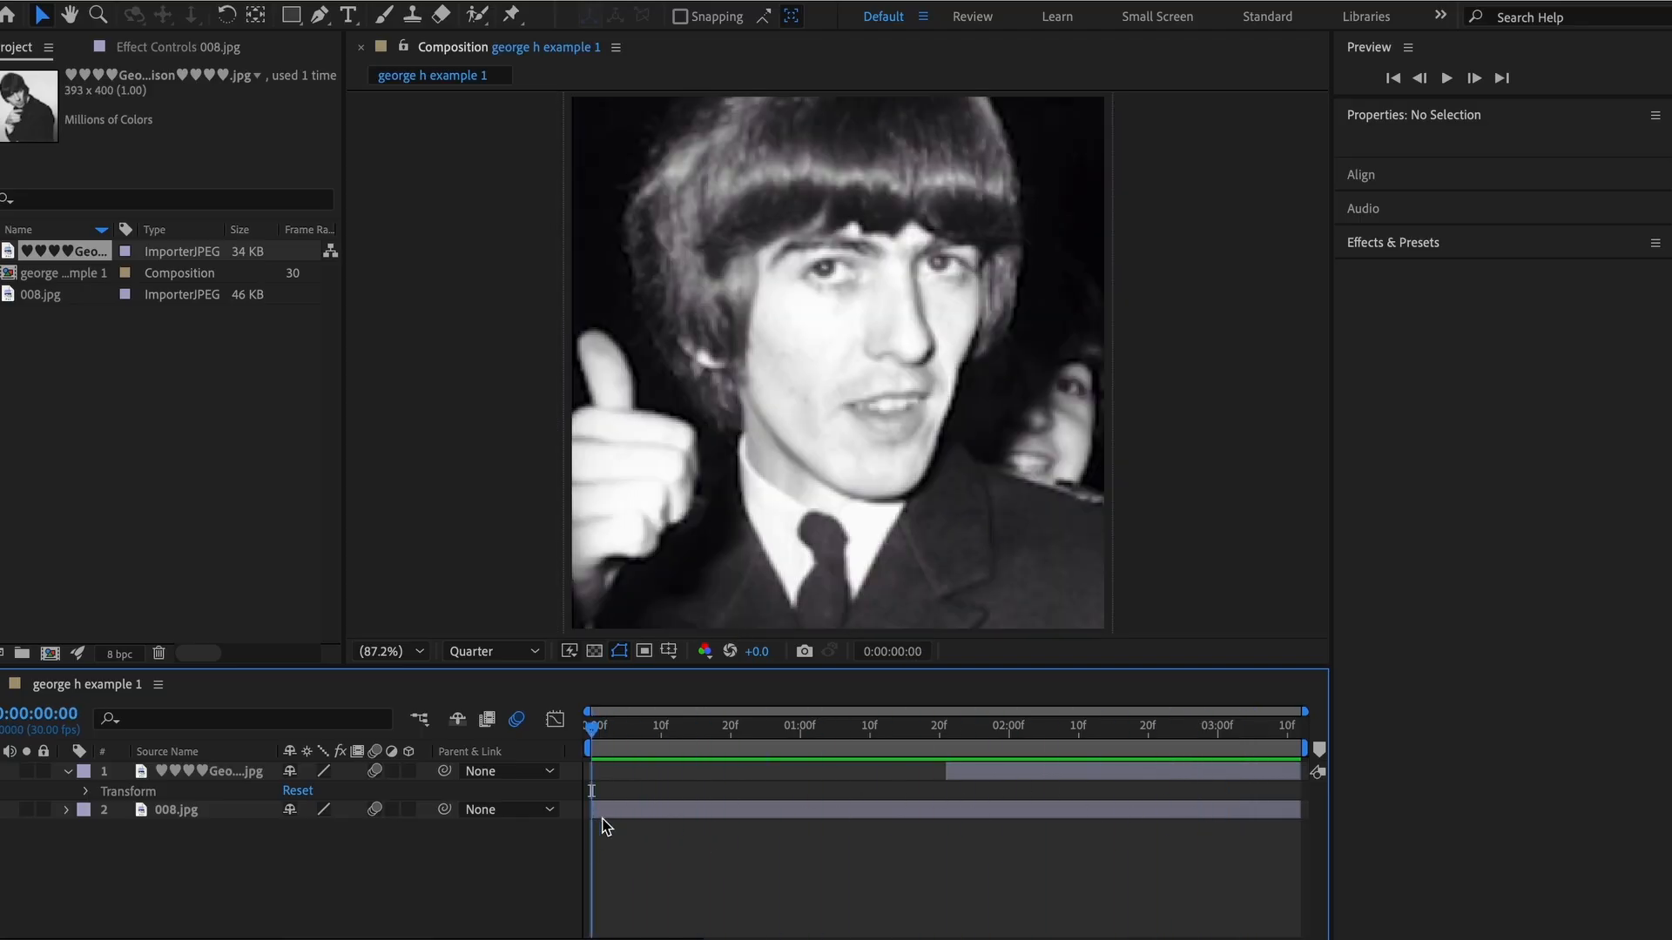
- Pre-compose the 008.jpg layer, moving all attributes into the new composition
left_click(601, 810)
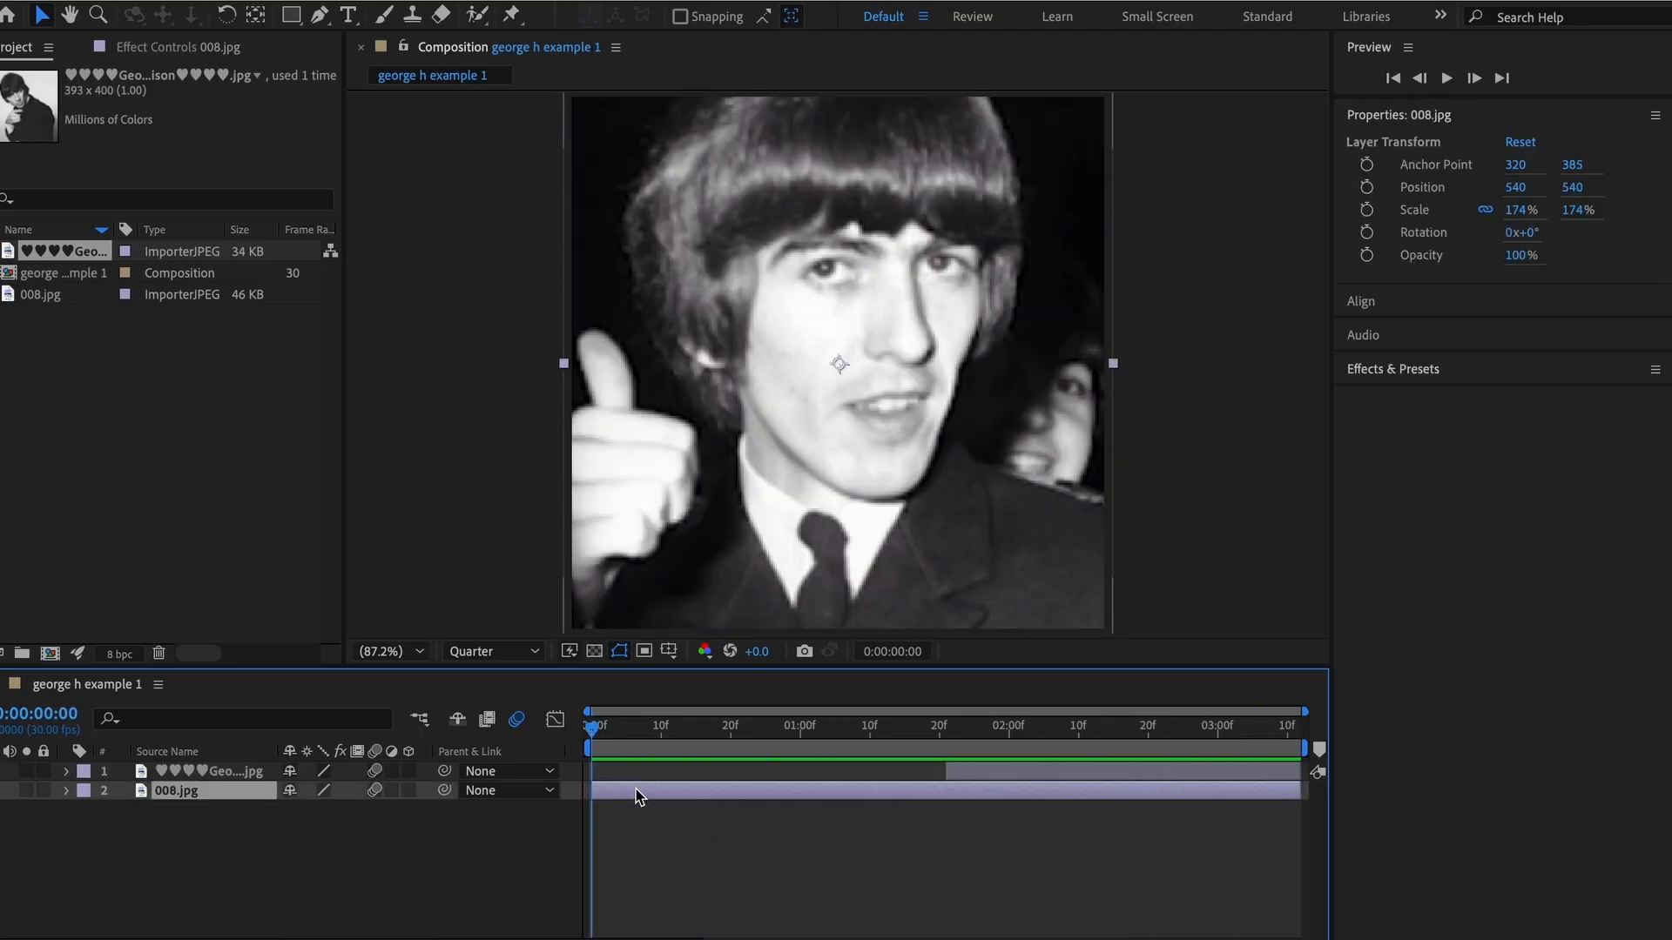
right_click(656, 802)
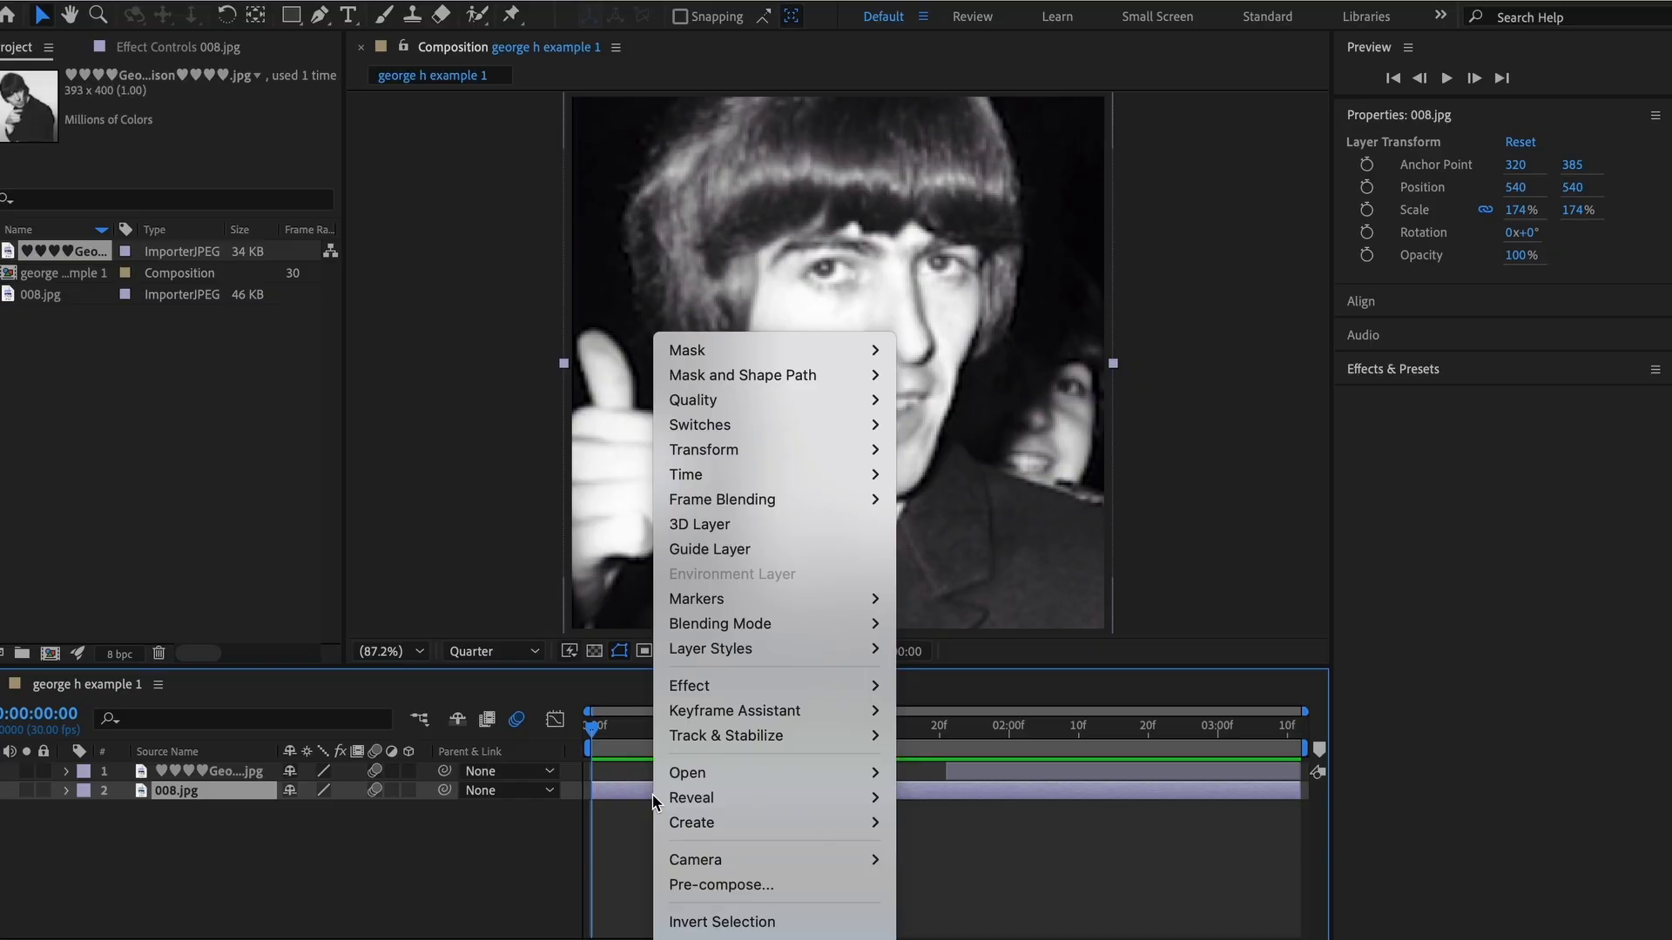
left_click(724, 887)
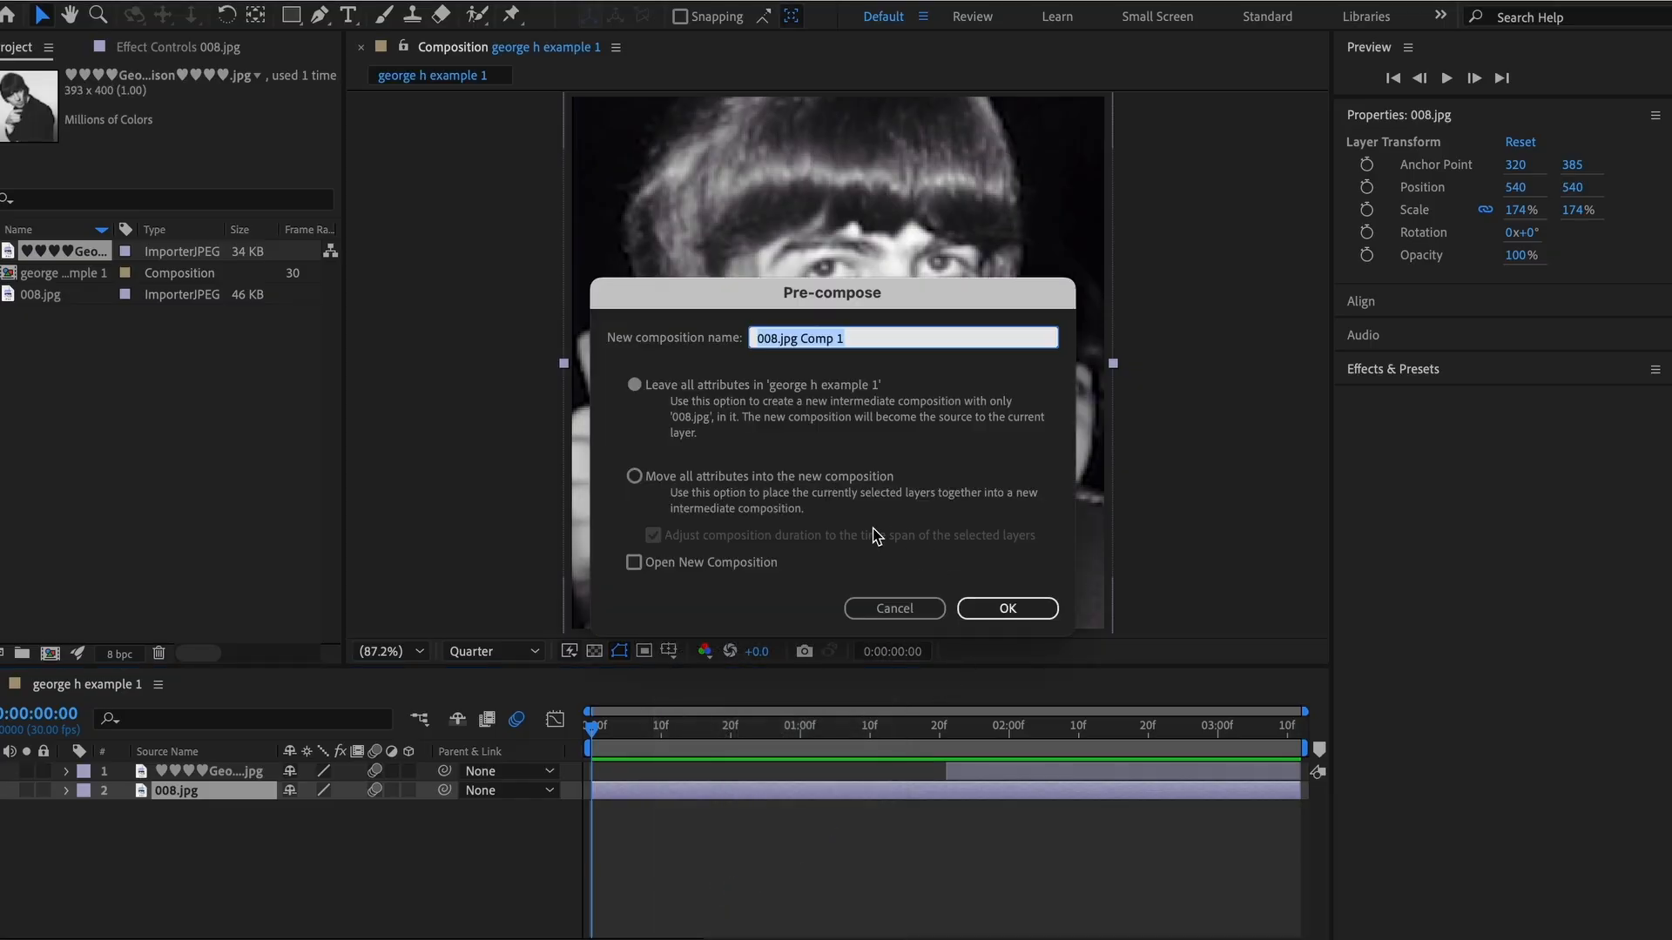
left_click(651, 481)
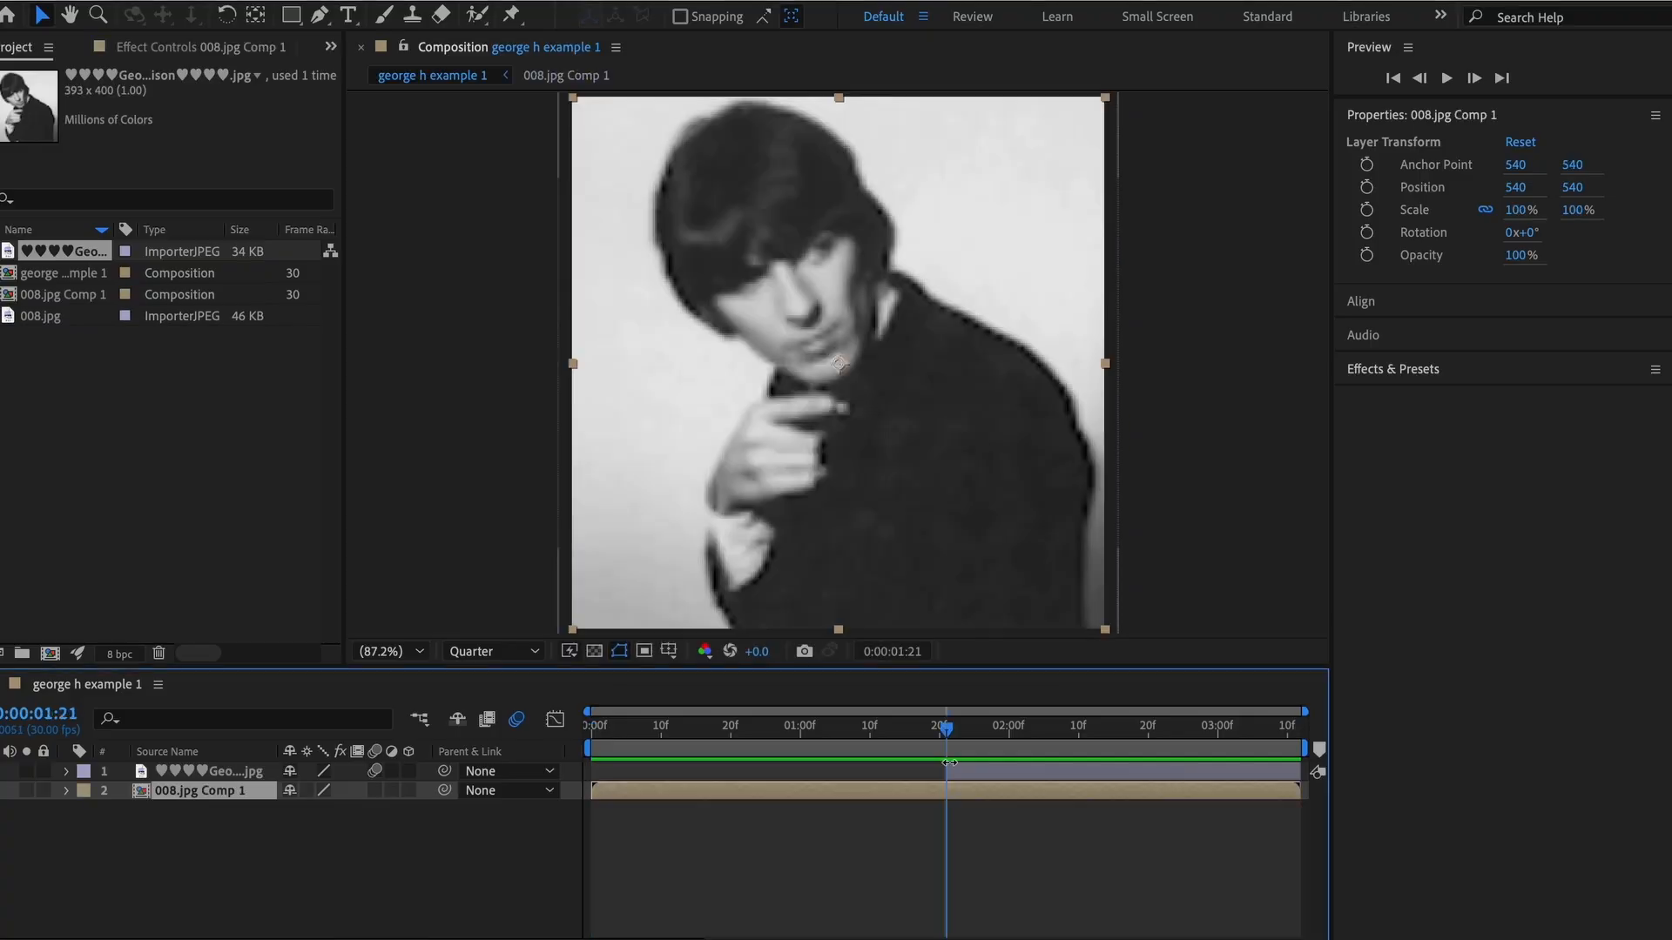
- Pre-compose the George Harrison photo layer with all attributes moved and the composition duration adjusted to the layer's time span
left_click(961, 771)
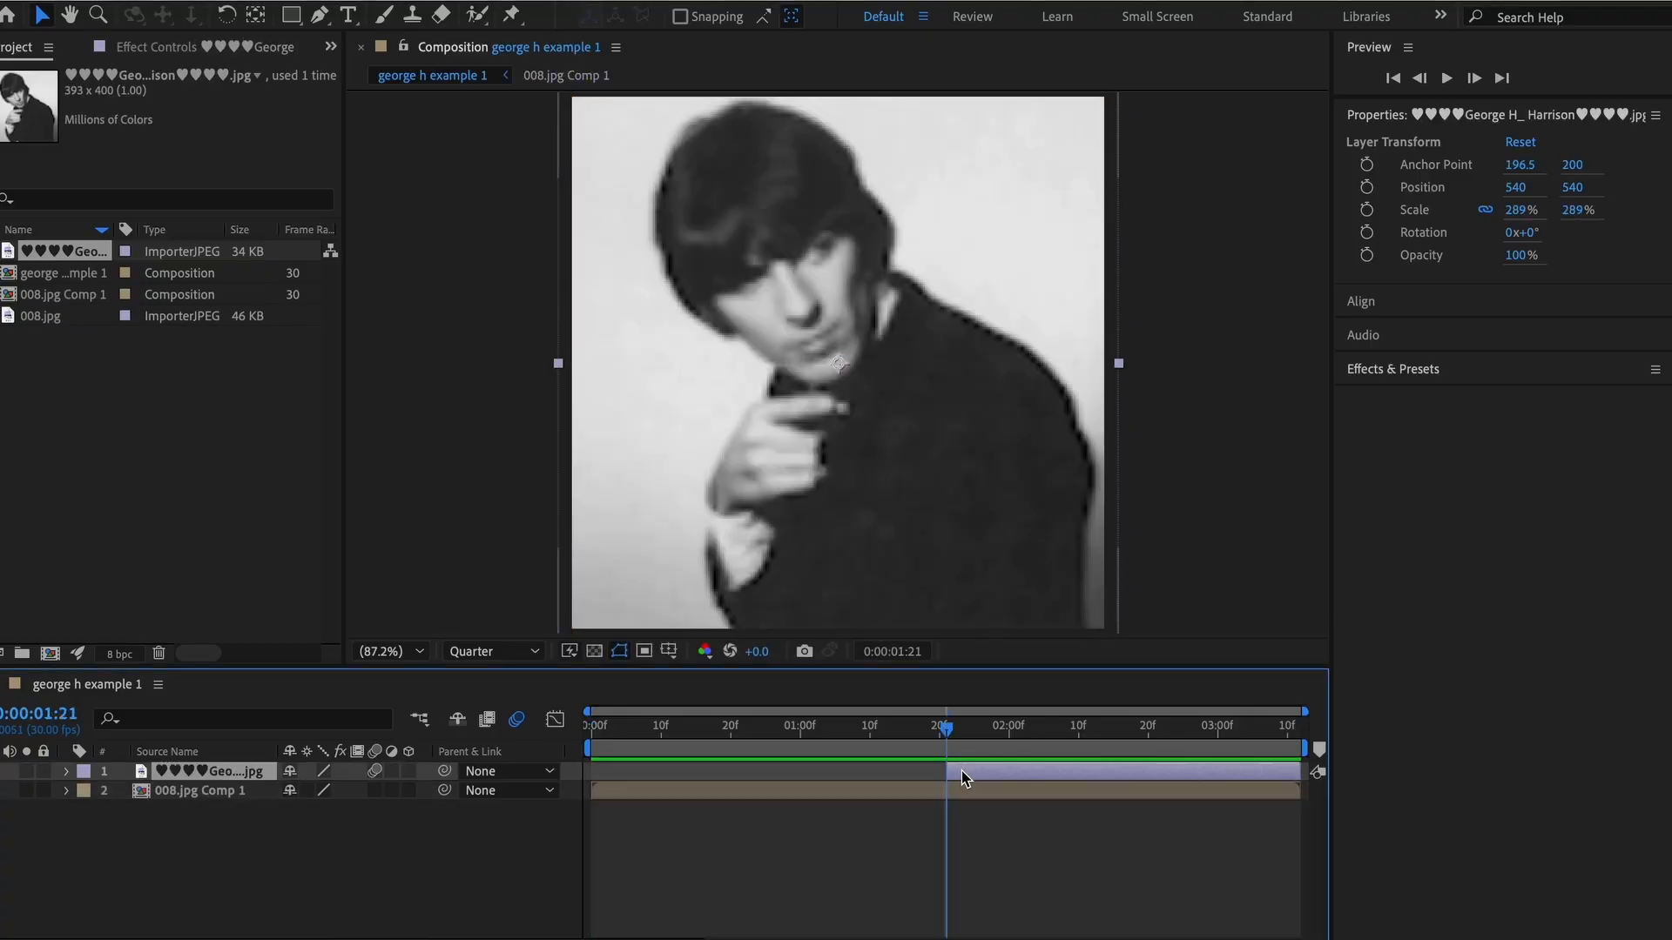
right_click(988, 771)
left_click(1060, 886)
left_click(1010, 607)
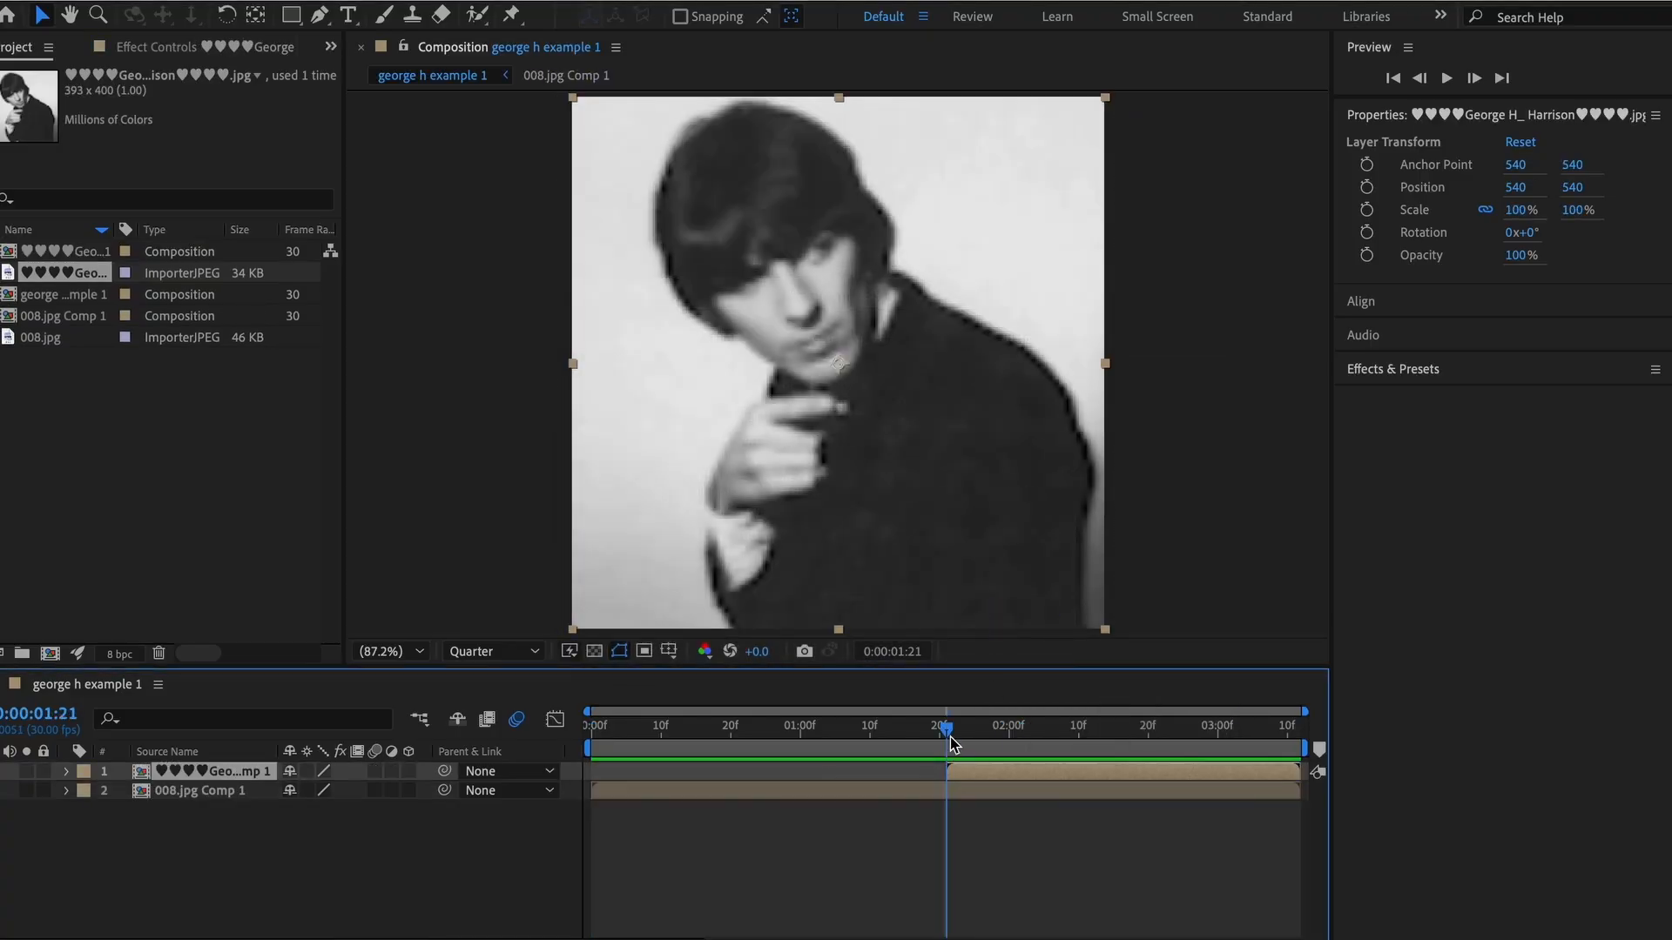
right_click(969, 773)
left_click(1061, 884)
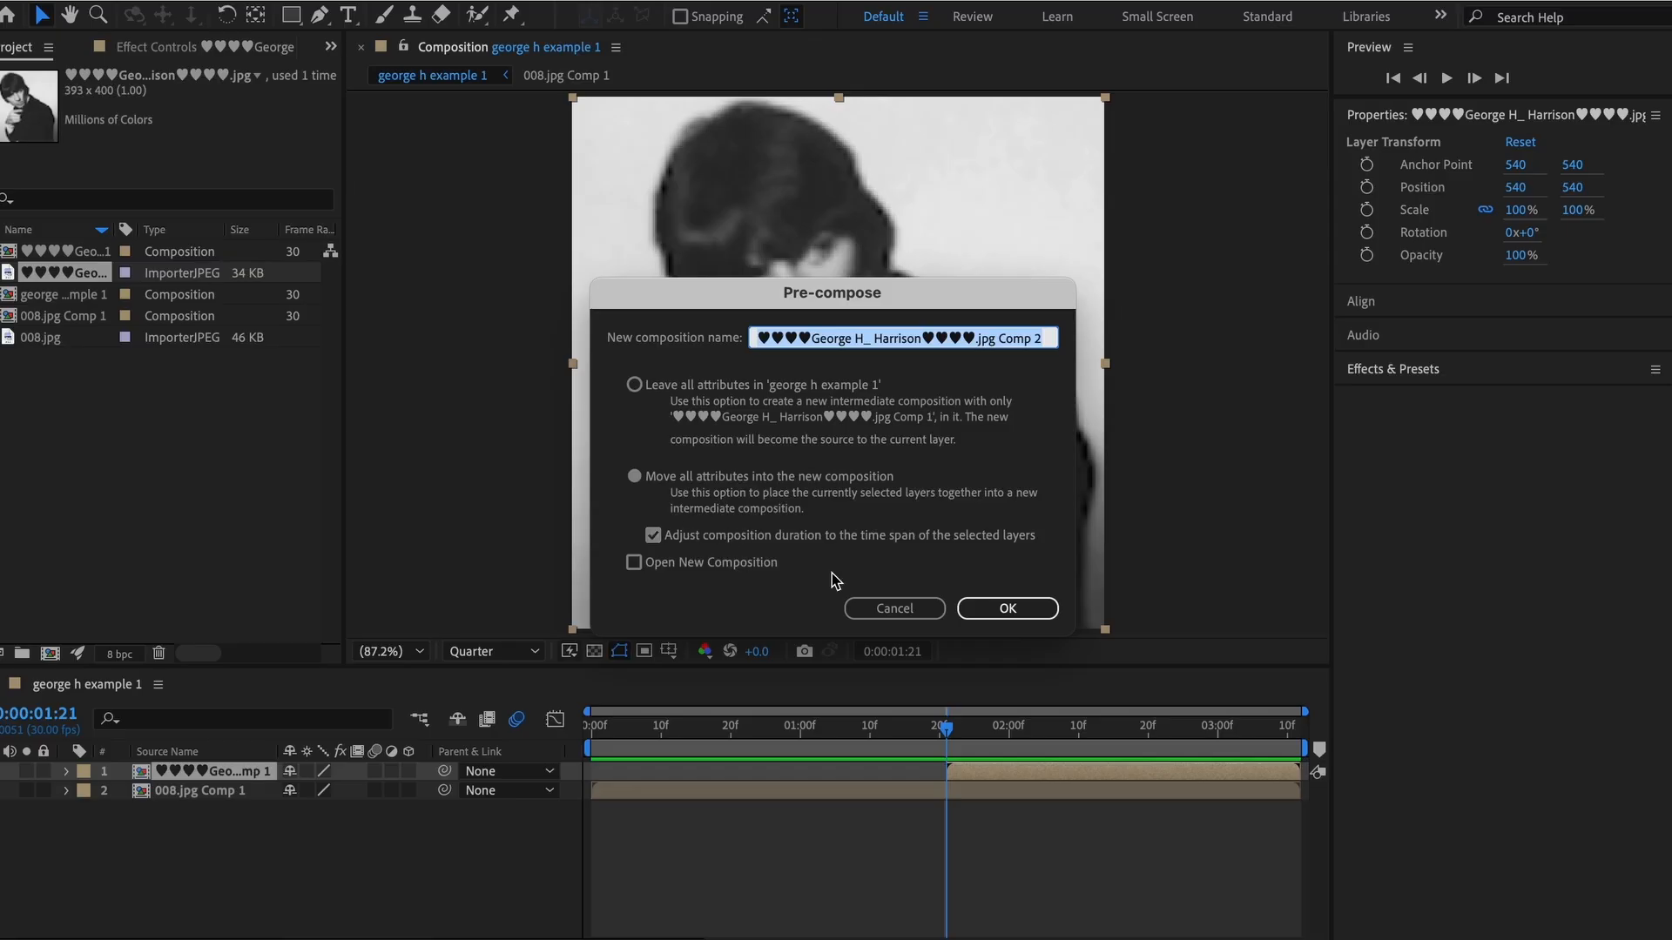
left_click(1008, 609)
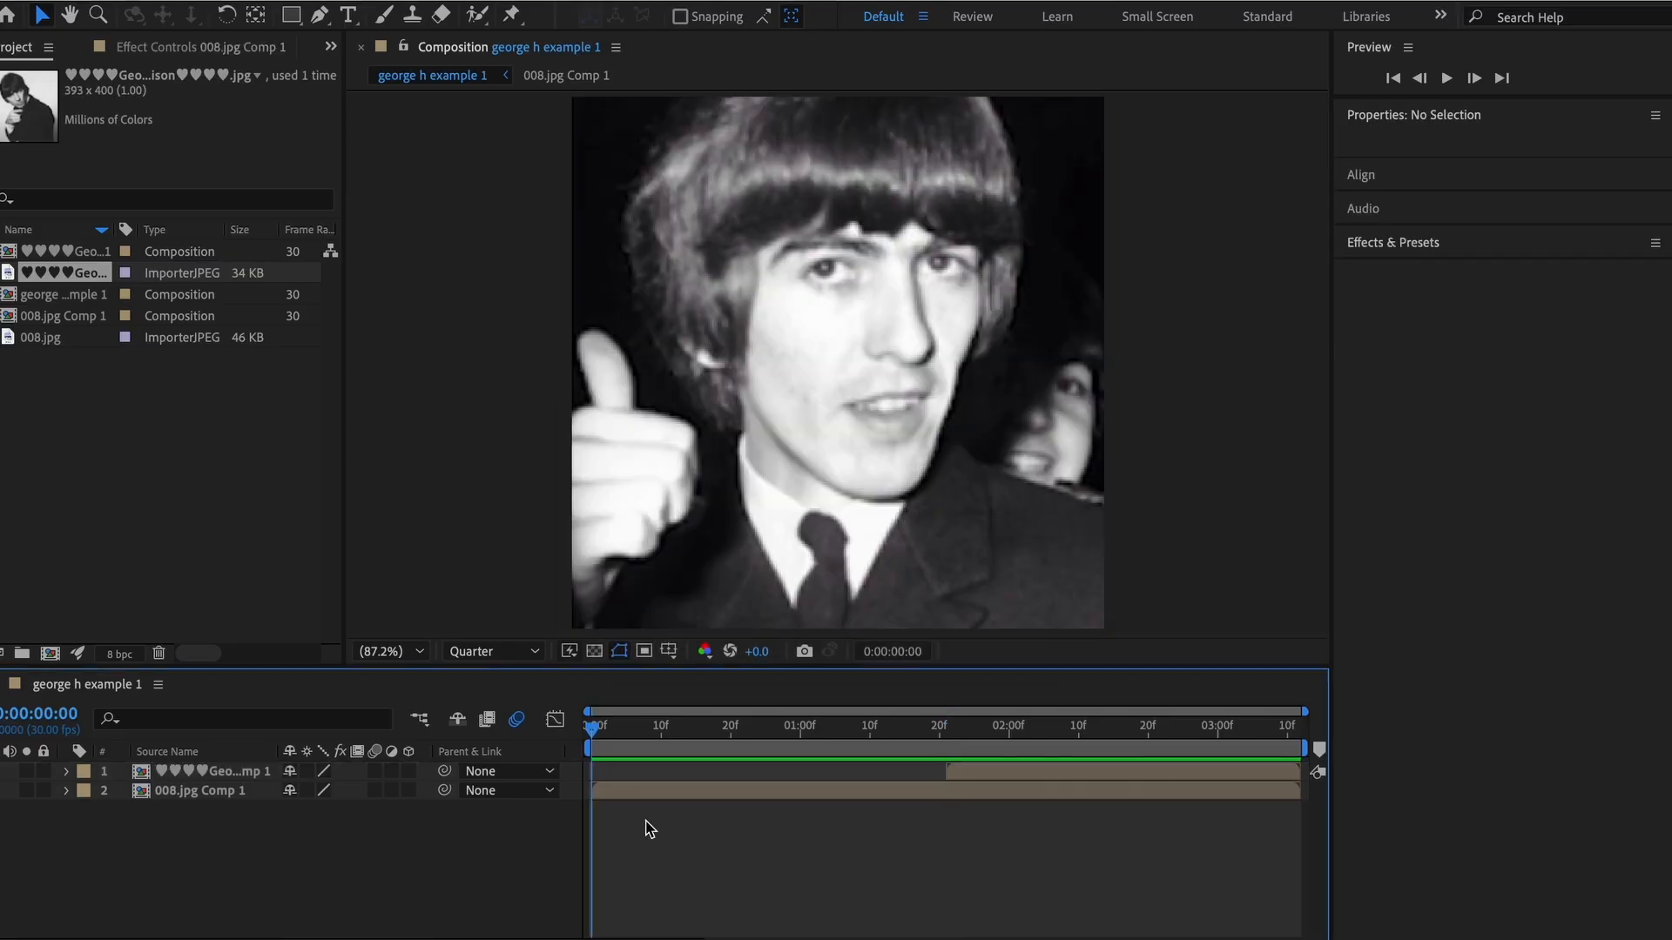
- Expand the Effects & Presets list and add a 100% Scale keyframe to 008.jpg Comp 1 at 0:00:00:00
left_click(1374, 259)
left_click(1375, 274)
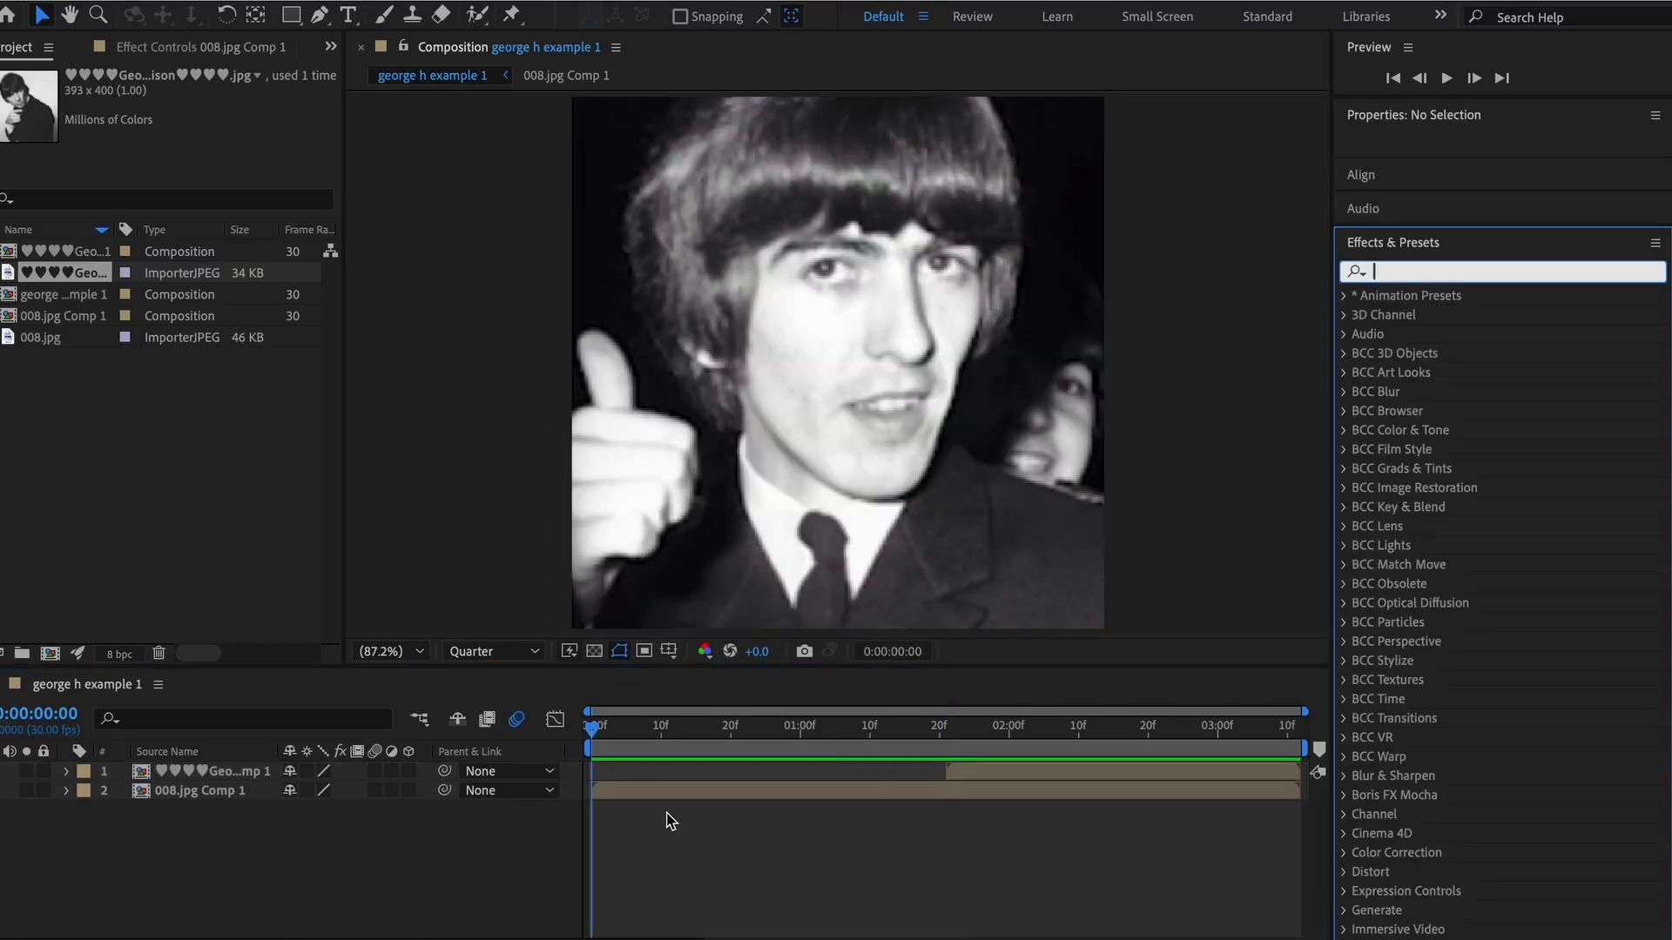
left_click(640, 792)
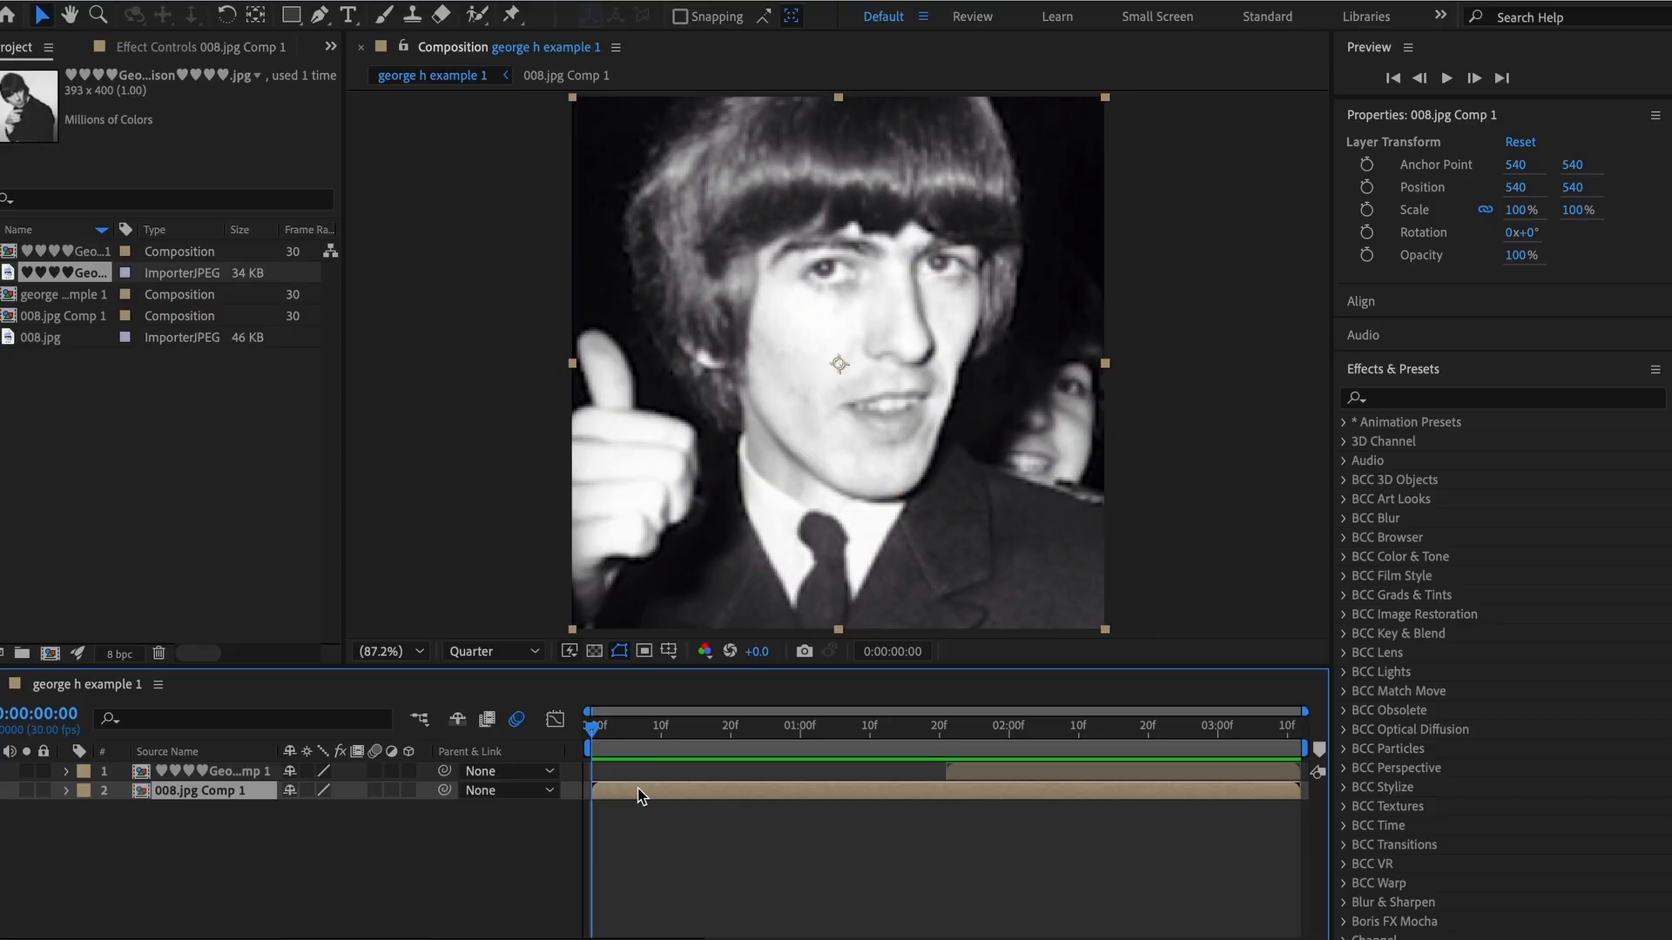
key("s")
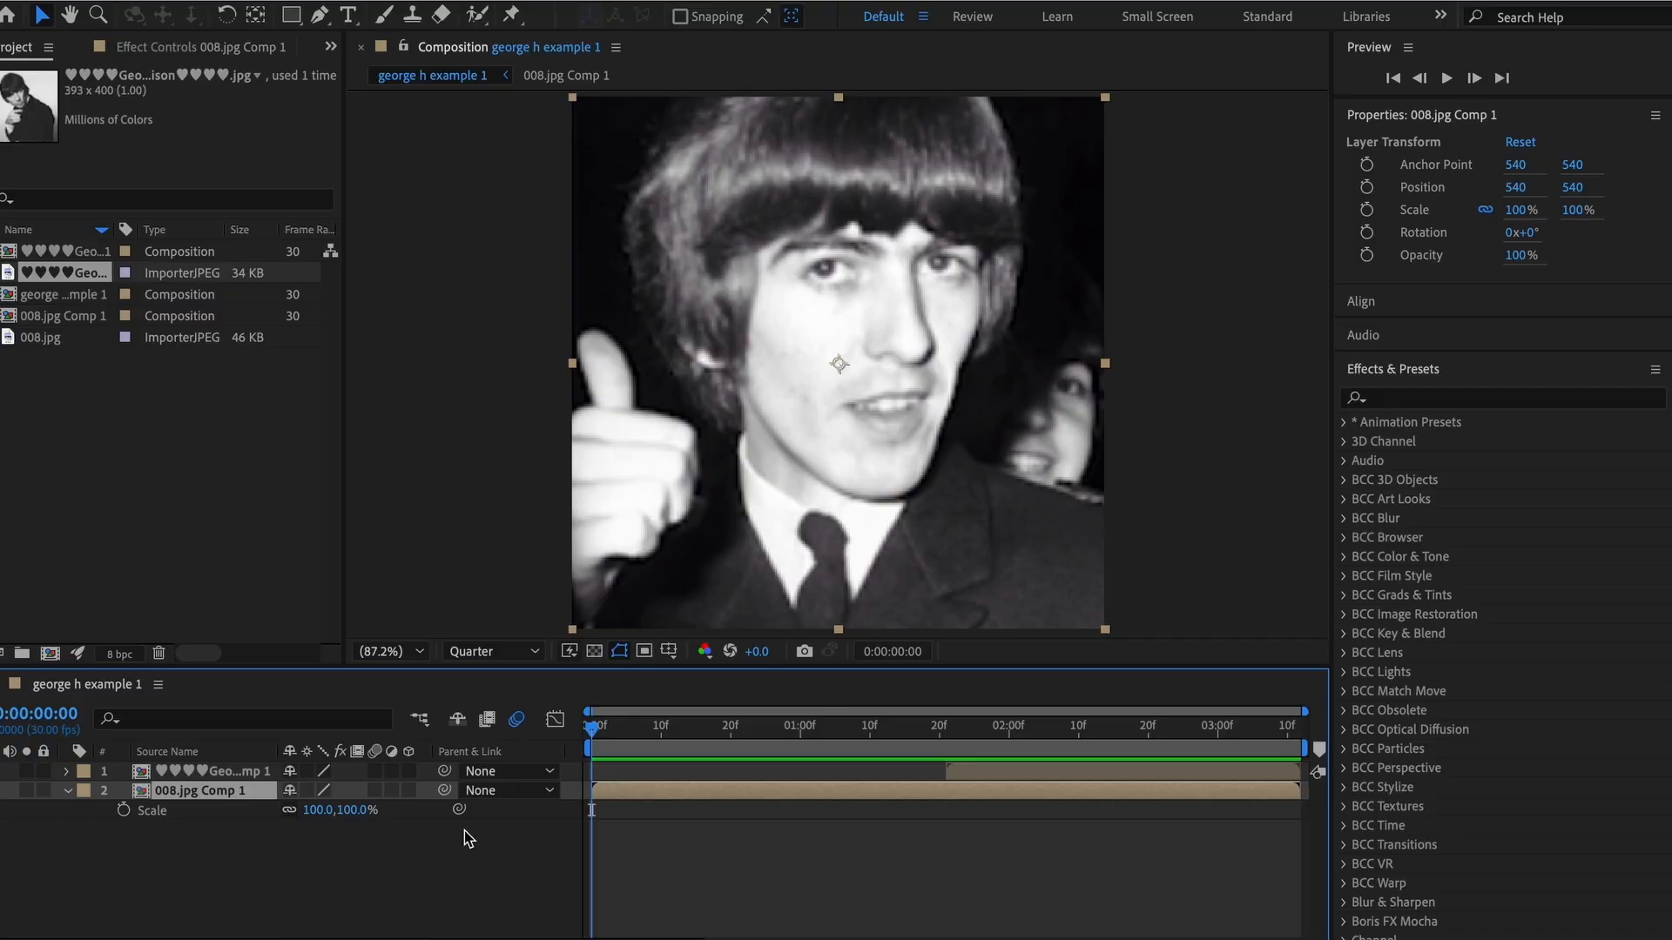
left_click(123, 811)
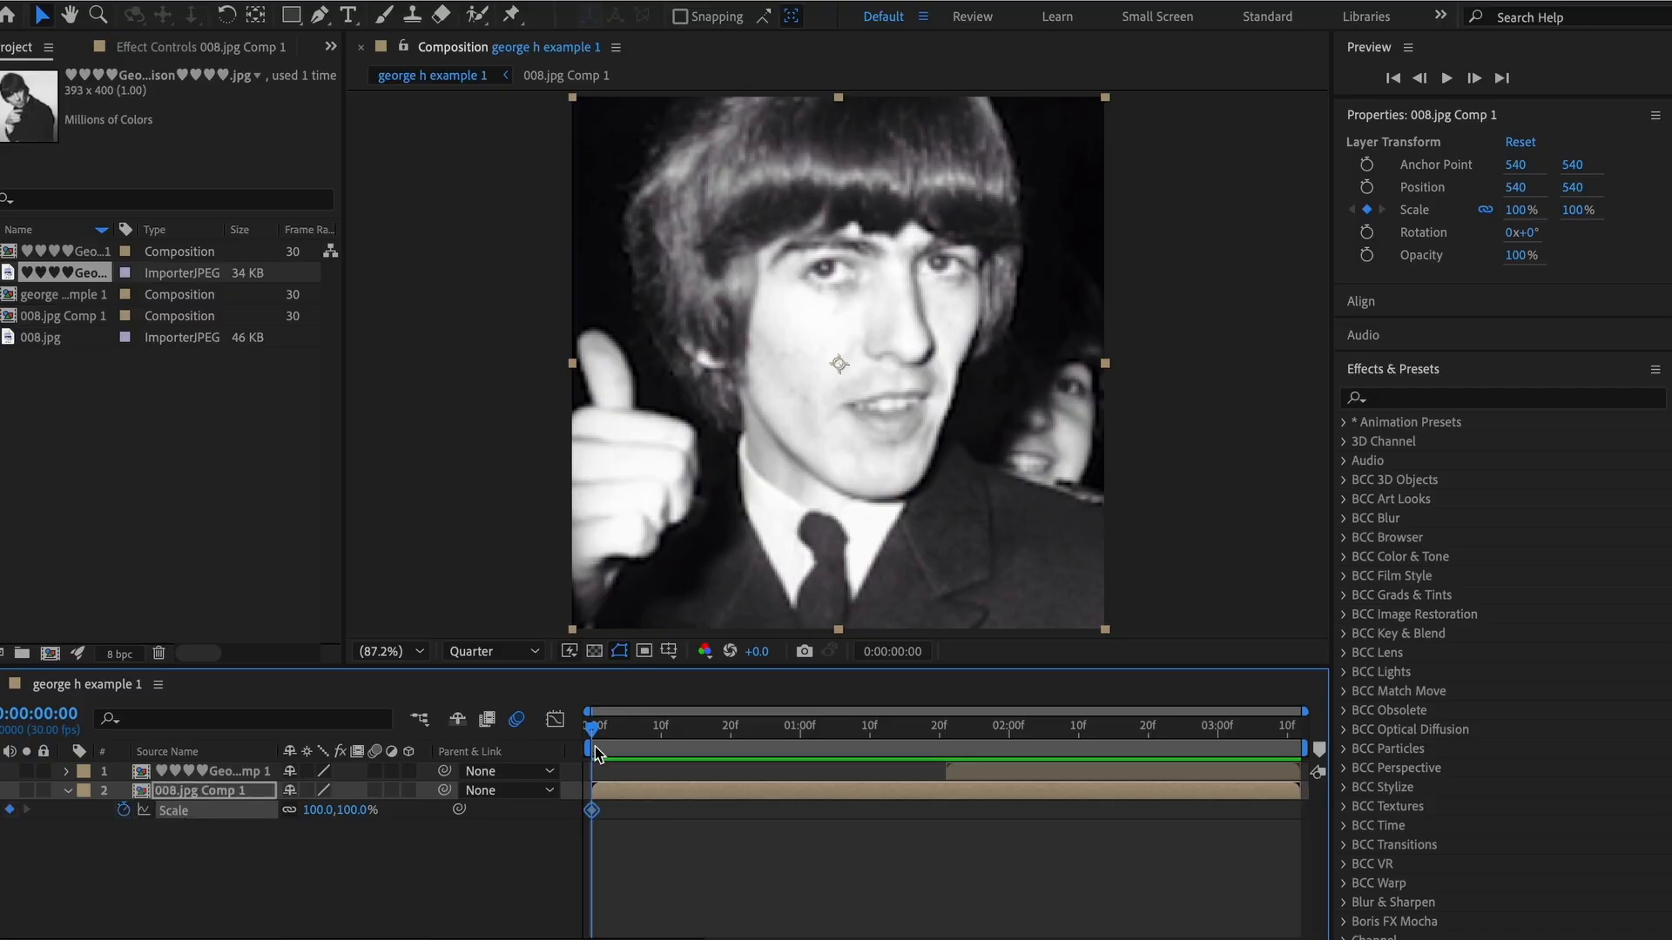
- Add a 100% Scale keyframe to 008.jpg Comp 1 at 0:00:01:22 and return to the first keyframe
left_click_drag(595, 732, 964, 827)
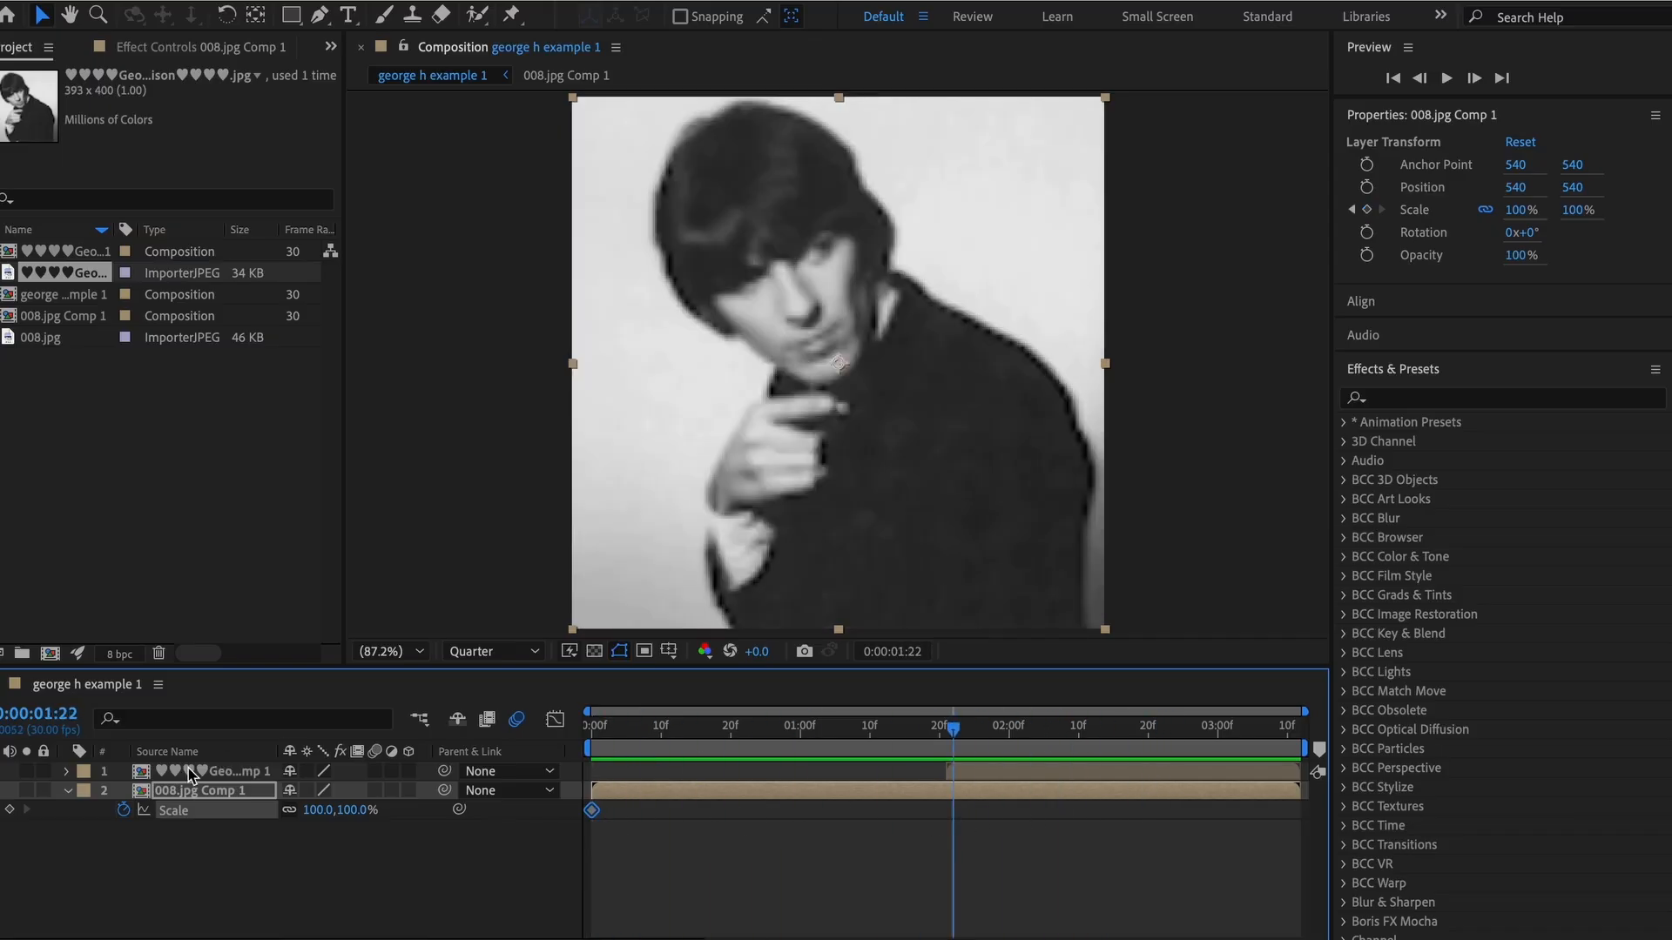
left_click(10, 809)
left_click(3, 818)
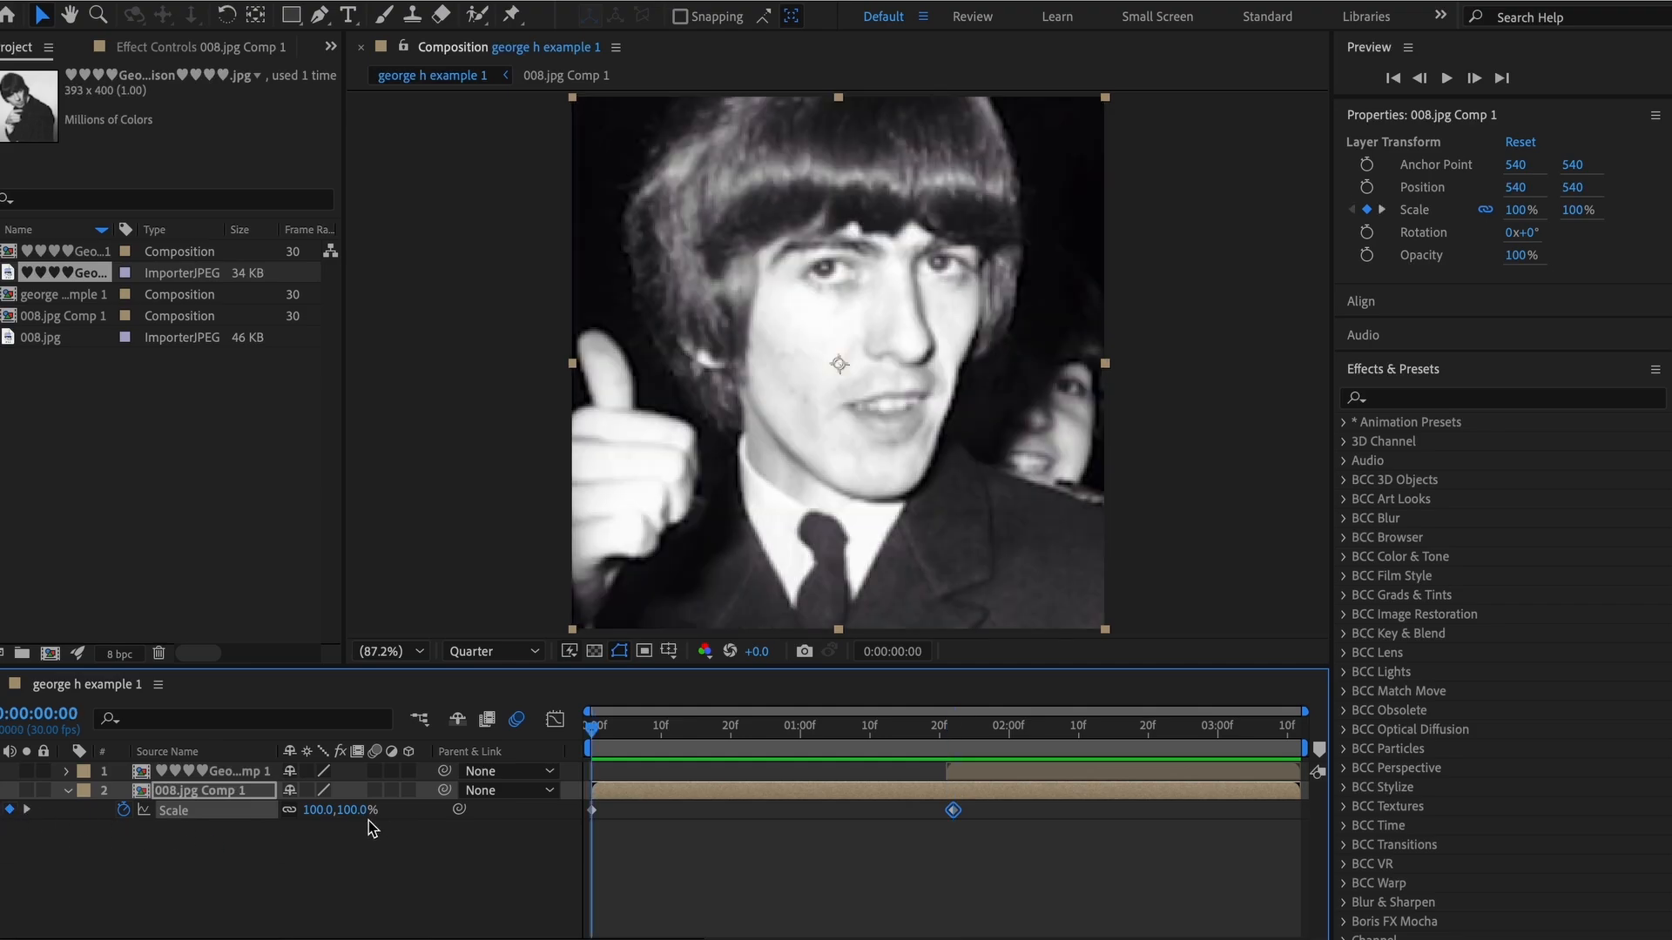
- Set the Scale keyframe of 008.jpg Comp 1 at 0:00:00:00 to 162% and preview the zoom-out
left_click_drag(367, 812, 435, 816)
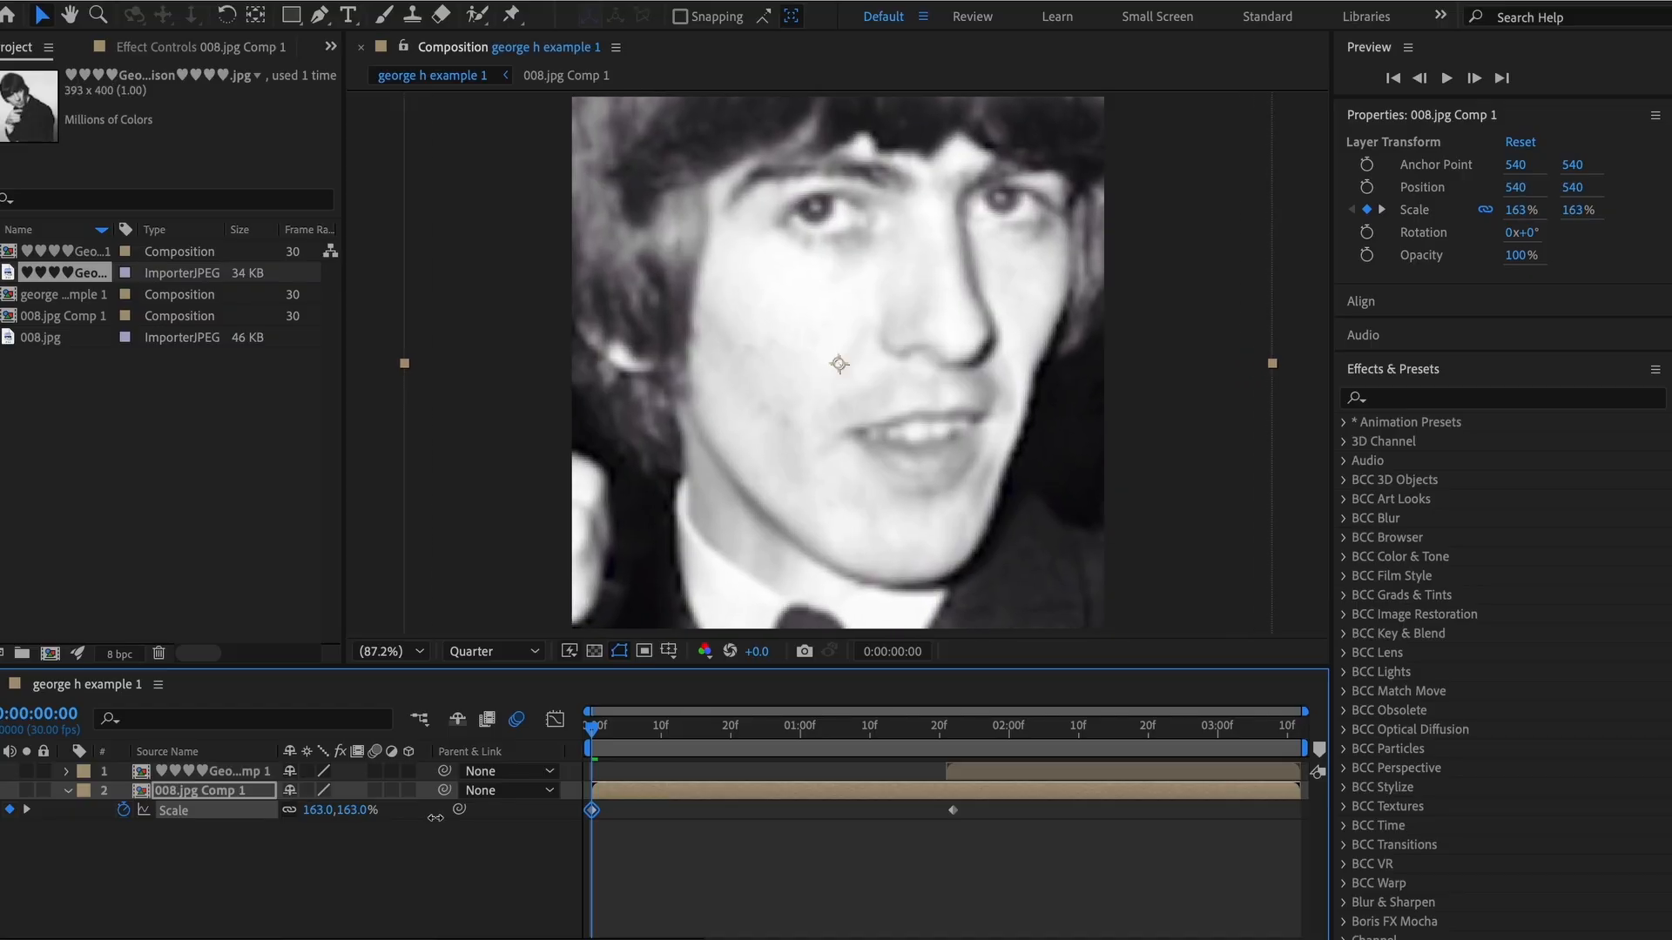
left_click_drag(436, 818, 435, 817)
key("space")
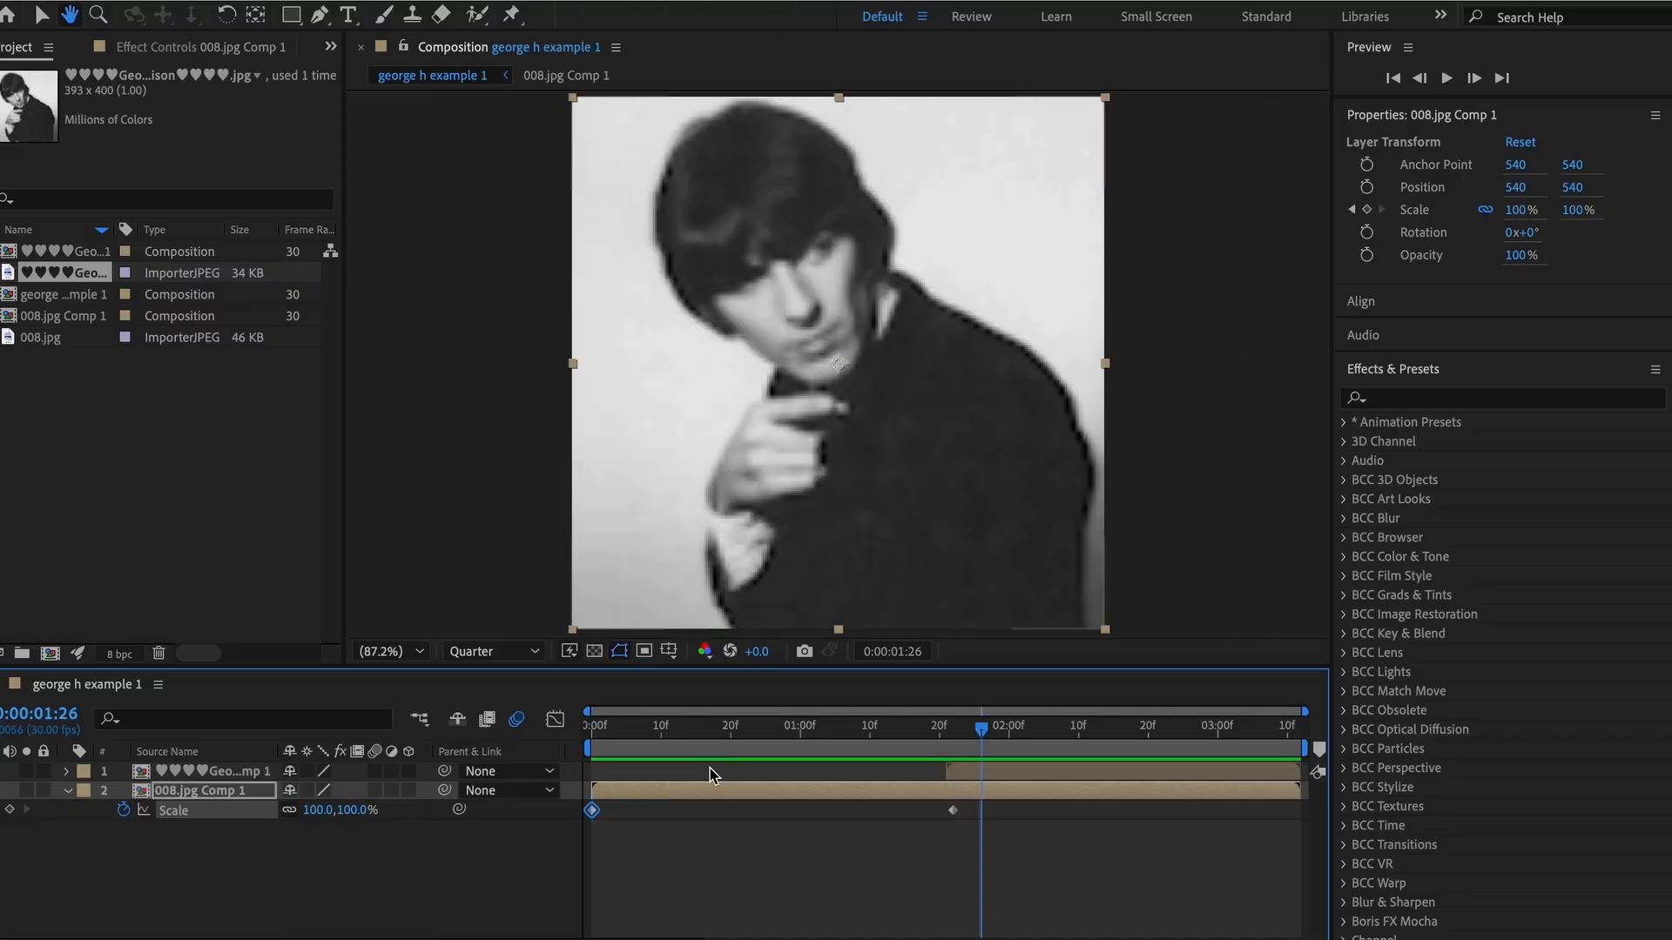
left_click_drag(858, 727, 528, 819)
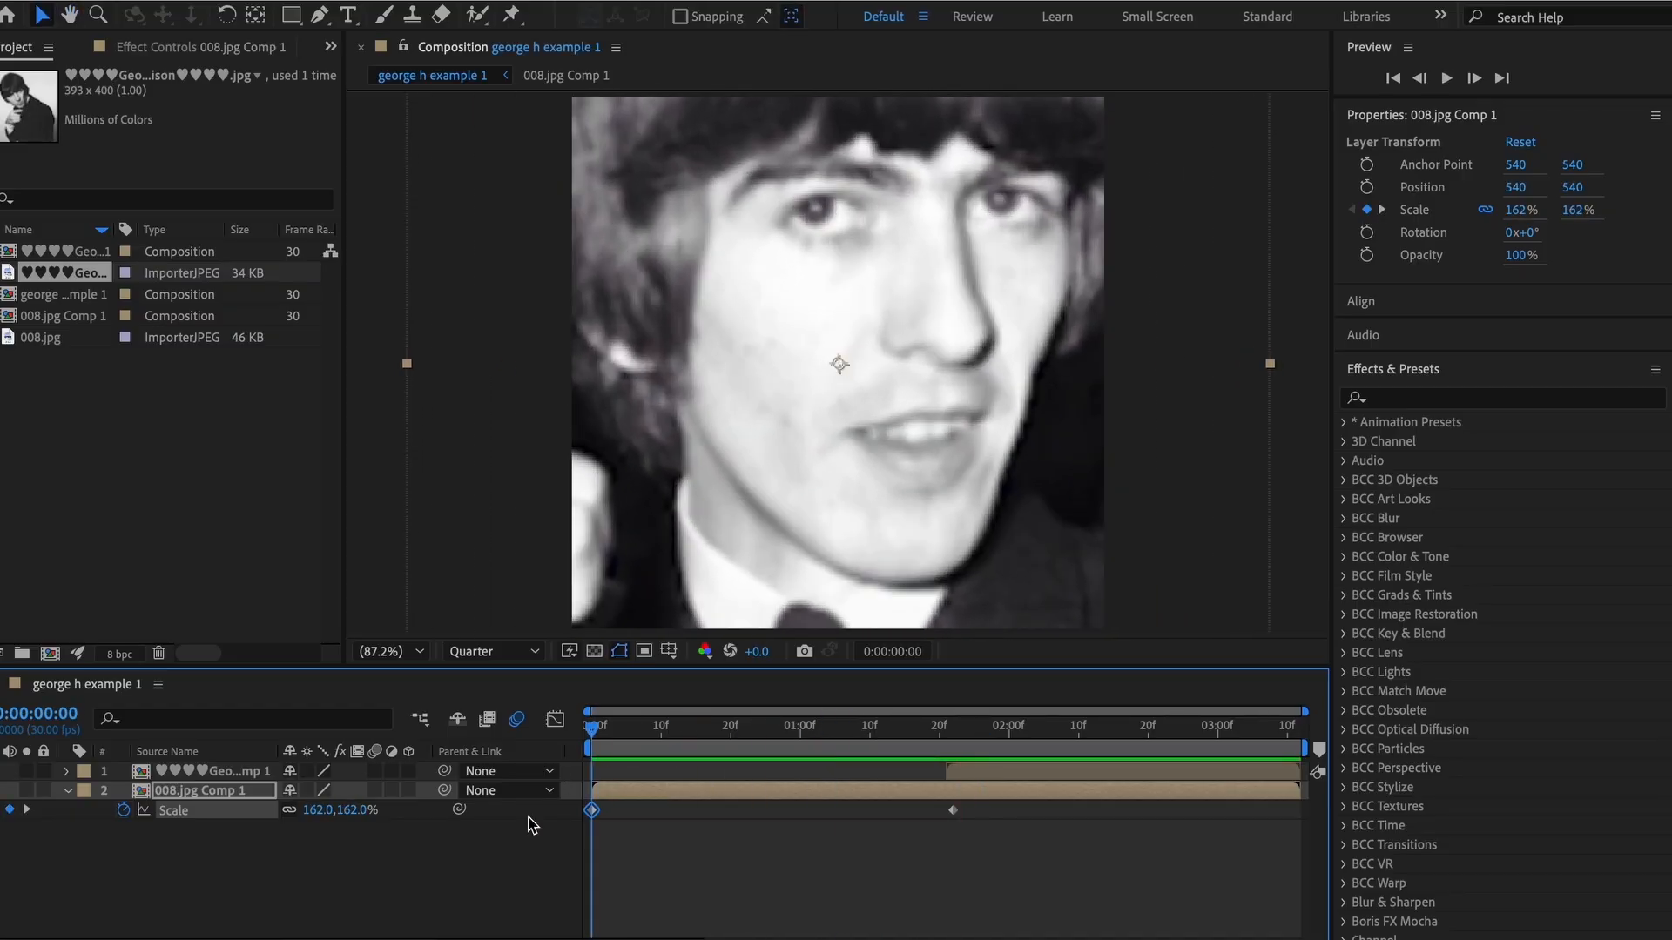
- Apply Easy Ease to both Scale keyframes of 008.jpg Comp 1 and play a preview of the animation
left_click(253, 828)
left_click(246, 819)
left_click(732, 836)
left_click_drag(580, 801, 968, 838)
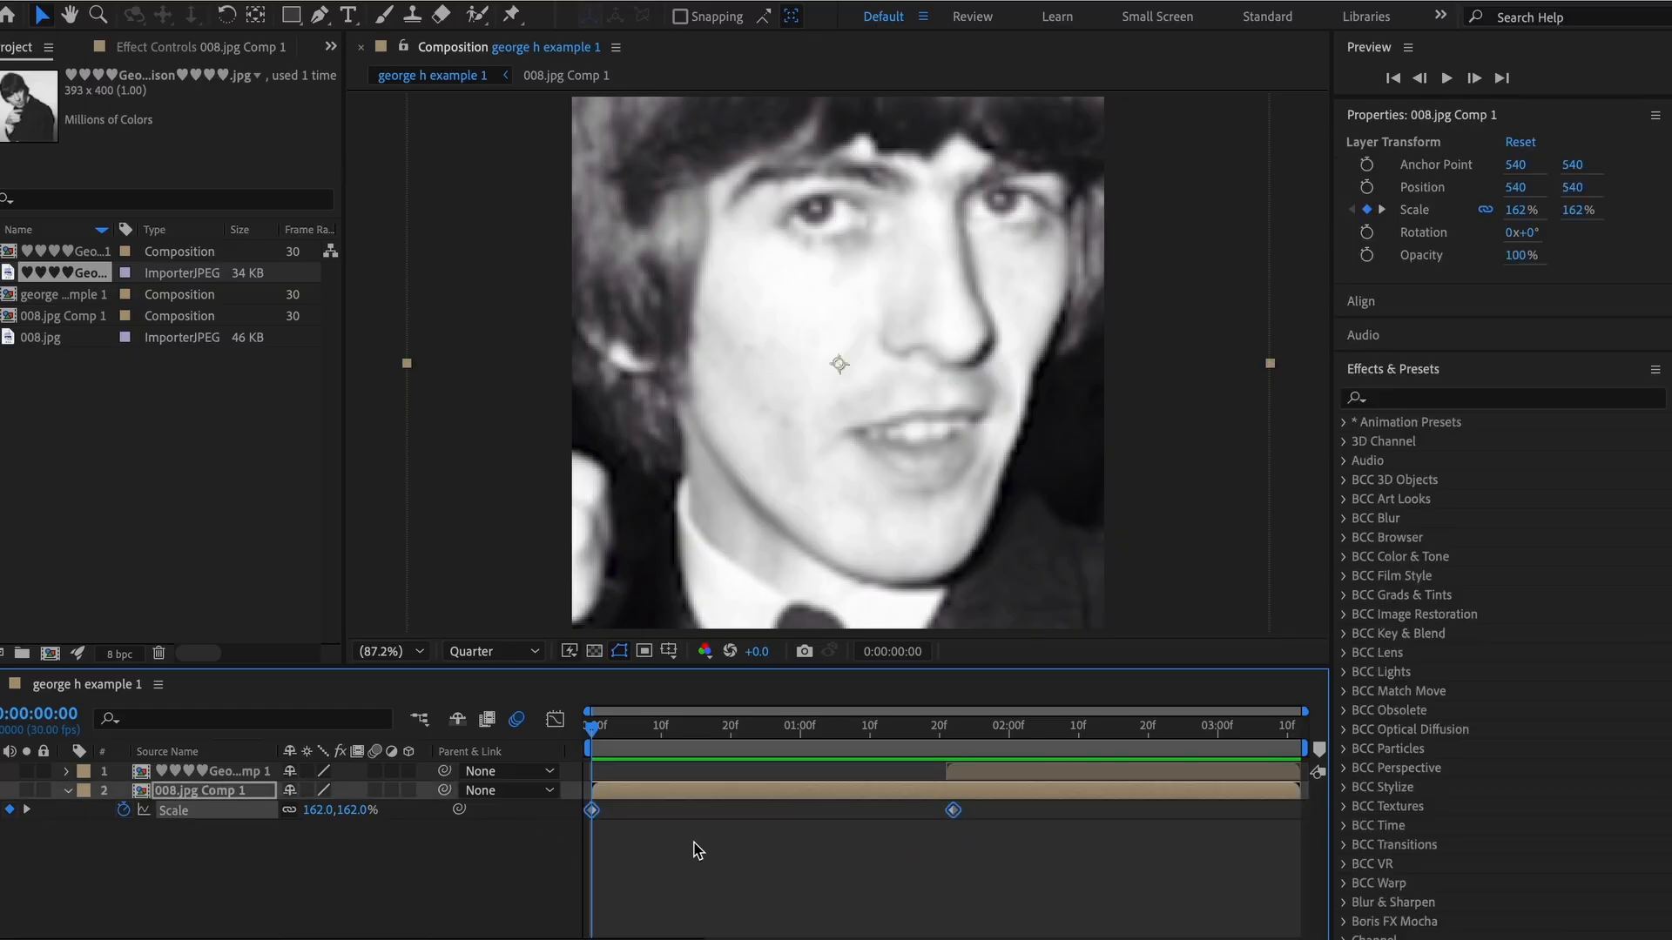
right_click(593, 817)
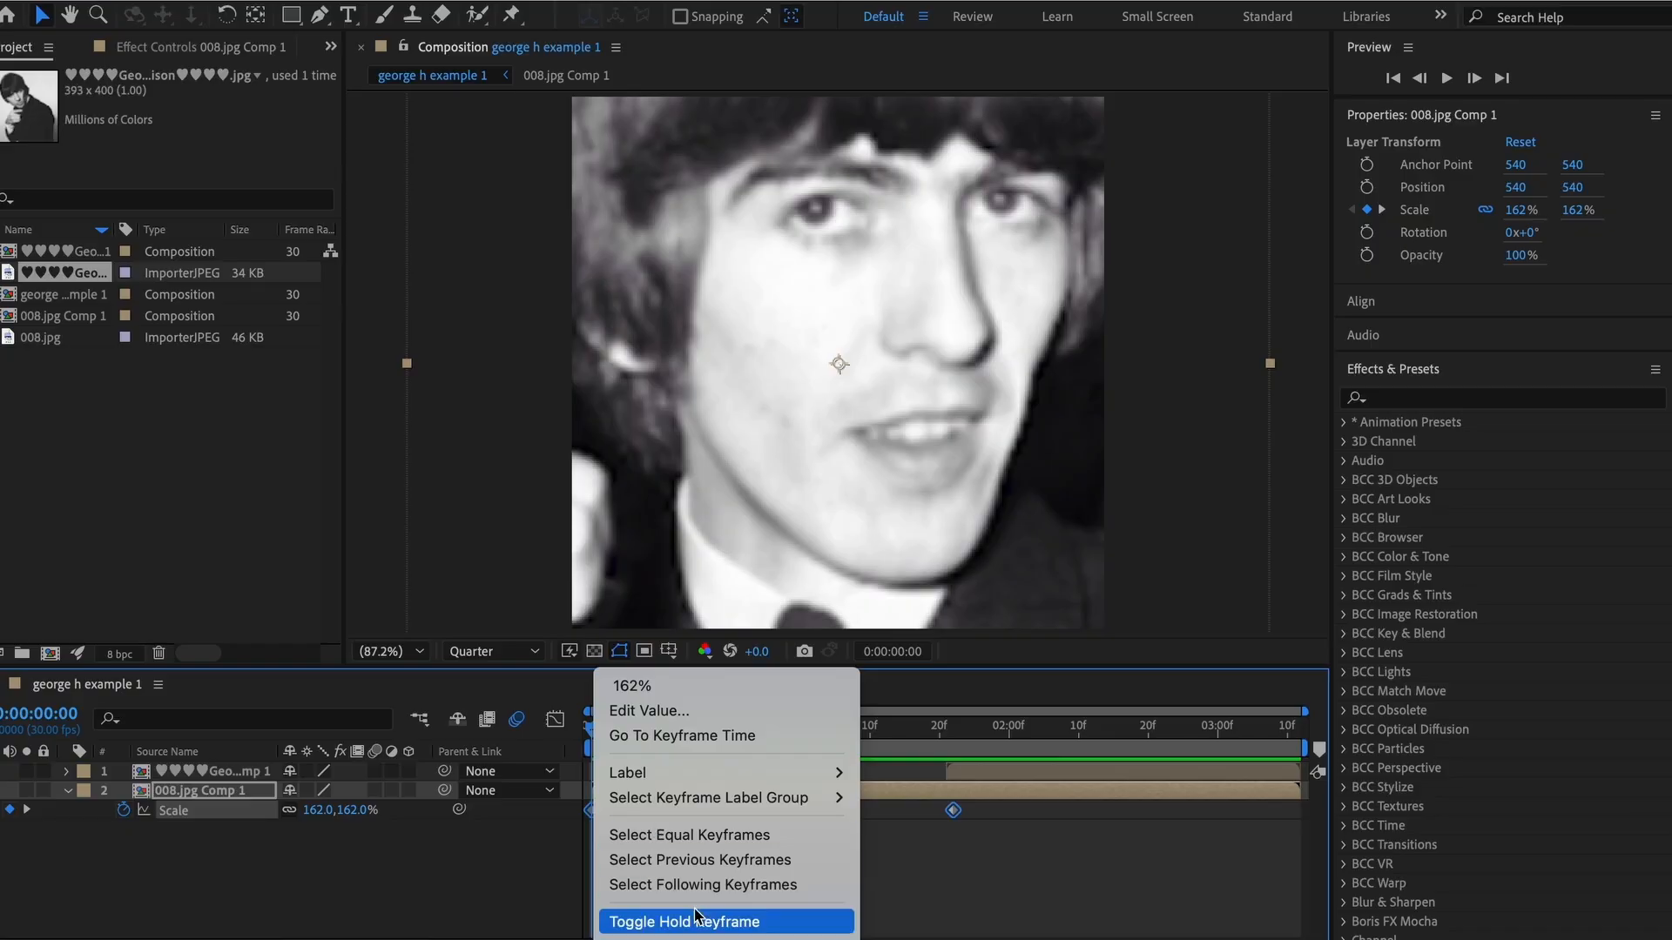
mouse_move(697, 939)
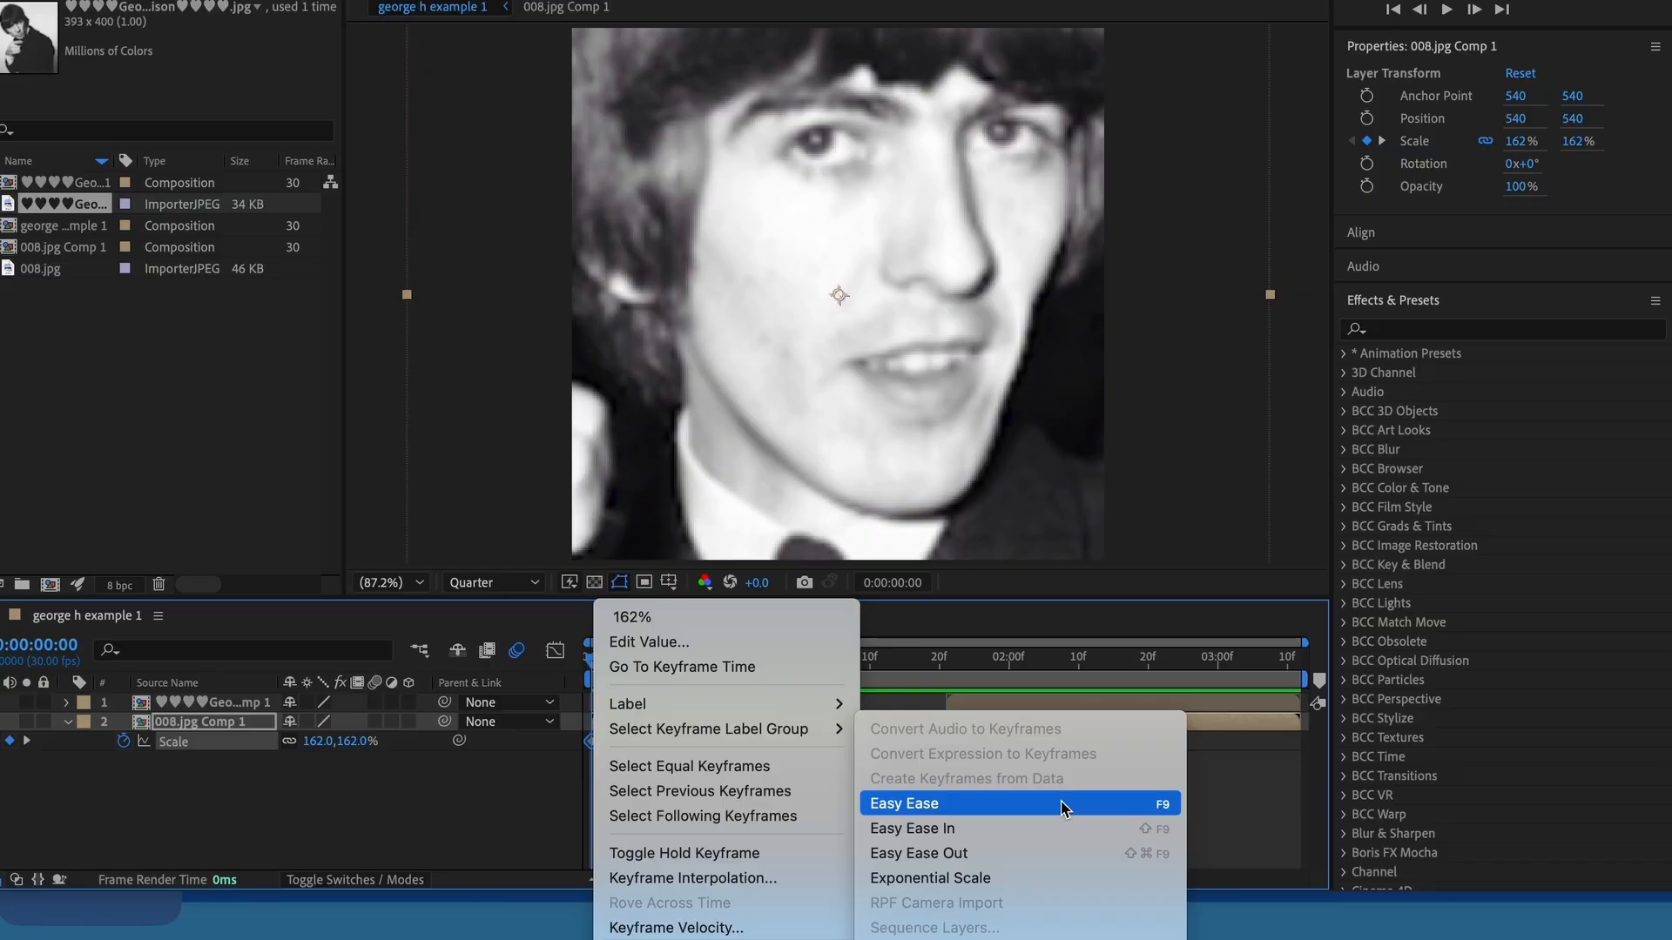
left_click(955, 805)
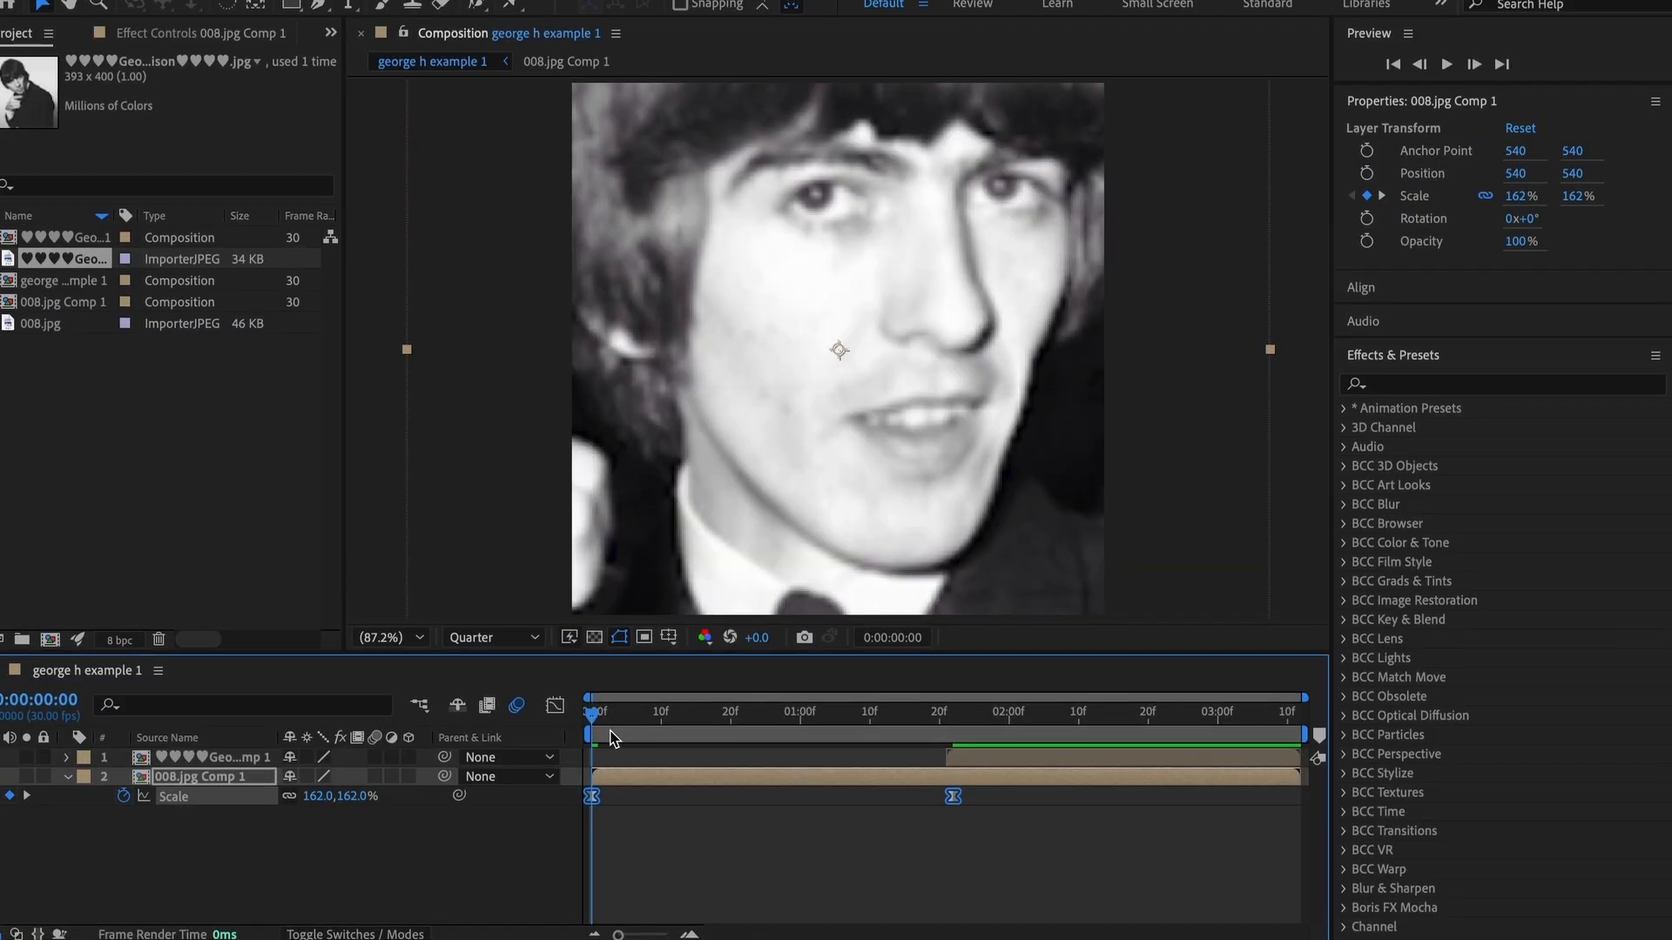
key("space")
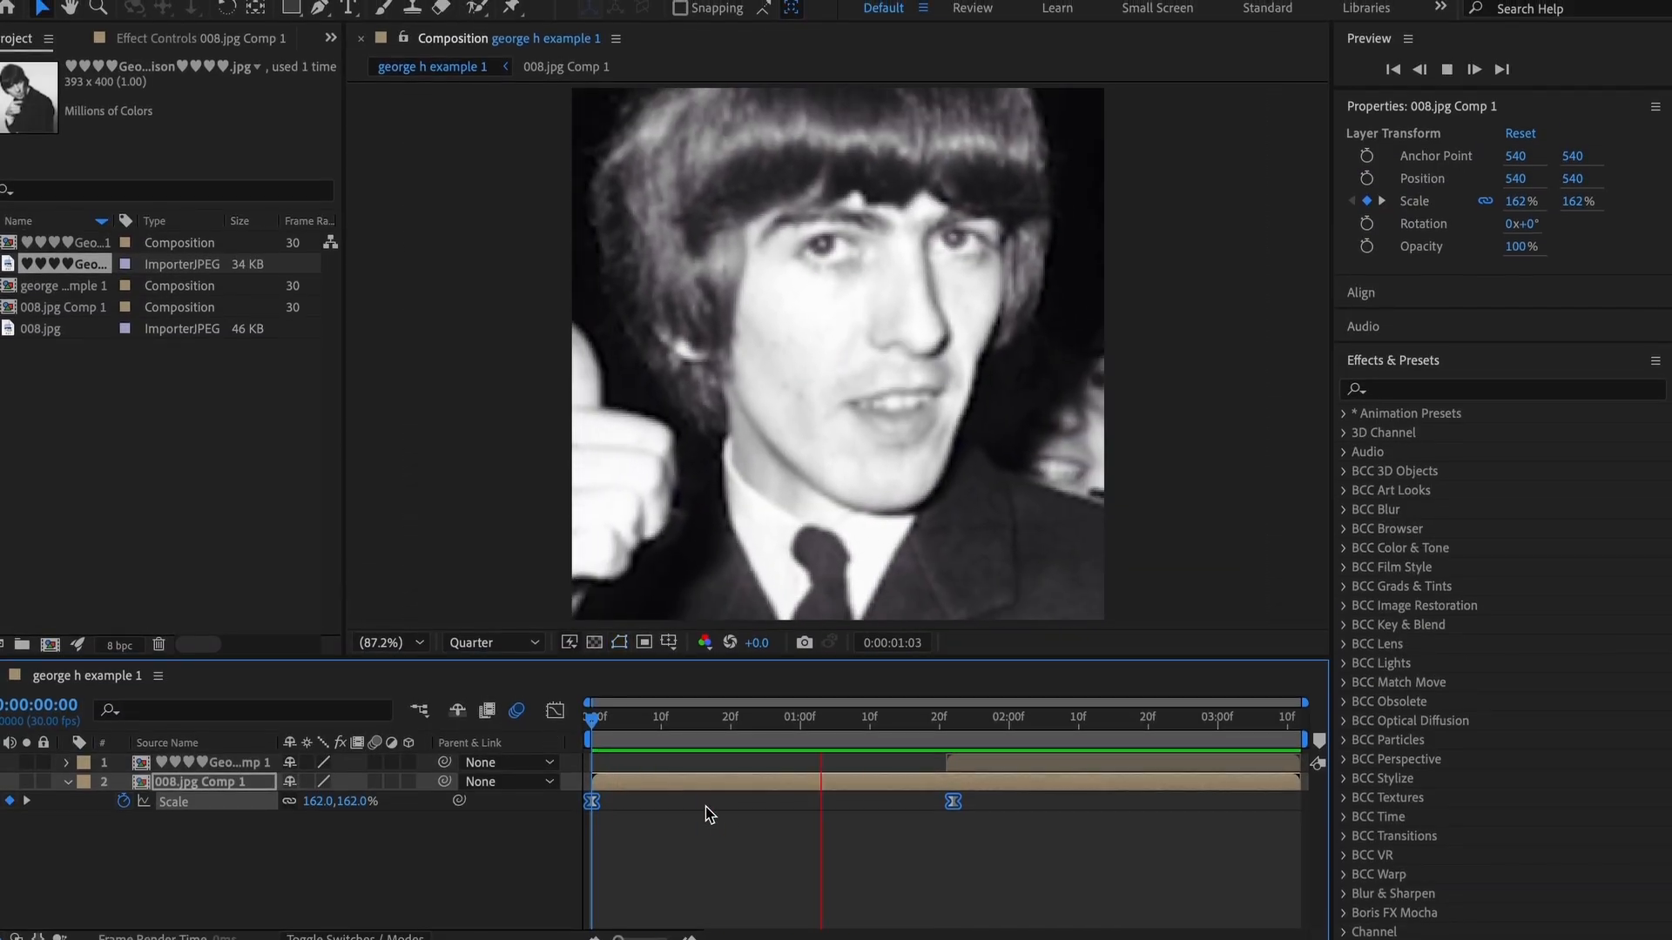
- Stop the preview, open the Graph Editor for the Scale of 008.jpg Comp 1, and switch it to the value graph
key("space")
left_click_drag(786, 724, 559, 736)
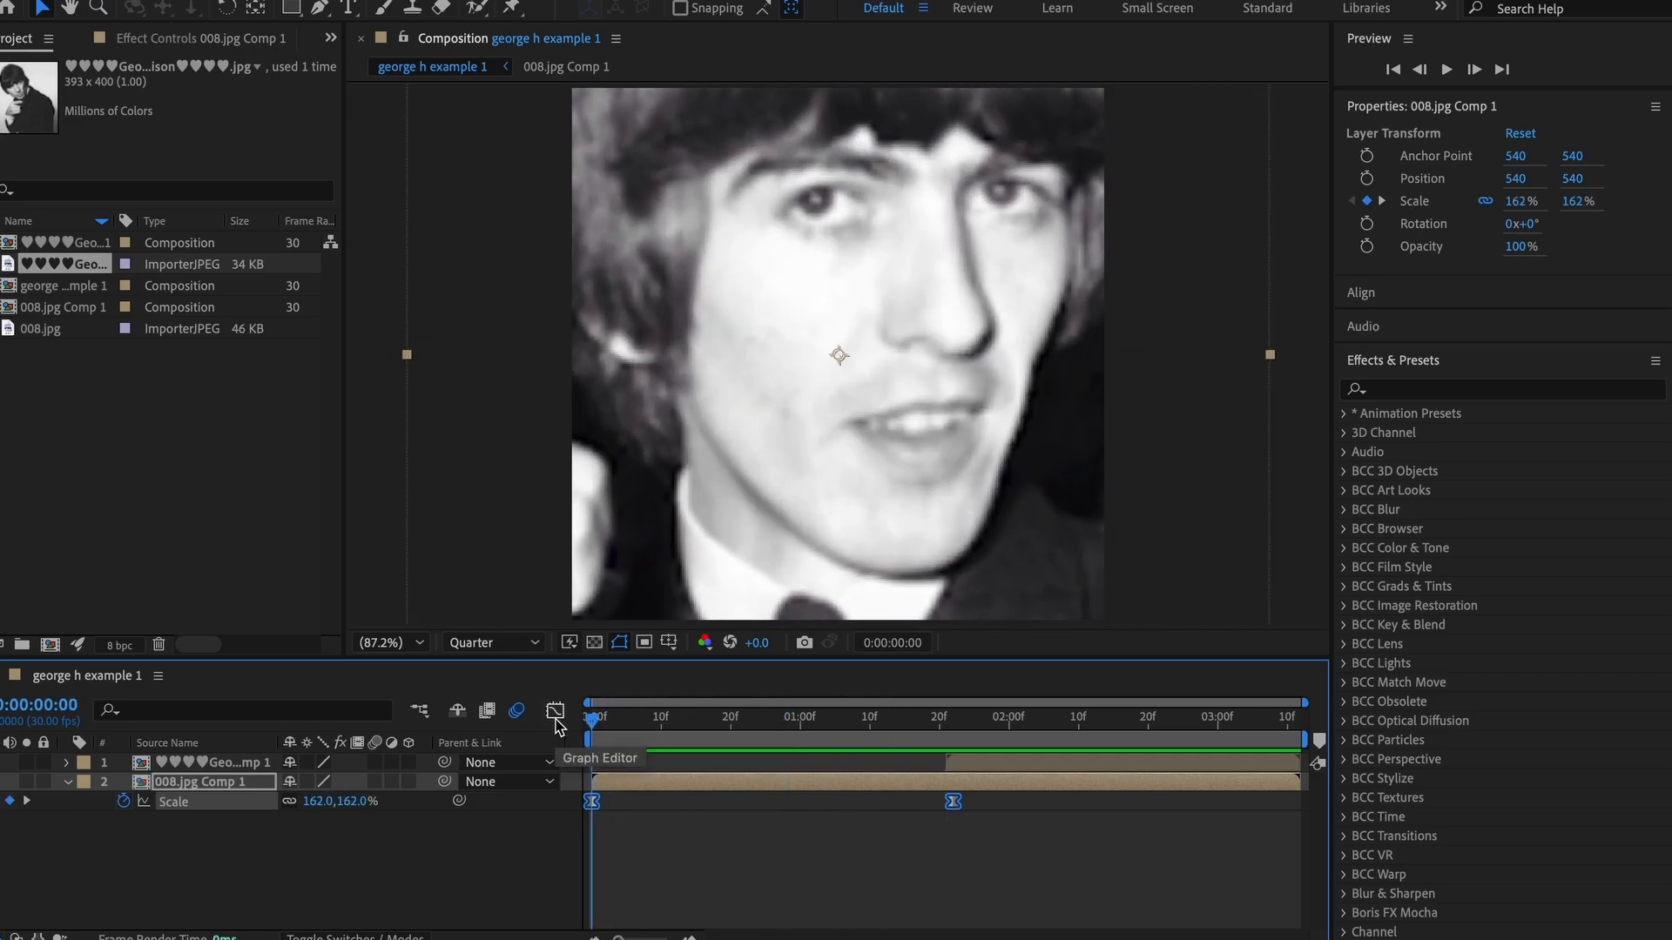
left_click(556, 711)
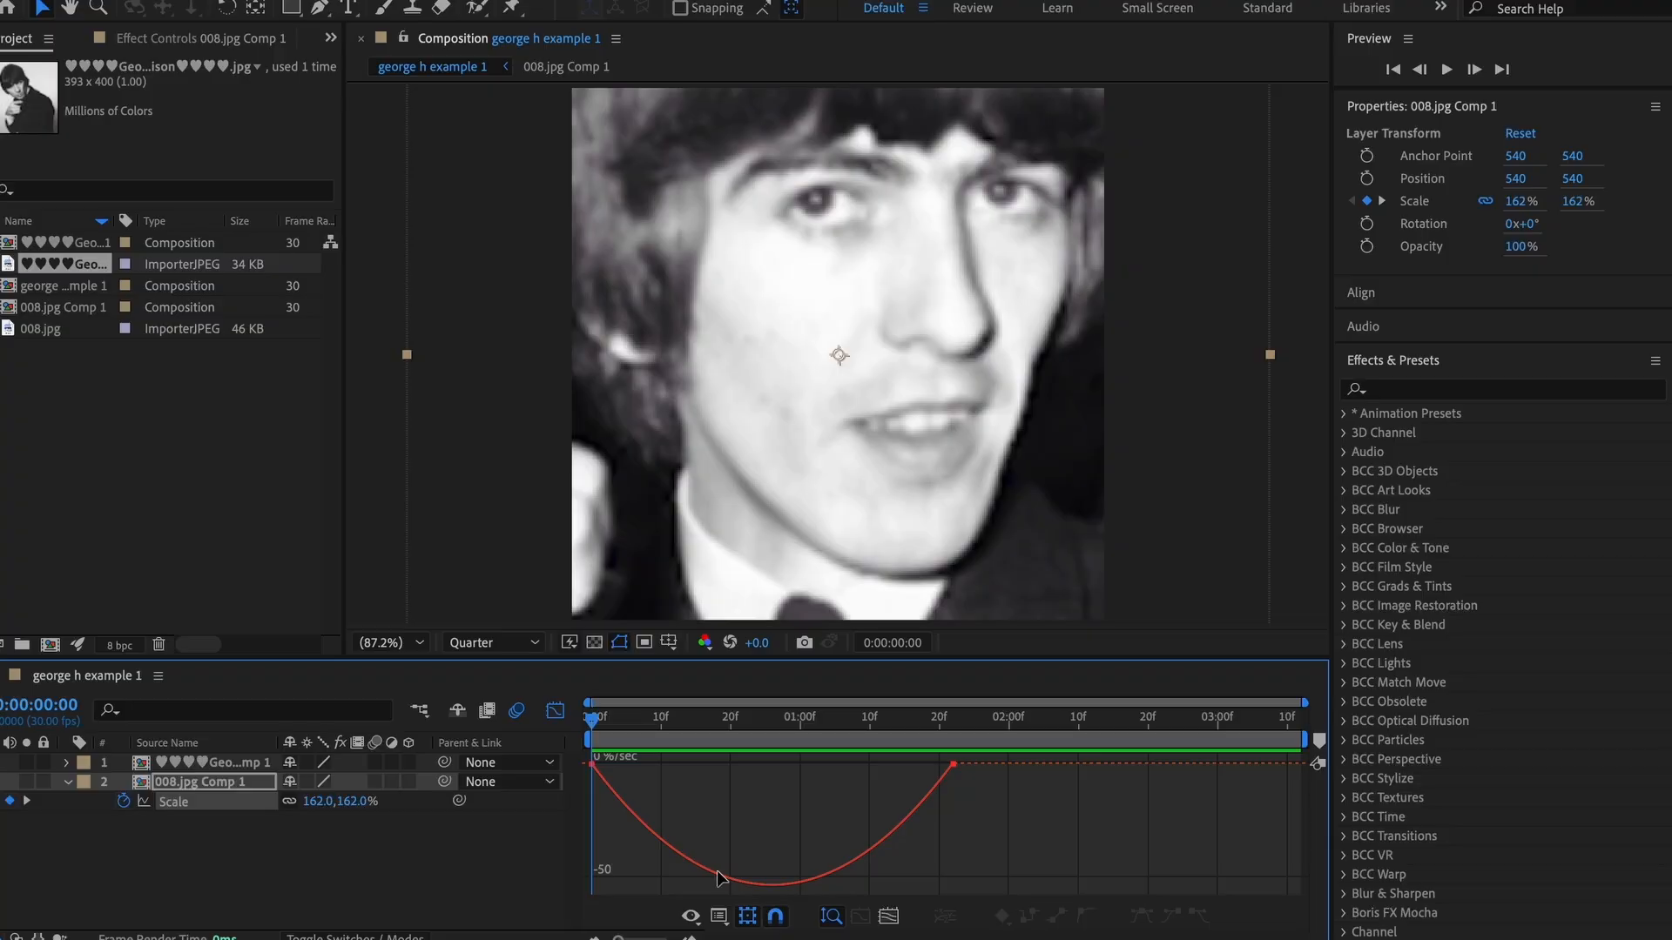
left_click_drag(747, 730, 546, 830)
left_click(741, 881)
left_click(718, 915)
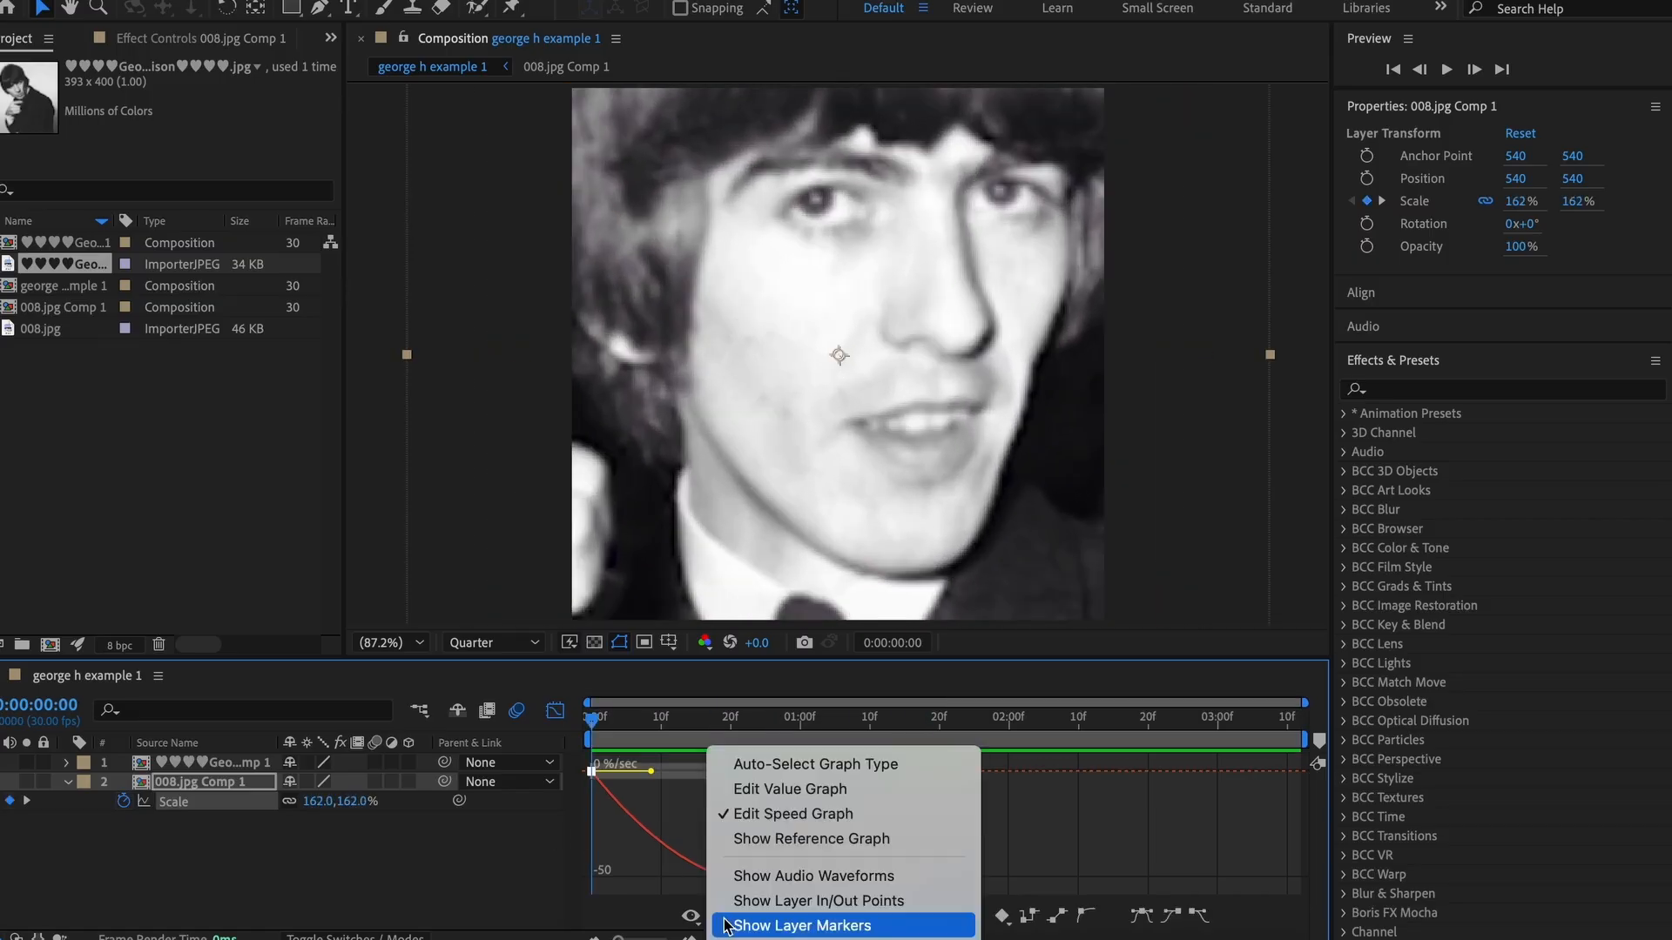
left_click(718, 923)
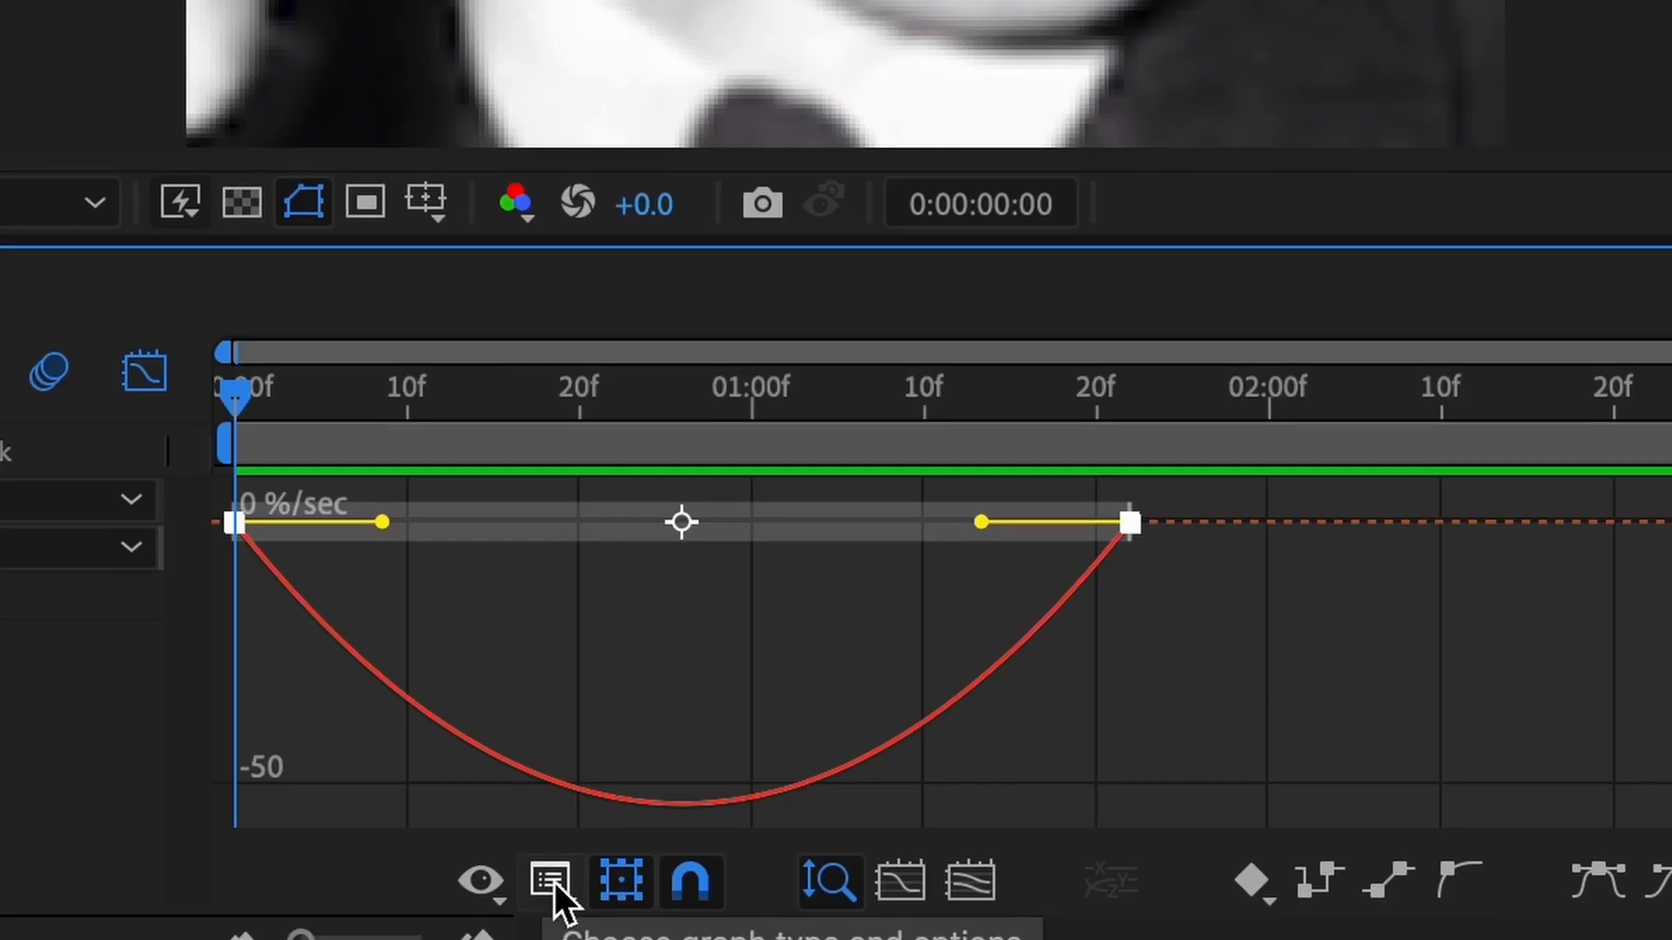
left_click(720, 916)
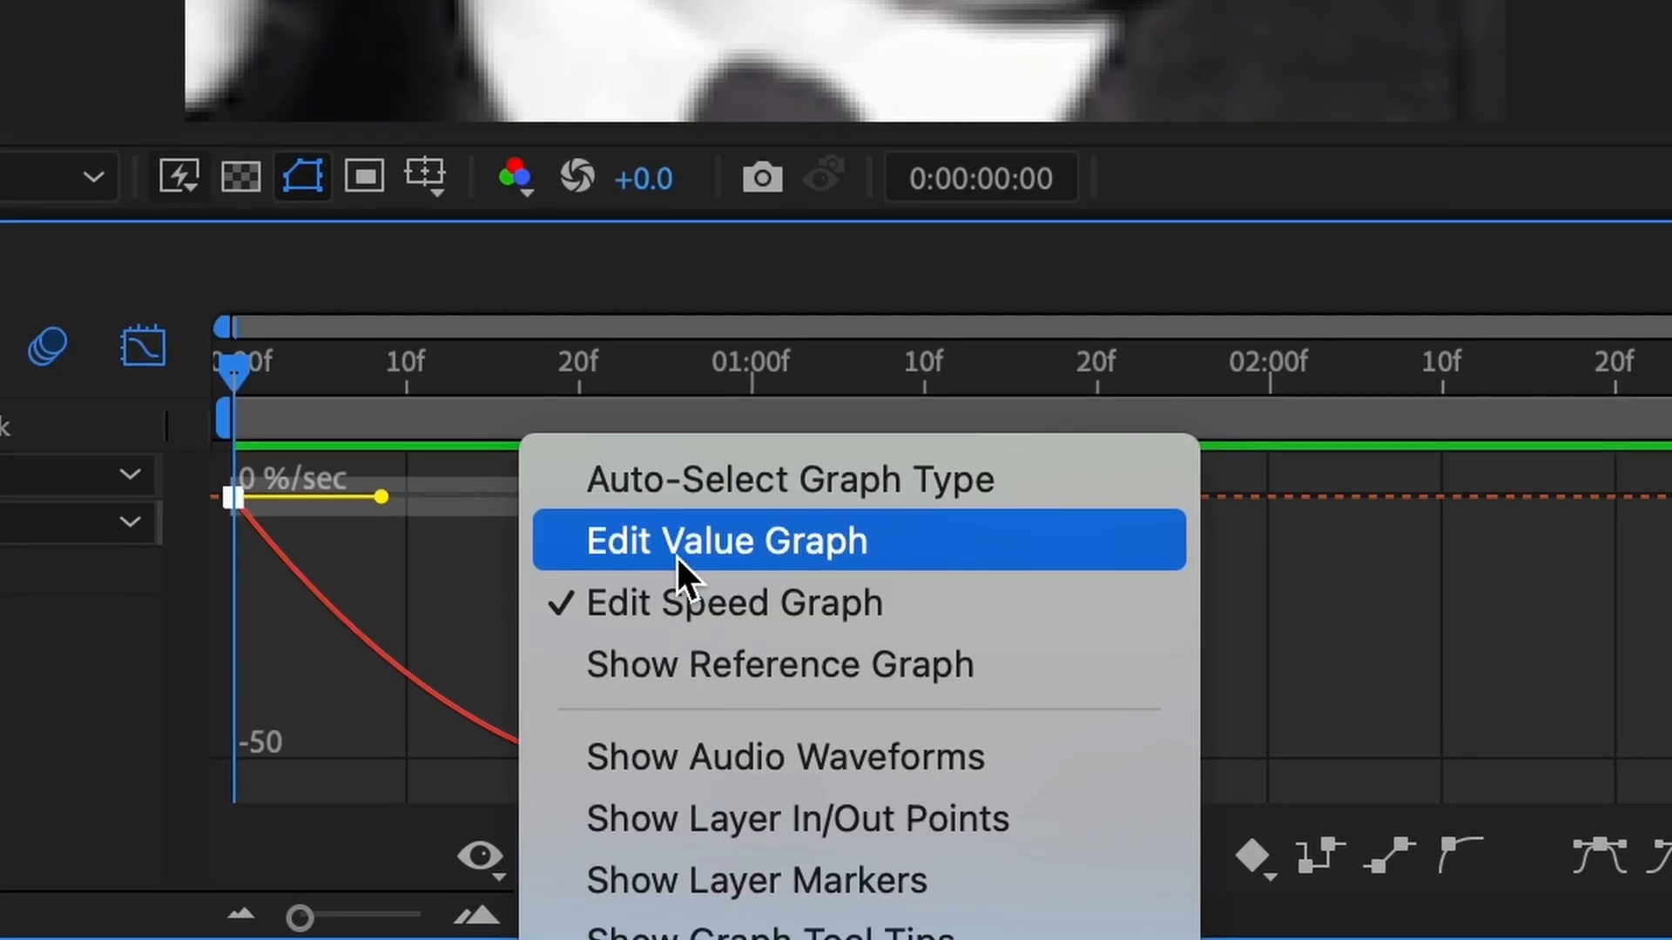
left_click(675, 551)
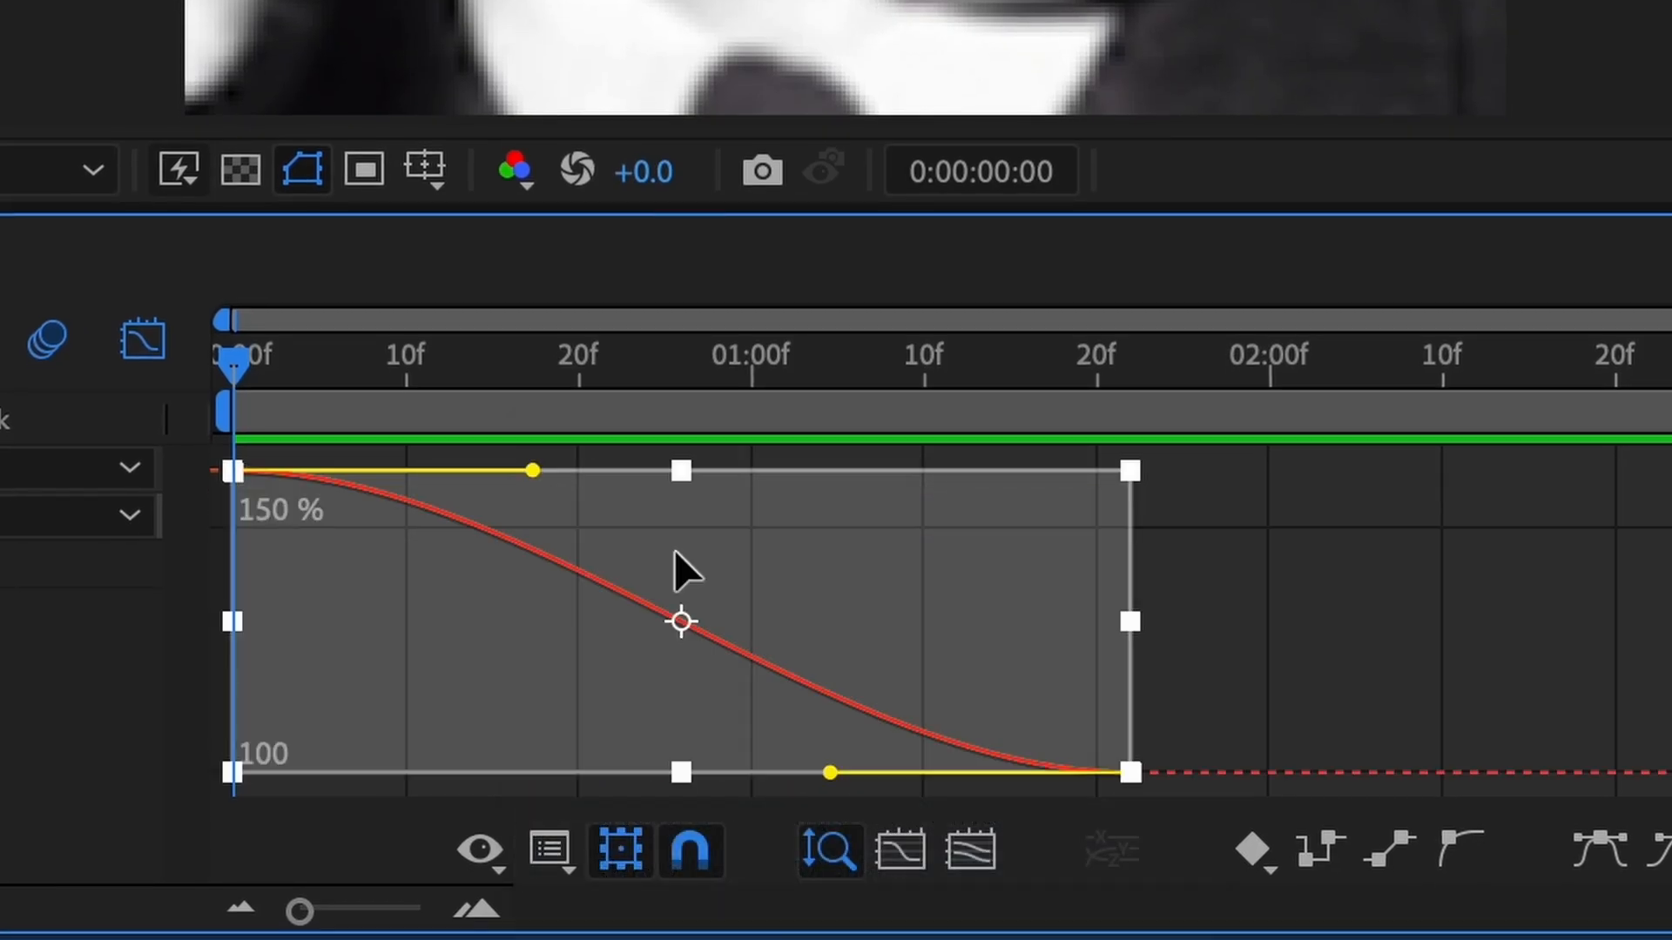
- Reshape the Scale curve with the first keyframe's handle so it falls steeply at the start, and preview it
left_click_drag(699, 387, 231, 400)
left_click_drag(533, 471, 216, 693)
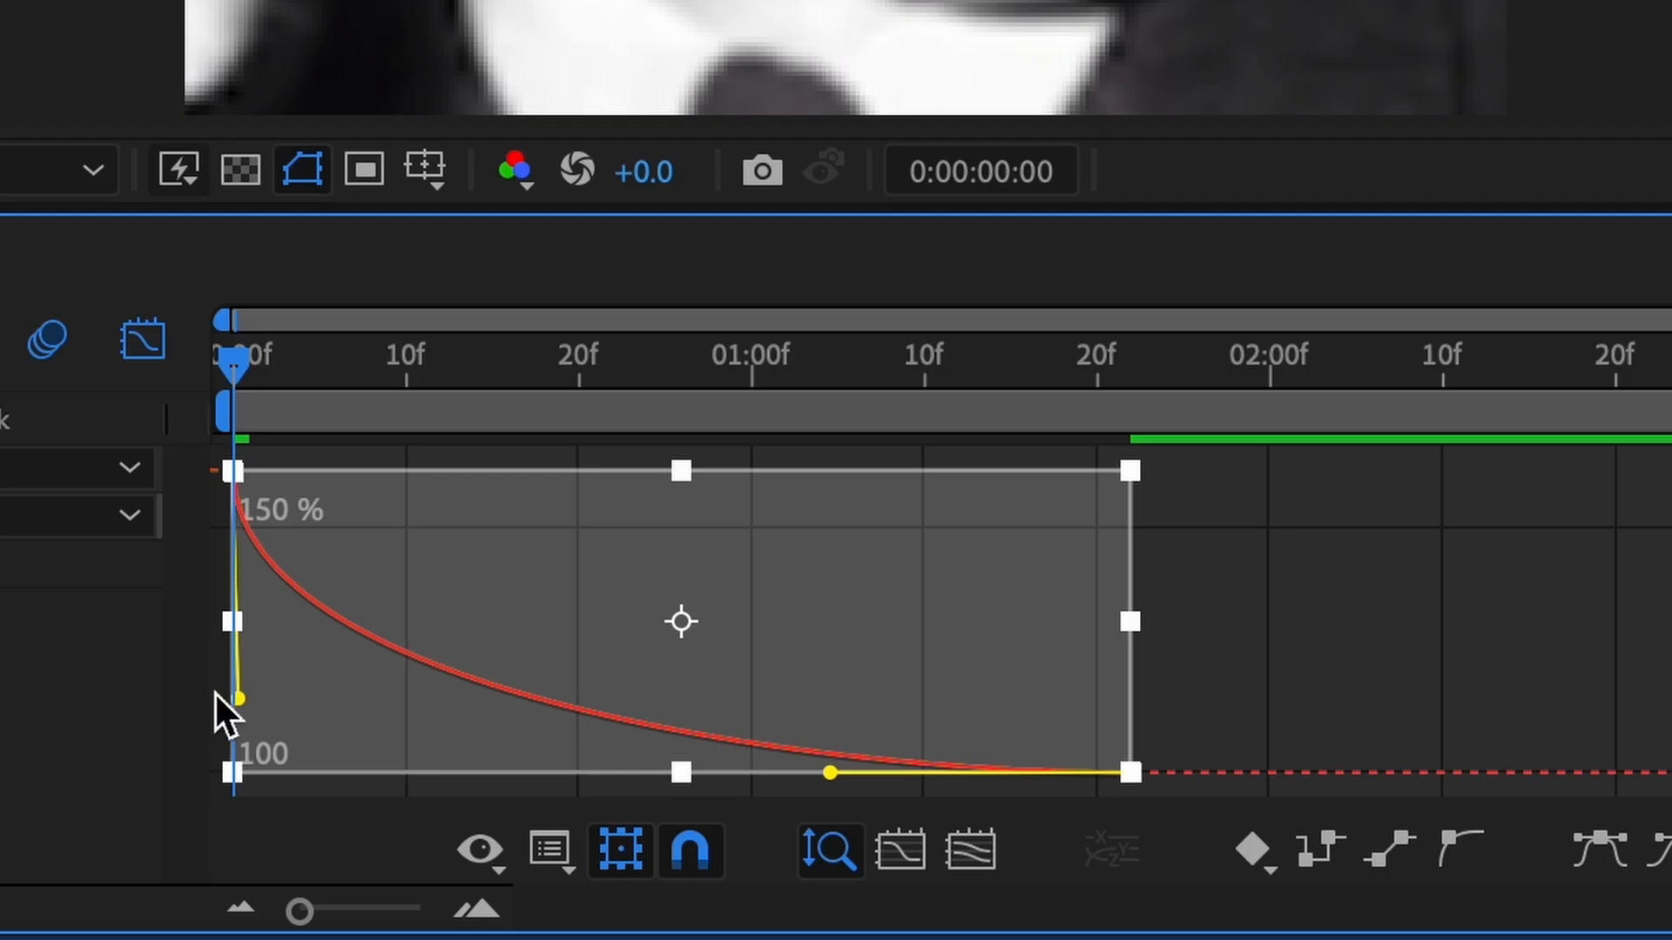
key("space")
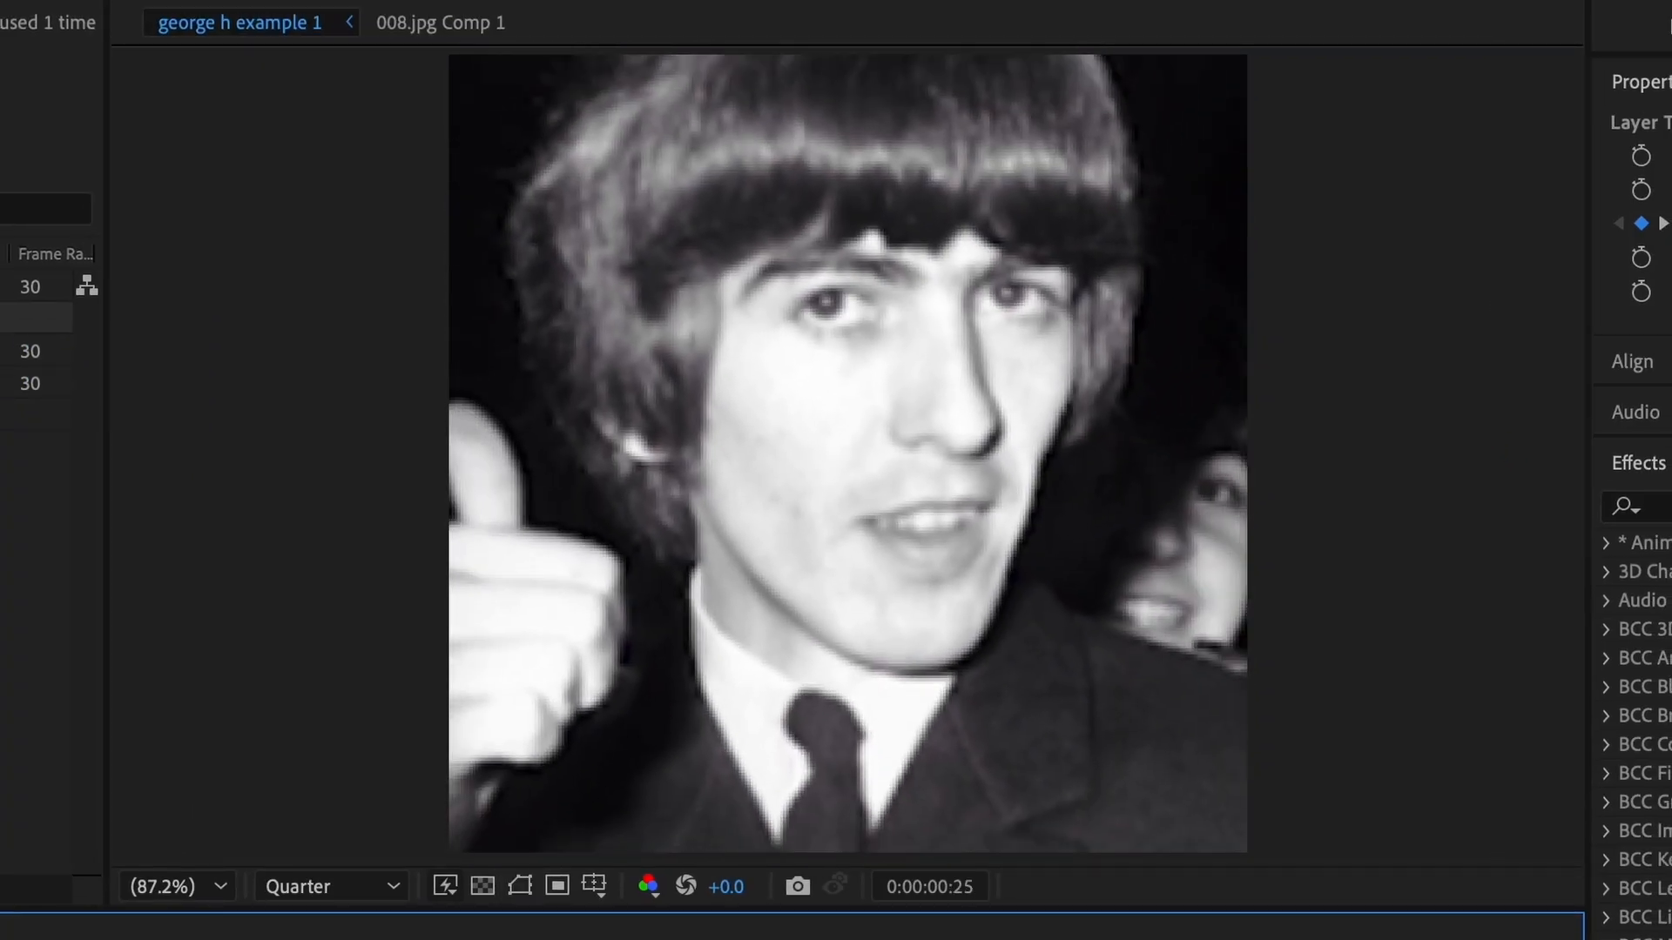
key("space")
- Reshape the Scale curve to start almost flat and fall steeply into the last keyframe, and preview it
left_click_drag(840, 784, 1144, 638)
key("space")
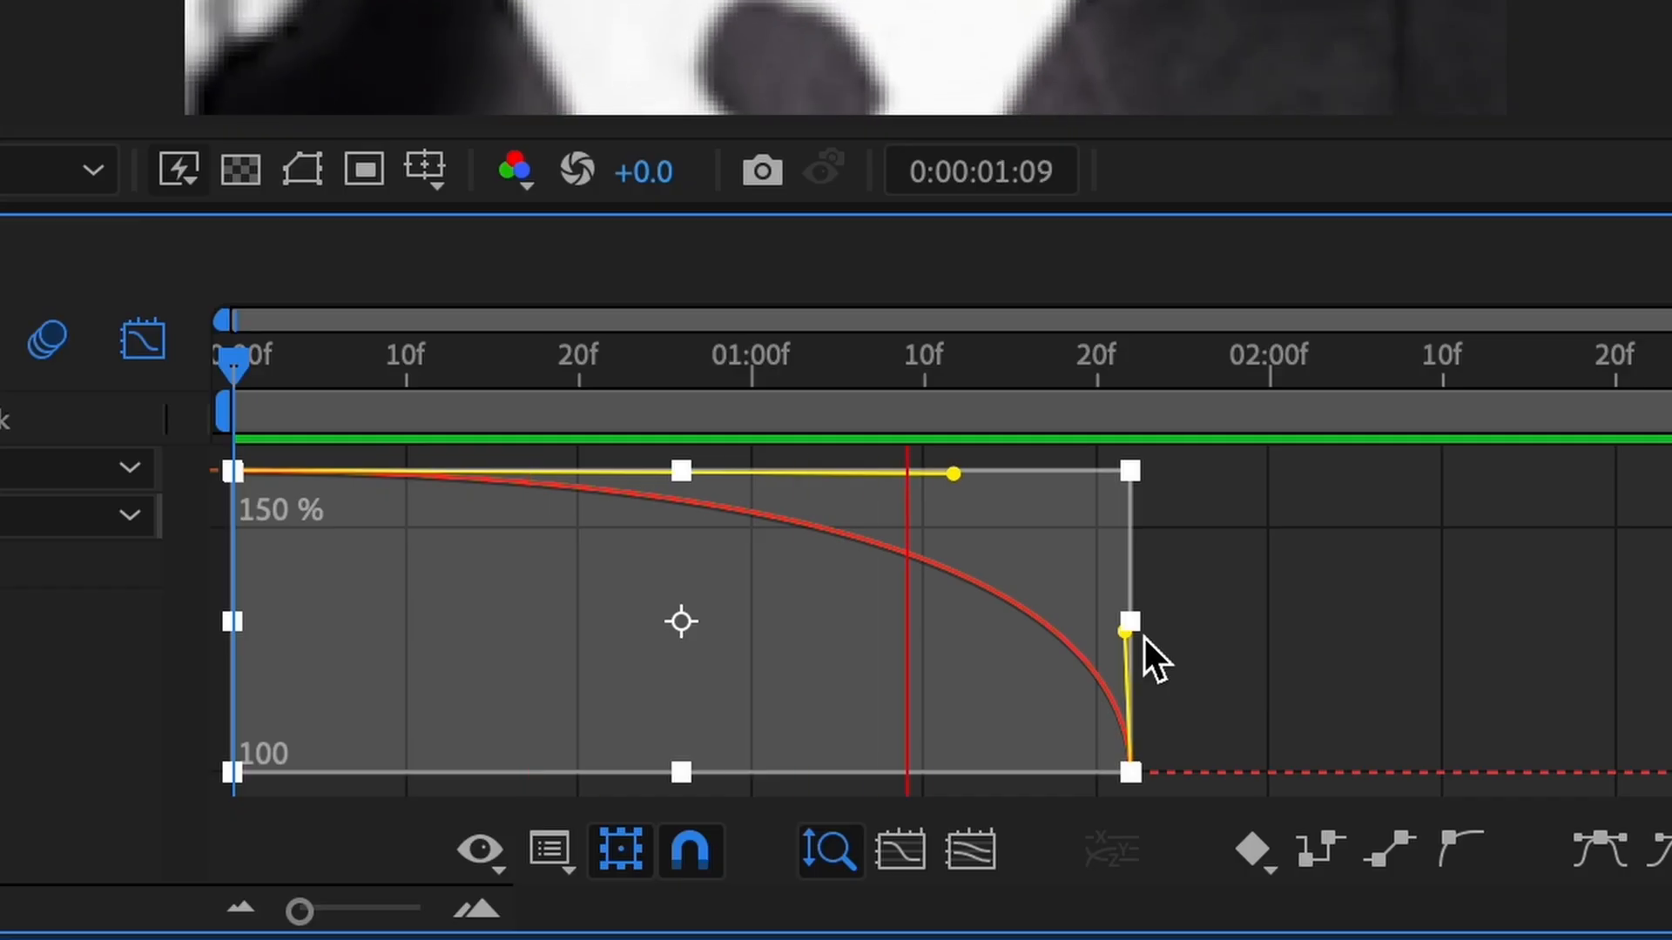
left_click_drag(1146, 417, 1110, 448)
key("Home")
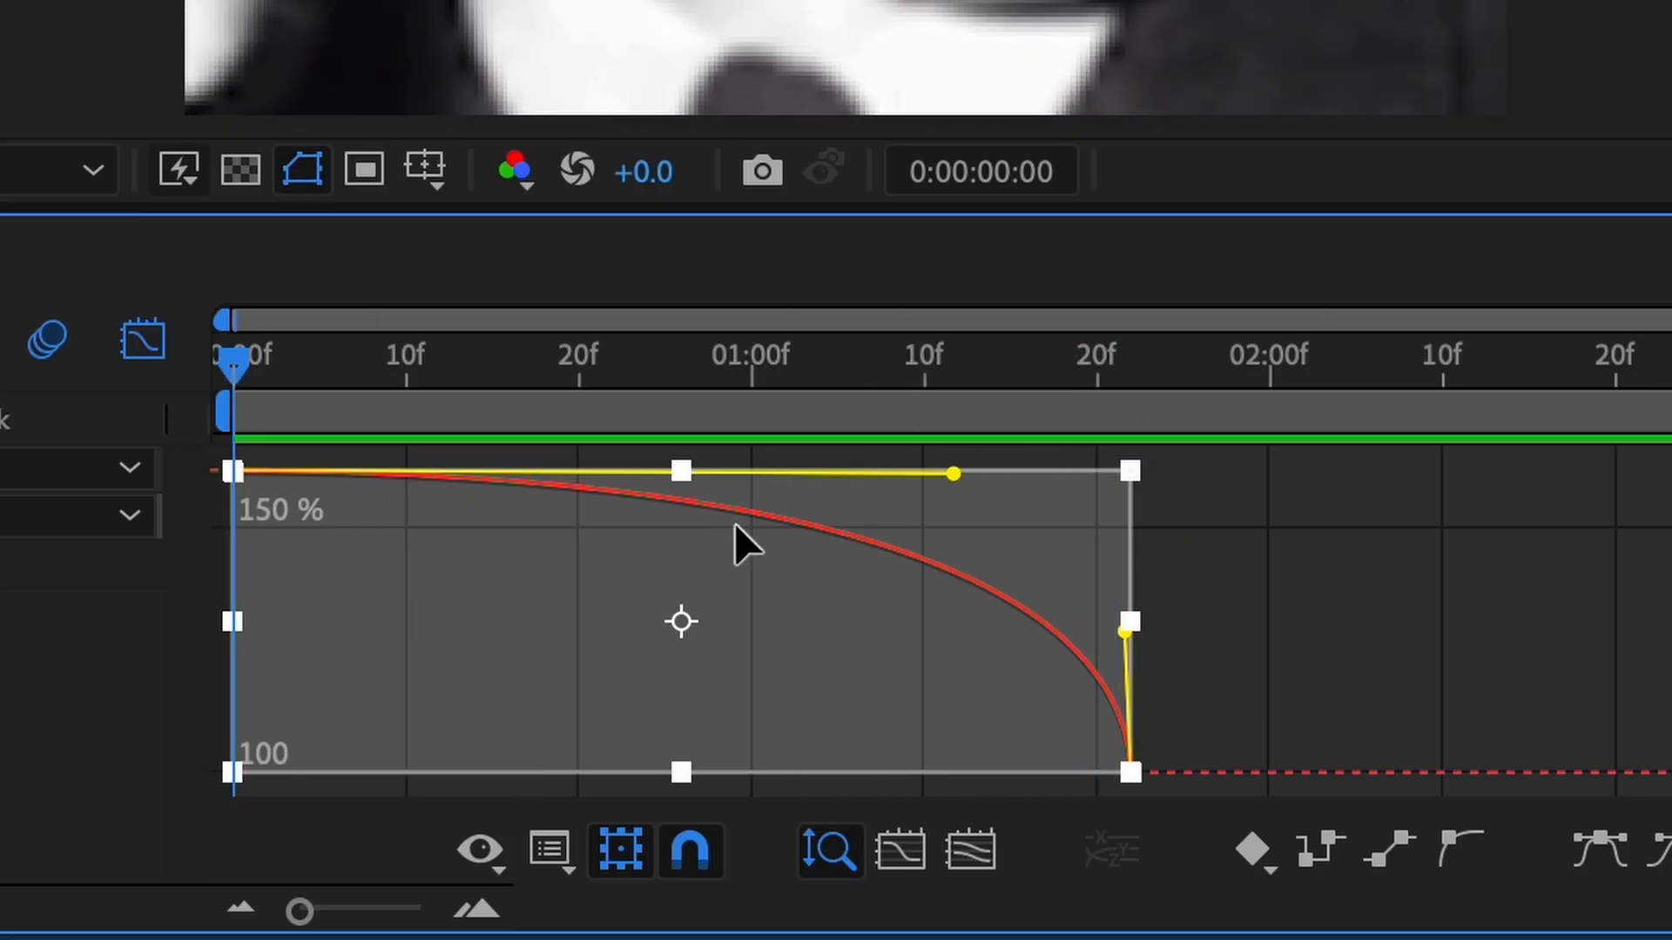
- Point both Scale keyframe handles nearly vertically so the curve is steep at both ends and flatter midway, and preview it
left_click_drag(955, 476, 237, 692)
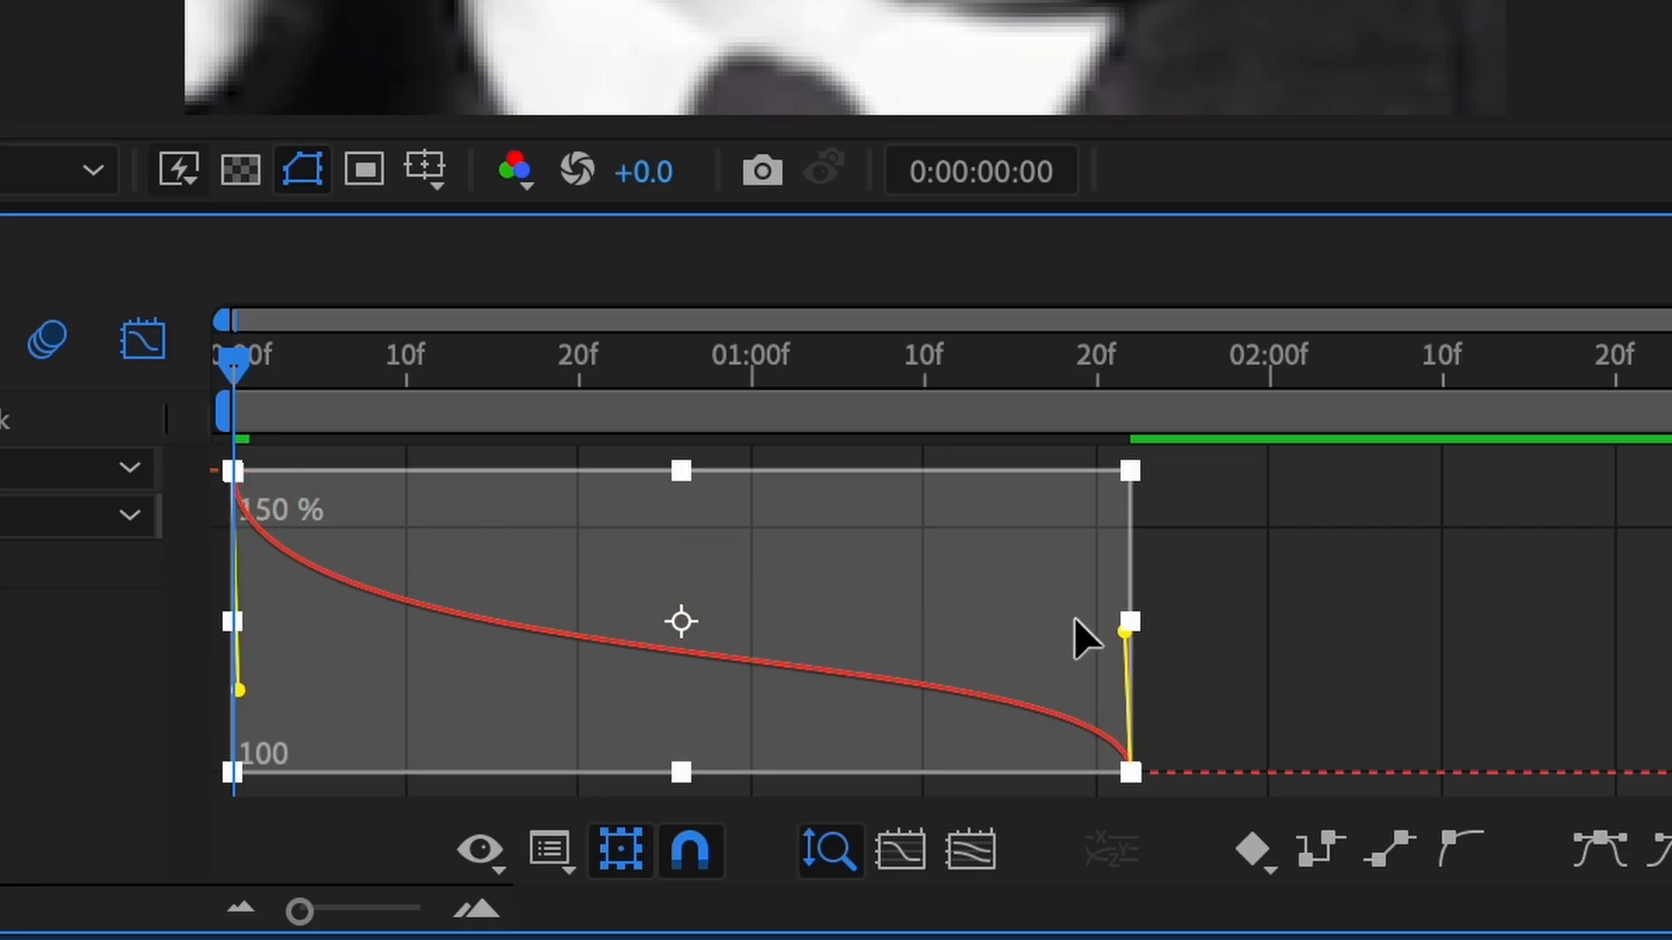
left_click_drag(1123, 633, 1136, 564)
key("space")
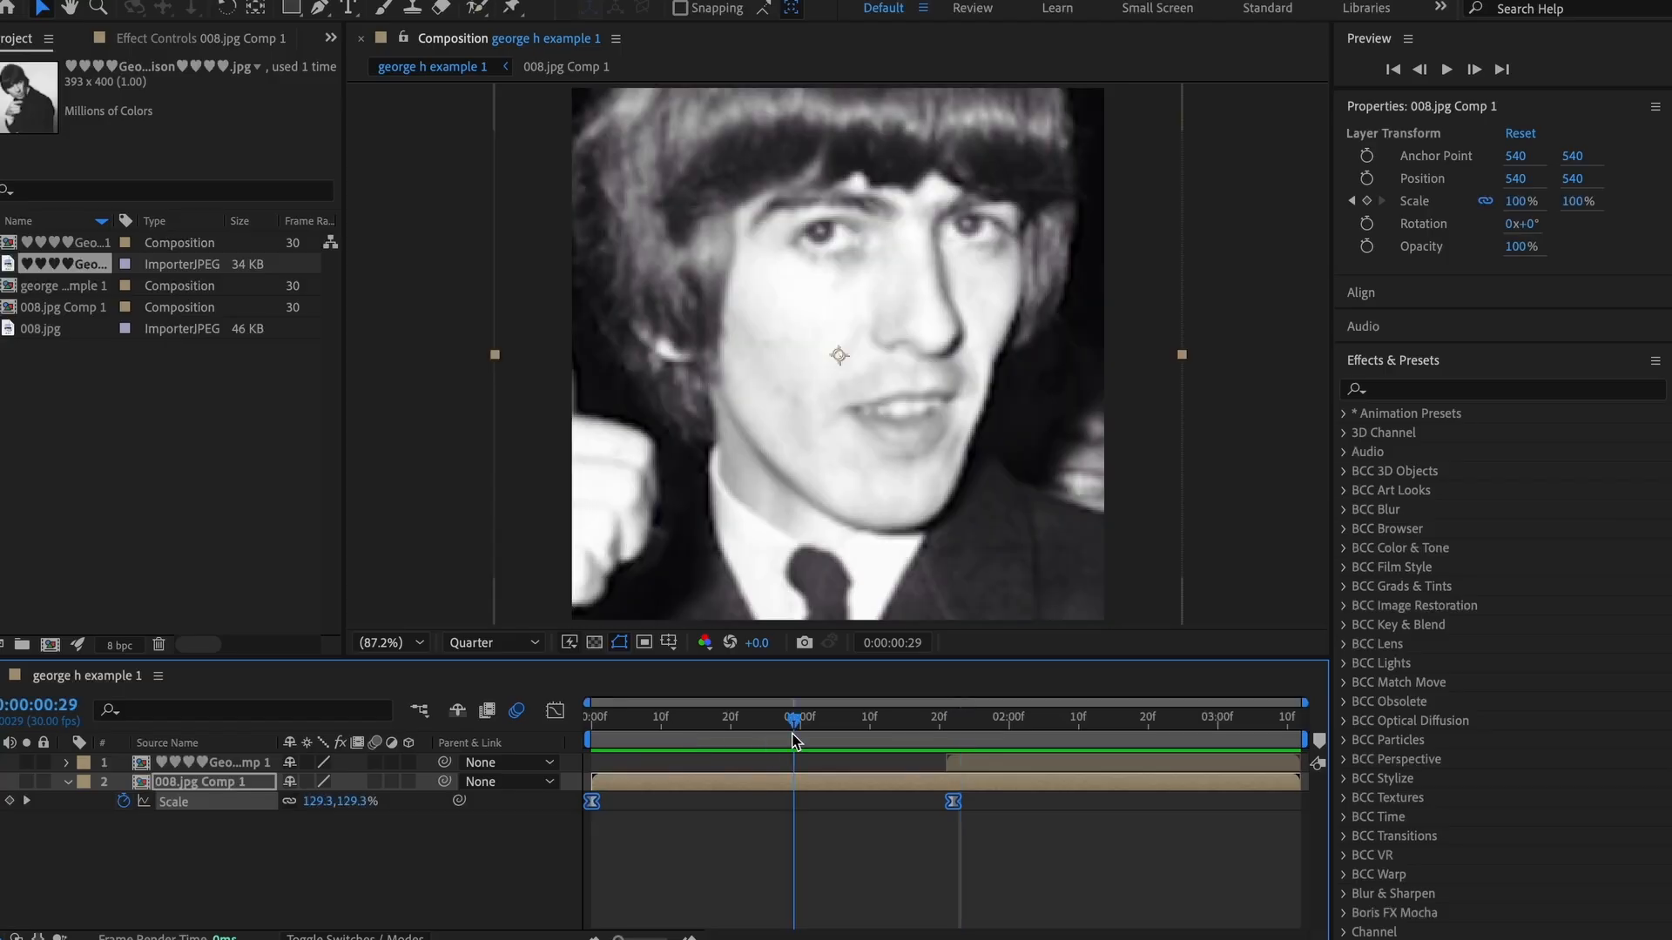
- Copy both Scale keyframes of 008.jpg Comp 1 to the top image layer at 0:00:01:21 and reveal them there
left_click_drag(928, 768, 591, 801)
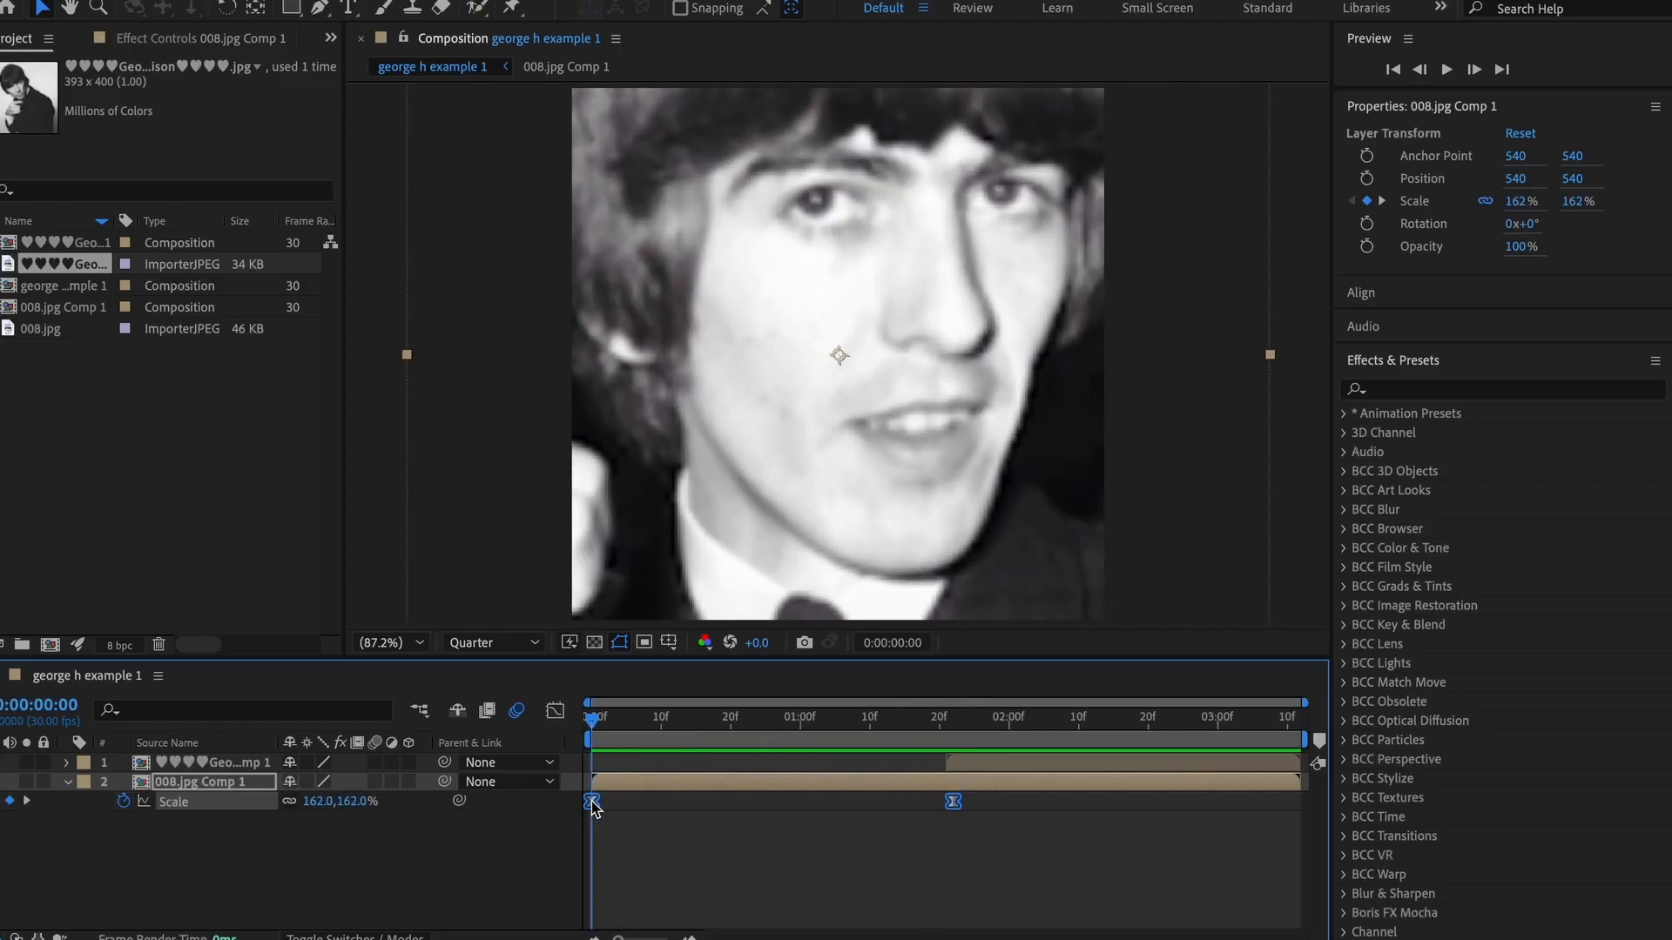
left_click(947, 728)
left_click(954, 765)
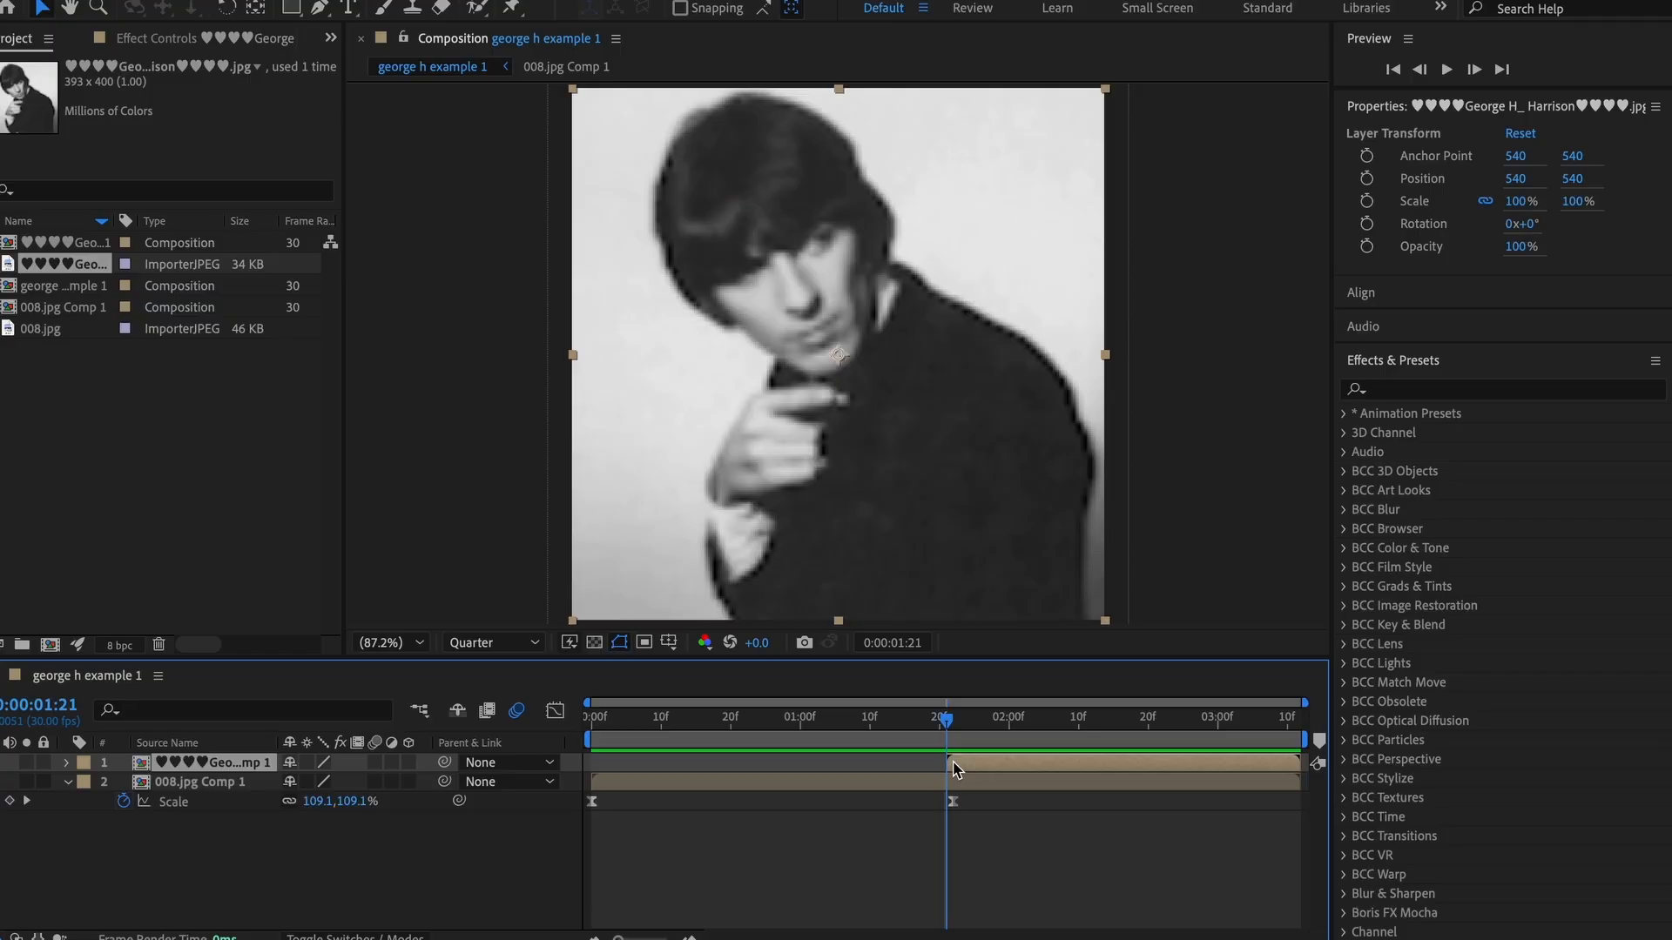
key("super+v")
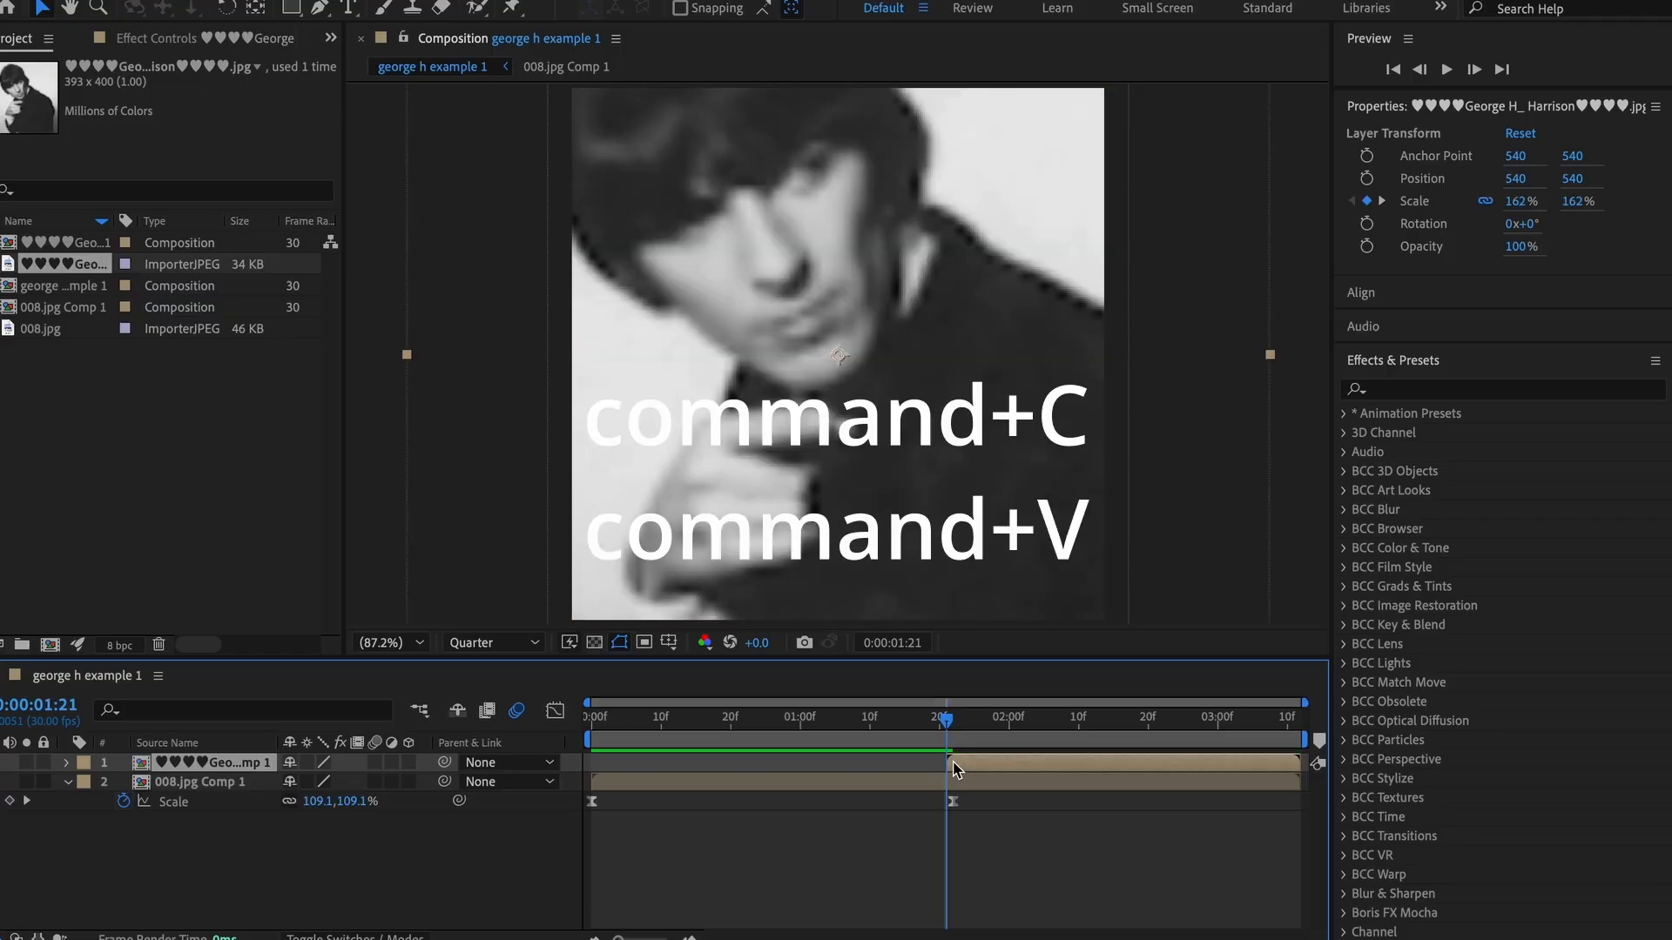
key("u")
- Rescale the timing of the pasted Scale keyframes to span the top layer from 0:00:01:21 to its end, and preview
left_click_drag(925, 781, 1310, 788)
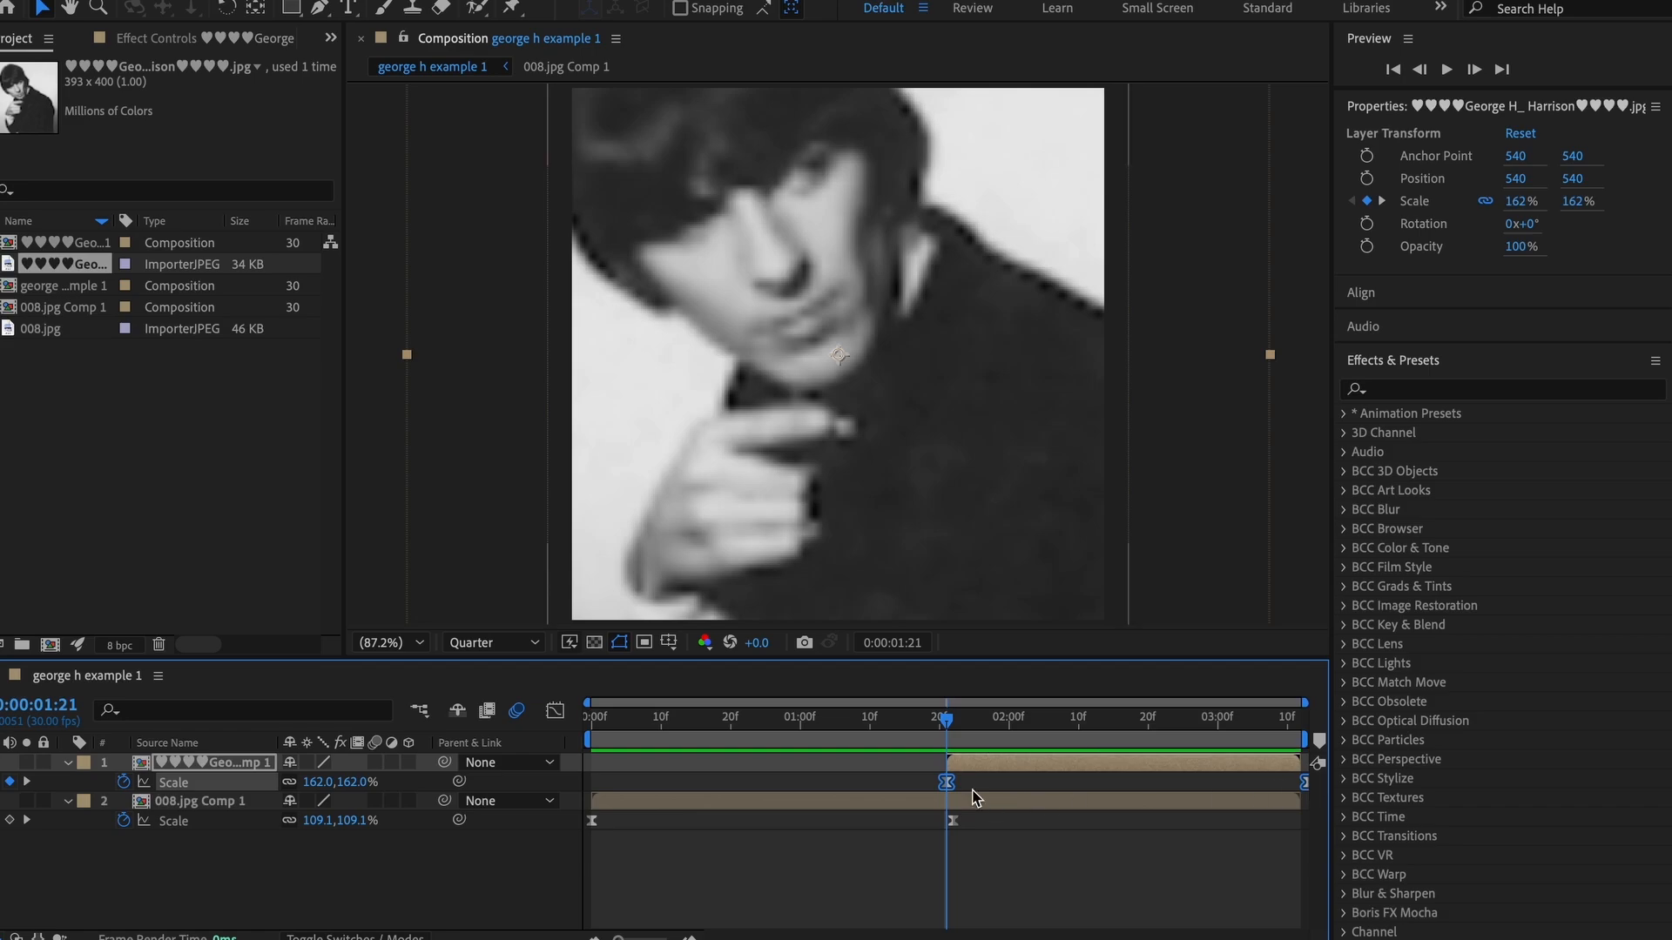
left_click_drag(947, 782, 940, 788)
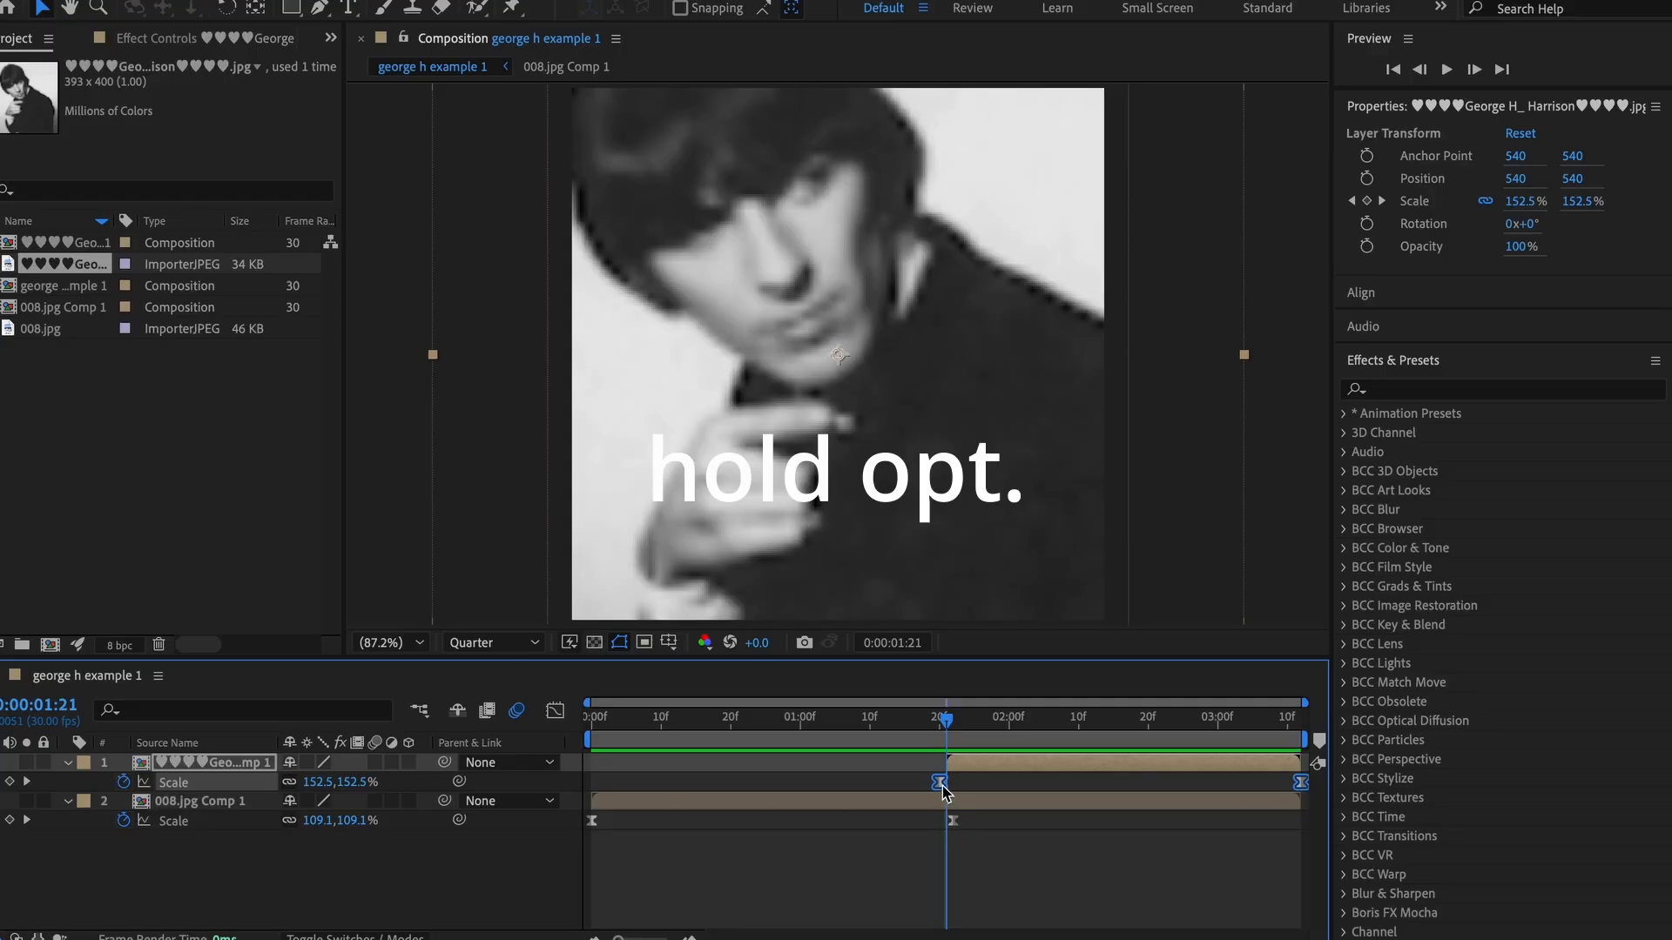
left_click_drag(942, 785, 845, 802)
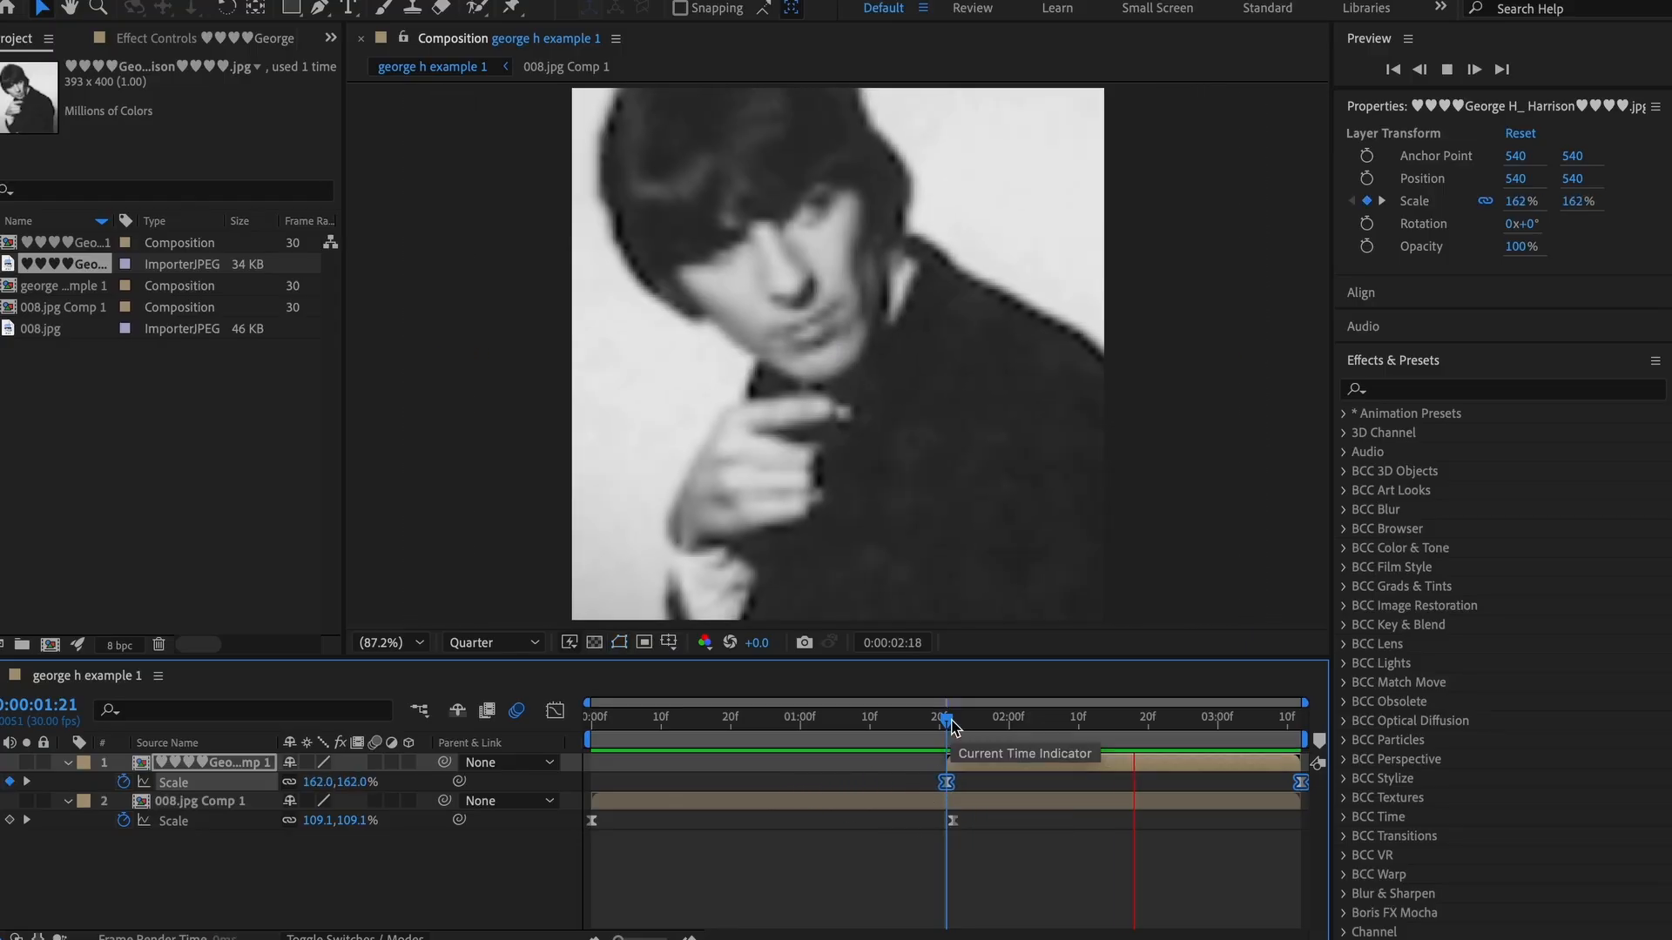
key("space")
- Set the top layer's Scale keyframe at 0:00:01:21 to 184% and preview the animation
left_click_drag(984, 737, 948, 738)
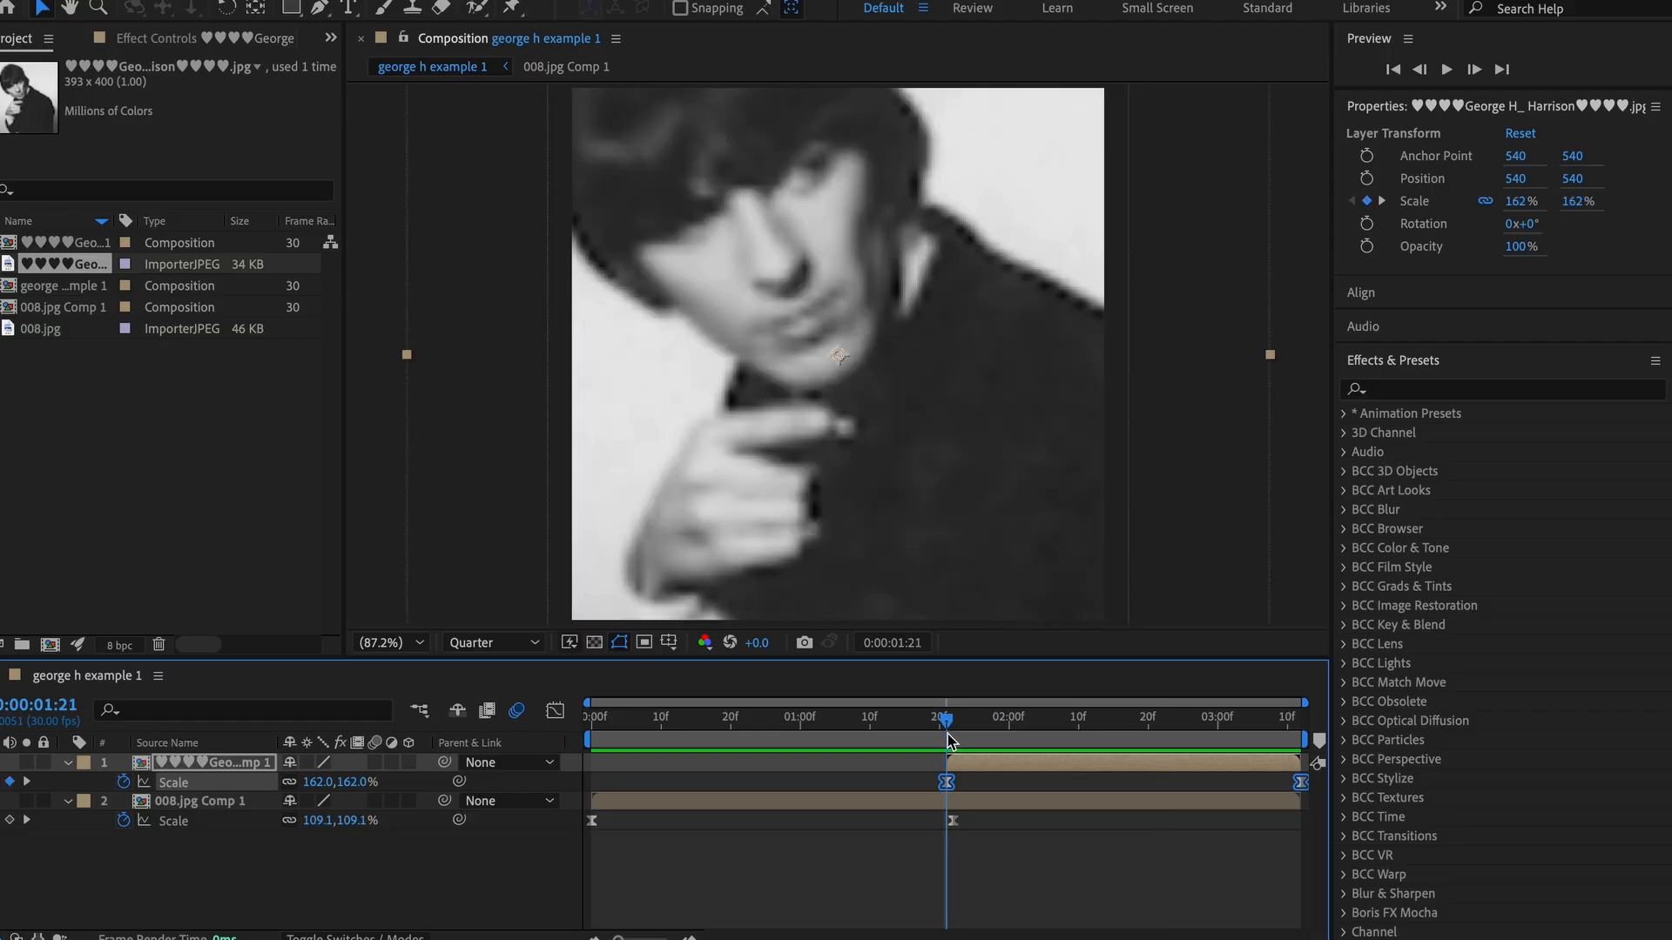
left_click(994, 806)
left_click(986, 822)
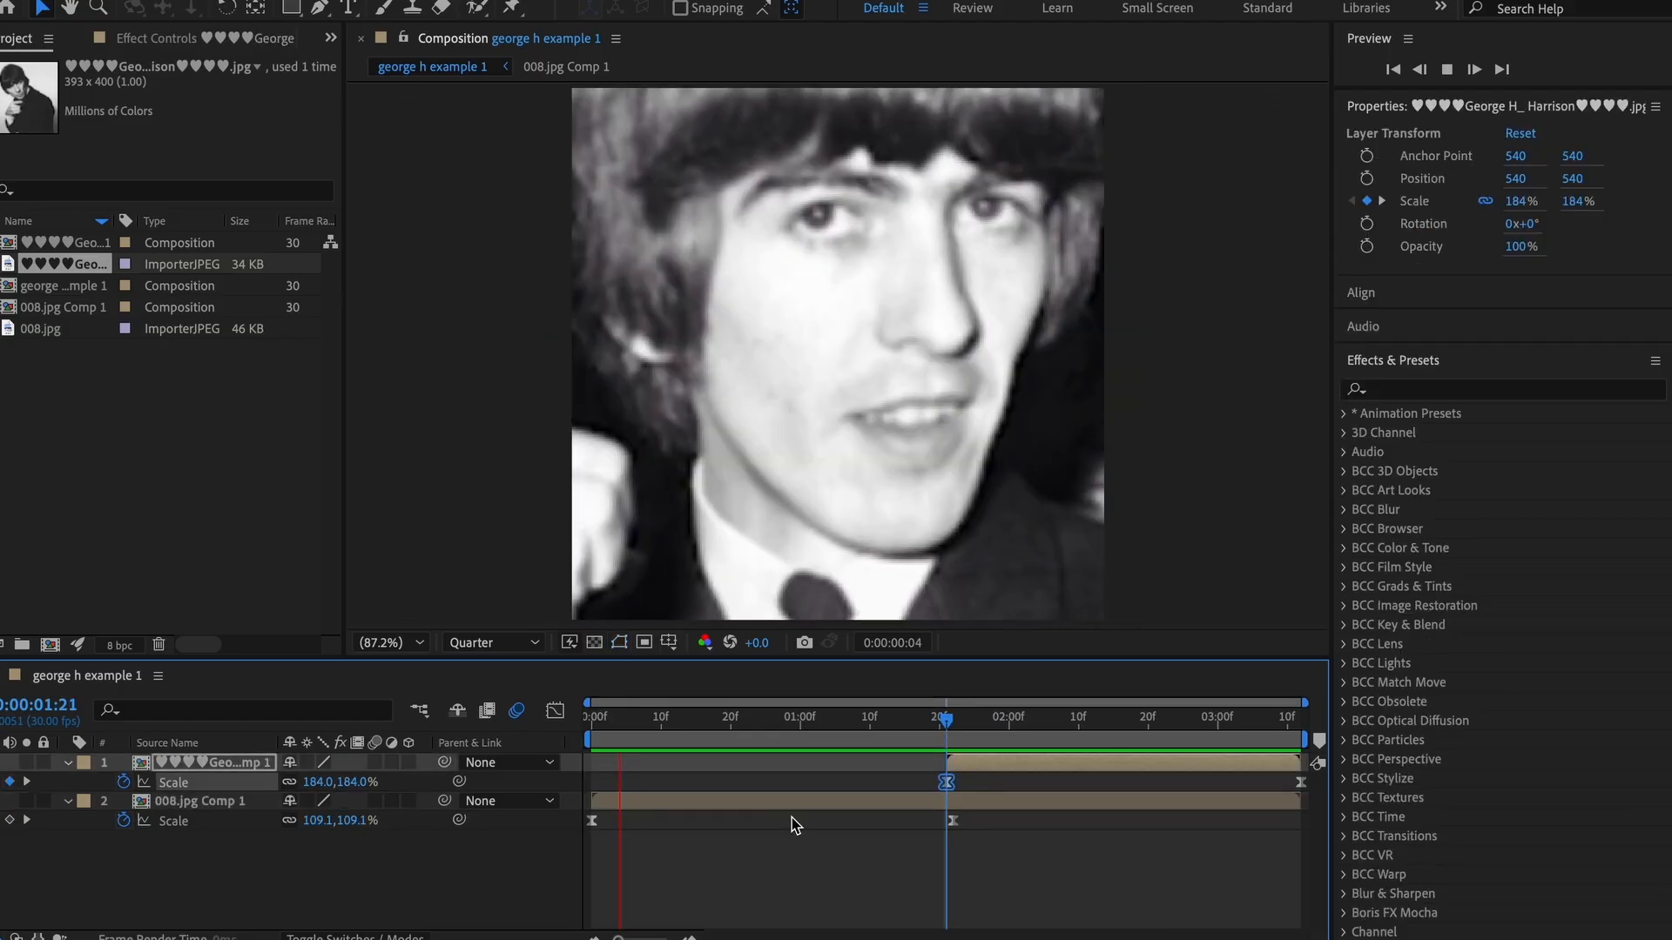
key("space")
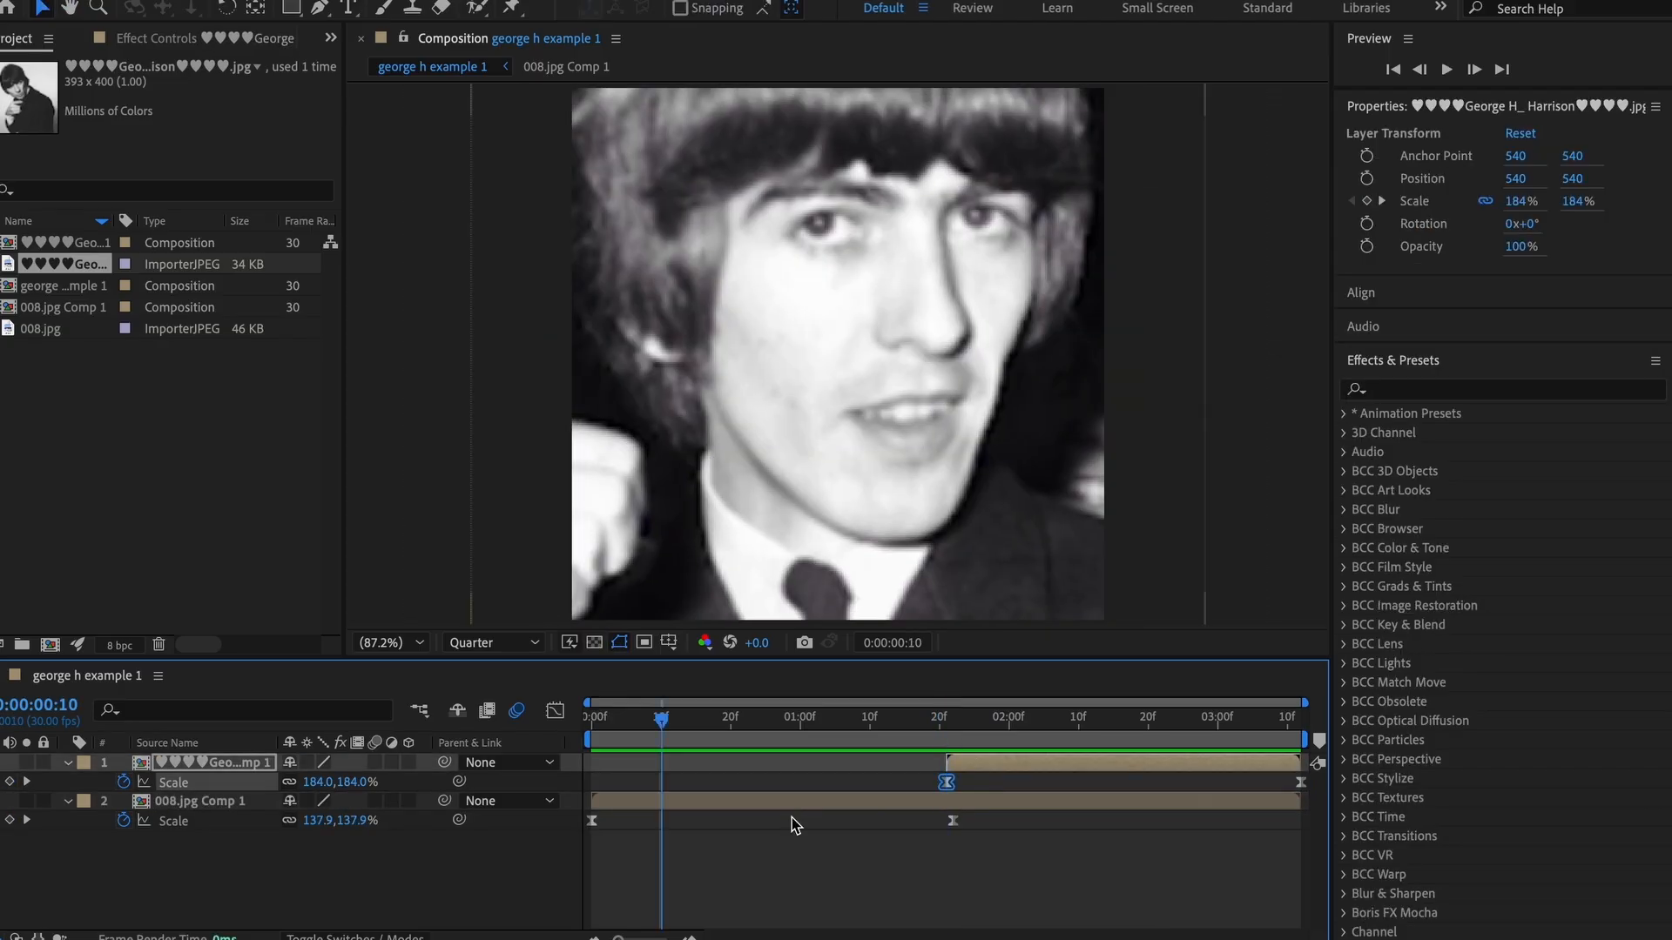
- Time-reverse both Scale keyframes of the top layer and preview the zoom-in
left_click_drag(917, 721, 947, 721)
left_click_drag(925, 774, 1308, 786)
right_click(945, 782)
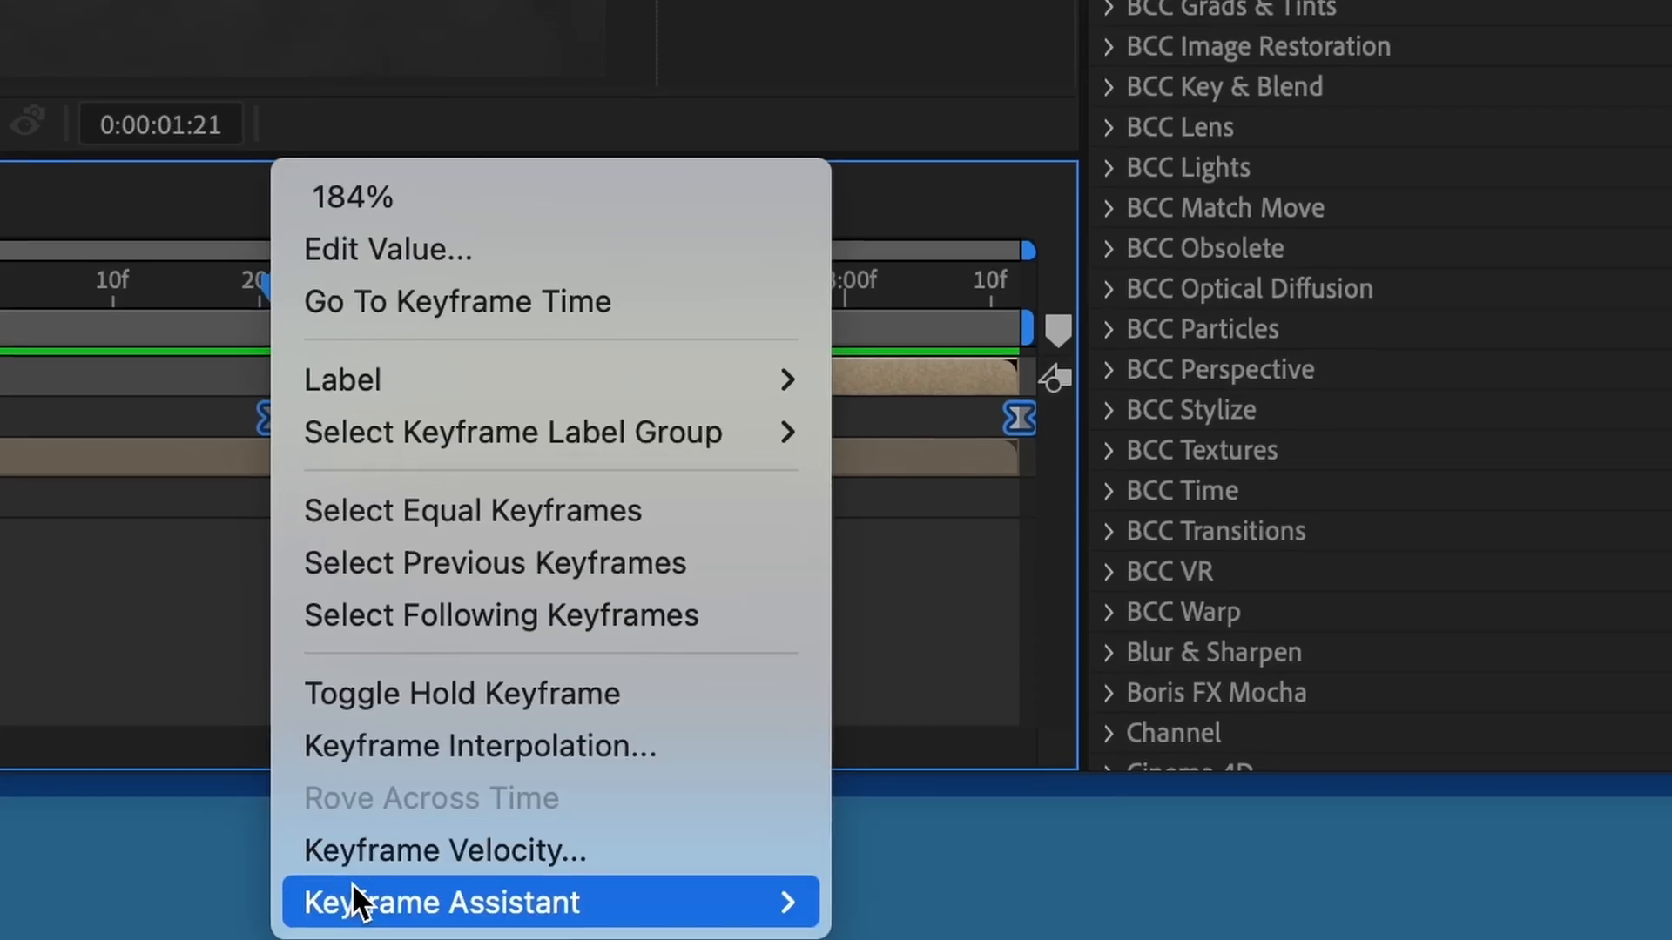
mouse_move(985, 939)
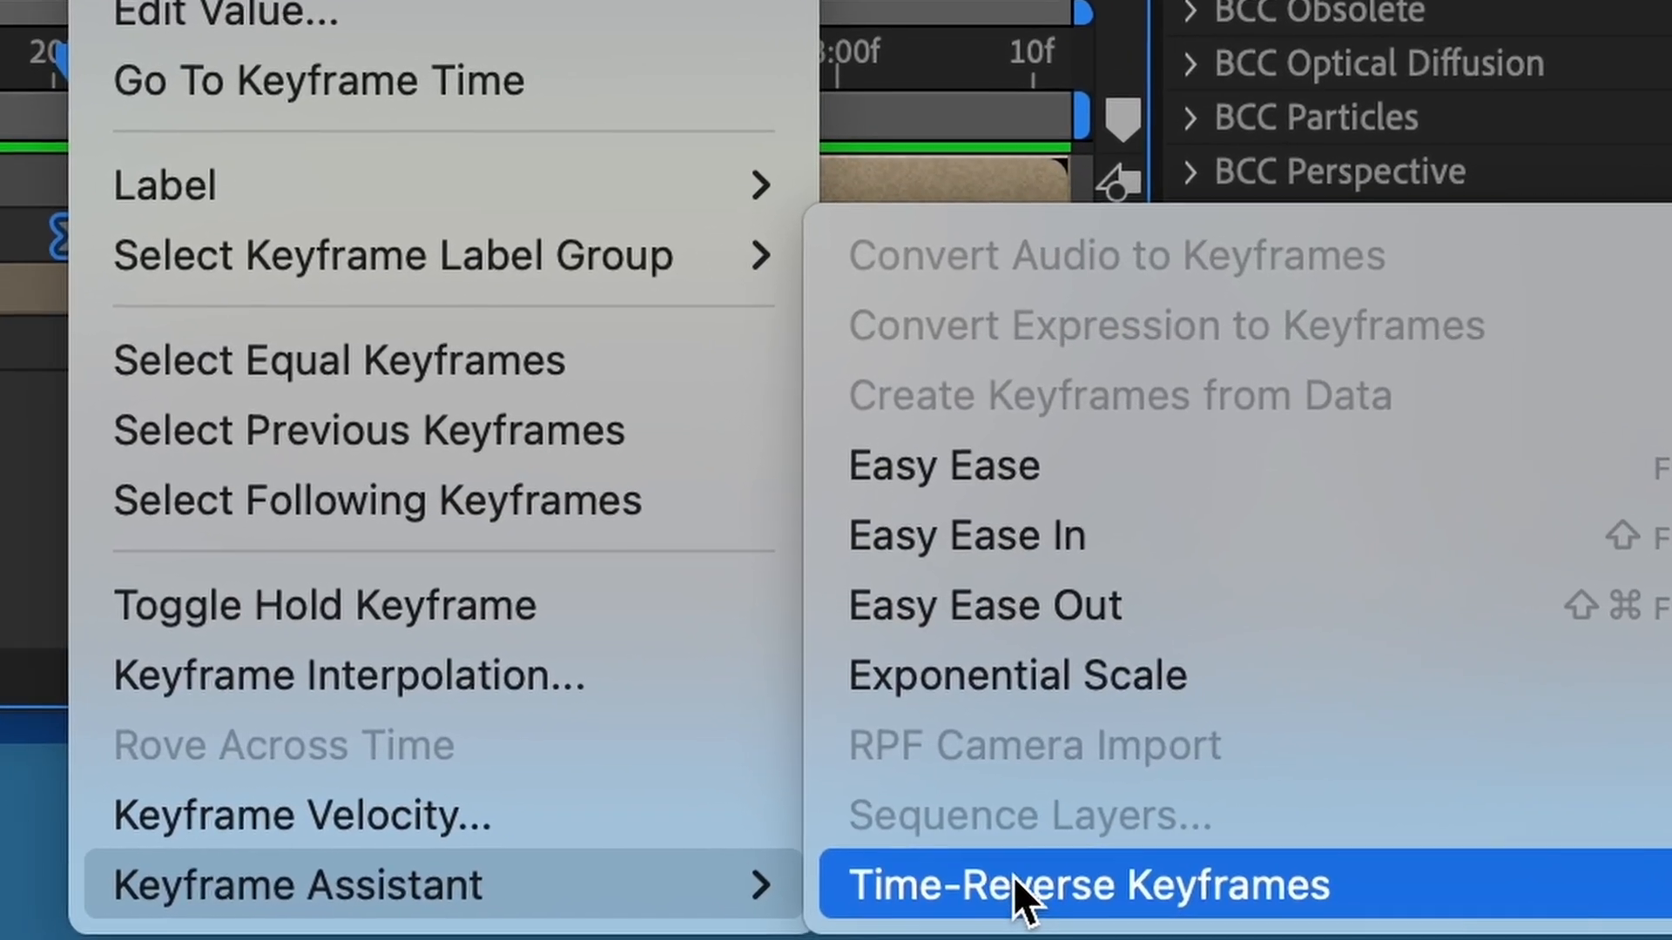
left_click(1001, 897)
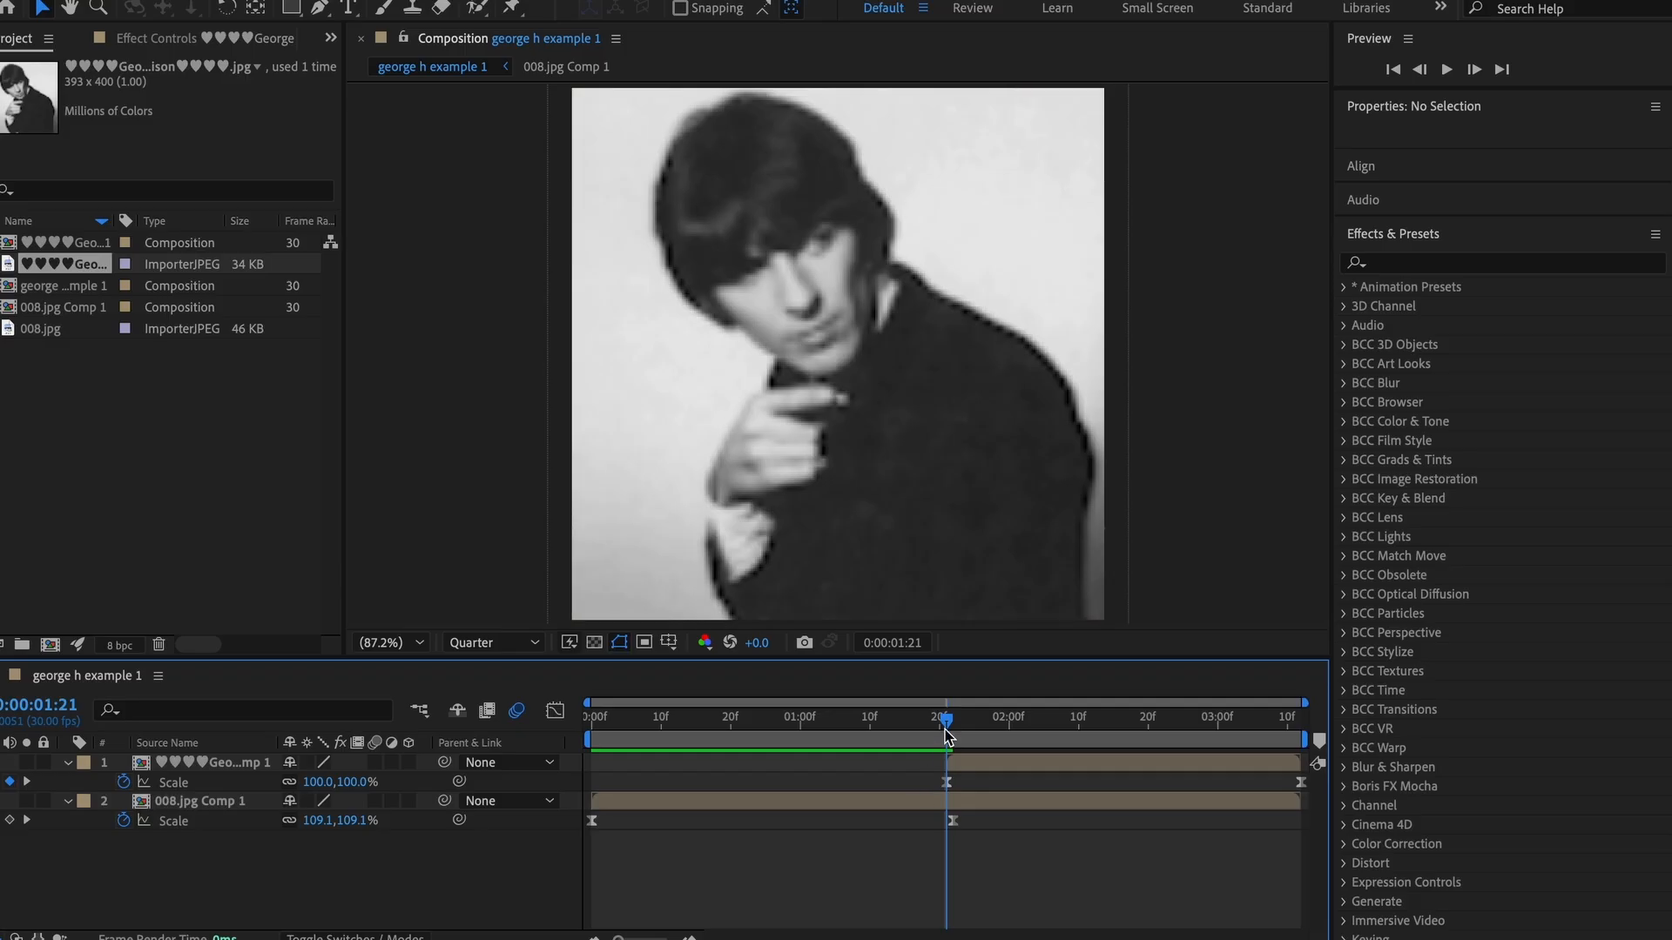
key("space")
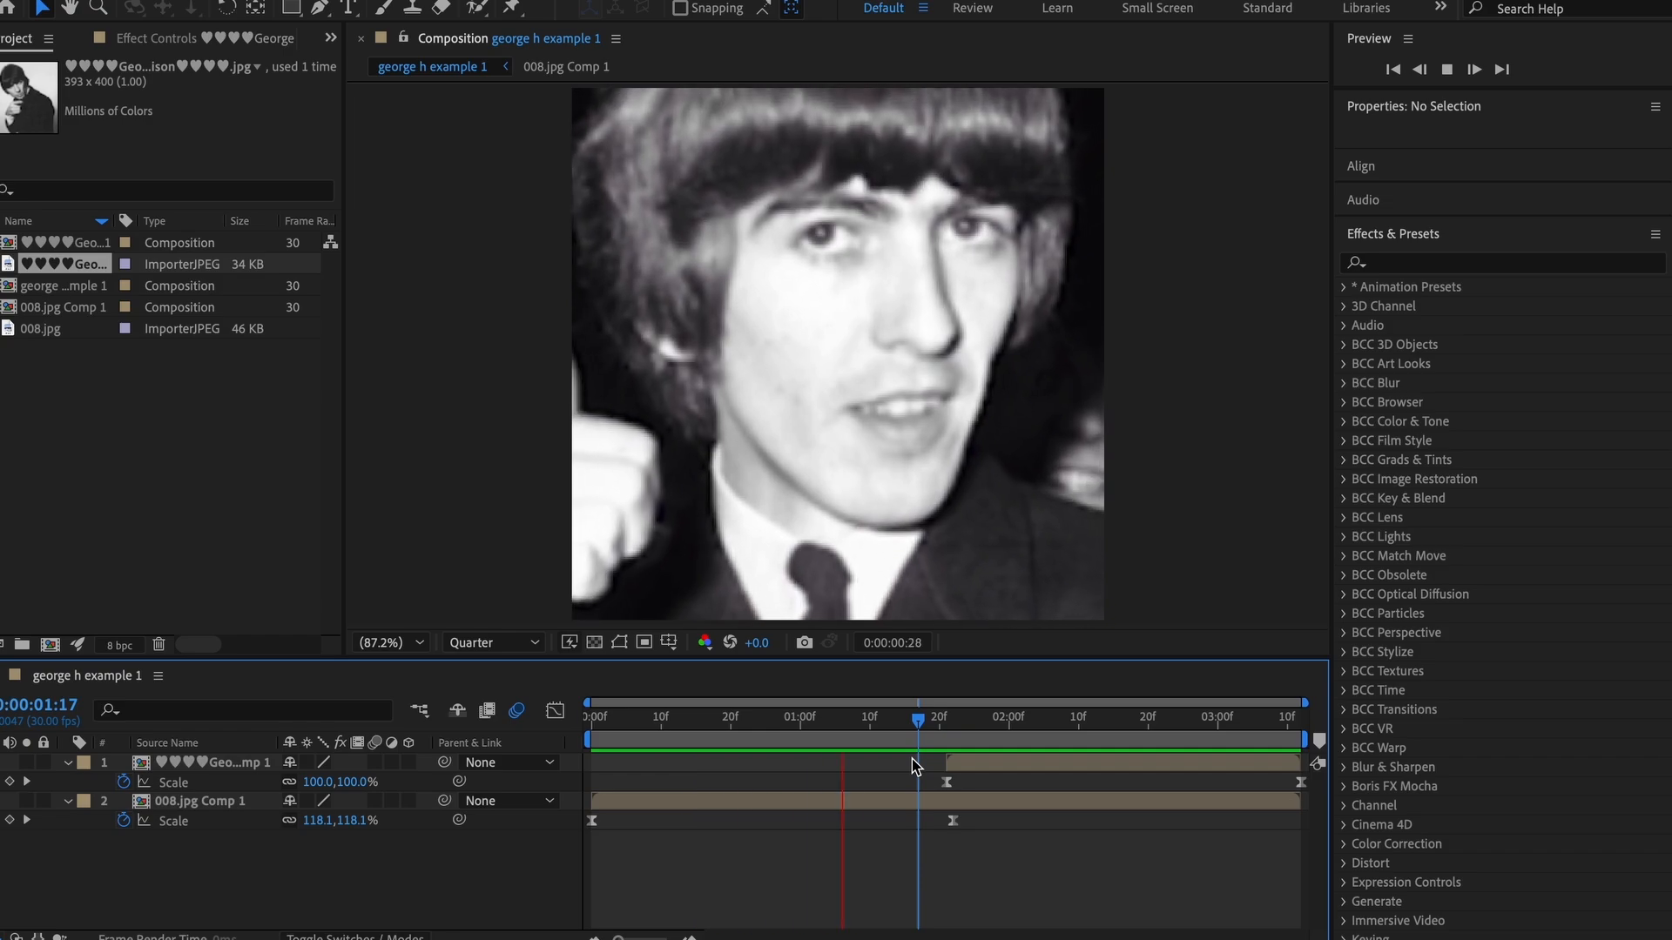
- Move the last Scale keyframe of 008.jpg Comp 1 to 0:00:01:21, cut away the rest of that layer, and preview
left_click_drag(961, 821, 955, 822)
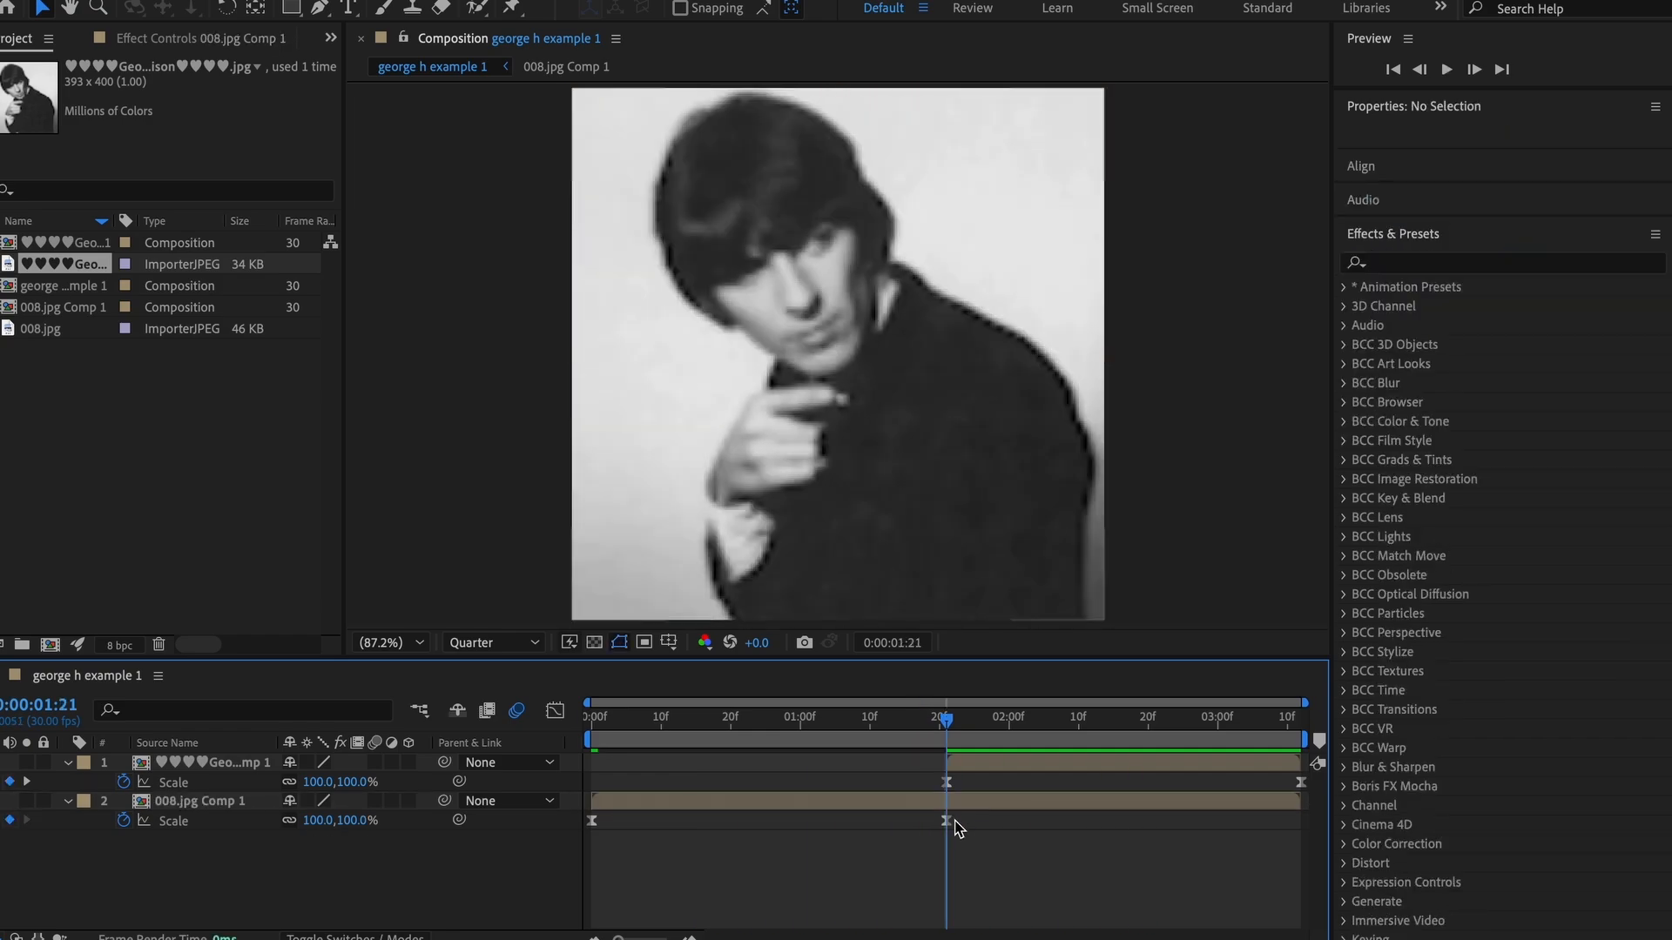
left_click(961, 801)
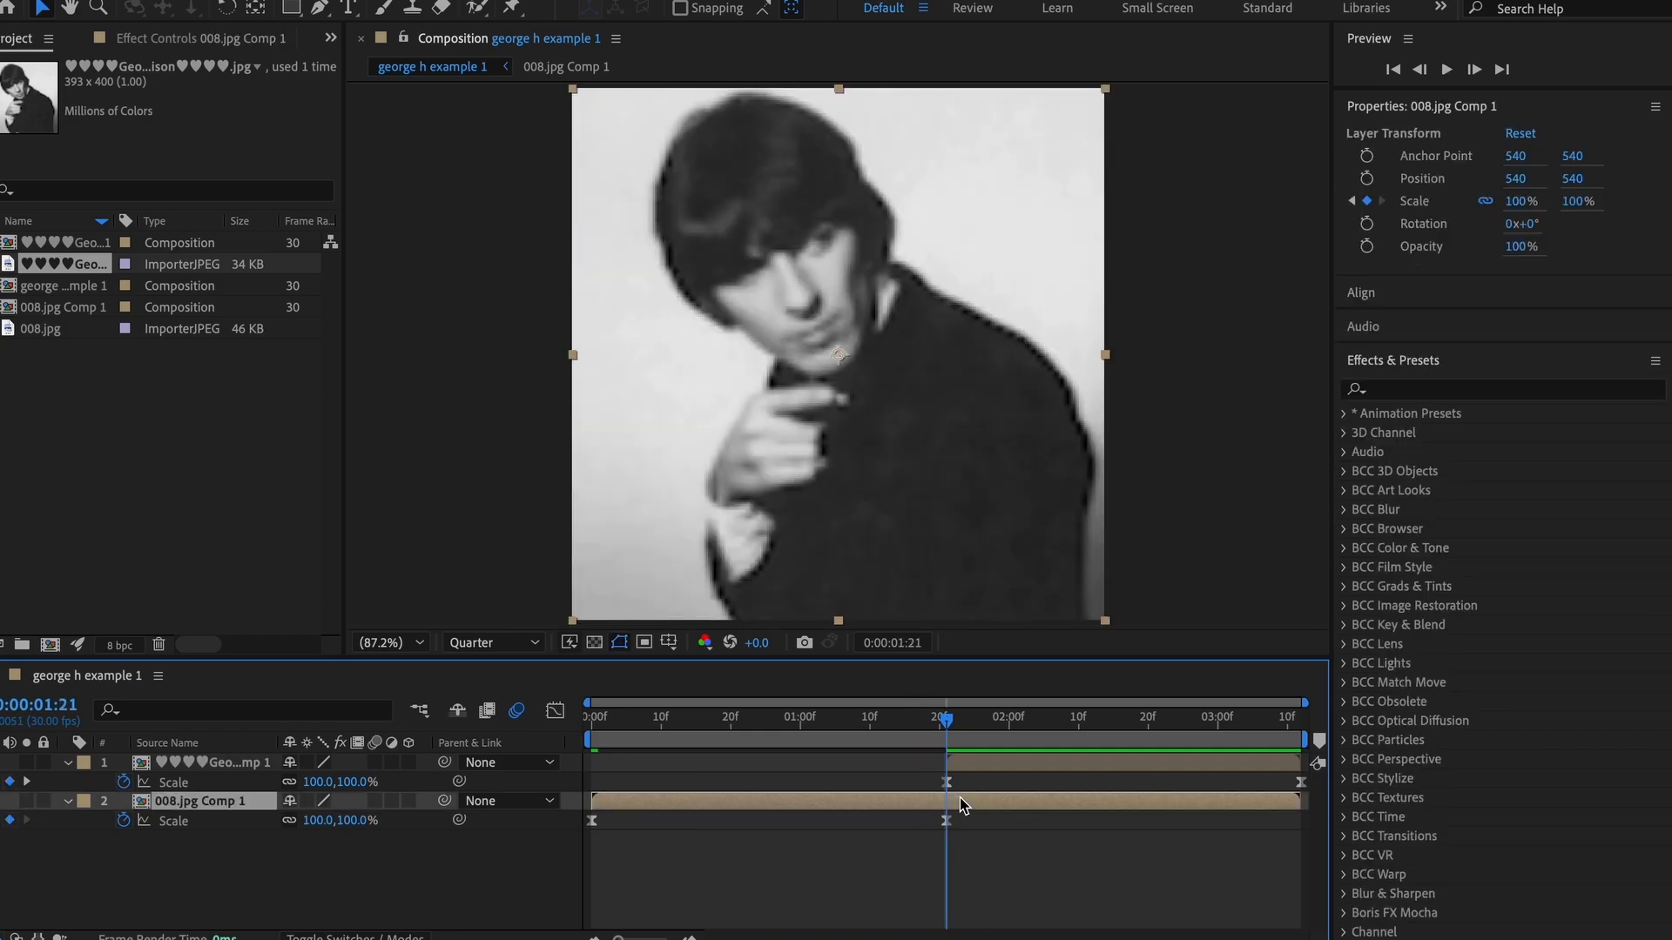
key("ctrl+shift+d")
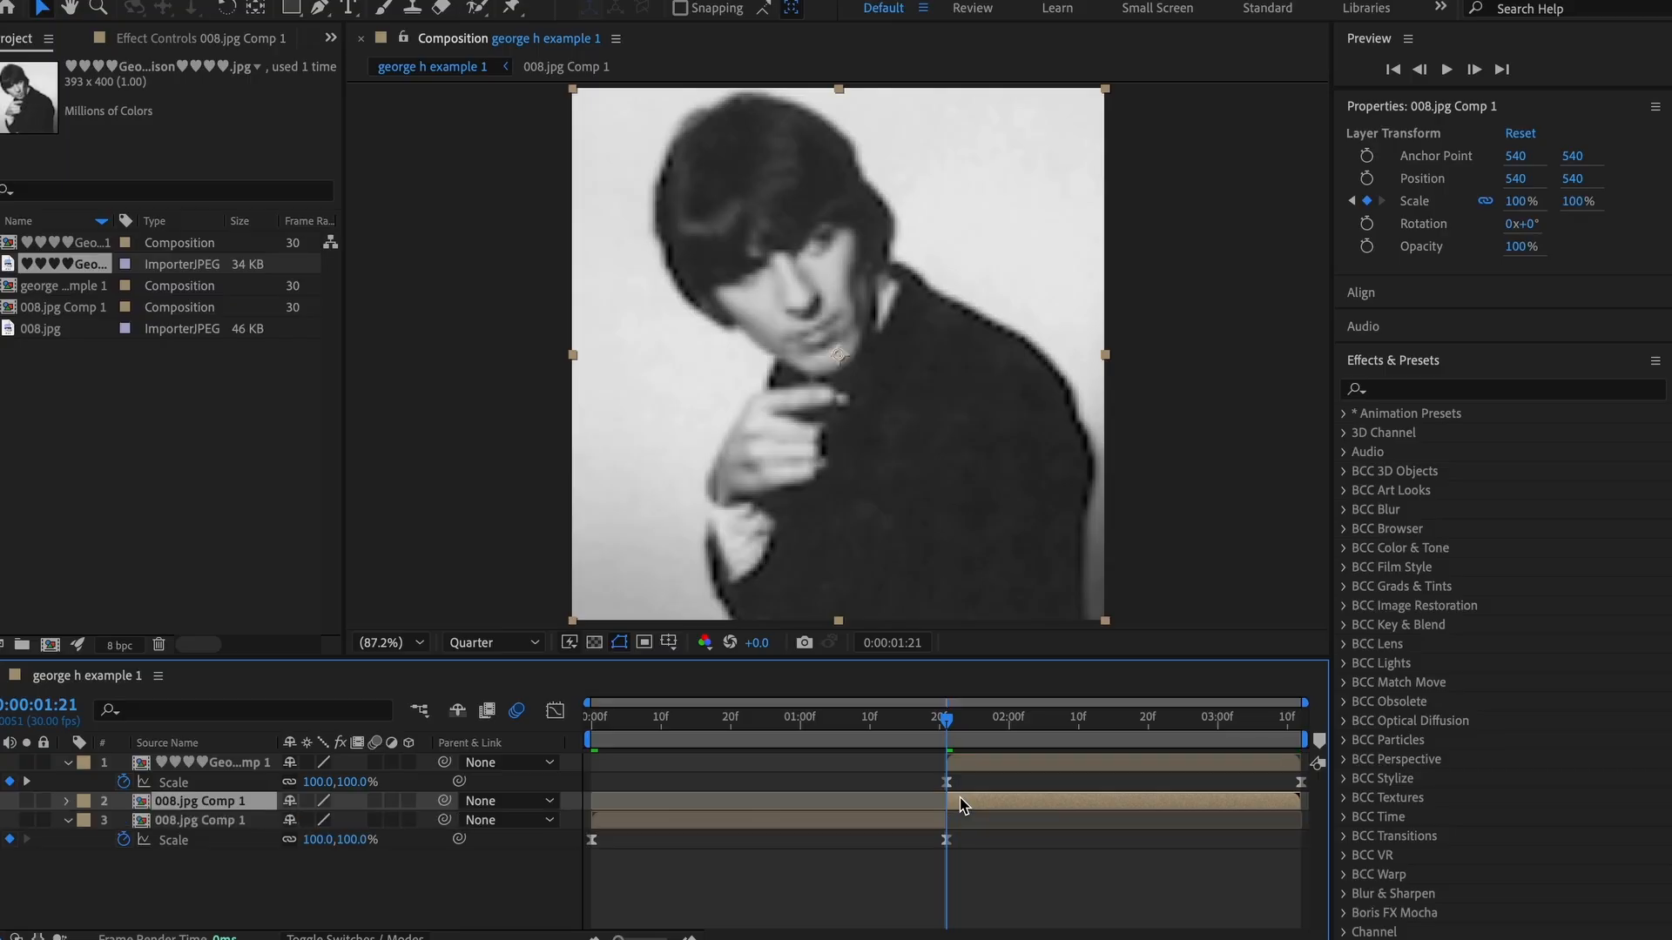
key("Delete")
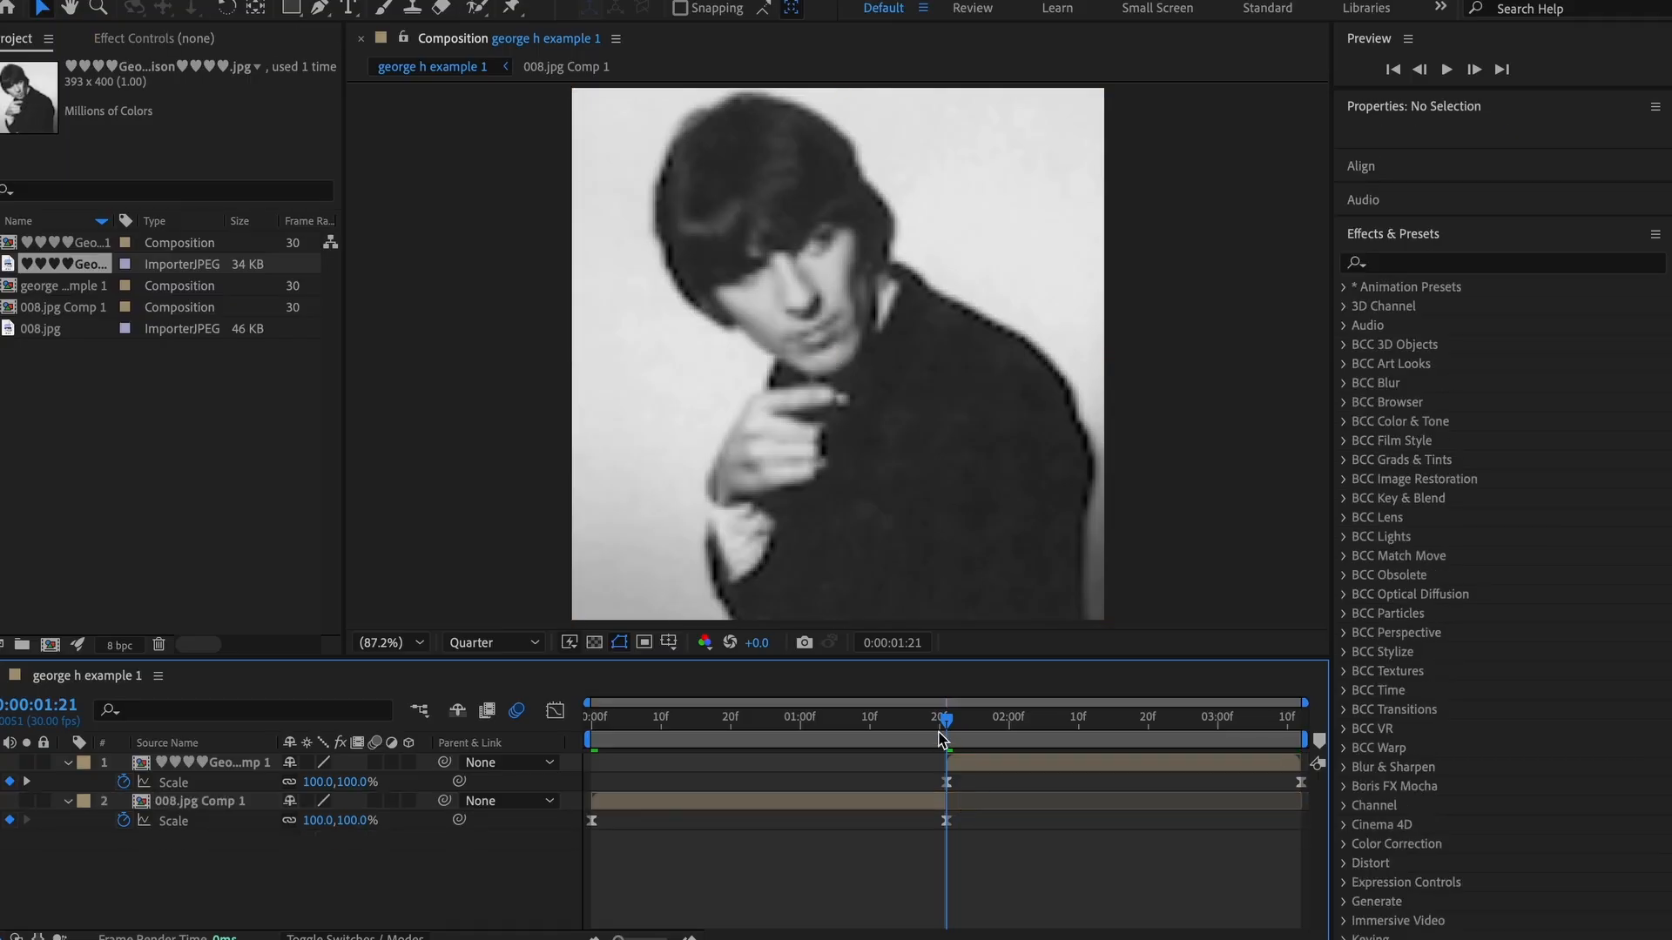
key("space")
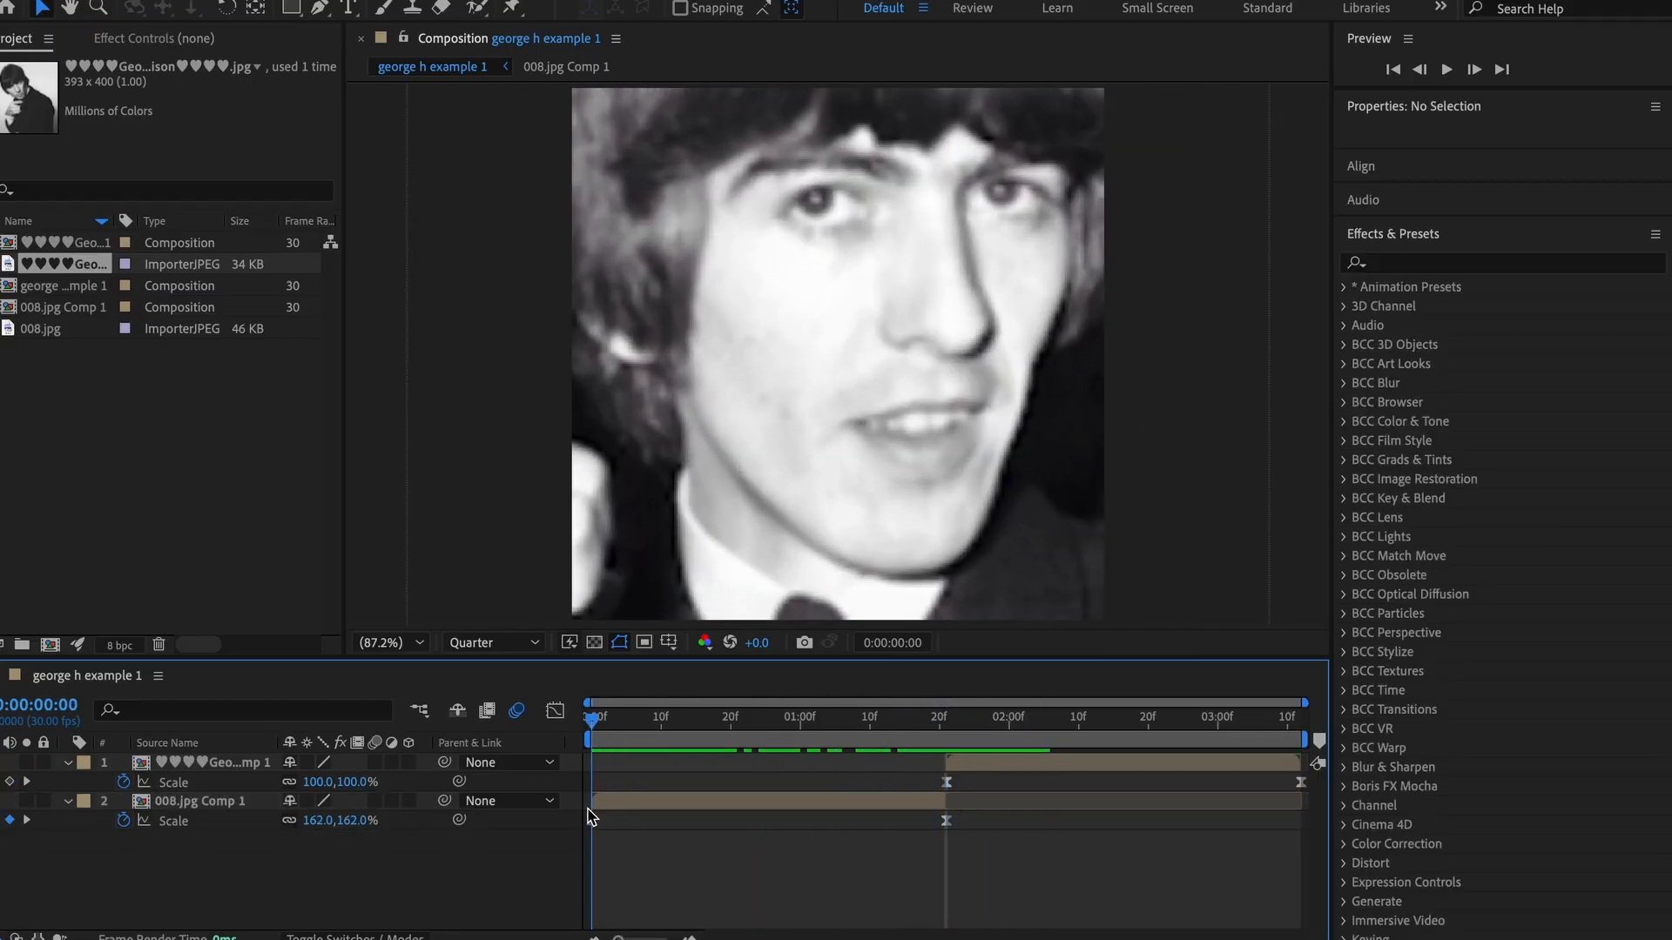
- Keyframe the Position of 008.jpg Comp 1 at 540, 540 at 0:00:00:22 and at 202, 540 at 0:00:01:17
left_click(591, 818)
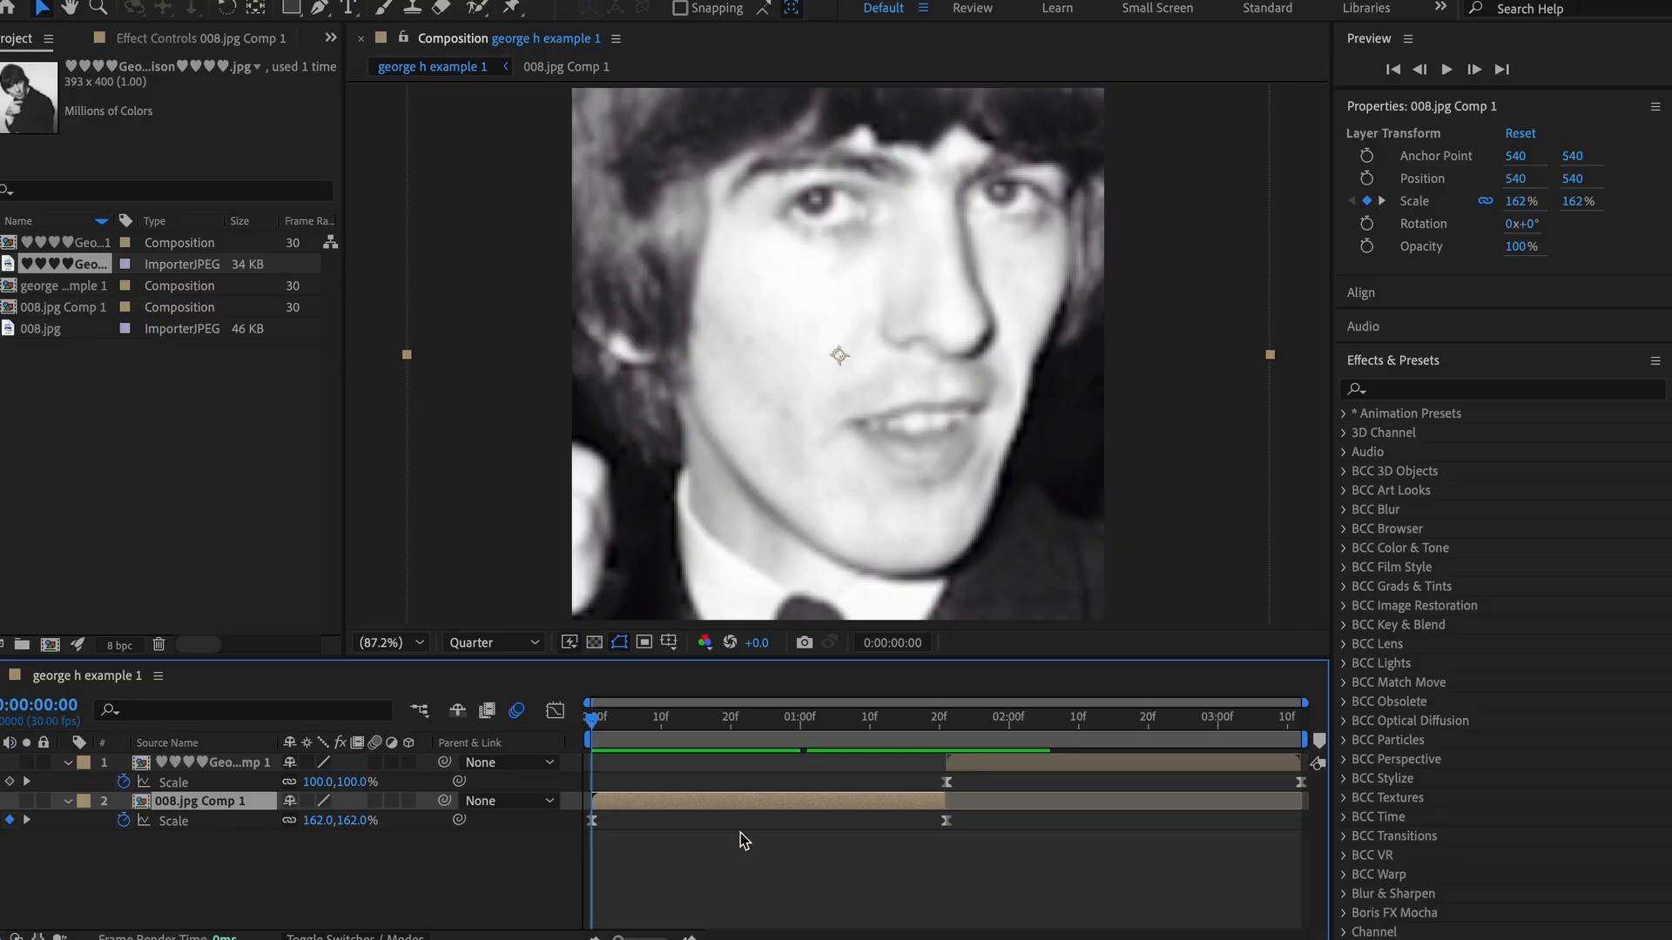
left_click_drag(796, 719, 743, 807)
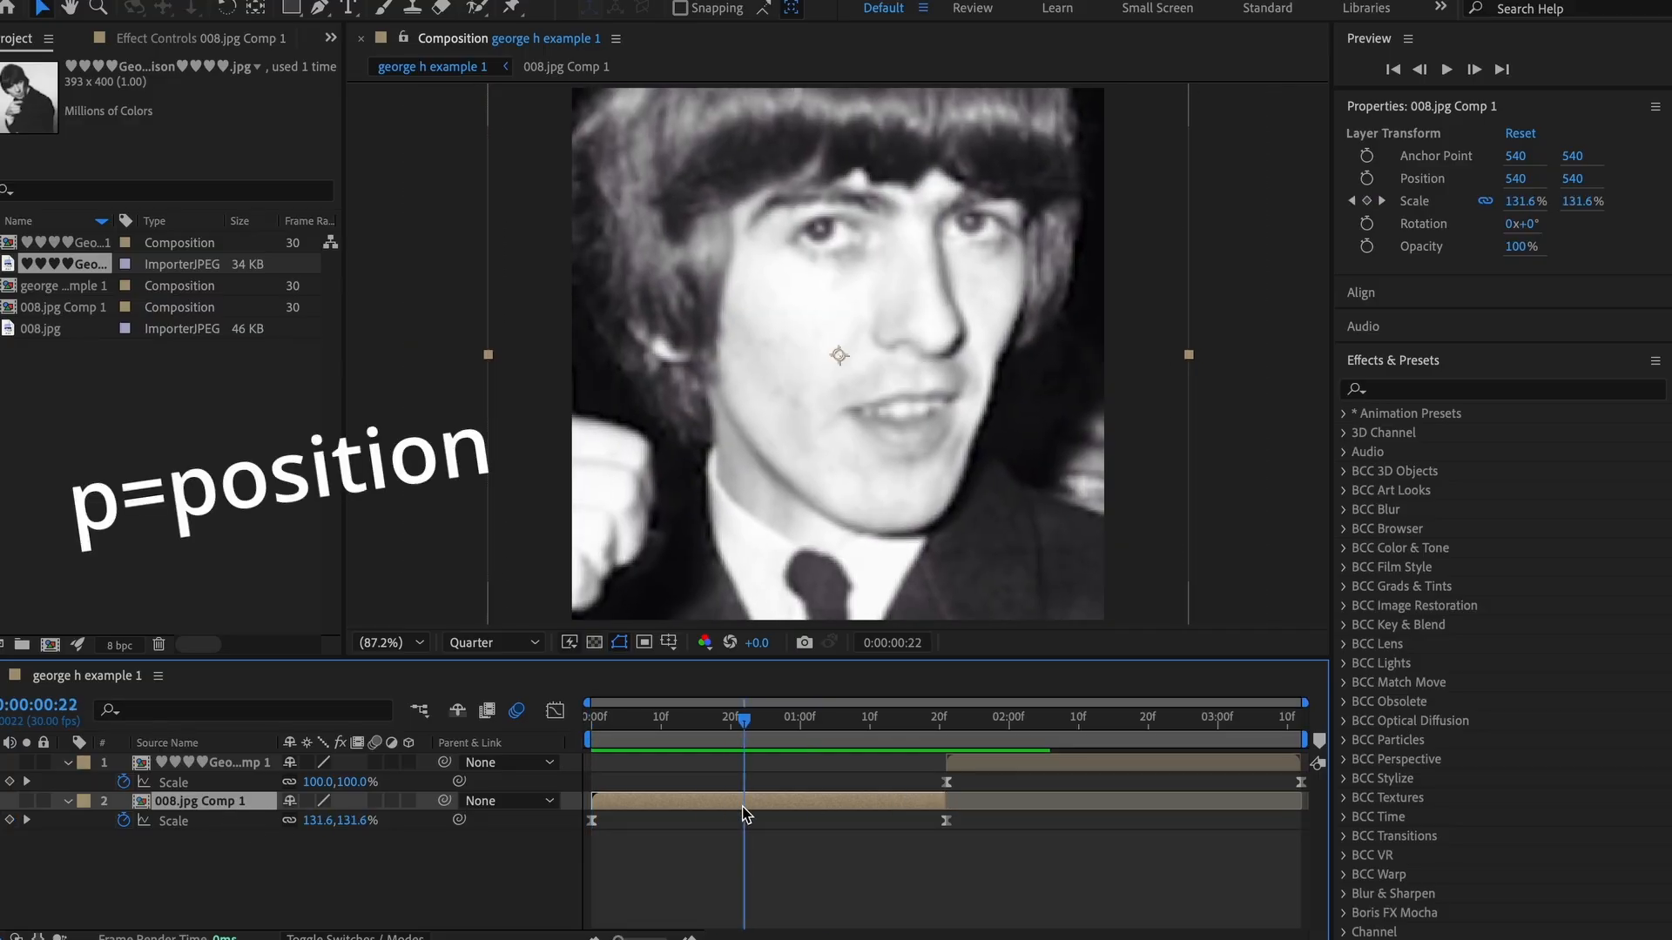
key("p")
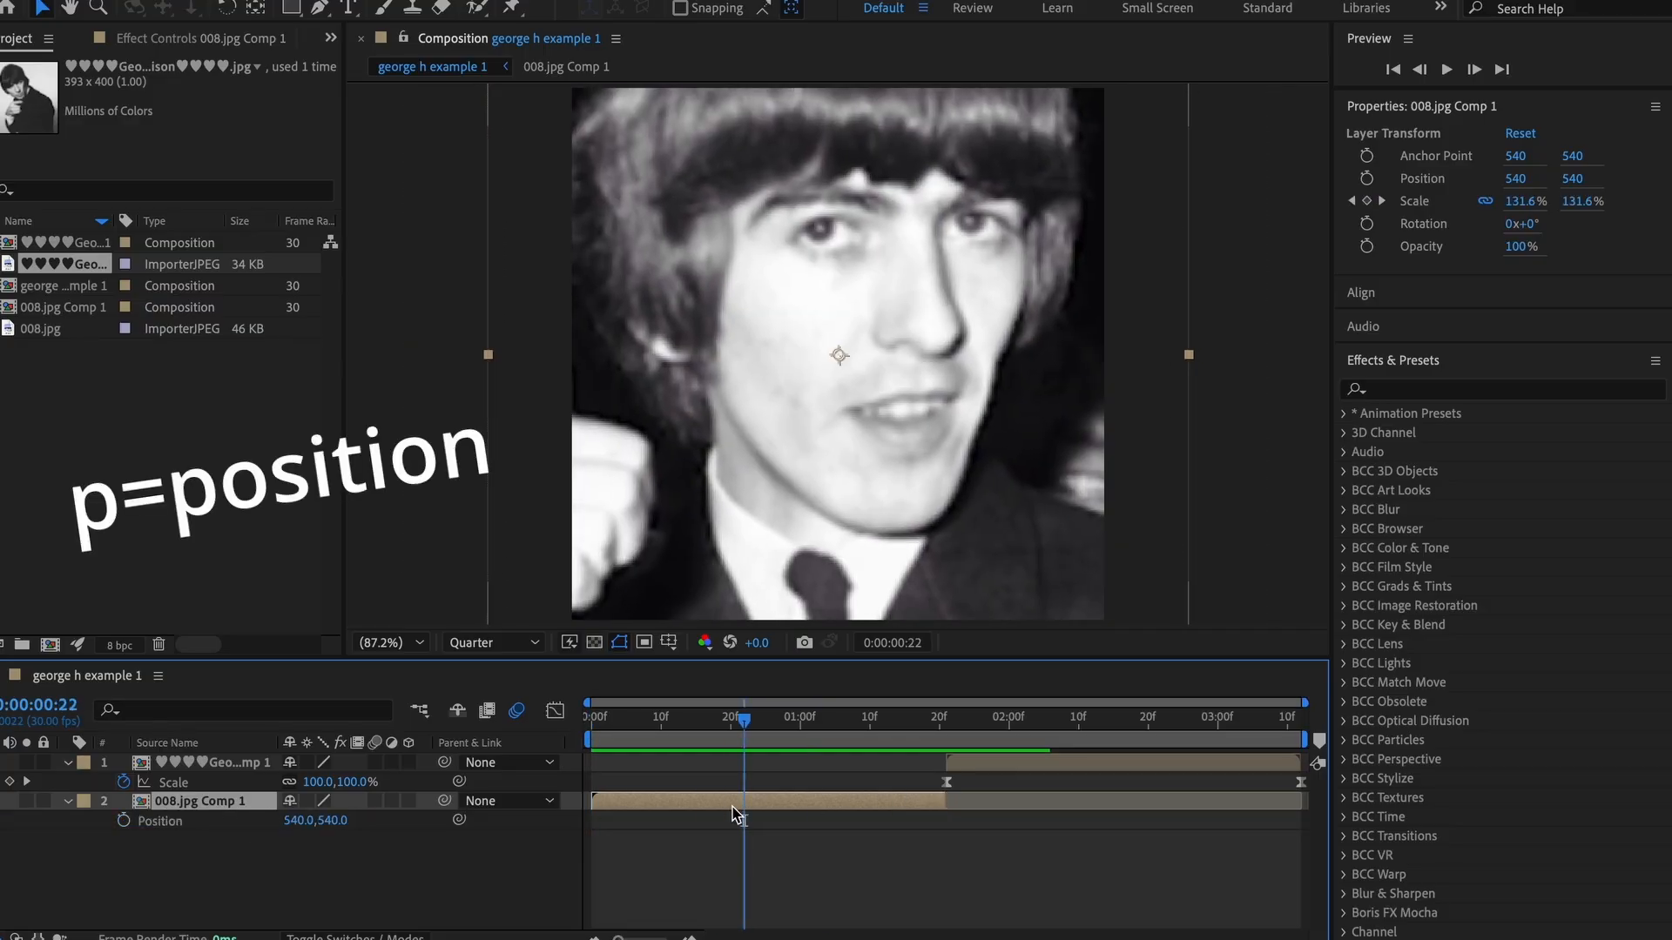
left_click(123, 820)
left_click(918, 716)
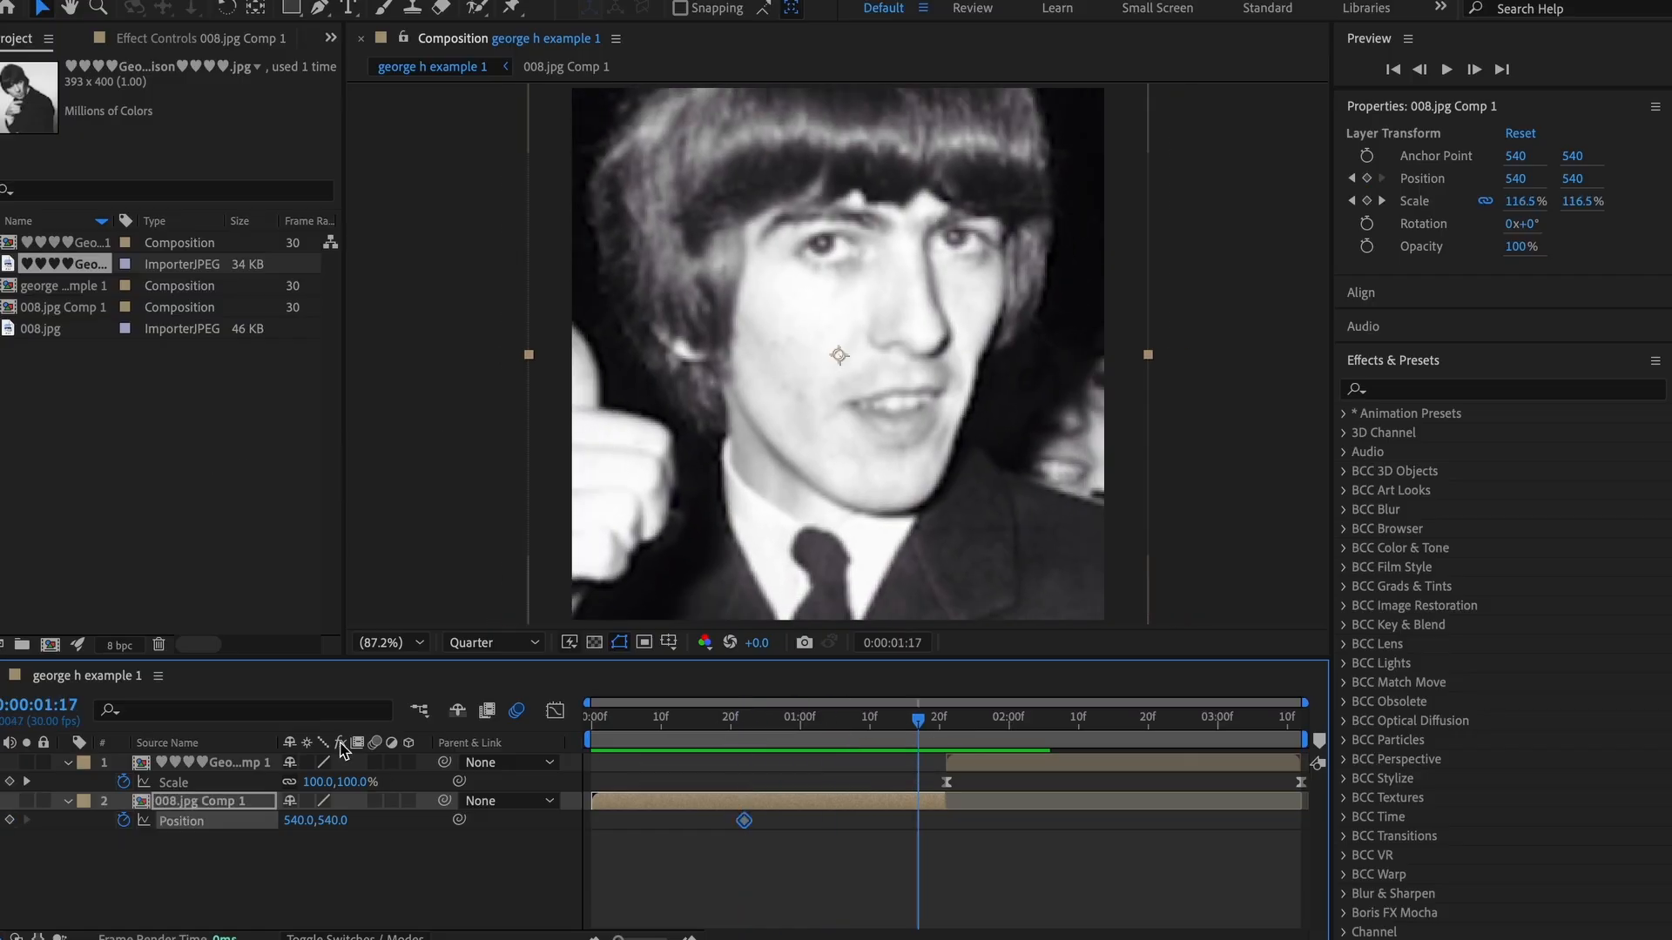
left_click_drag(301, 831, 594, 799)
left_click_drag(594, 798, 4, 818)
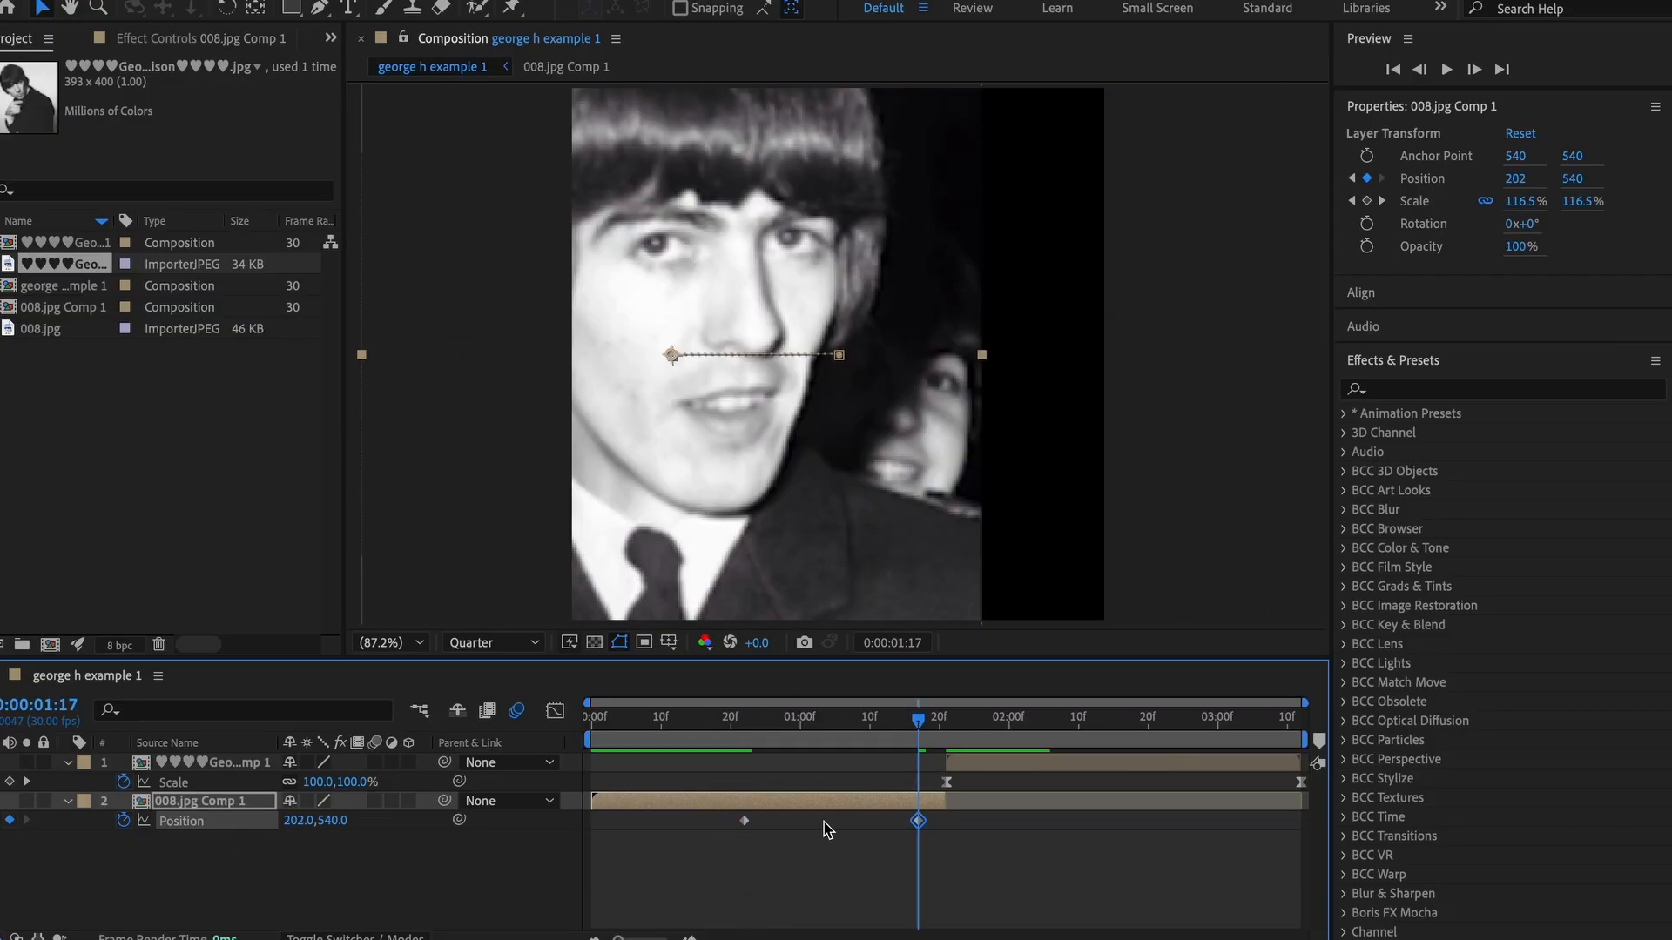
- Move the last Position keyframe of 008.jpg Comp 1 to 0:00:01:21 and apply Easy Ease to both Position keyframes
scroll(963, 833, "up", 3)
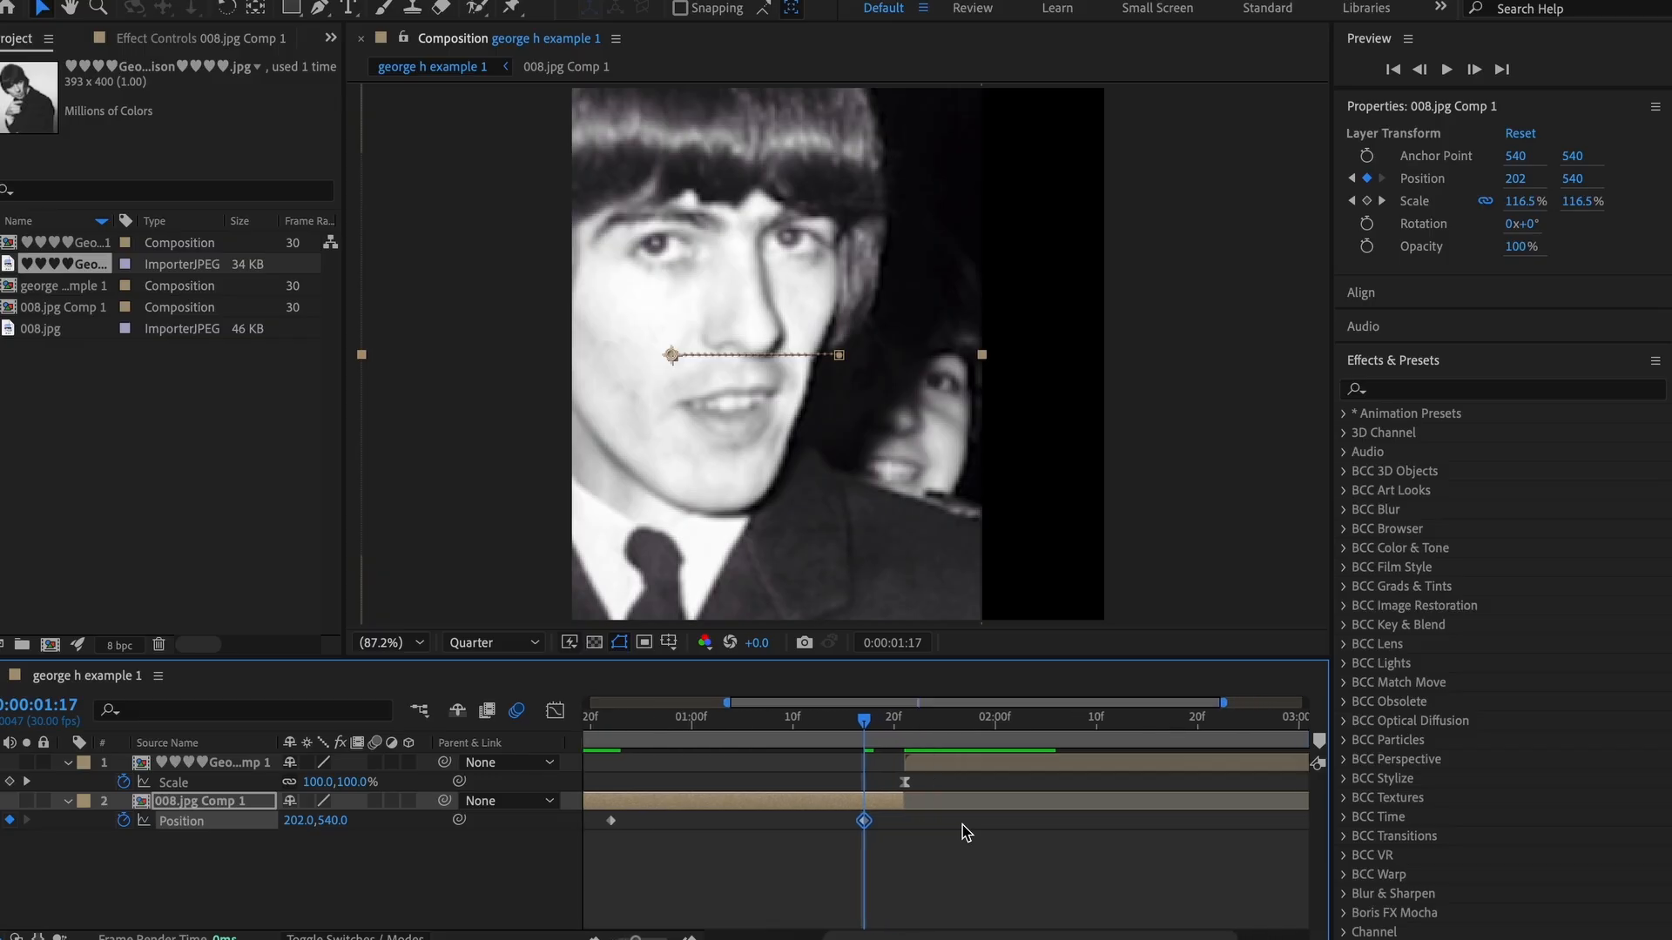
left_click_drag(863, 820, 907, 821)
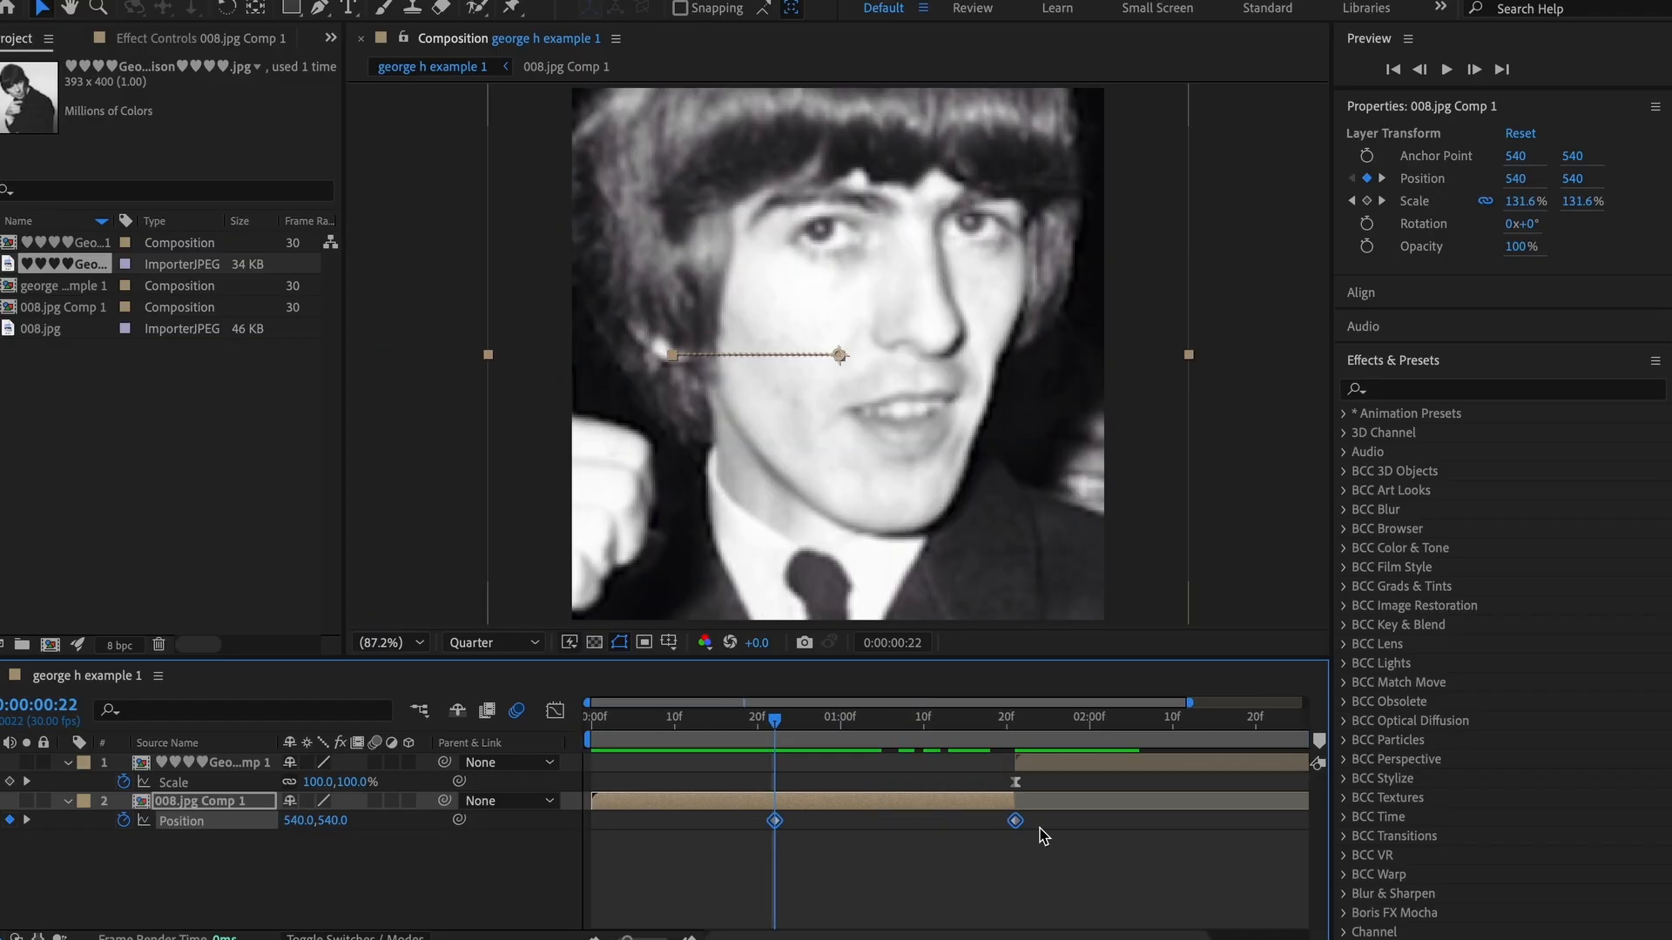
right_click(1016, 824)
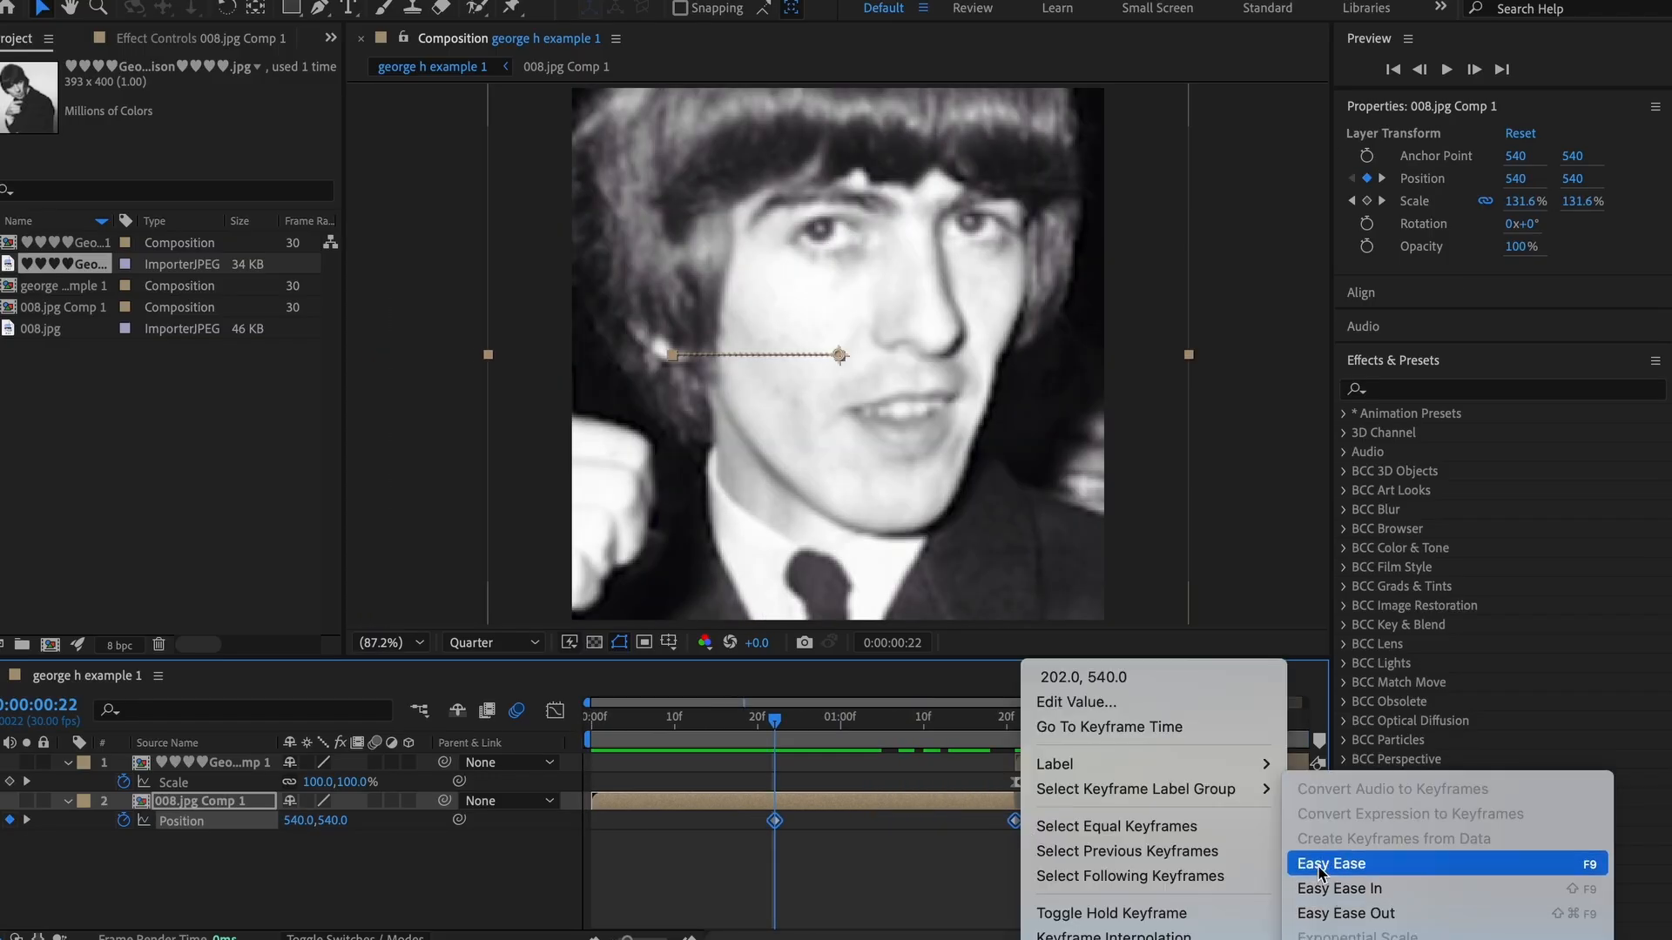
left_click(1332, 858)
- Reshape the Position speed graph of 008.jpg Comp 1 to rise slowly and peak sharply at the last keyframe, and preview the composition
left_click(555, 710)
left_click(719, 916)
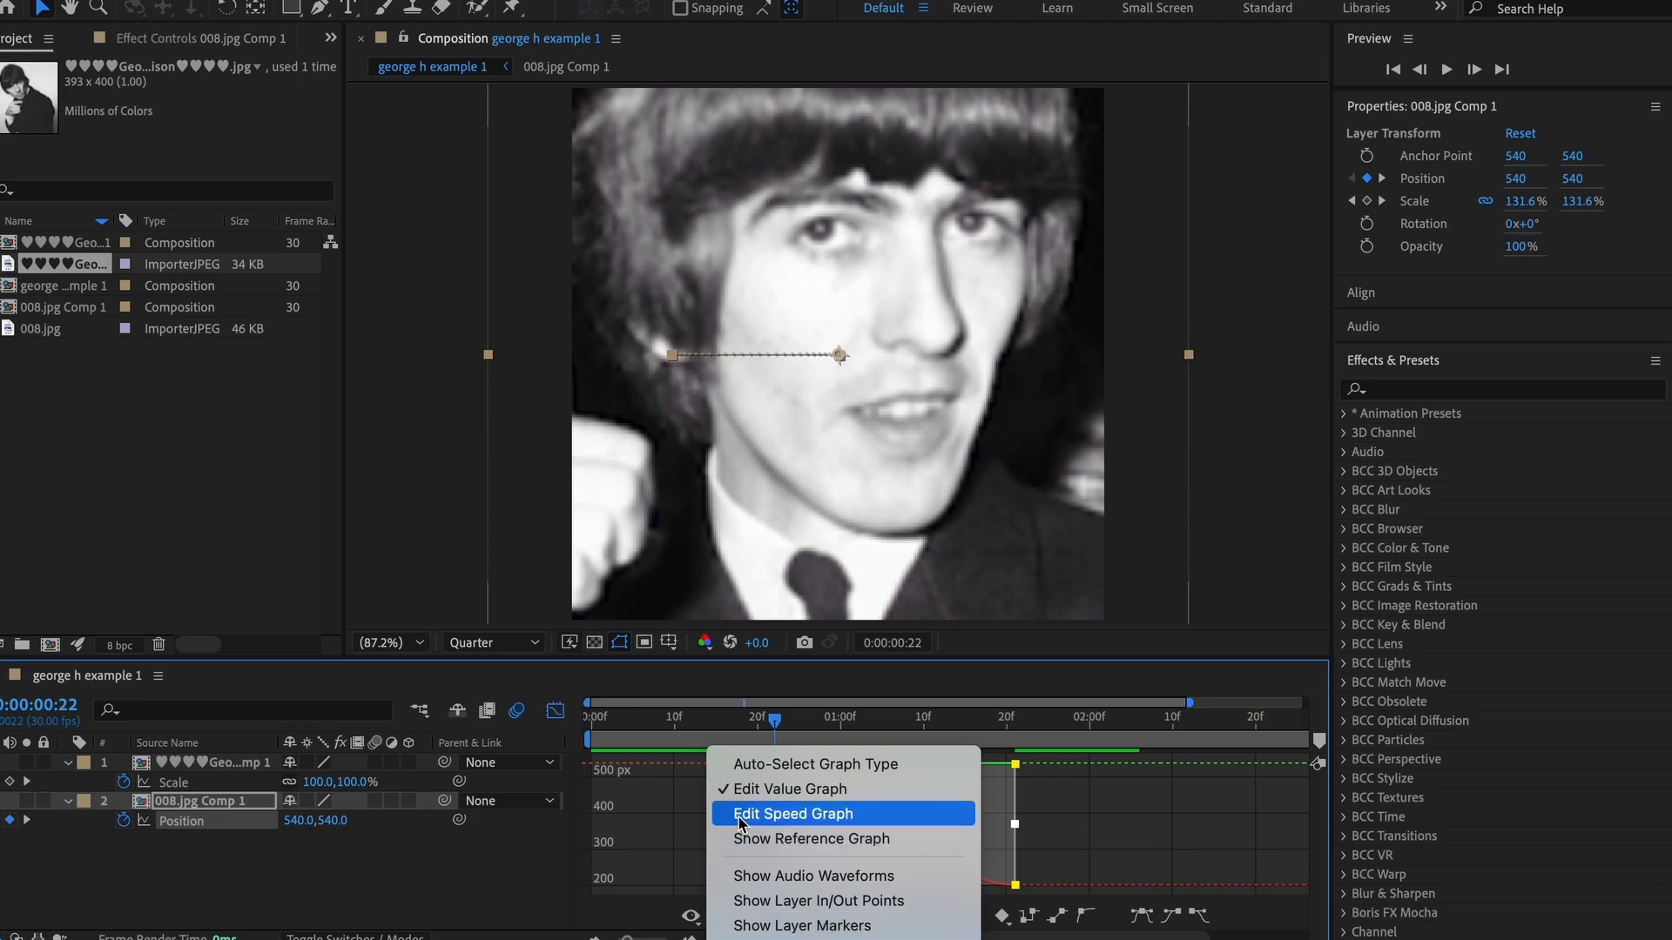
left_click(784, 816)
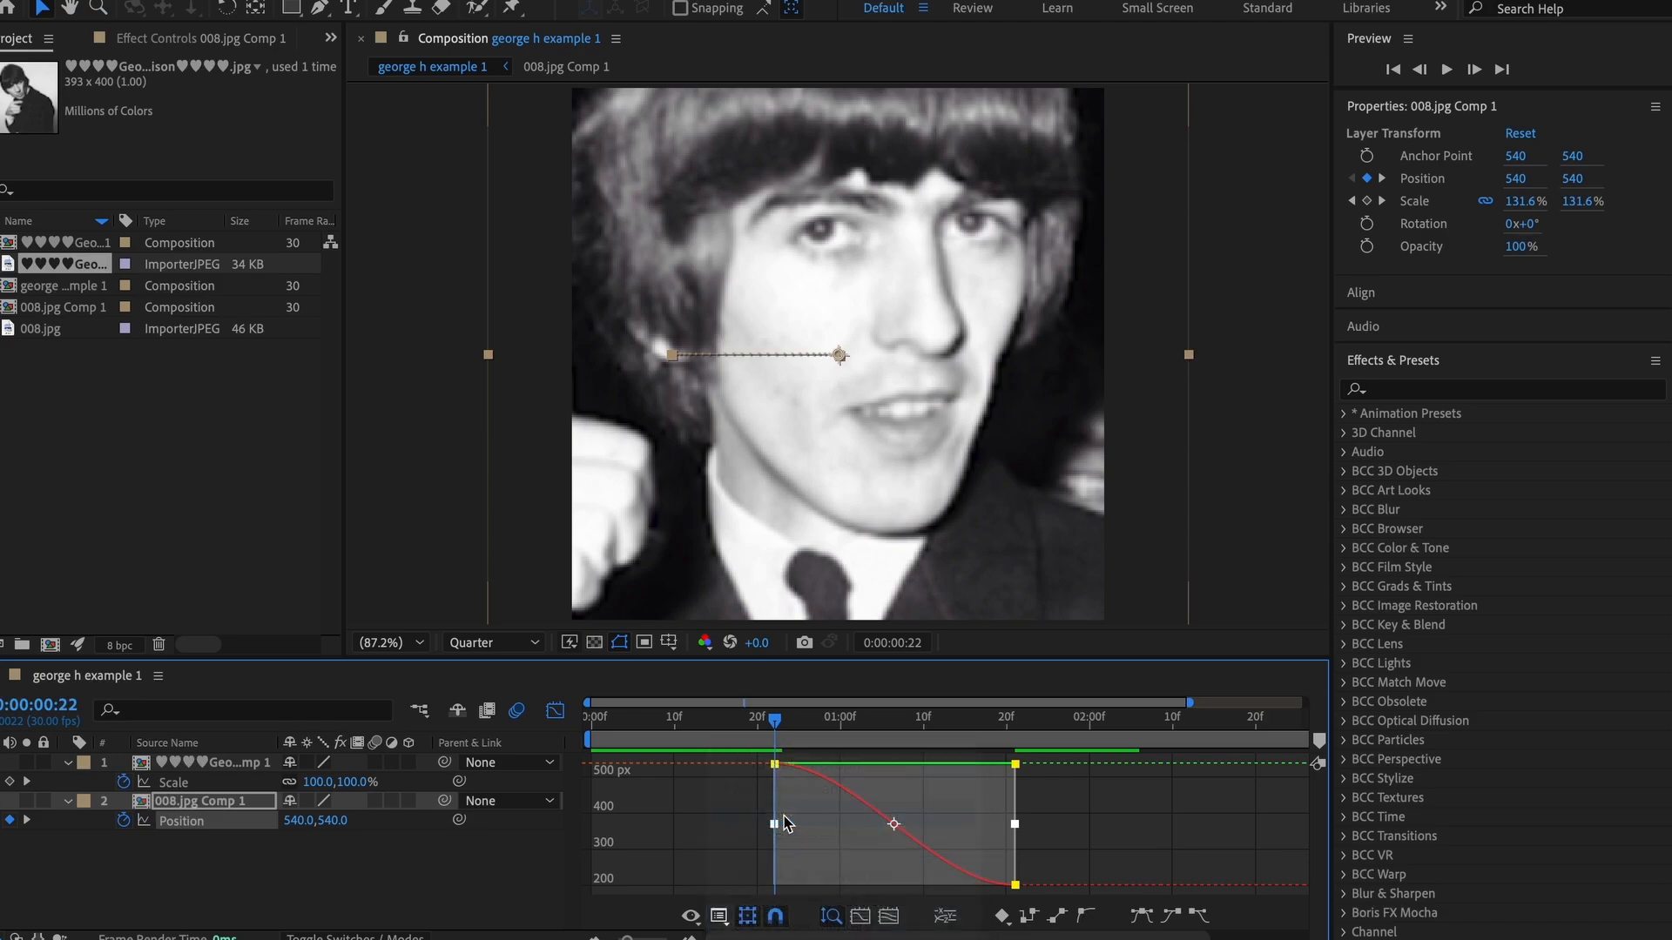
left_click_drag(815, 879, 1010, 886)
key("space")
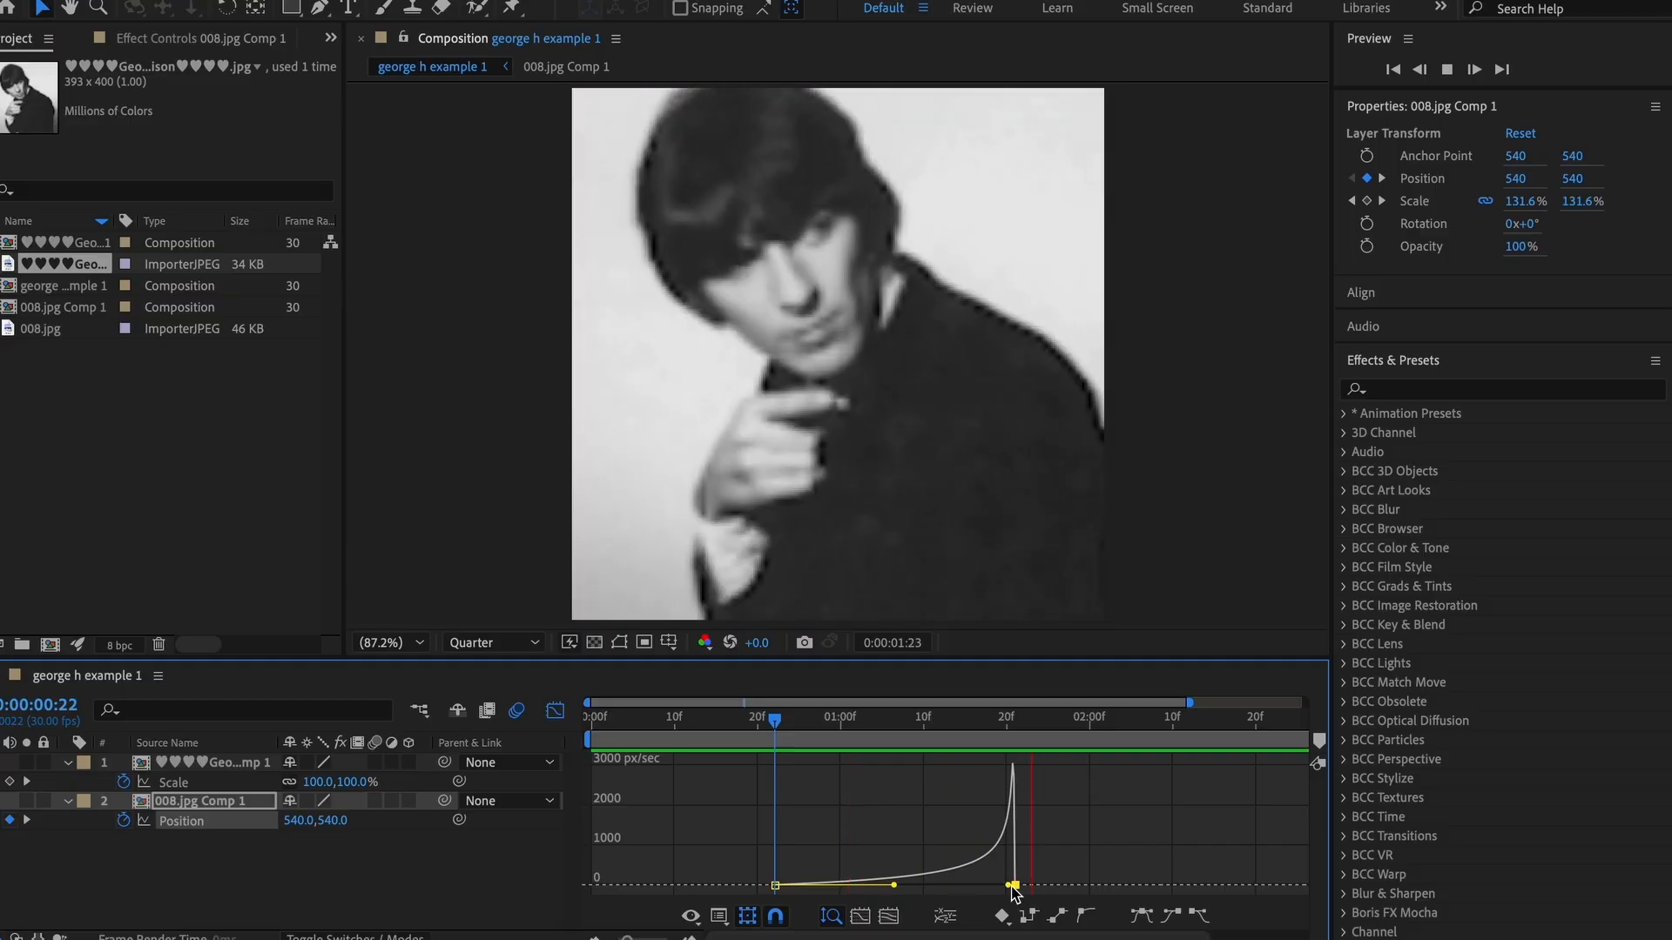
key("space")
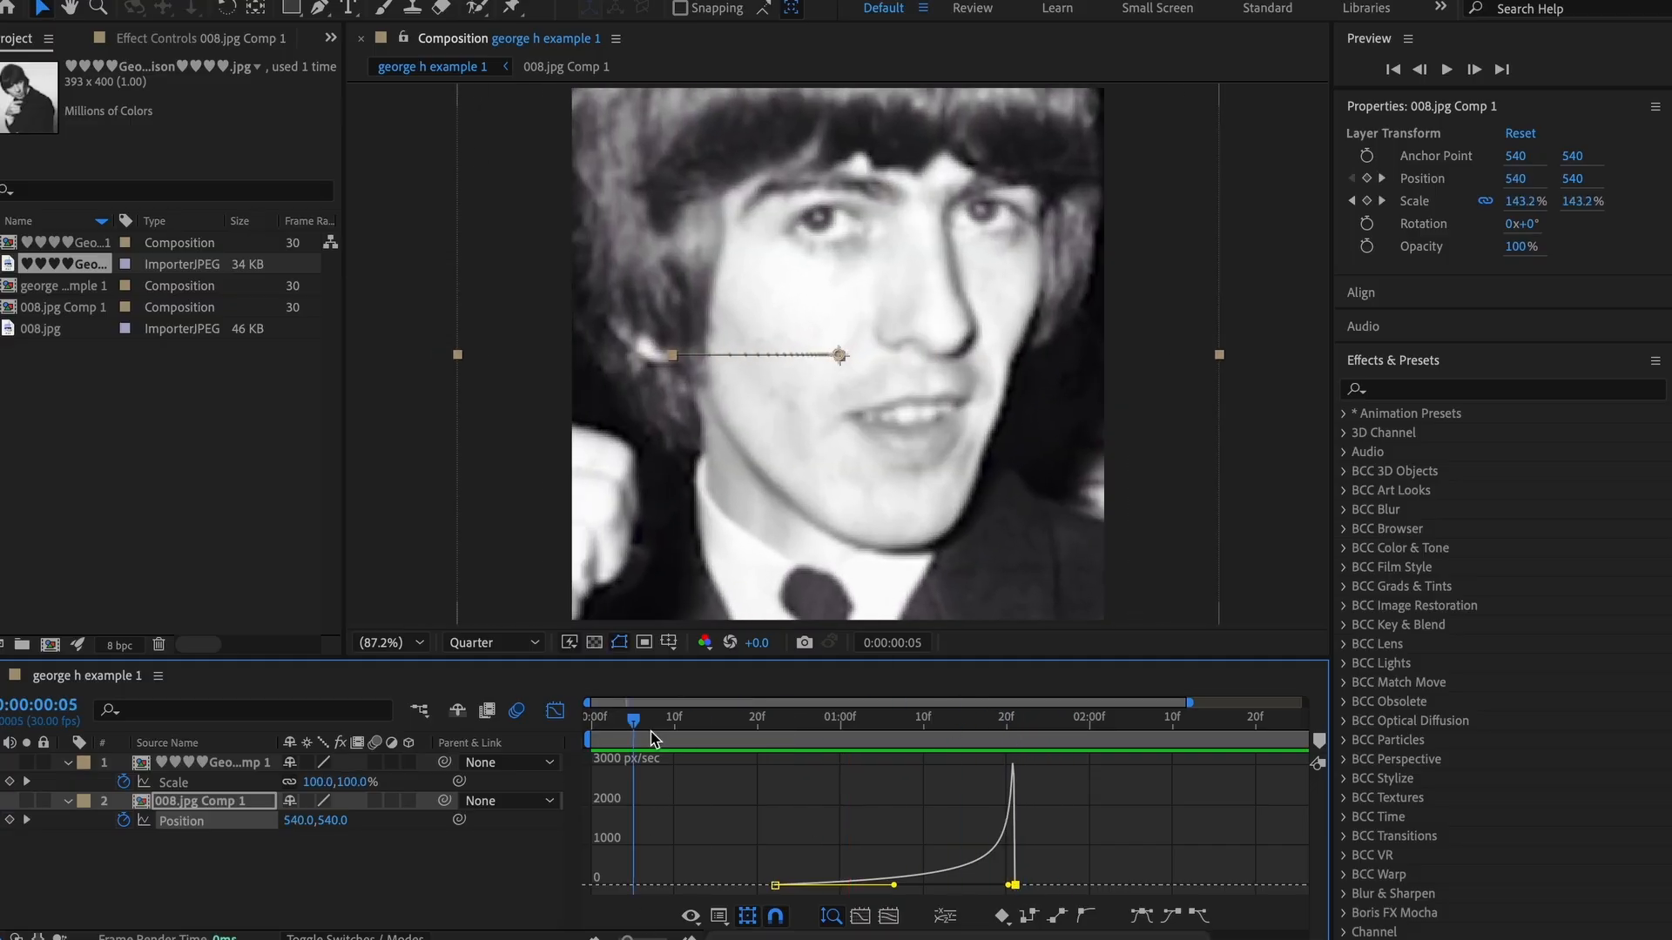
left_click_drag(647, 724, 522, 721)
left_click(555, 711)
left_click(739, 880)
key("space")
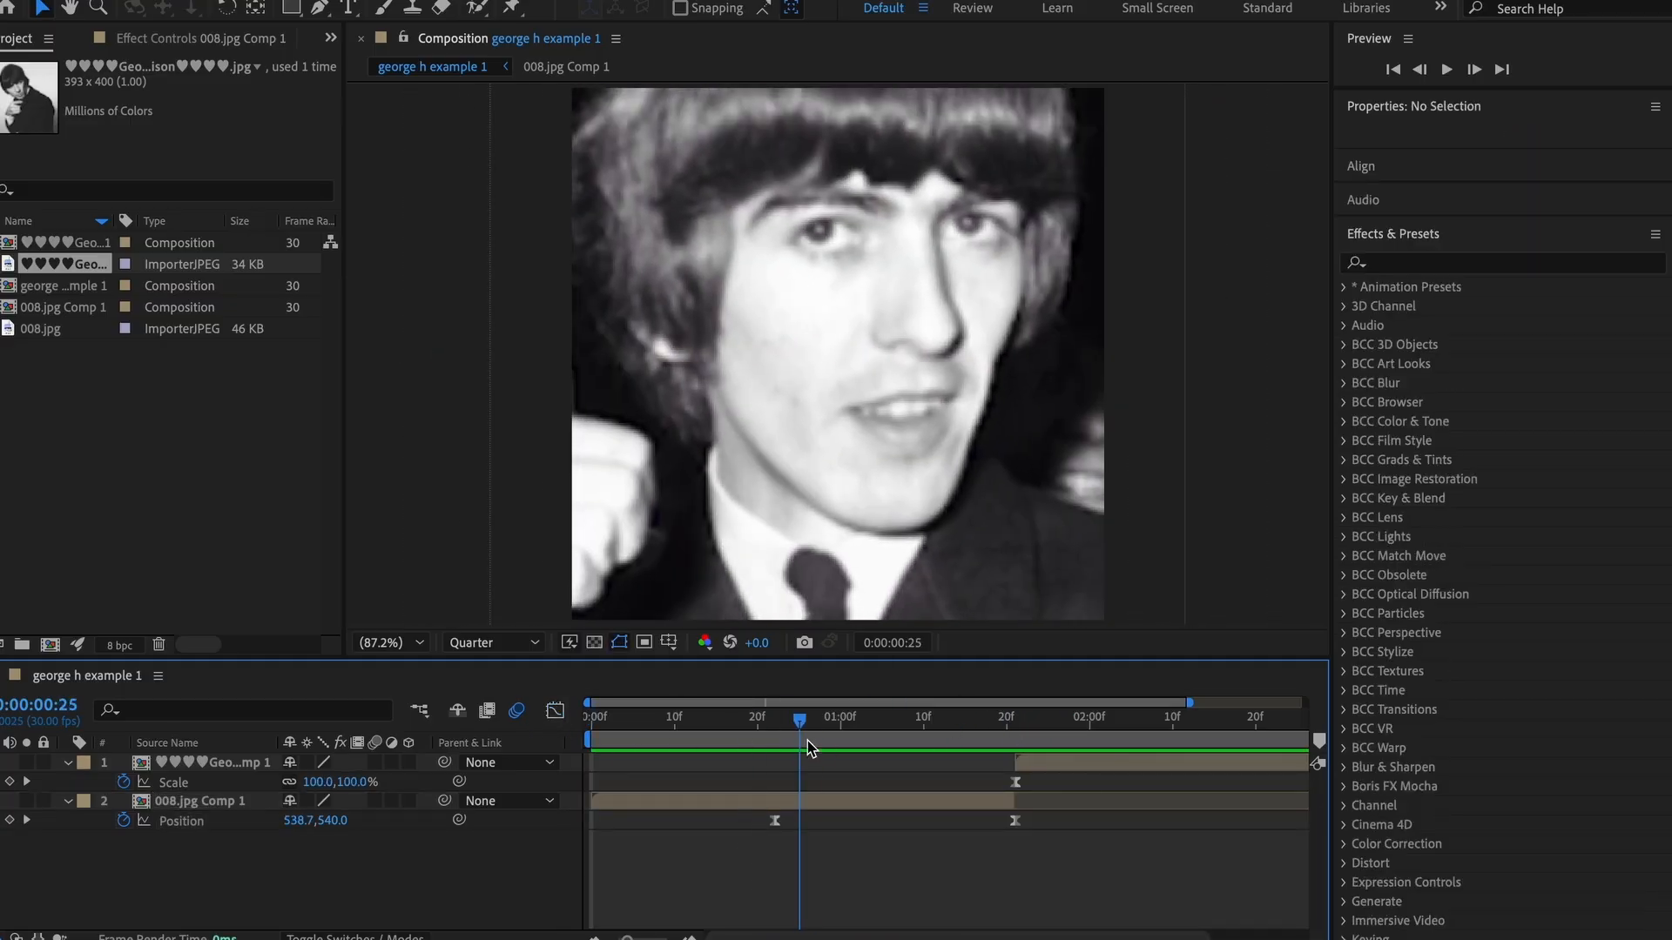
key("space")
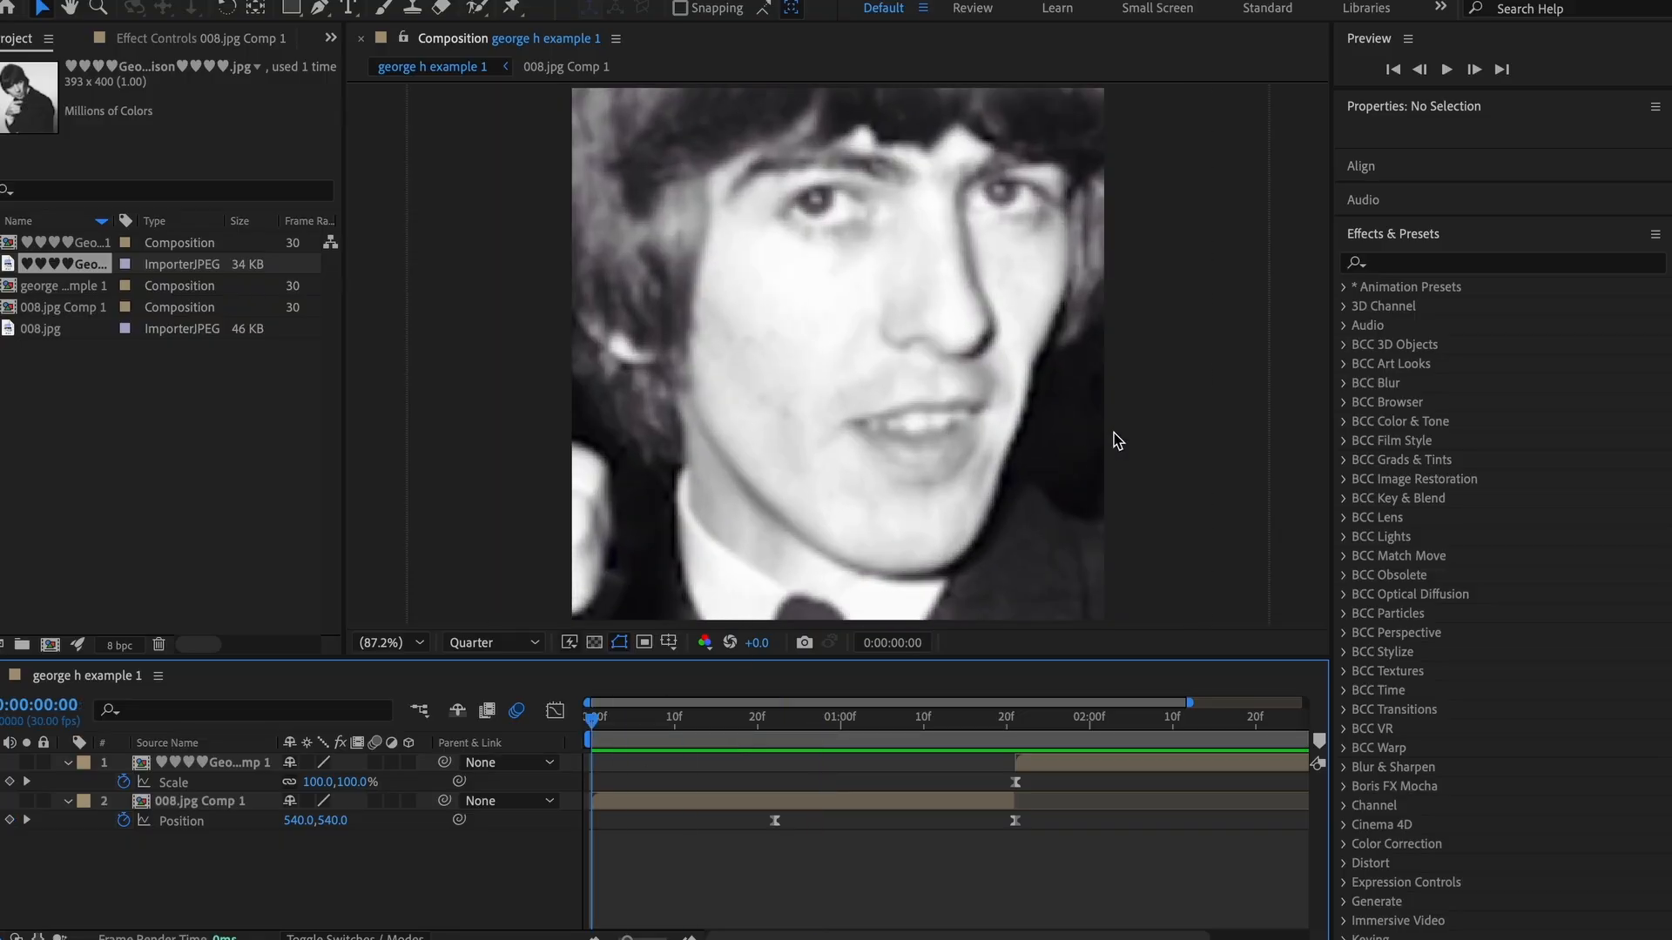
- Apply the Motion Tile effect to 008.jpg Comp 1 with an Output Width of 210
left_click(1404, 263)
type("mot")
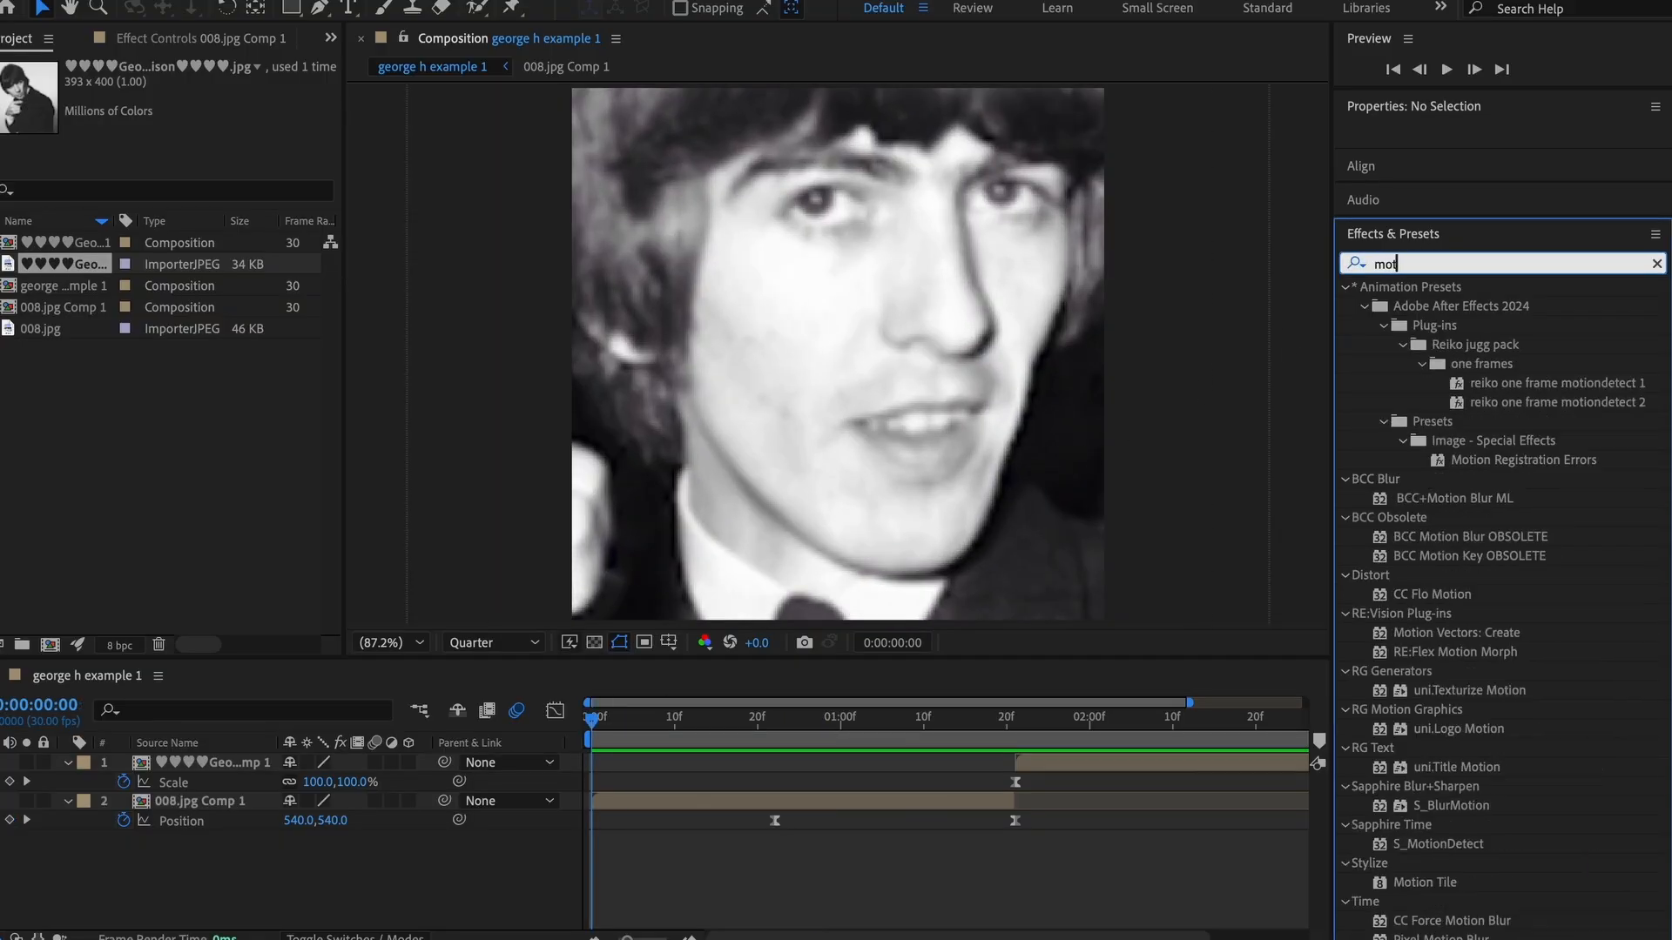
type("ion t")
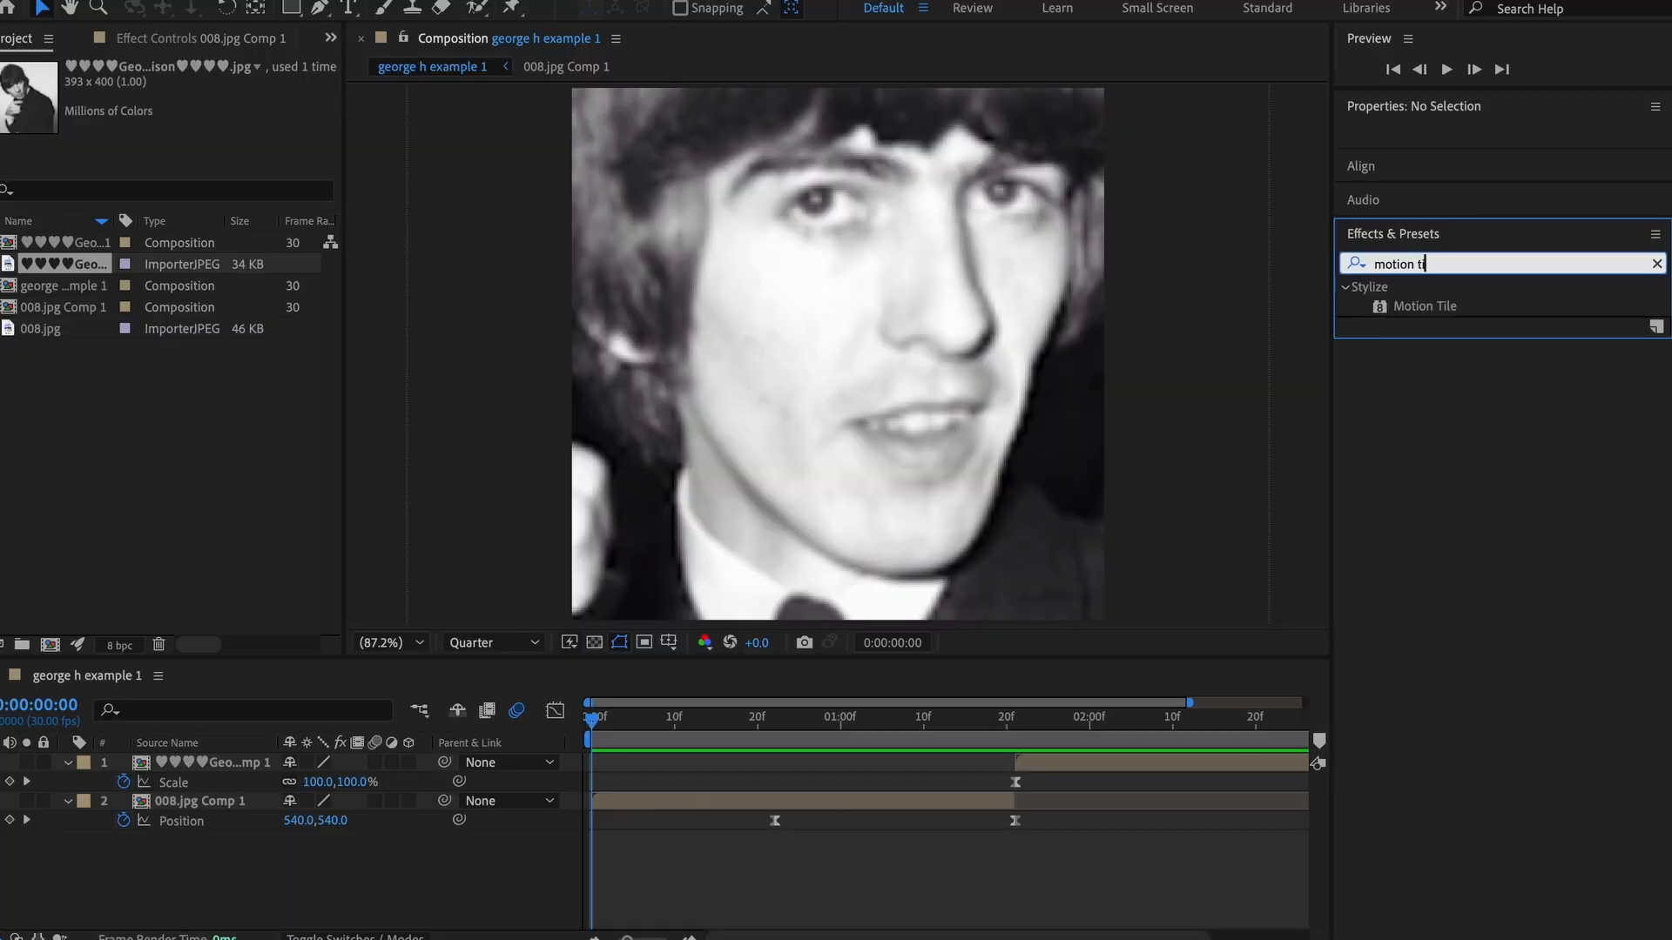
type("i")
left_click_drag(1412, 315, 1058, 531)
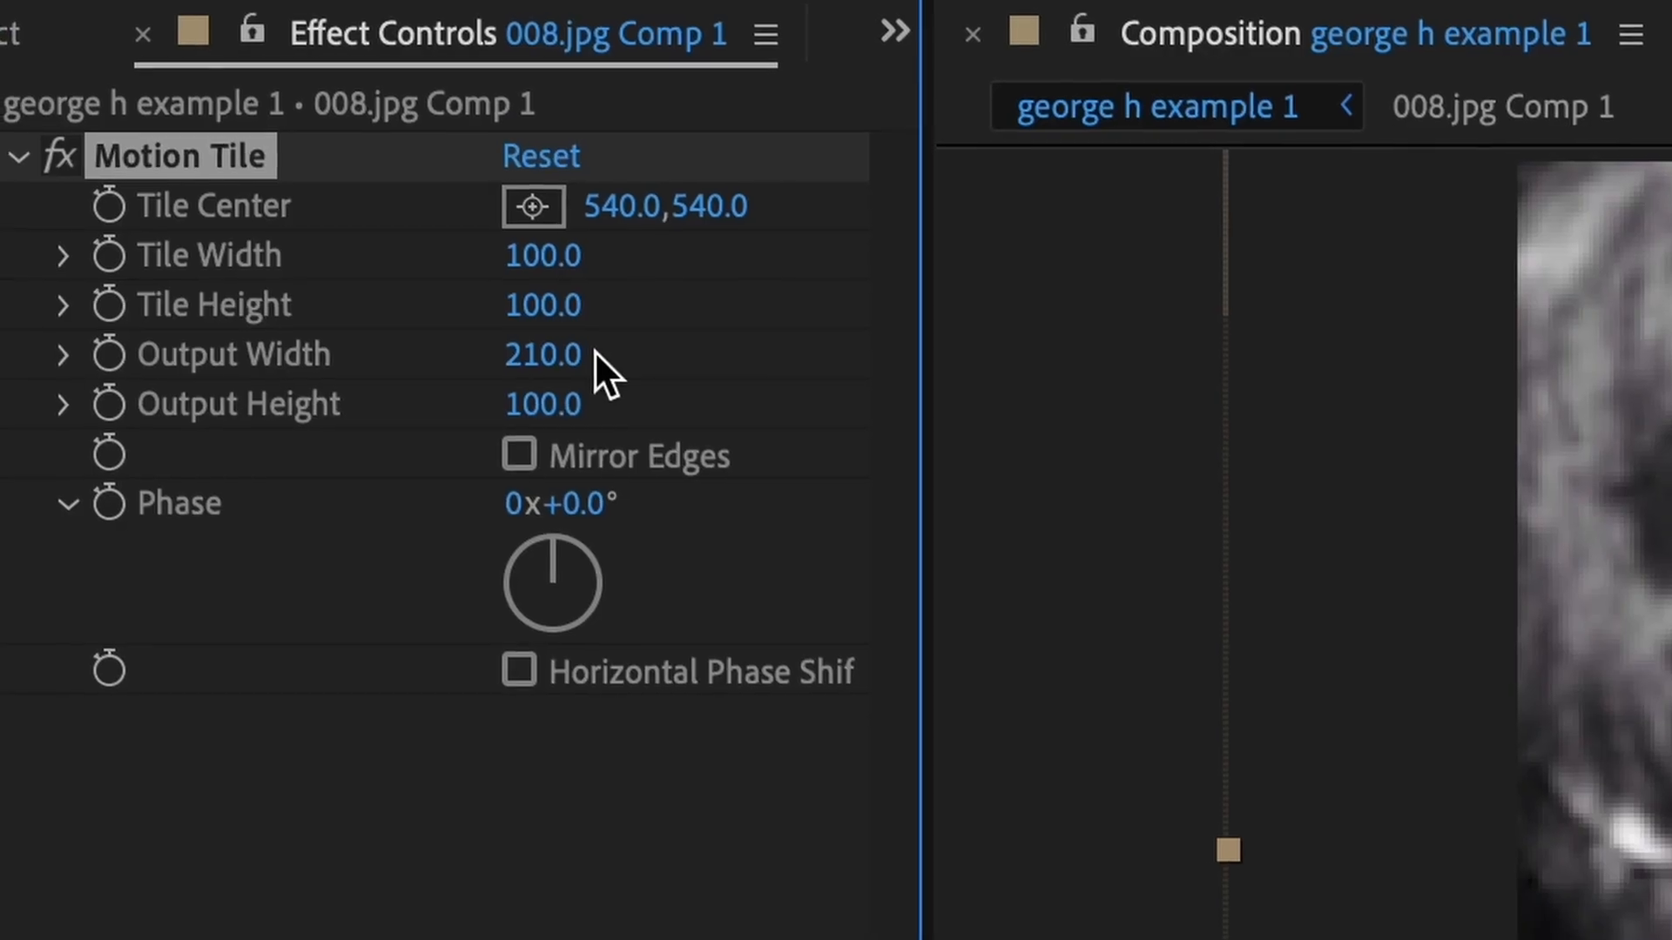
- Set the Motion Tile Output Height of 008.jpg Comp 1 to 180, enable Mirror Edges, and preview
left_click_drag(574, 405, 613, 405)
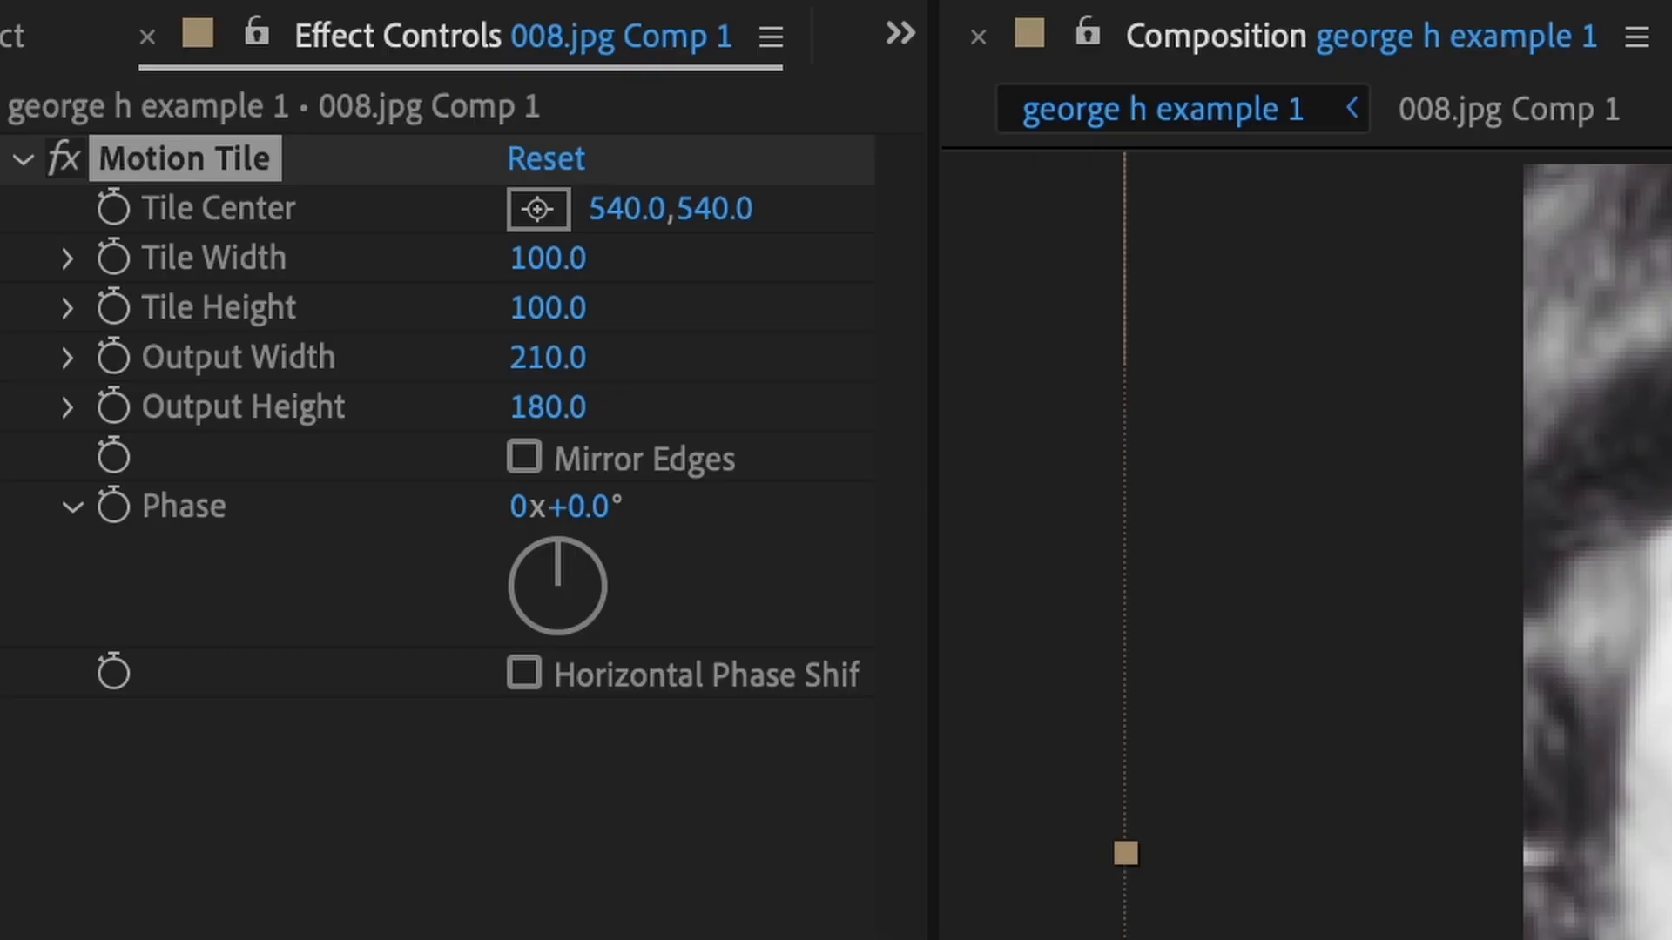
left_click(528, 459)
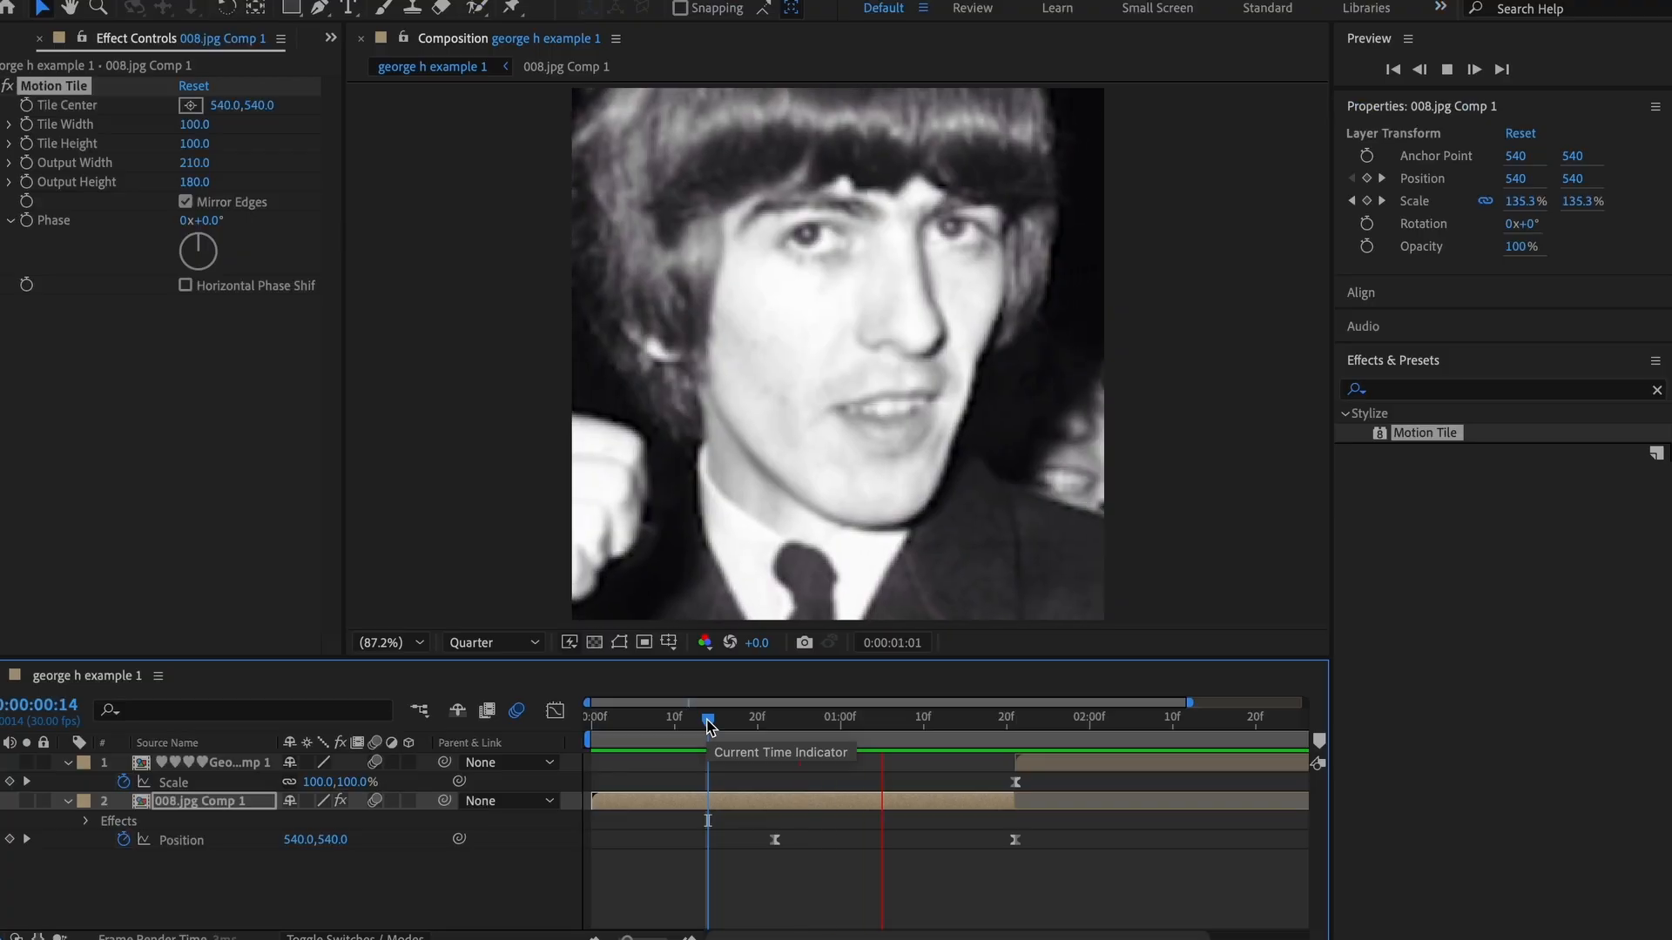
key("space")
- Keyframe the top layer's Position at 1171, 540 at 0:00:01:21 and at 540, 540 at 0:00:02:23
left_click_drag(931, 743, 1018, 768)
left_click(1043, 766)
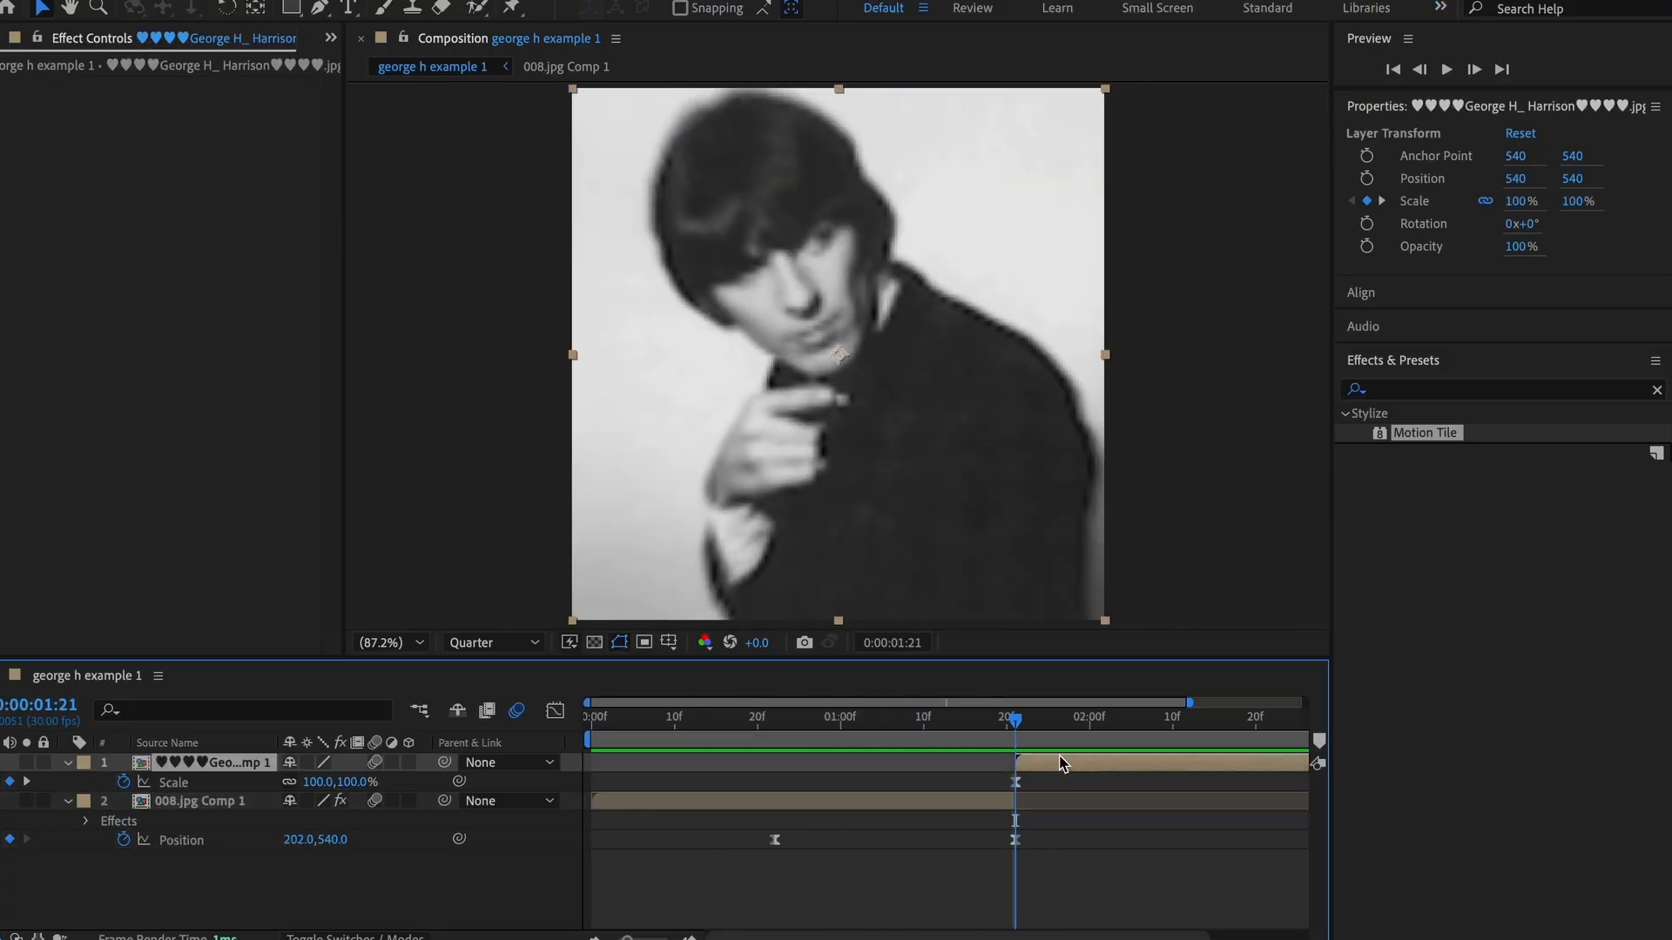
key("p")
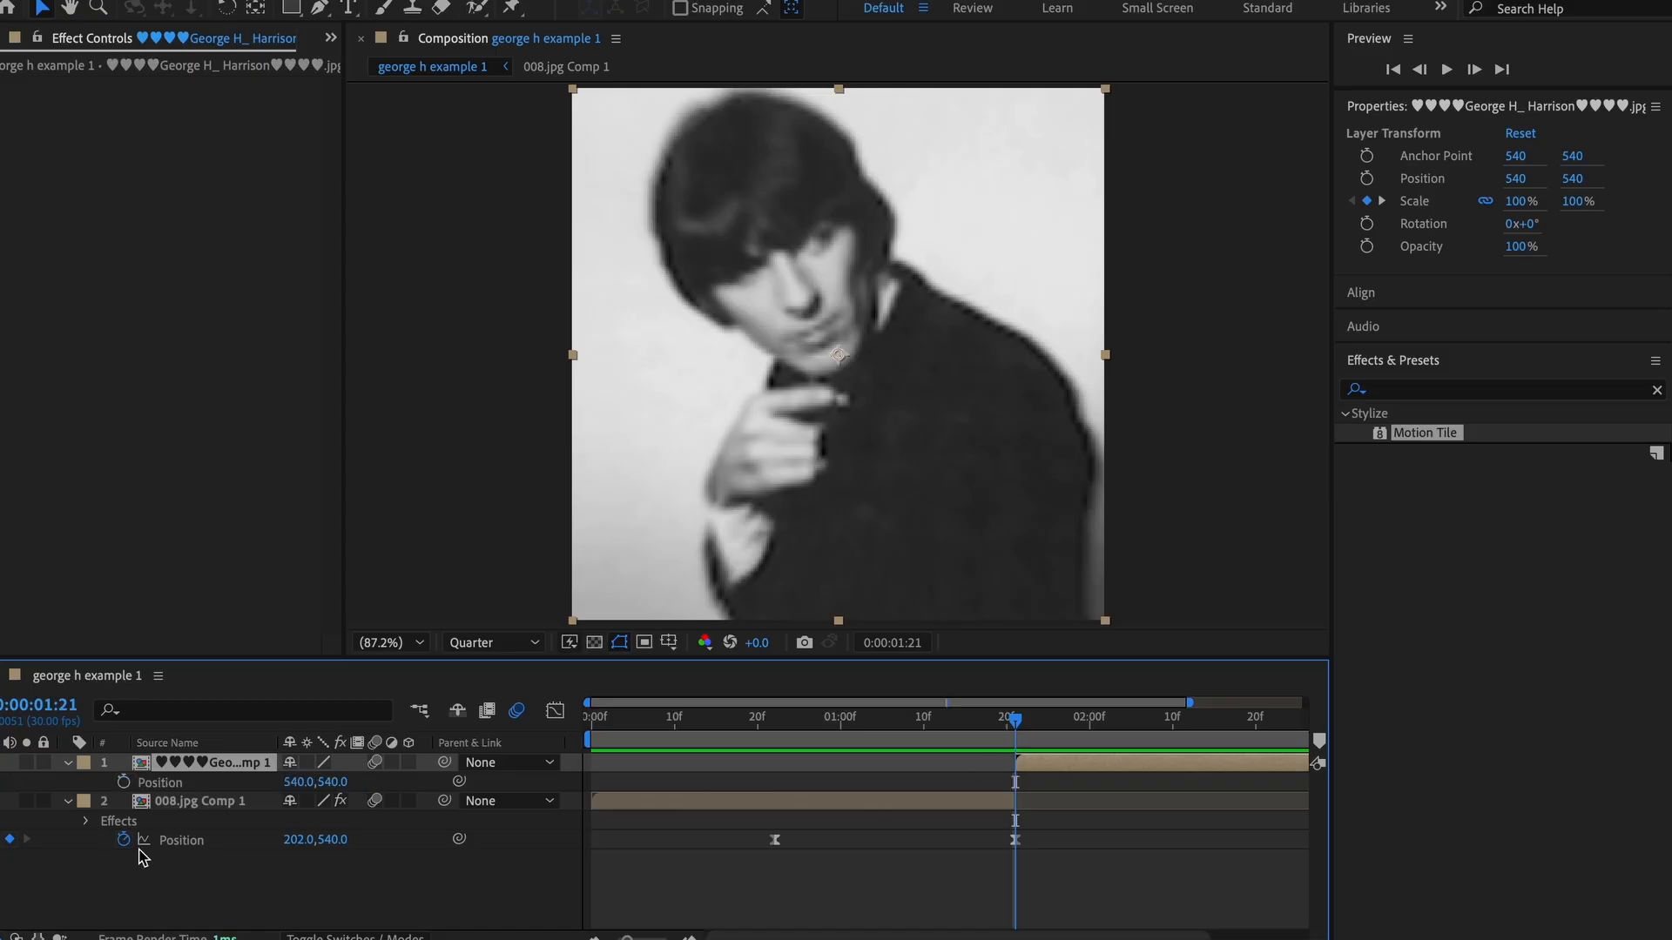
left_click(124, 782)
left_click_drag(1167, 744, 1281, 730)
left_click(9, 781)
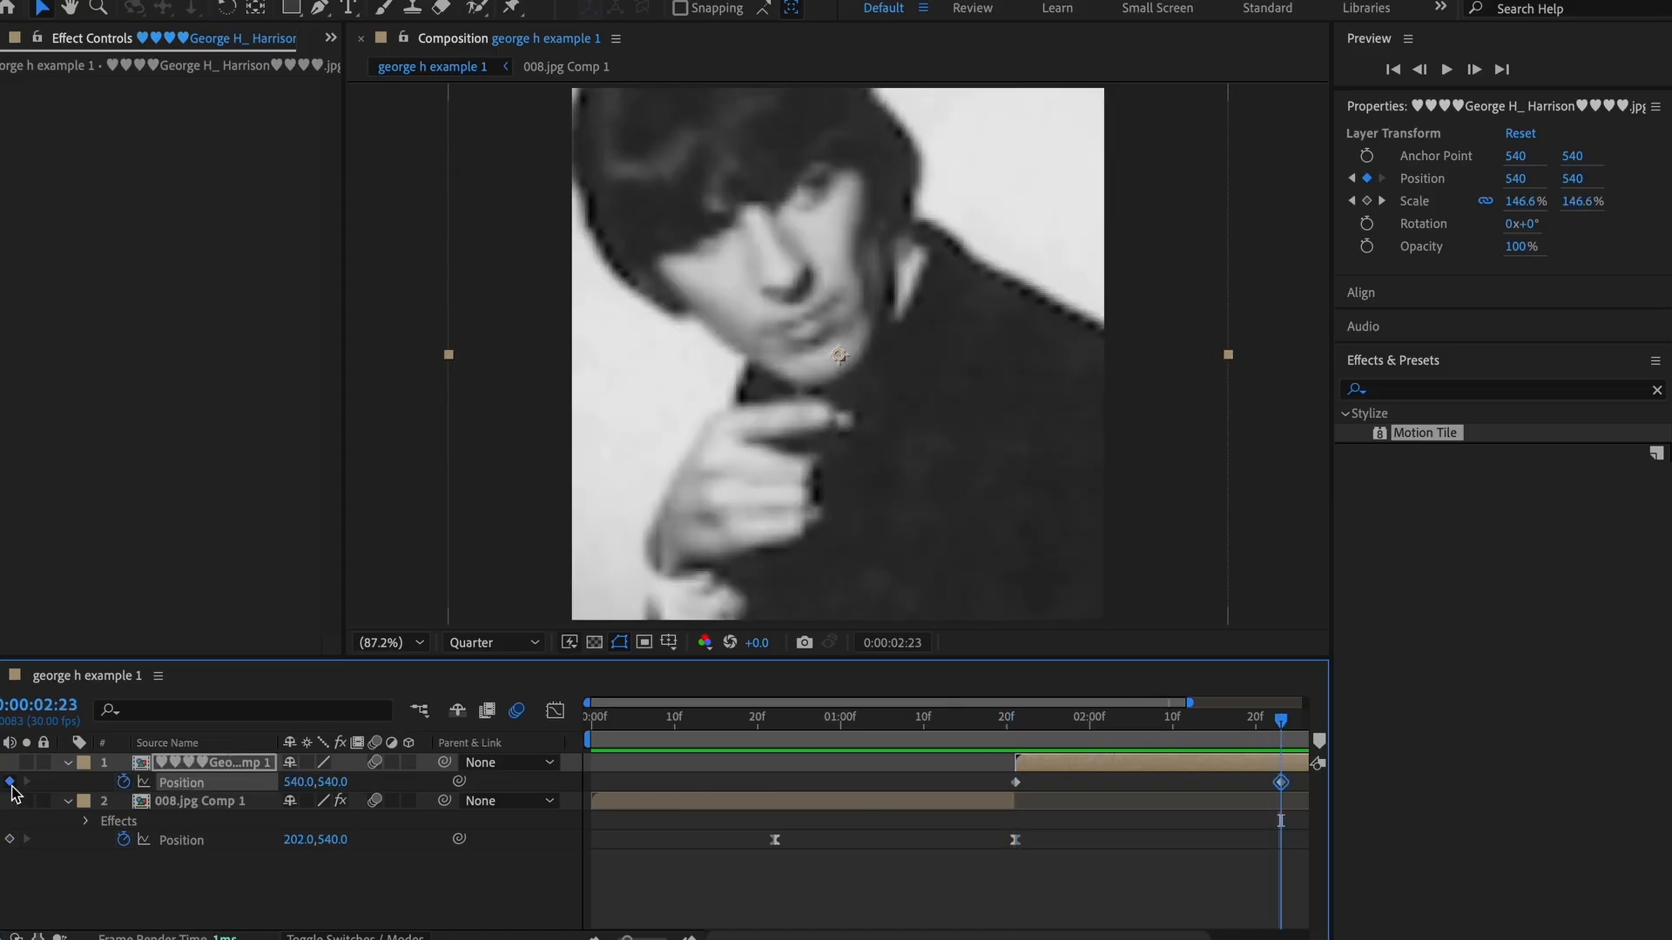
left_click(2, 782)
left_click_drag(293, 782, 994, 767)
- Apply Motion Tile to the top layer with Mirror Edges enabled, Output Width 260 and Output Height 310
double_click(1432, 441)
left_click(186, 210)
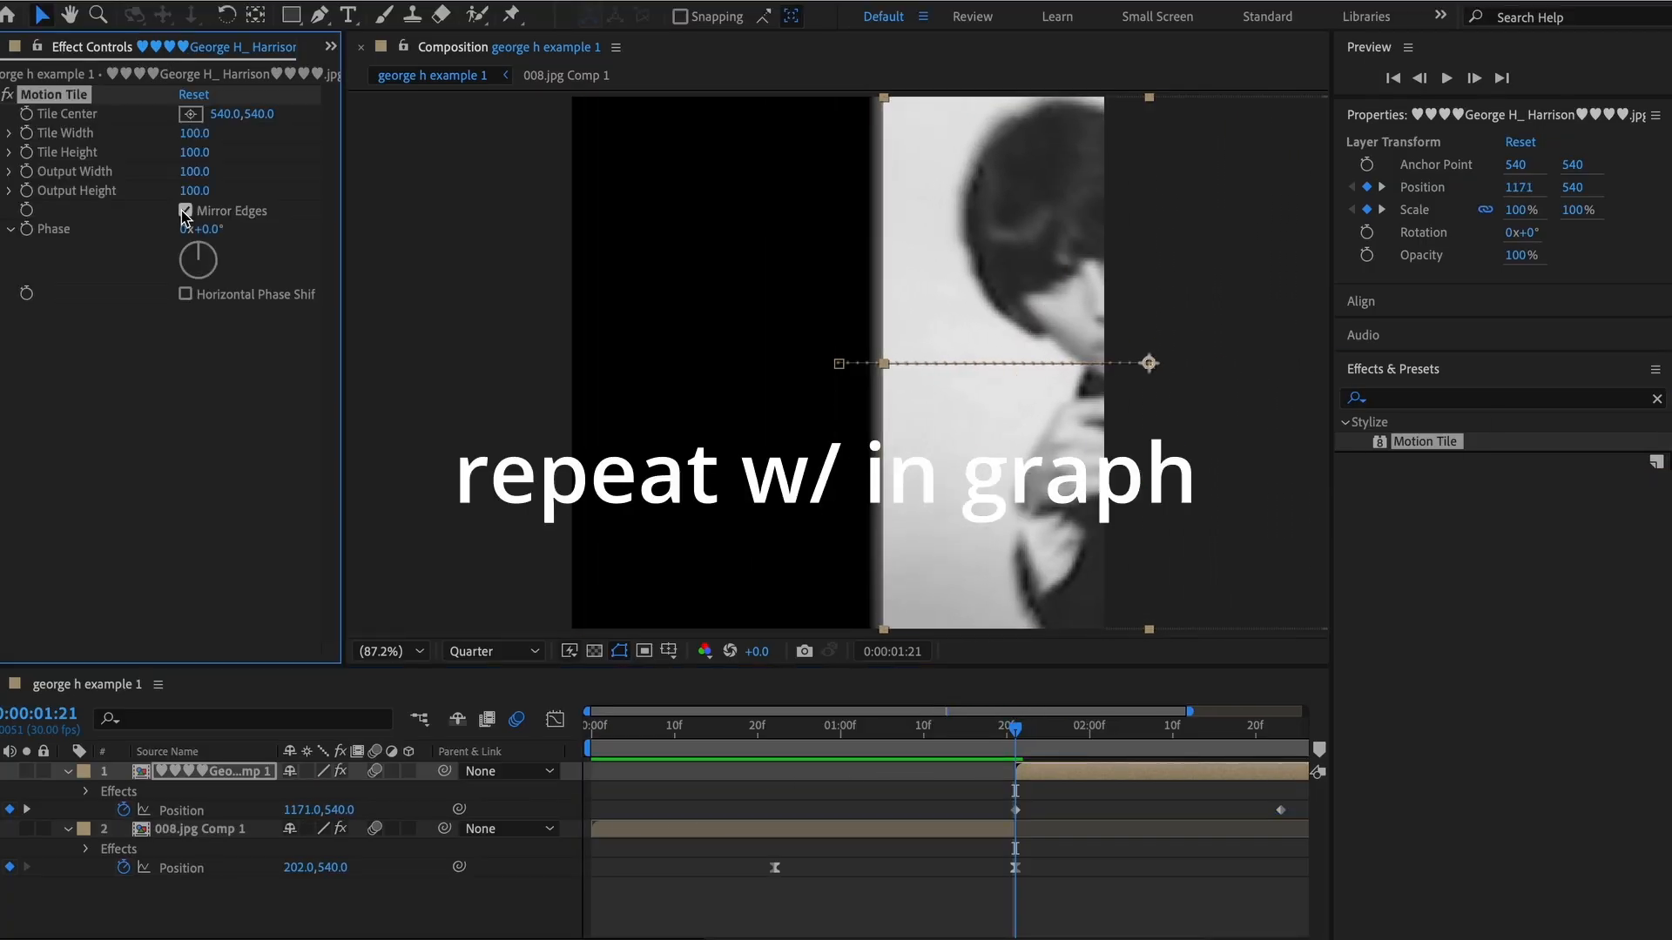
left_click_drag(199, 173, 215, 190)
- Apply Easy Ease to the top layer's two Position keyframes and preview the composition
left_click(1012, 749)
left_click_drag(1013, 750, 1197, 750)
left_click_drag(986, 794, 1293, 817)
right_click(1281, 811)
left_click(1284, 822)
right_click(1281, 811)
left_click(1132, 871)
key("shift+F3")
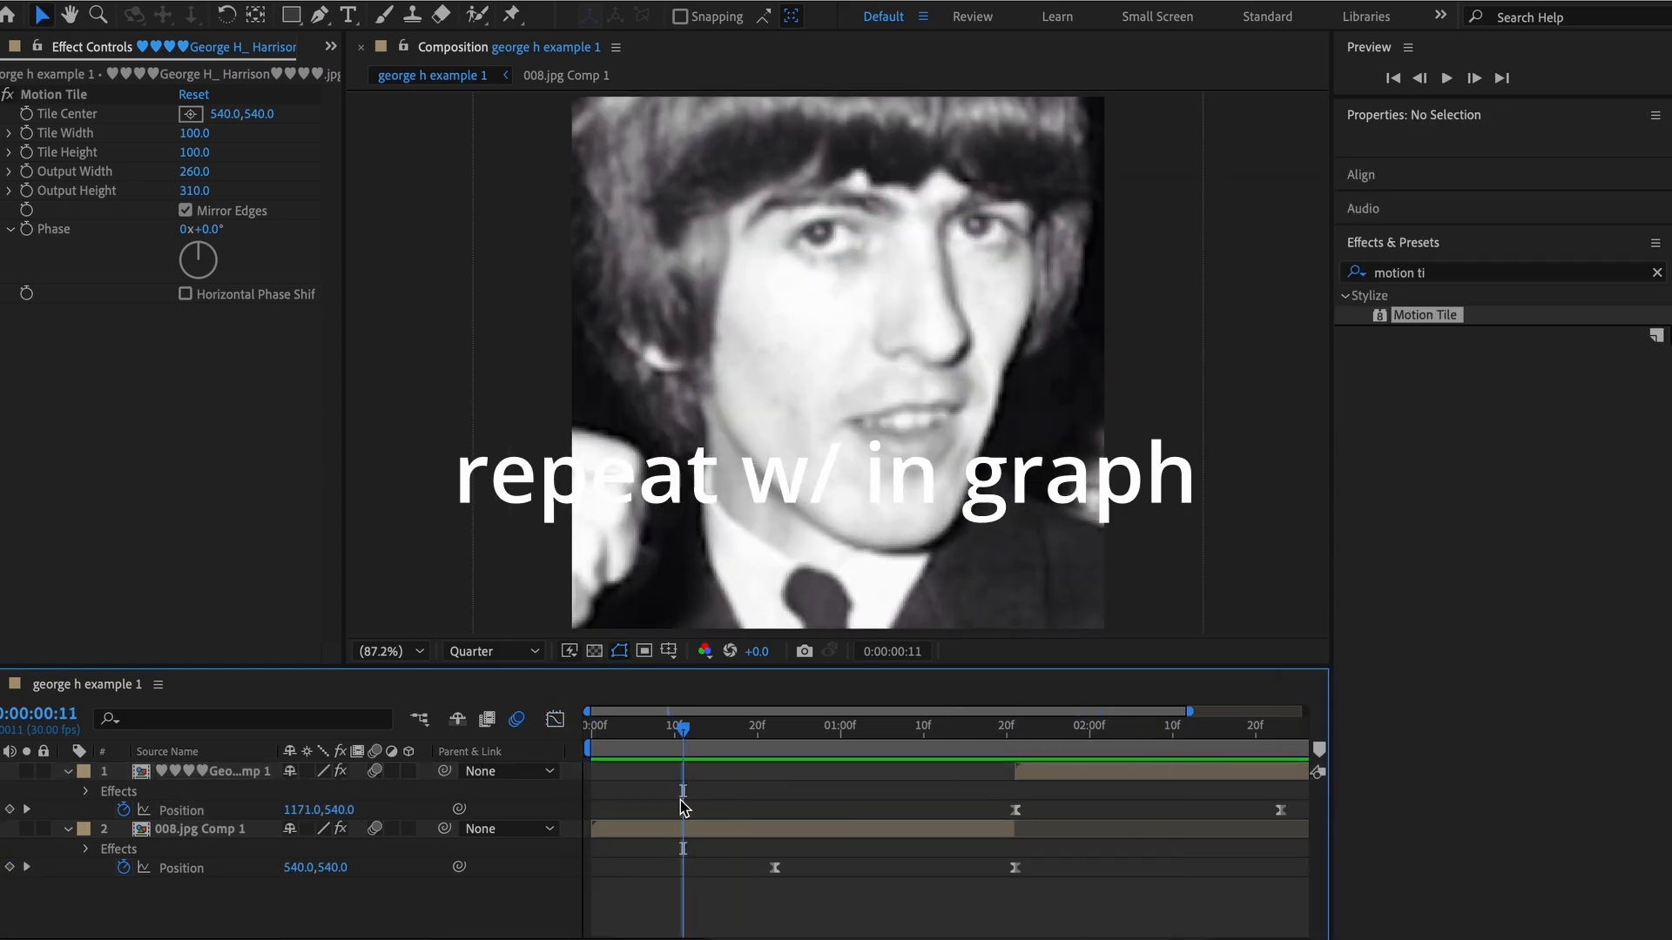
key("space")
- Collapse the expanded properties of both layers in the timeline
key("u")
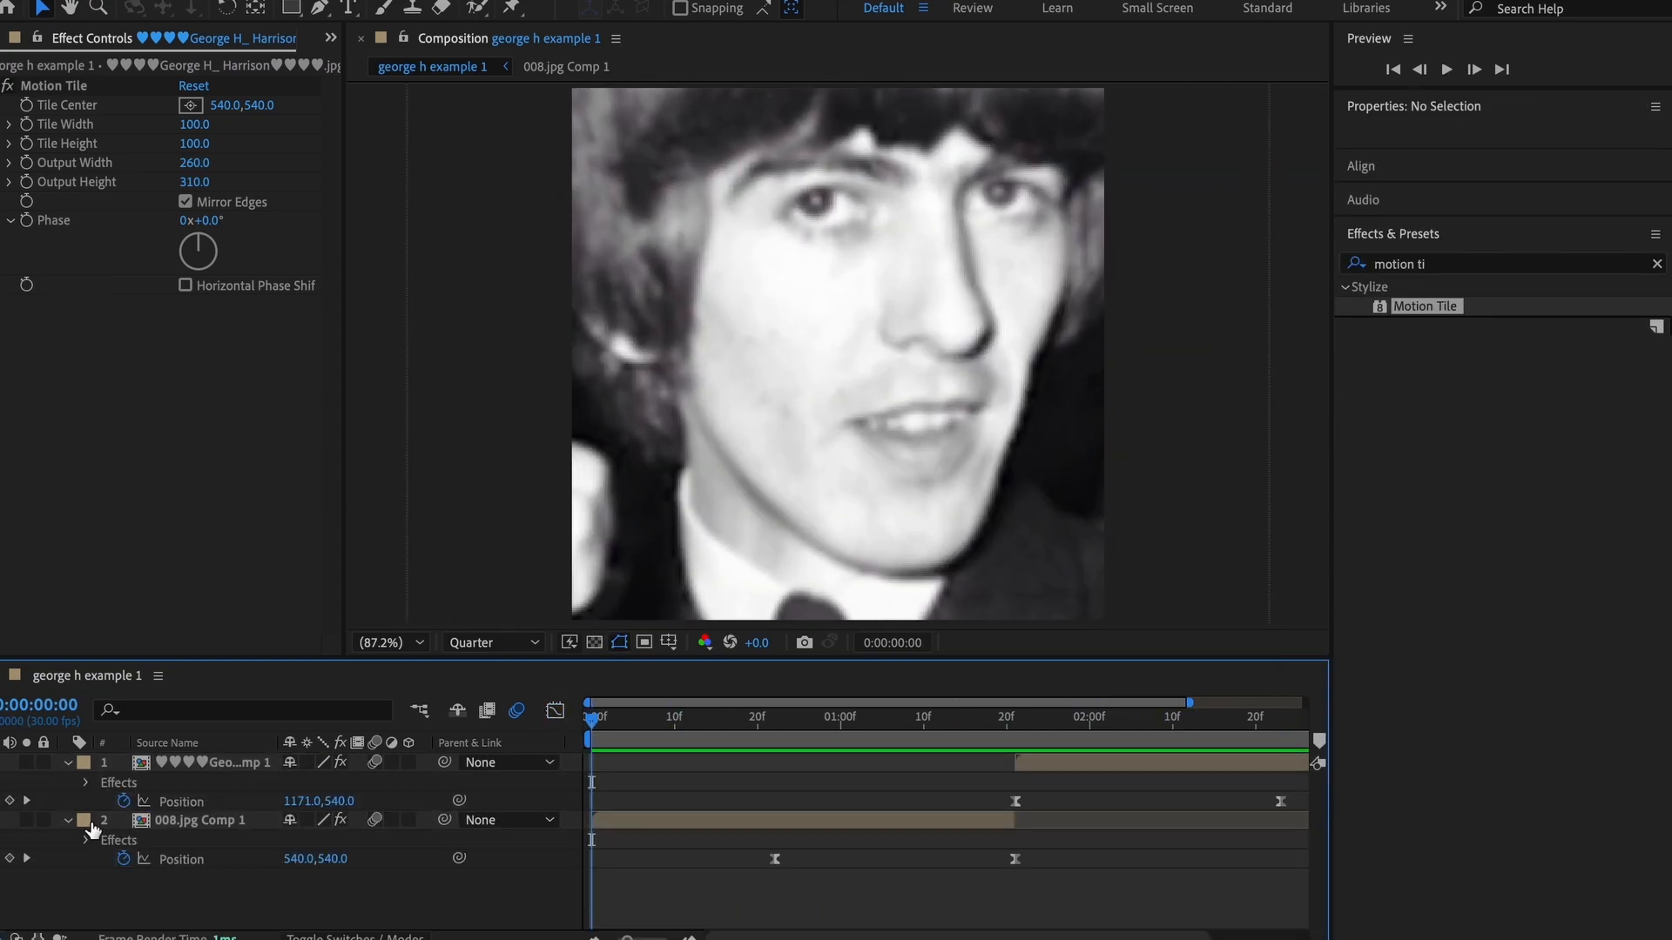
left_click(69, 820)
left_click(67, 762)
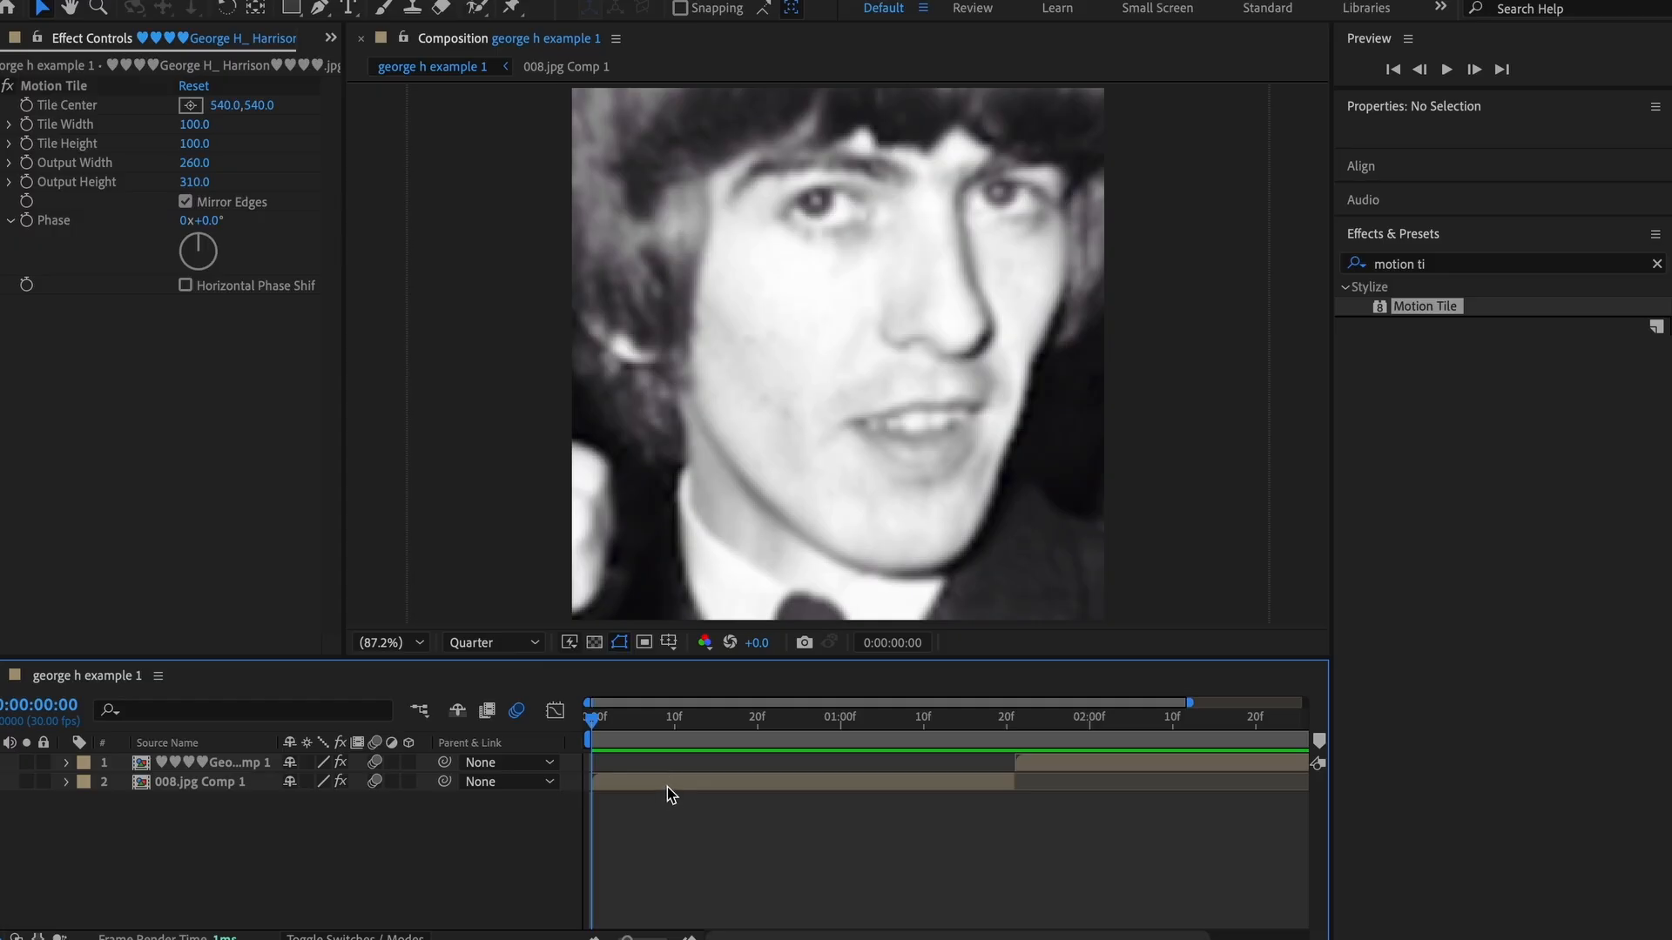
- Add 100% Opacity keyframes to 008.jpg Comp 1 at 0:00:00:00, 0:00:00:09, 0:00:01:11 and 0:00:01:21
left_click(613, 786)
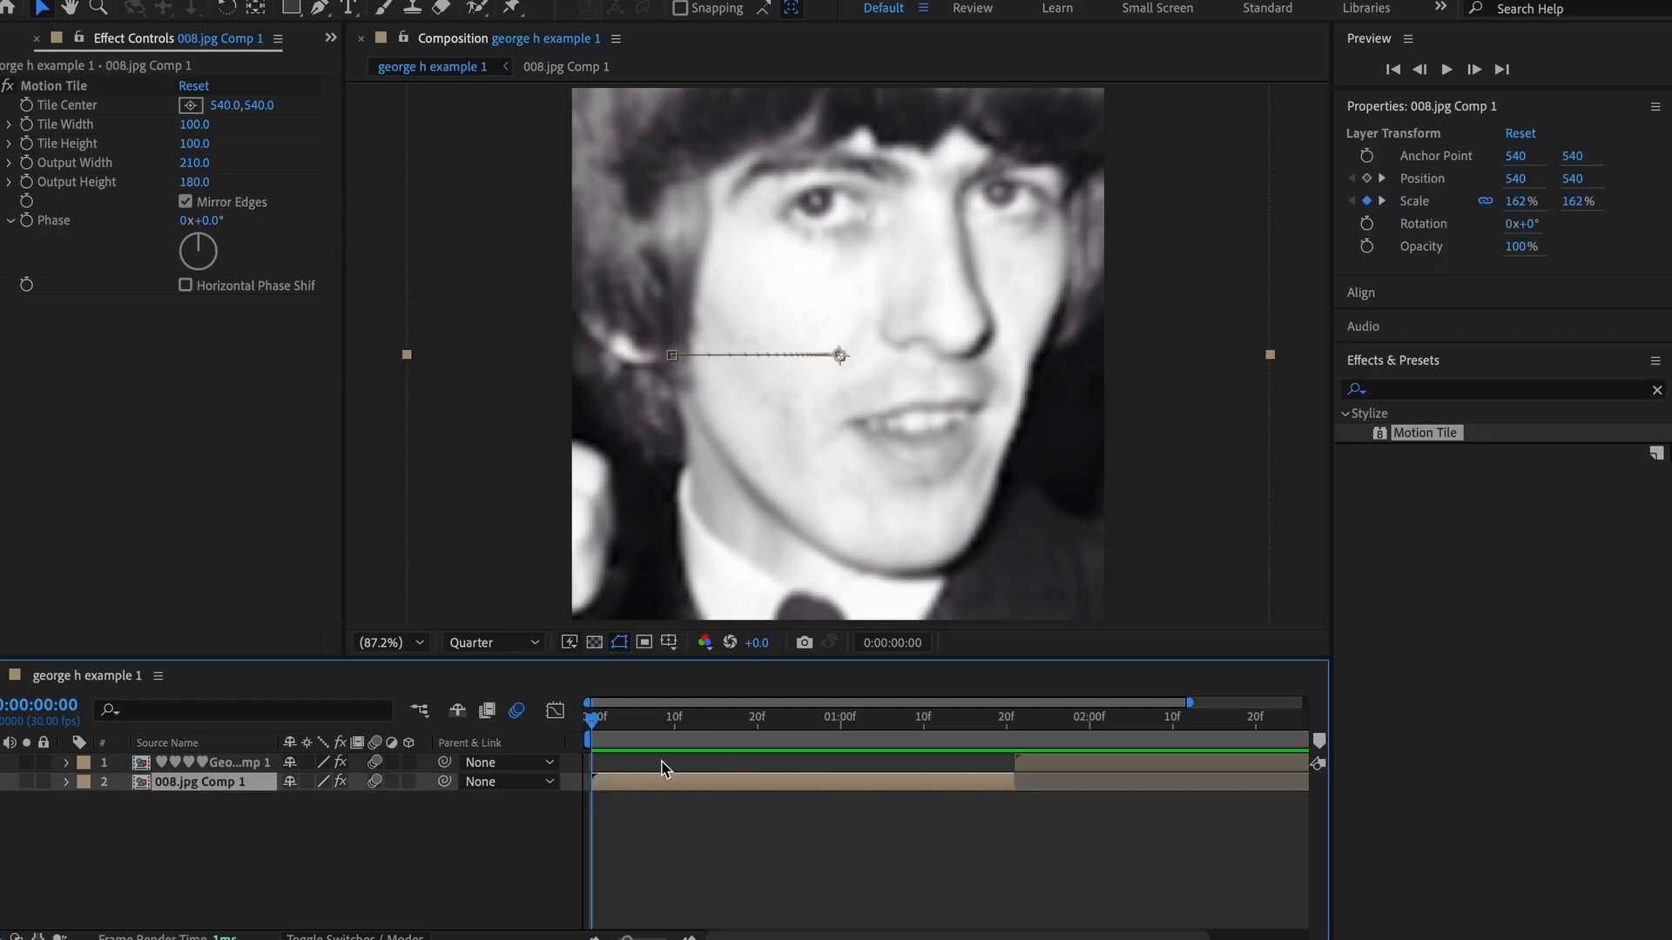
key("t")
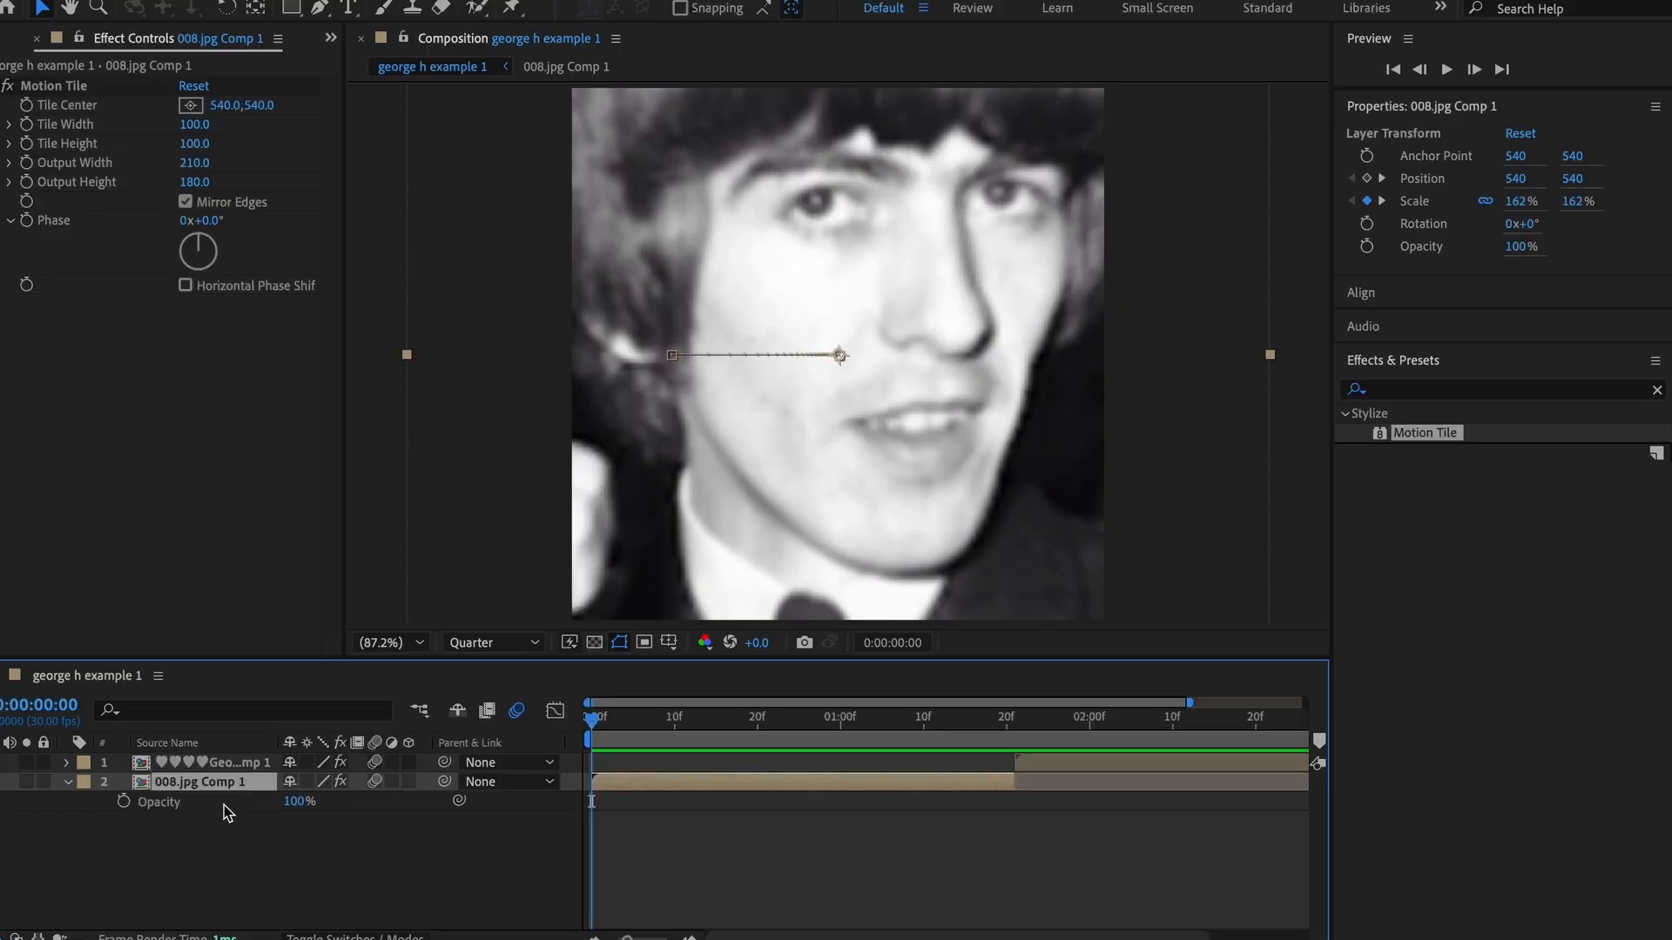
left_click(124, 802)
left_click_drag(593, 721, 666, 744)
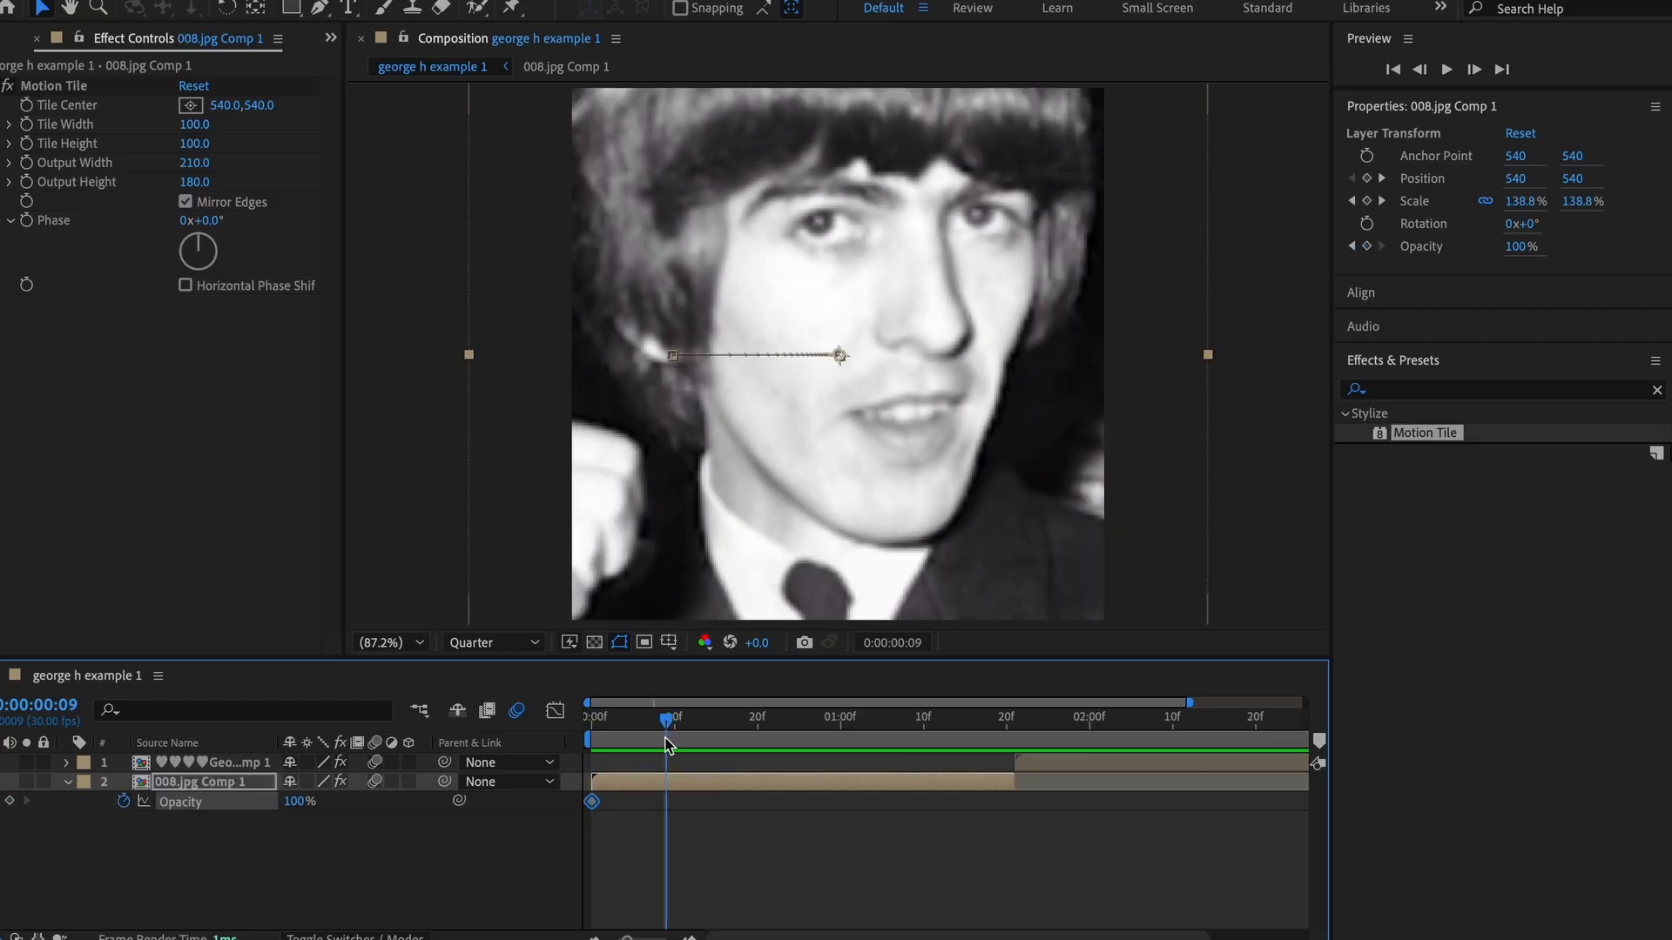
left_click(11, 803)
left_click_drag(886, 729, 938, 740)
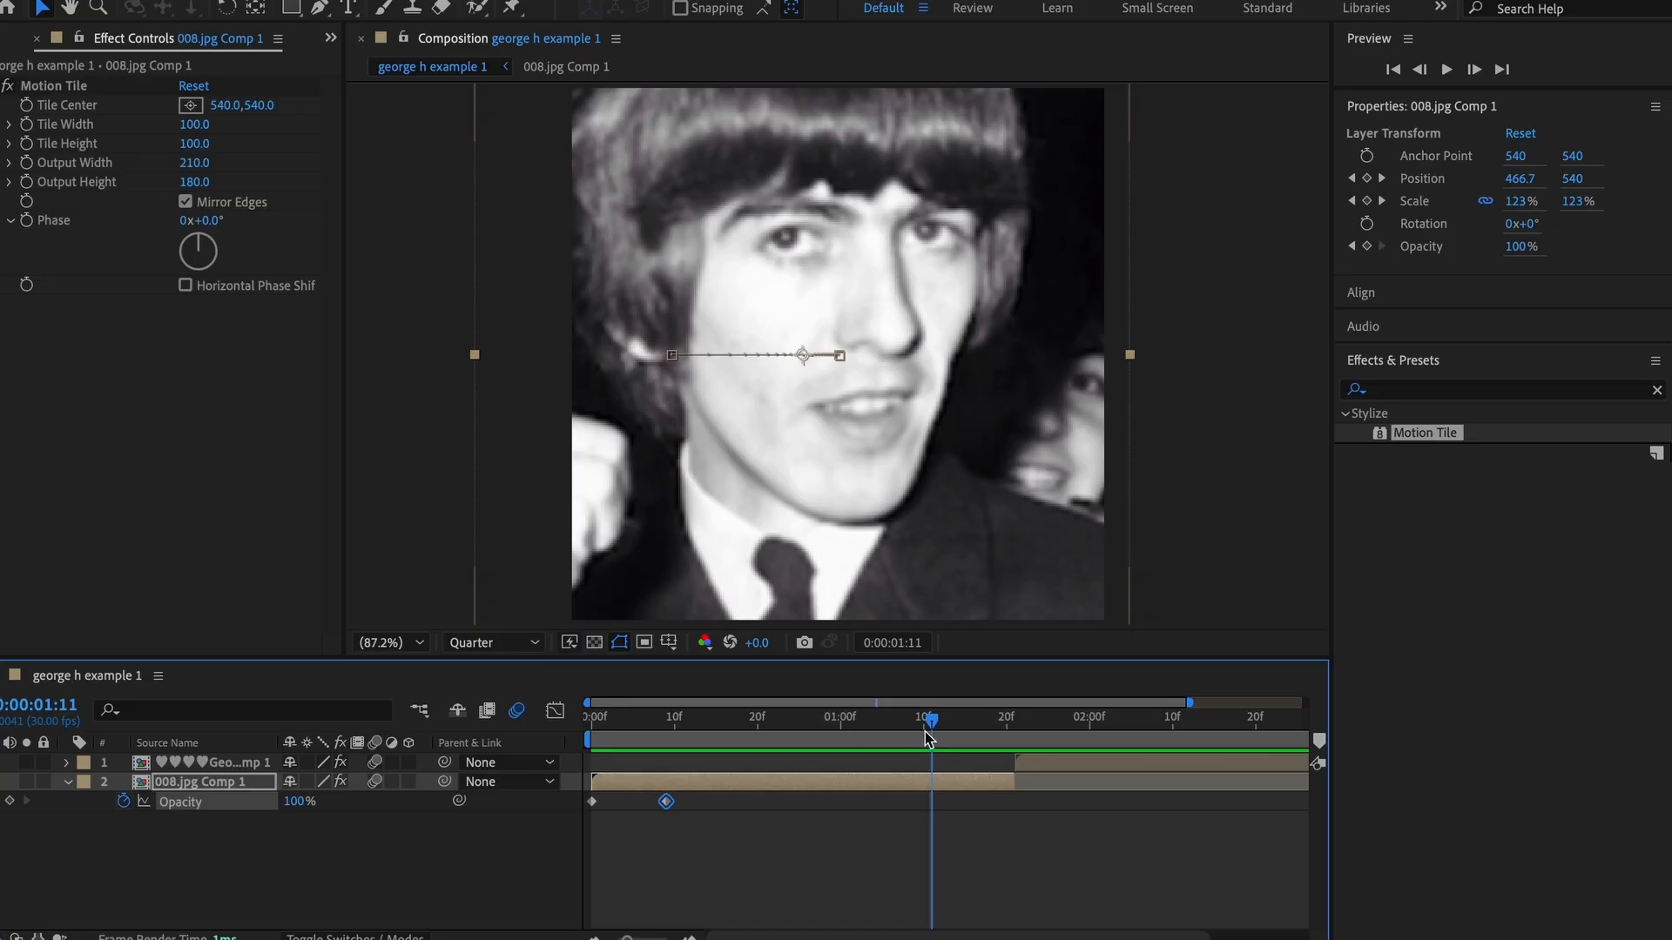
left_click(9, 801)
key("shift+Page_Down")
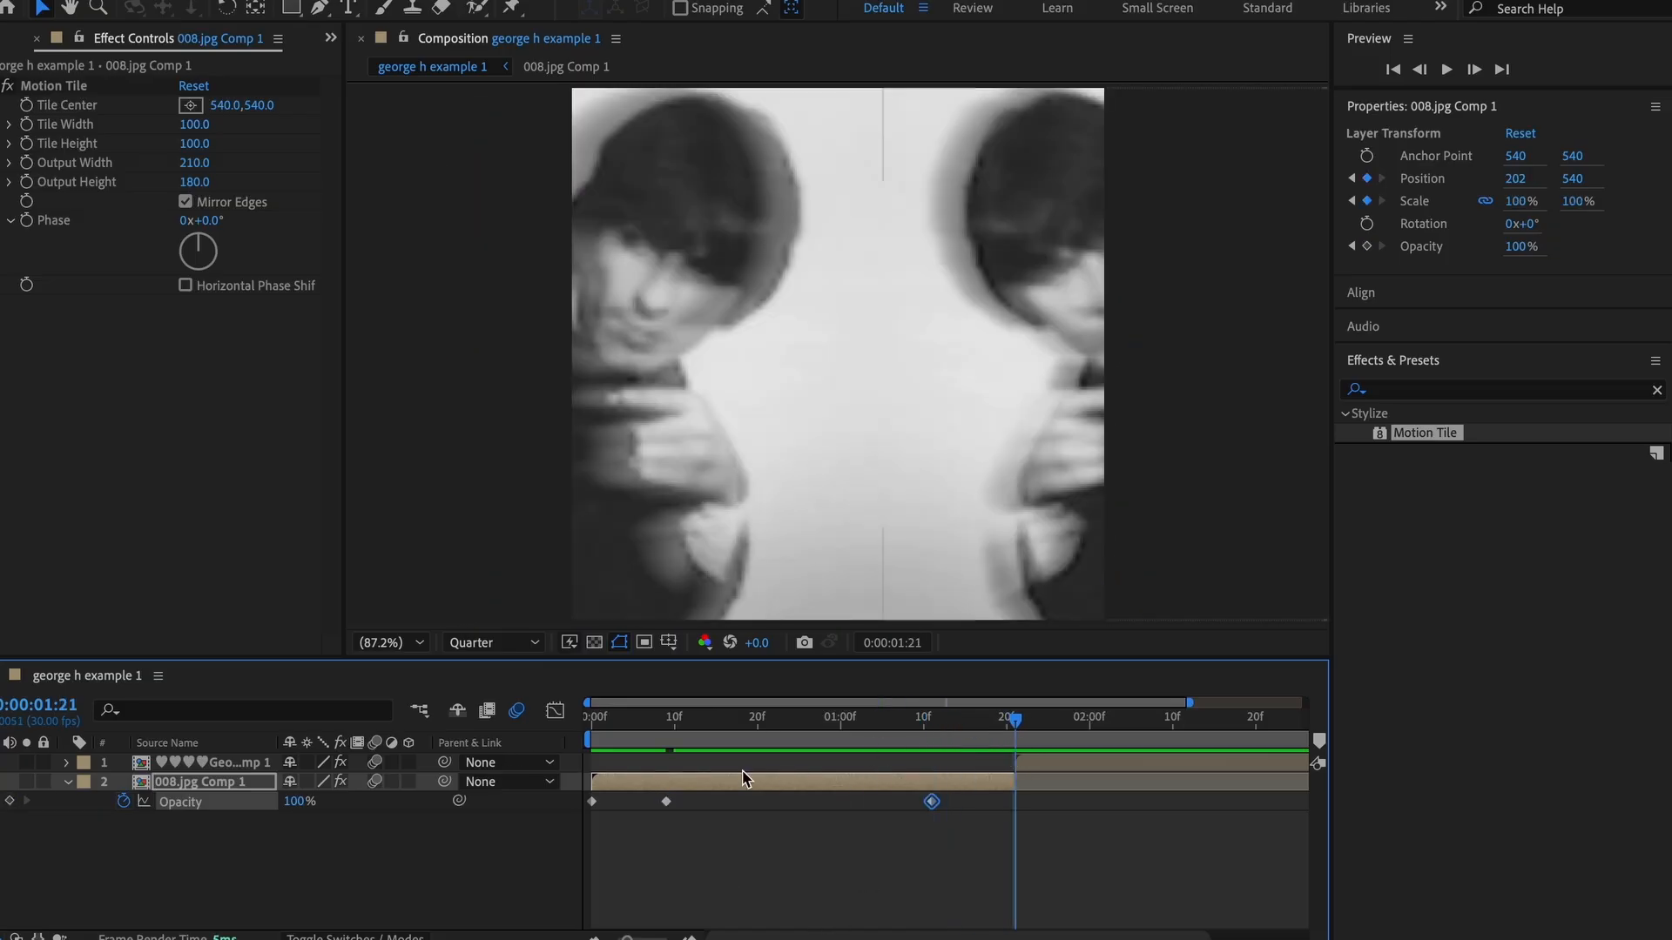
left_click(10, 801)
- Set the first Opacity keyframe of 008.jpg Comp 1 to 0% and its last one to 41%, and preview the fades
key("Home")
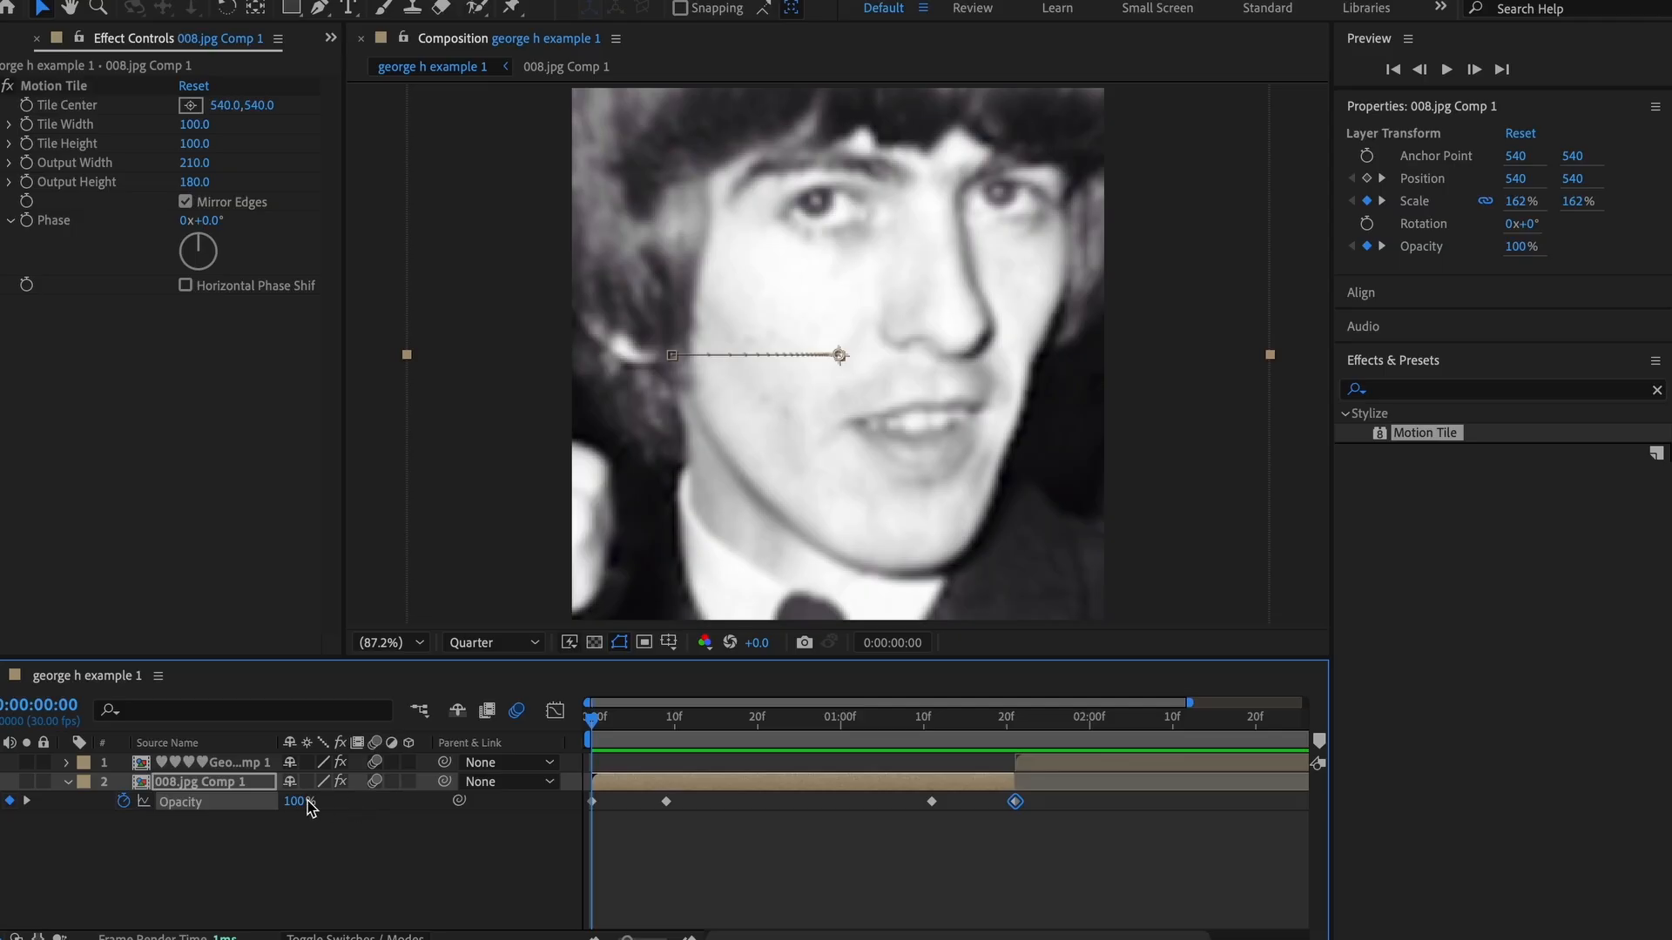
left_click_drag(298, 801, 192, 823)
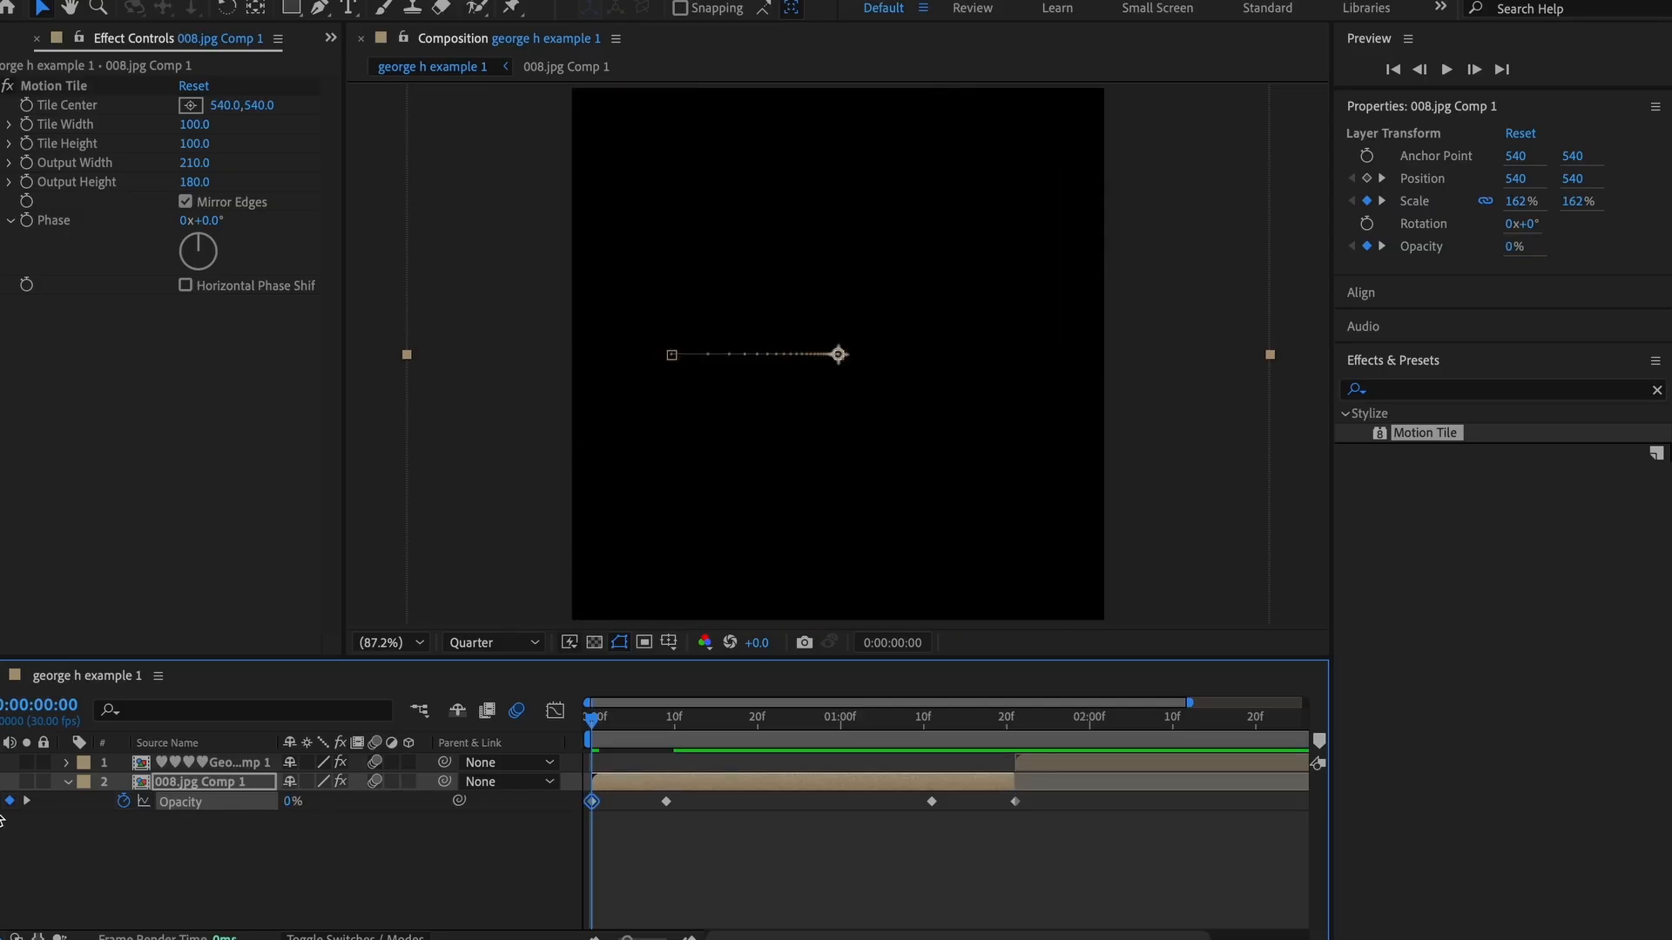
left_click(27, 801)
left_click(27, 801)
left_click(27, 801)
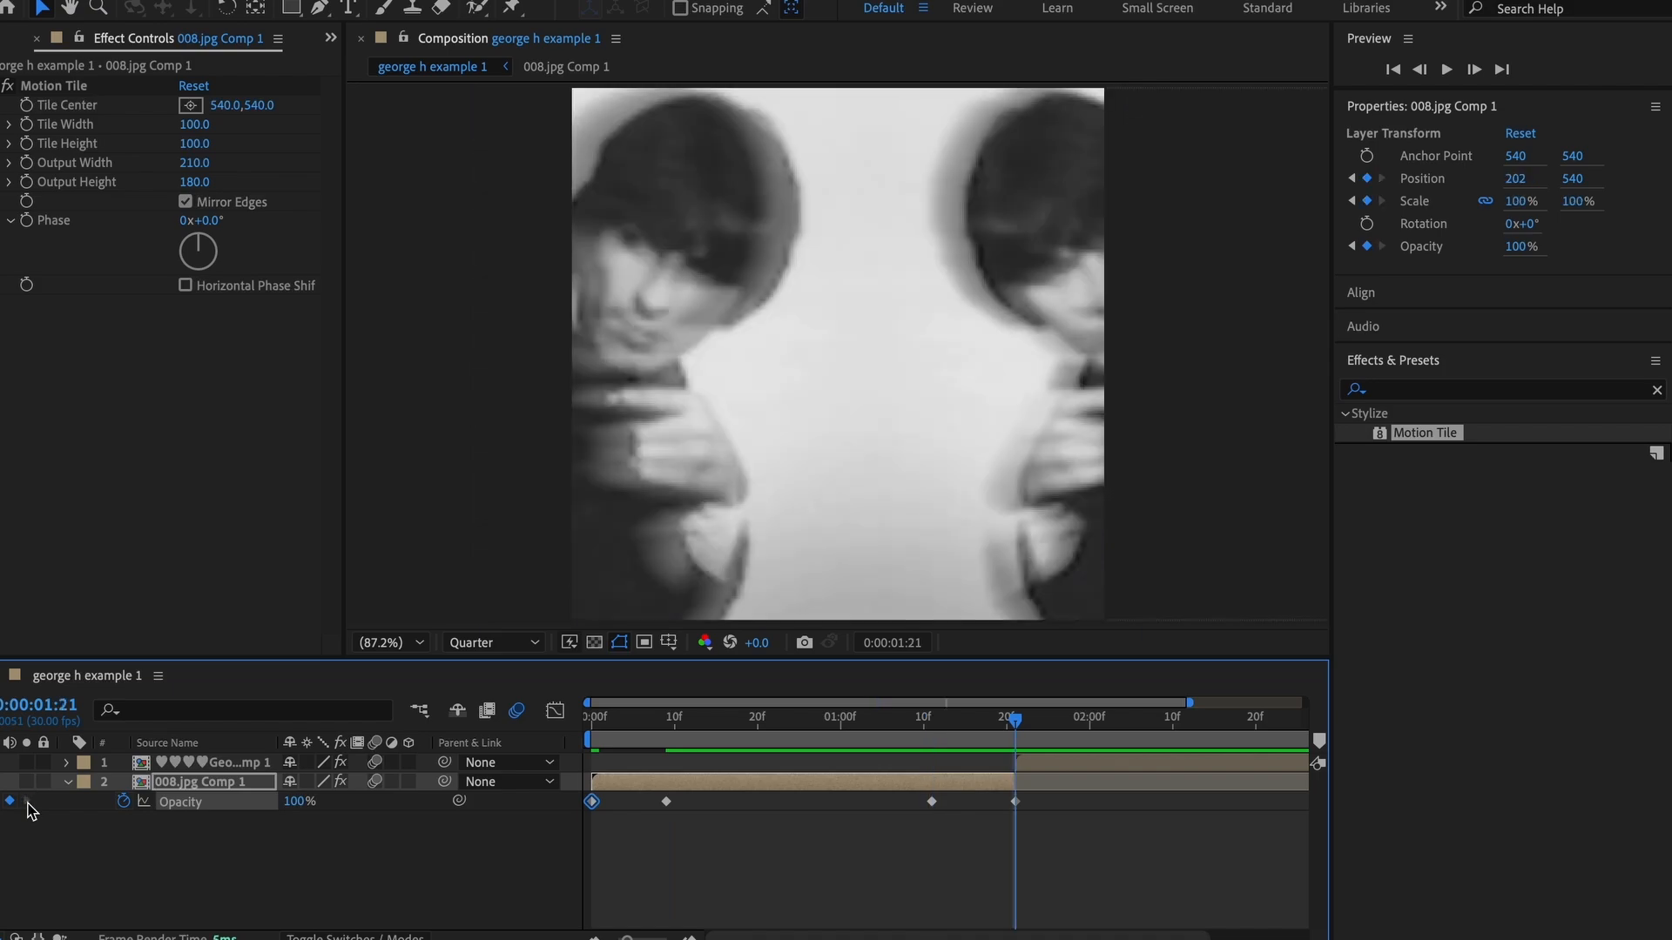
left_click_drag(298, 802, 289, 802)
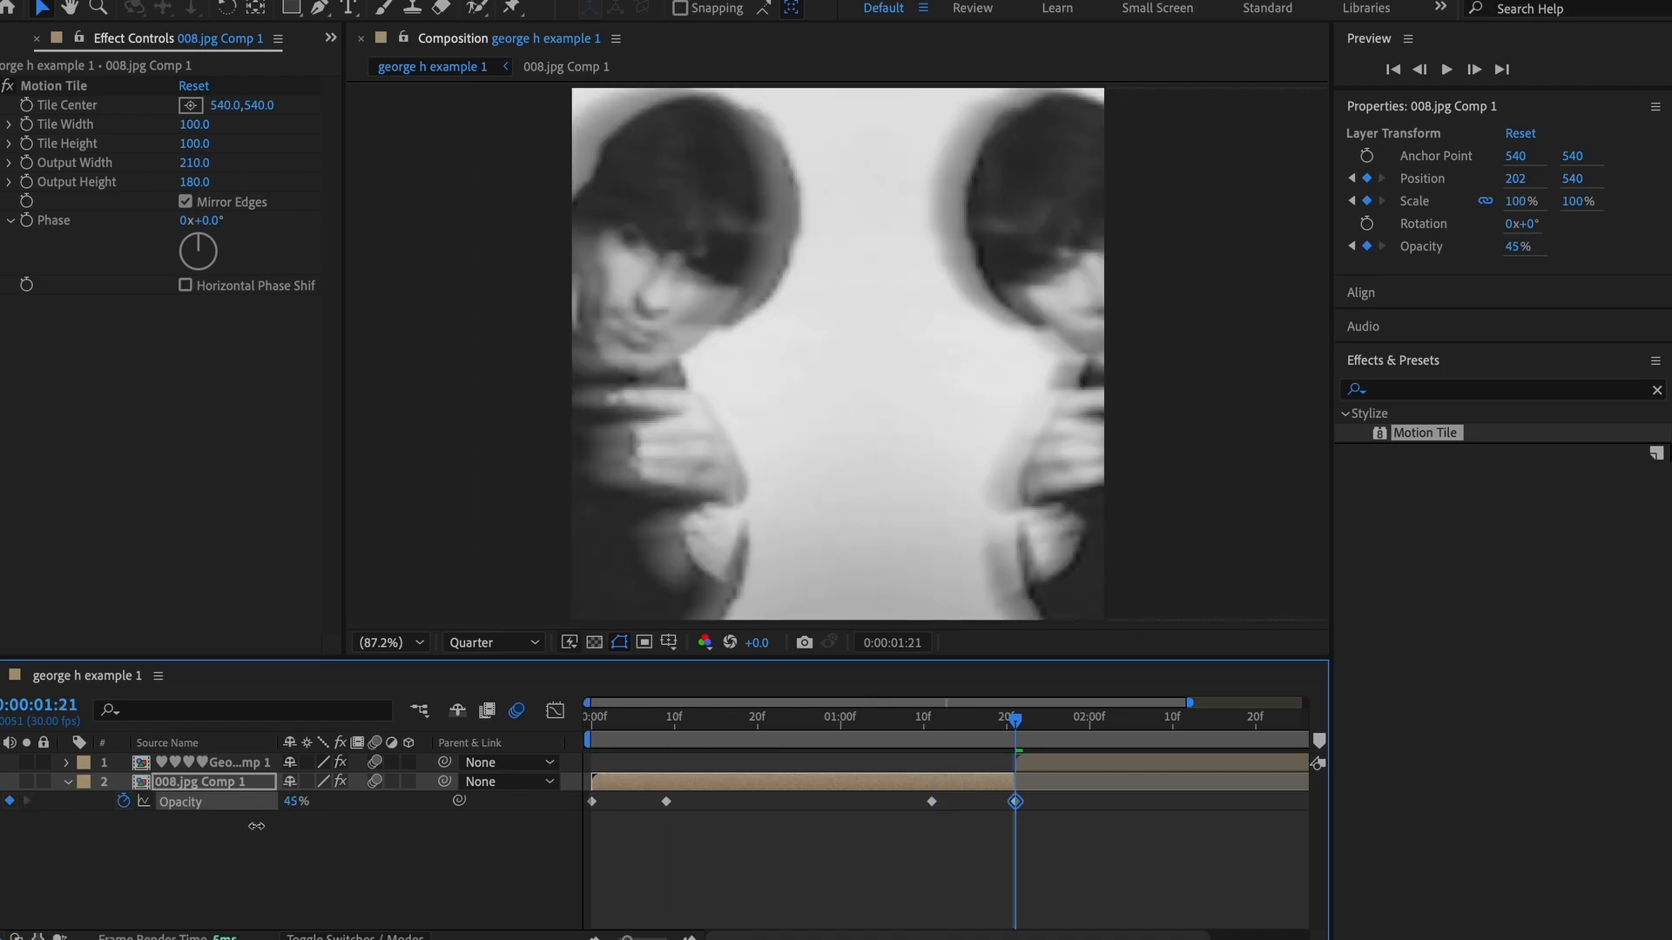
left_click_drag(931, 726, 547, 786)
key("space")
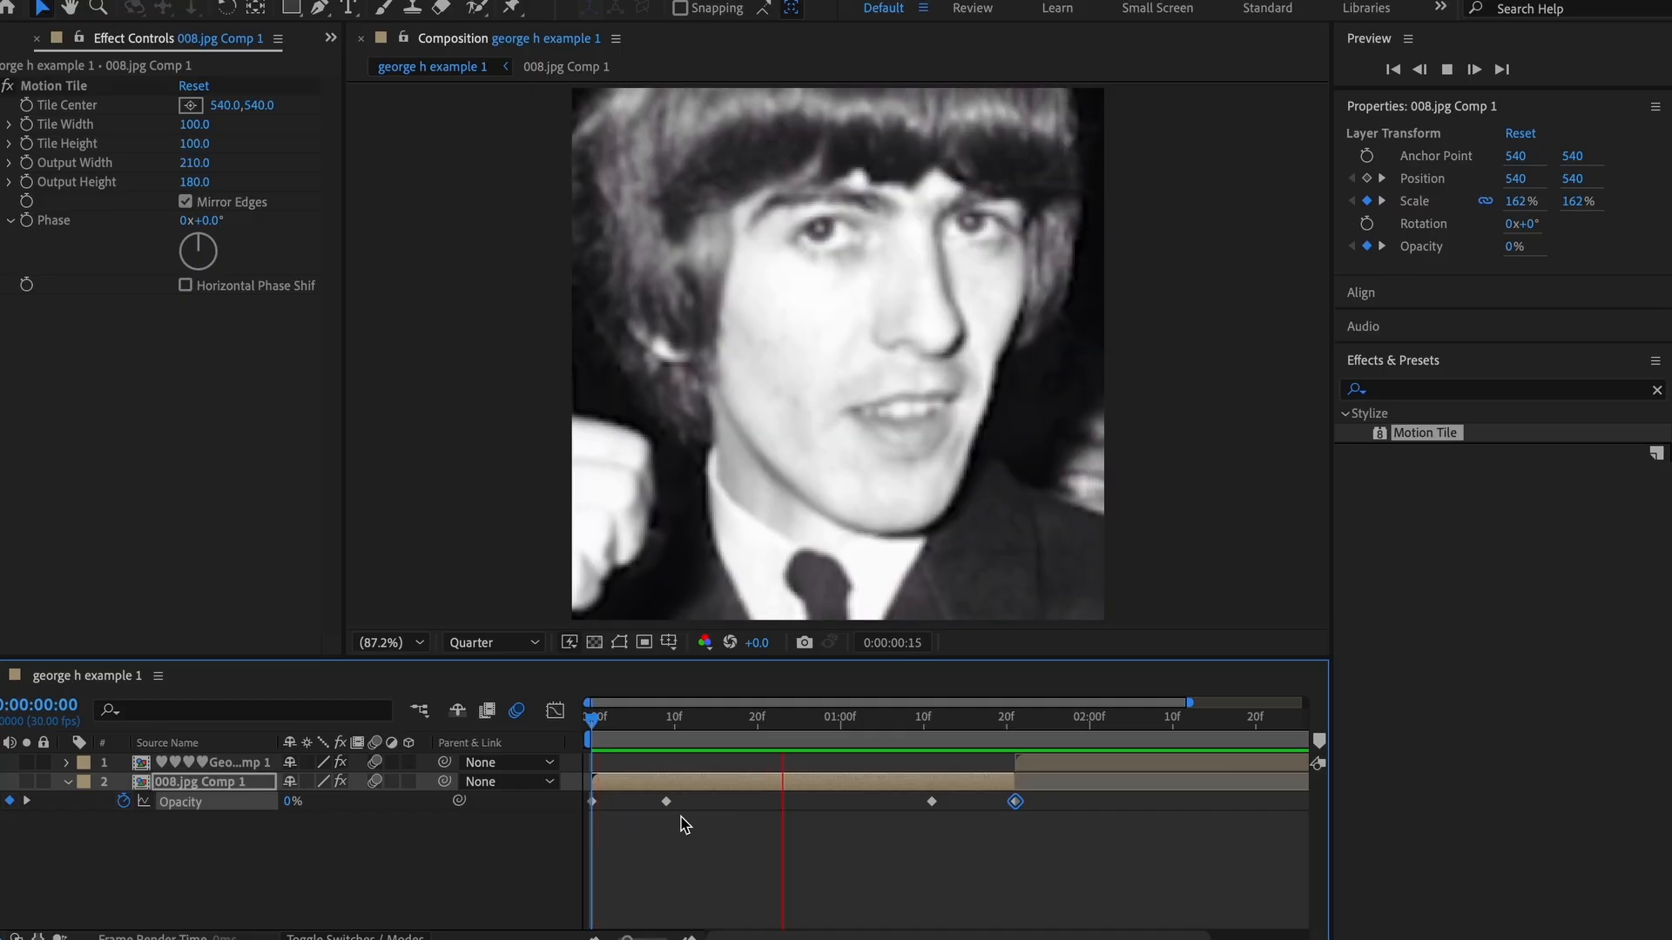
- Add 100% Opacity keyframes to the top layer at 0:00:01:21, 0:00:02:02, 0:00:03:00 and about 0:00:03:11
left_click(1029, 768)
key("t")
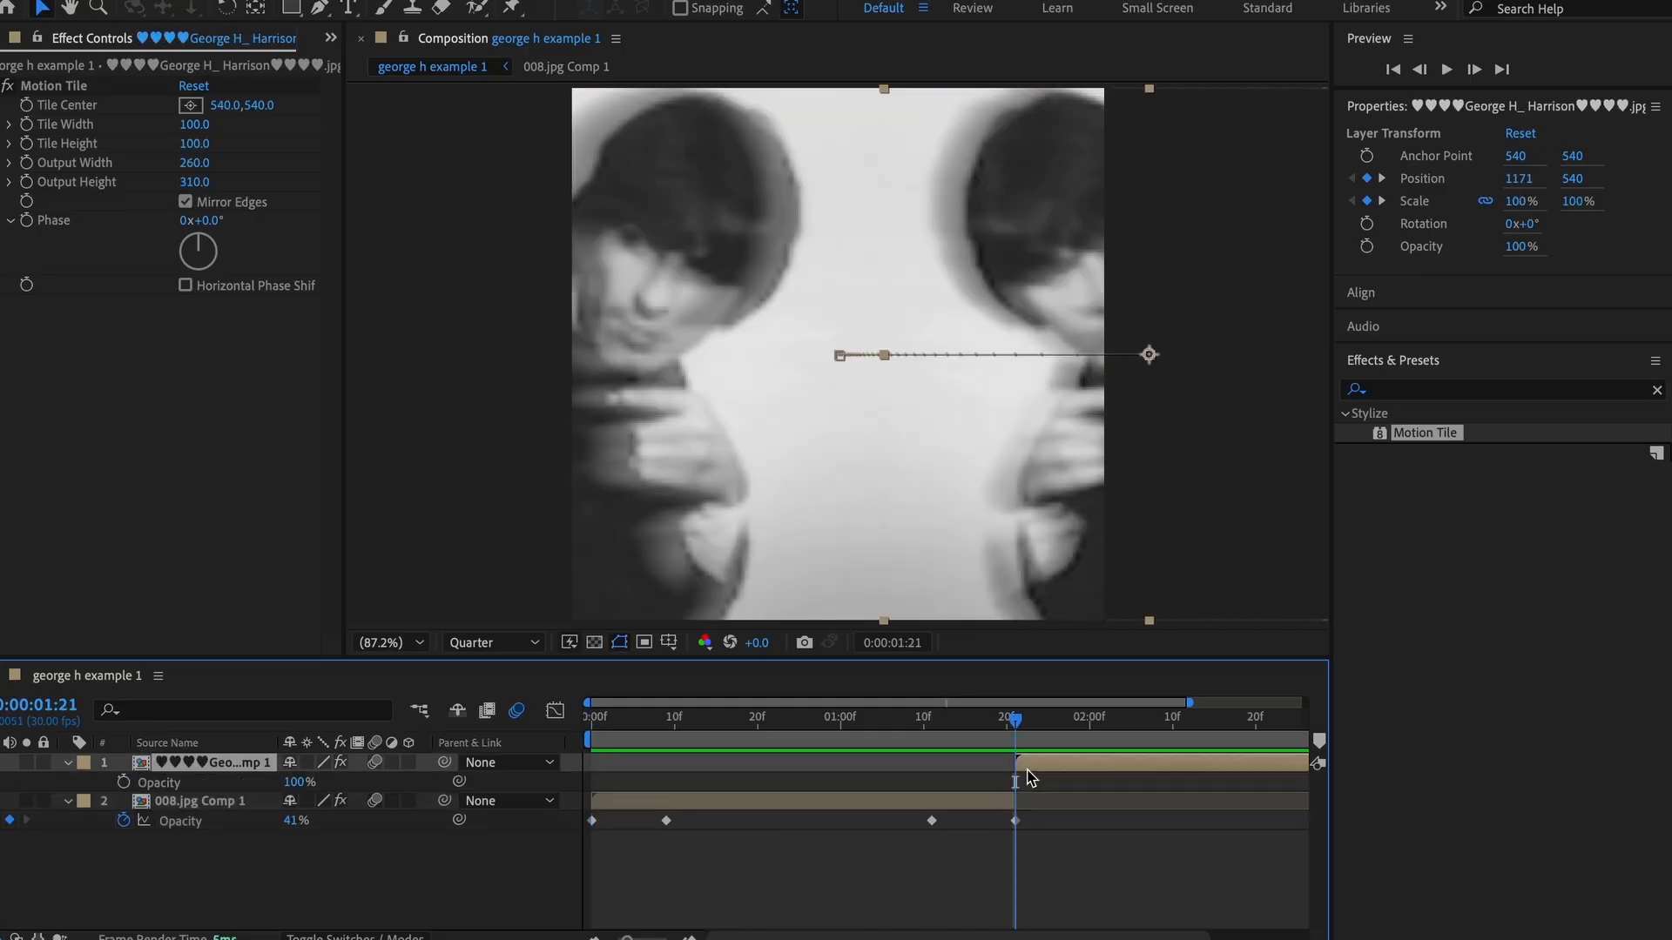
key("alt+shift+t")
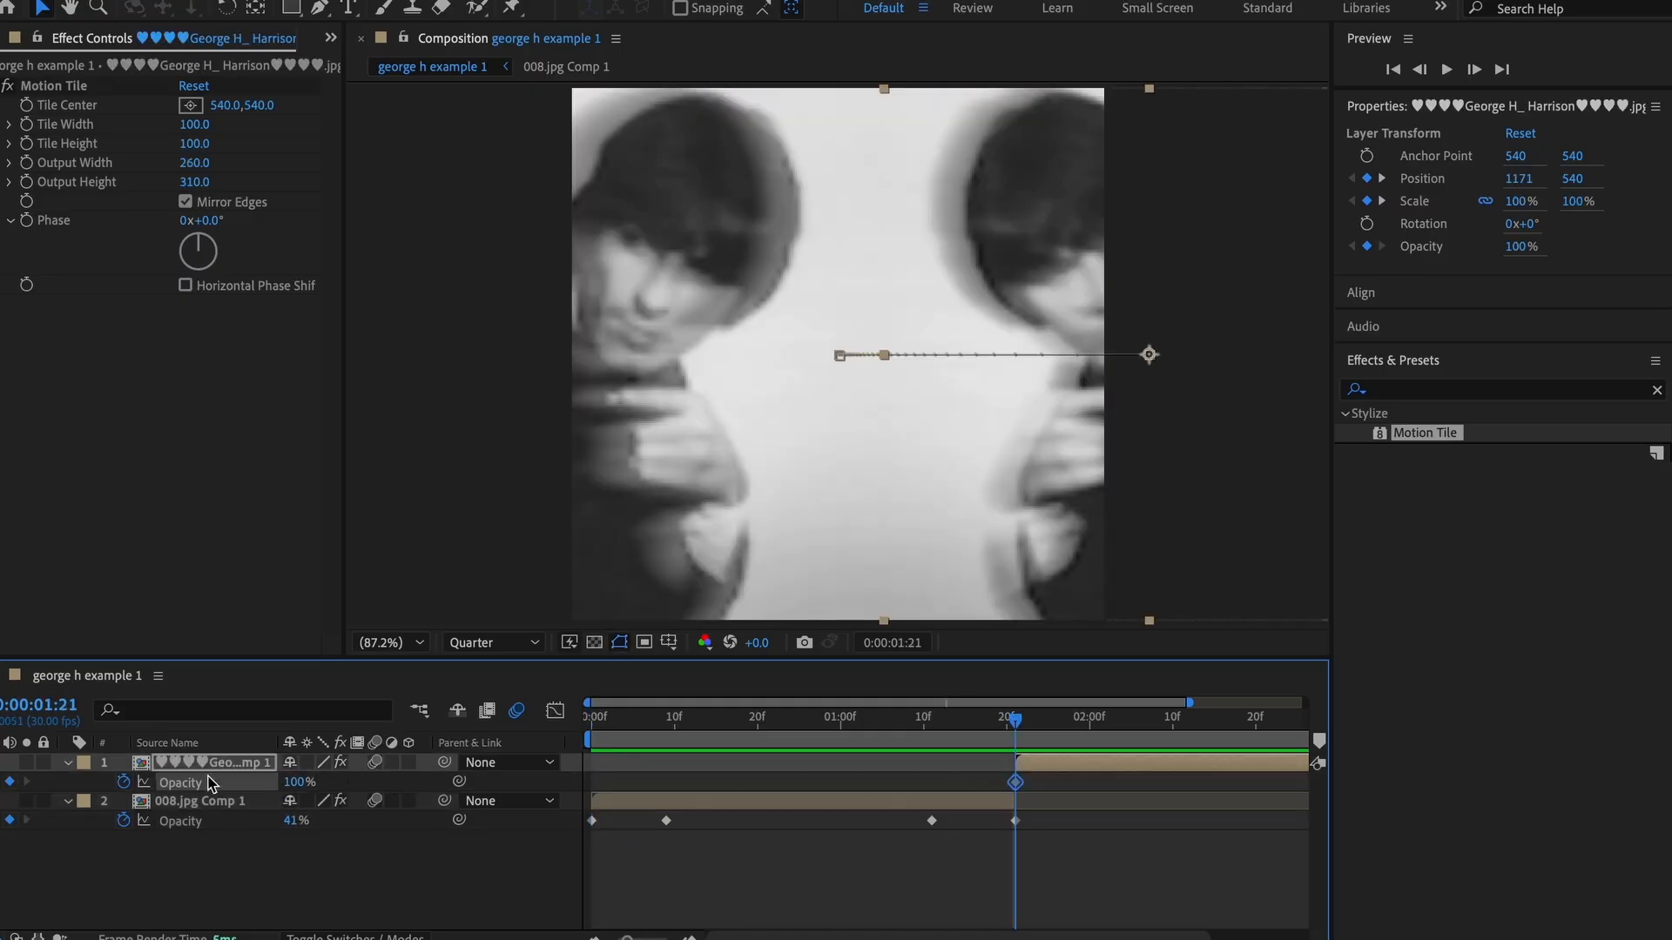
left_click(1100, 745)
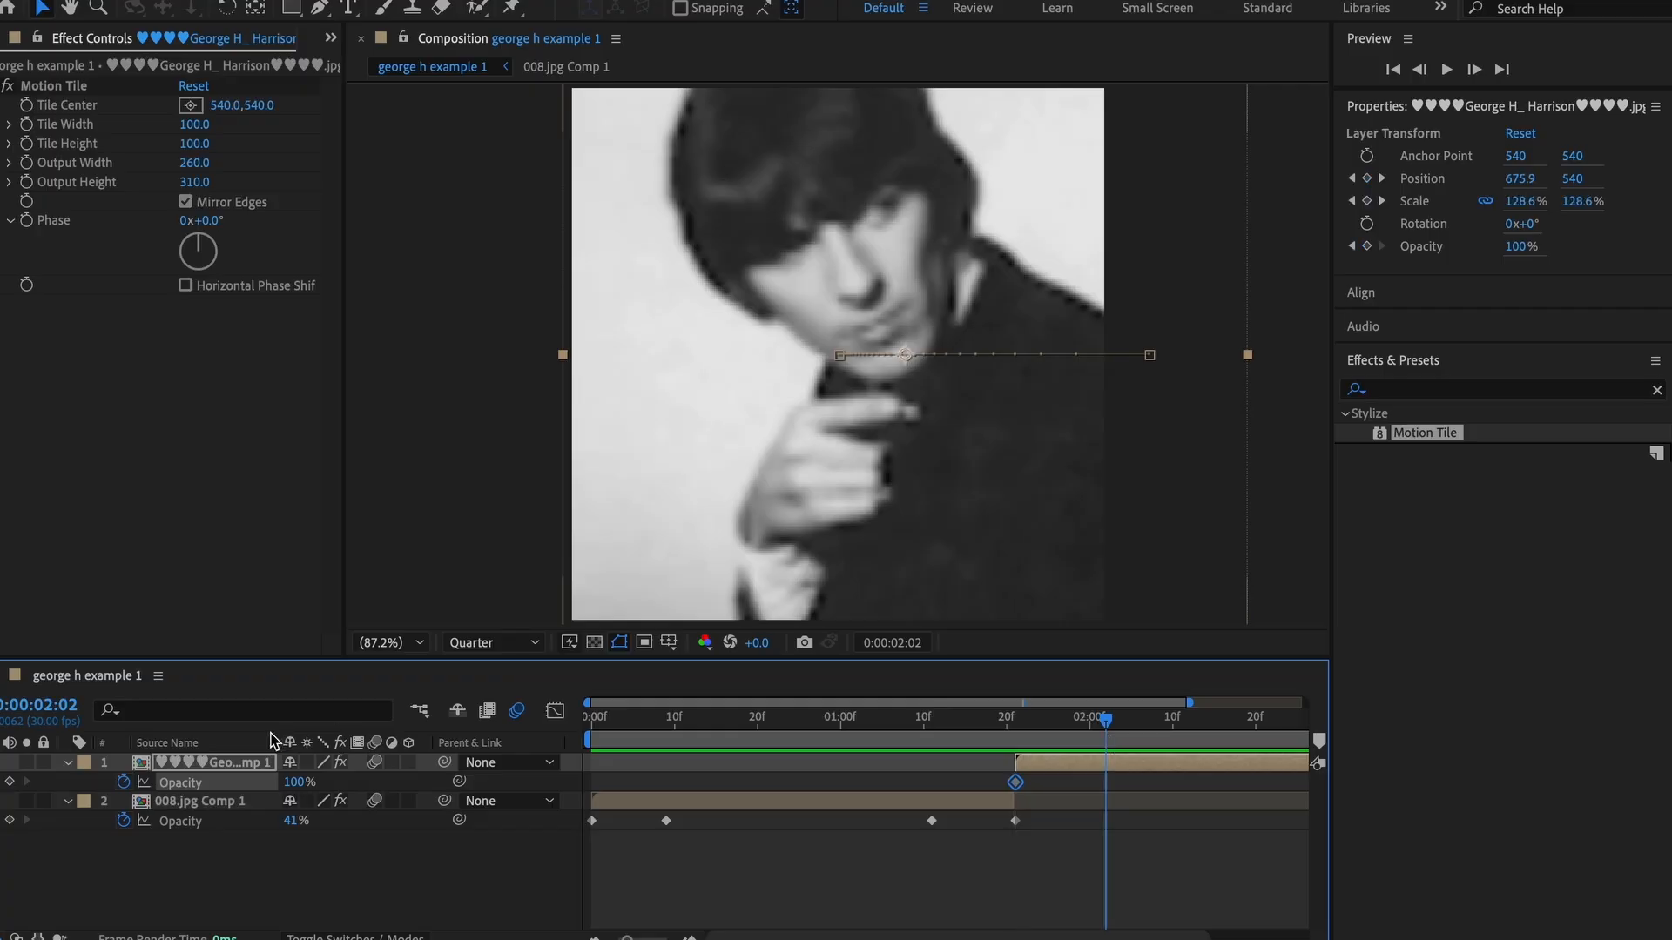
left_click(10, 781)
left_click_drag(1176, 747, 1264, 748)
scroll(1265, 750, "right", 3)
left_click(1201, 734)
left_click(10, 791)
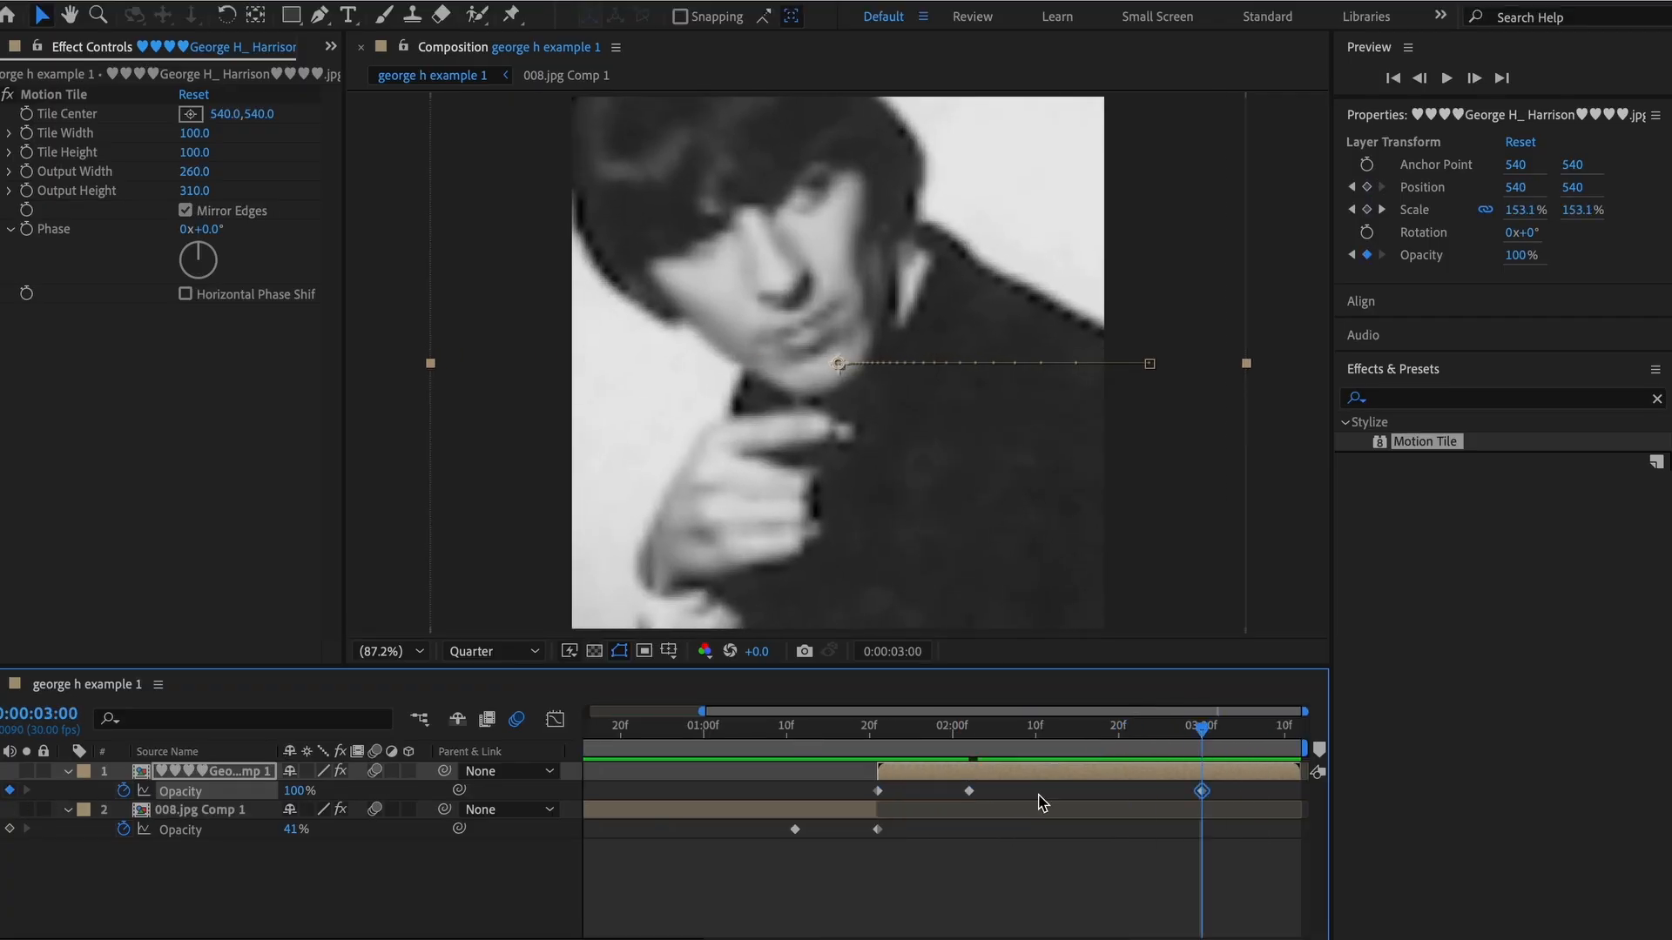
left_click(1293, 746)
left_click(11, 791)
- Set the top layer's first Opacity keyframe to 26% and preview the fade
left_click(878, 748)
left_click_drag(295, 791, 270, 795)
key("space")
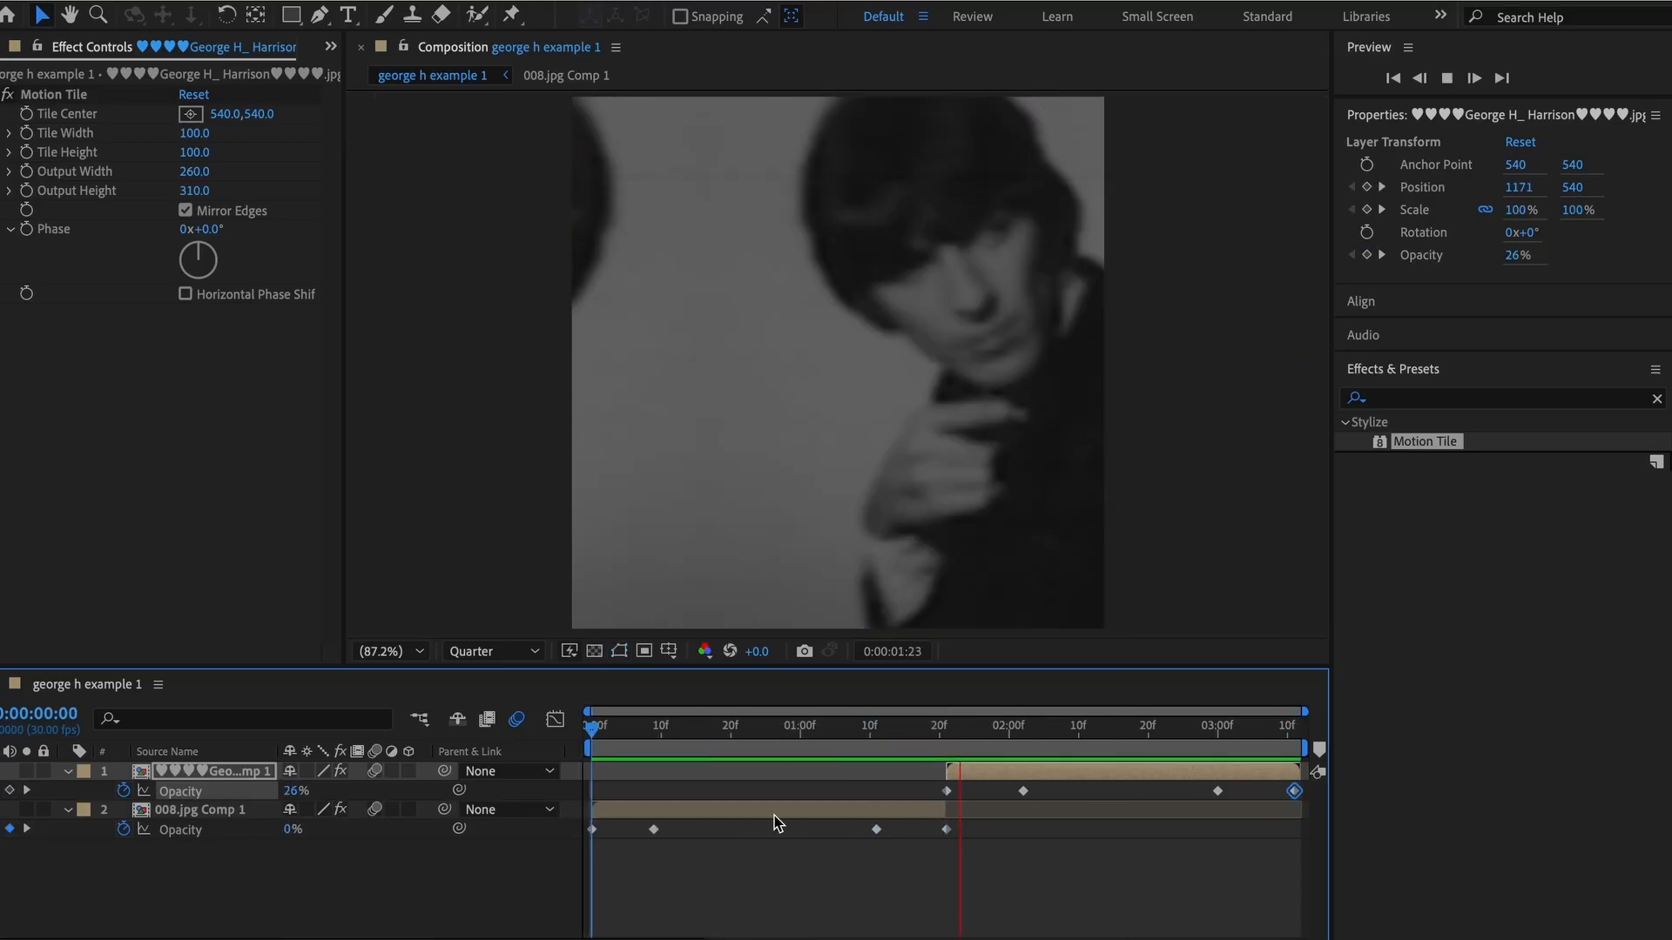
- Collapse the expanded properties of both layers and preview the whole composition
left_click(418, 837)
key("u")
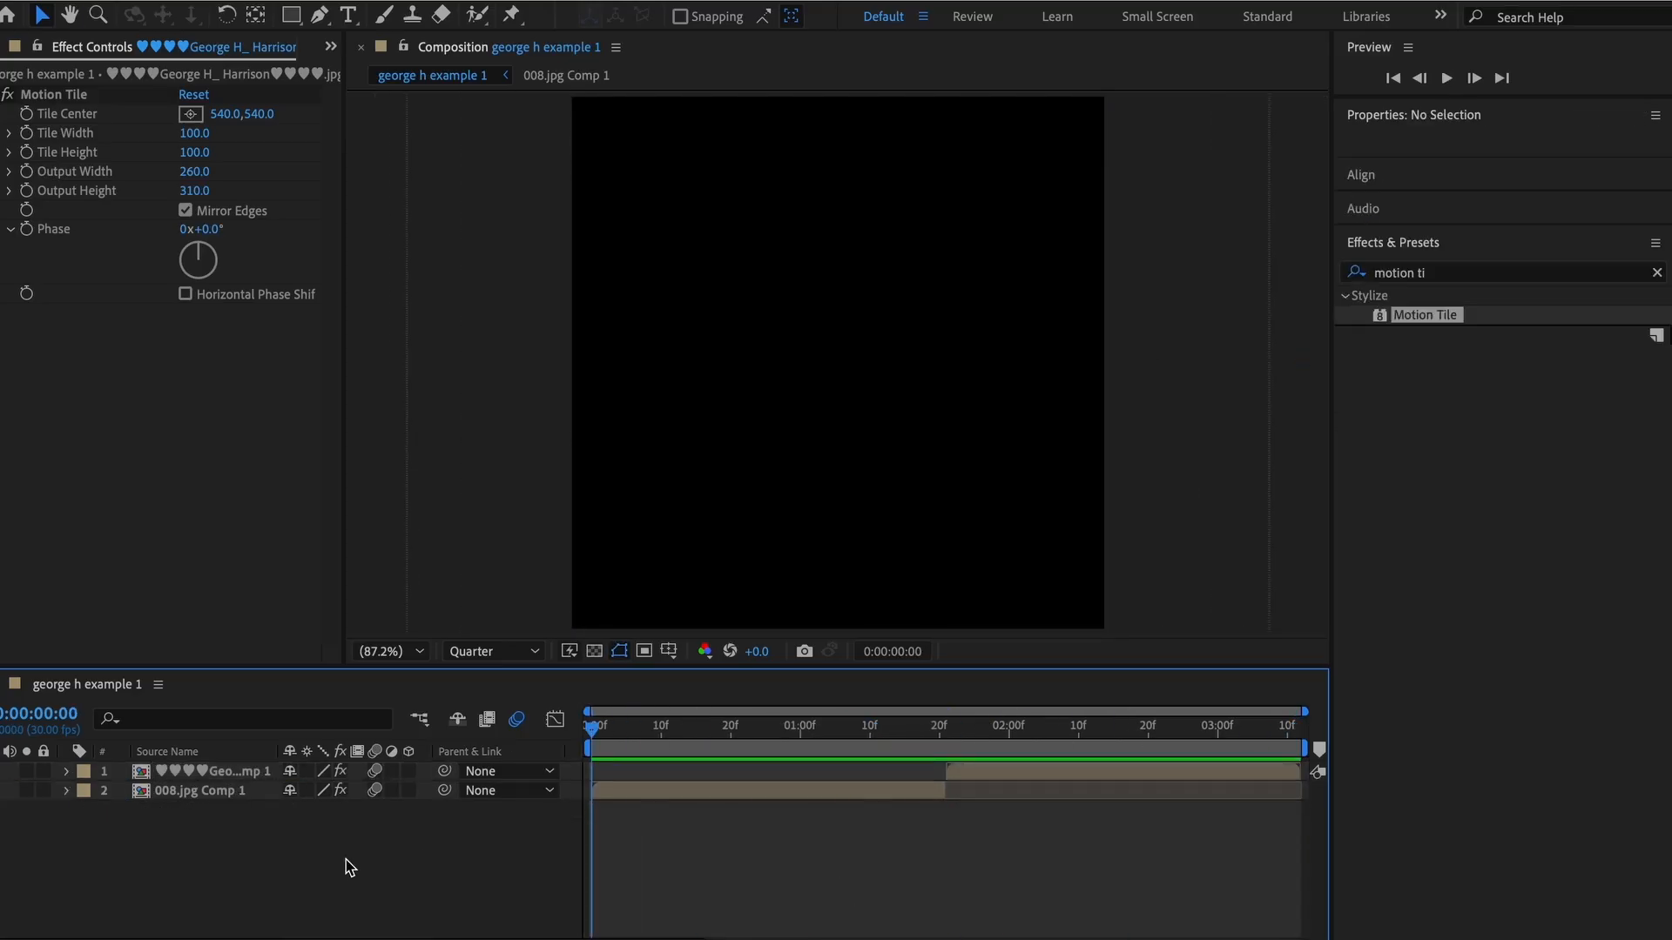
key("space")
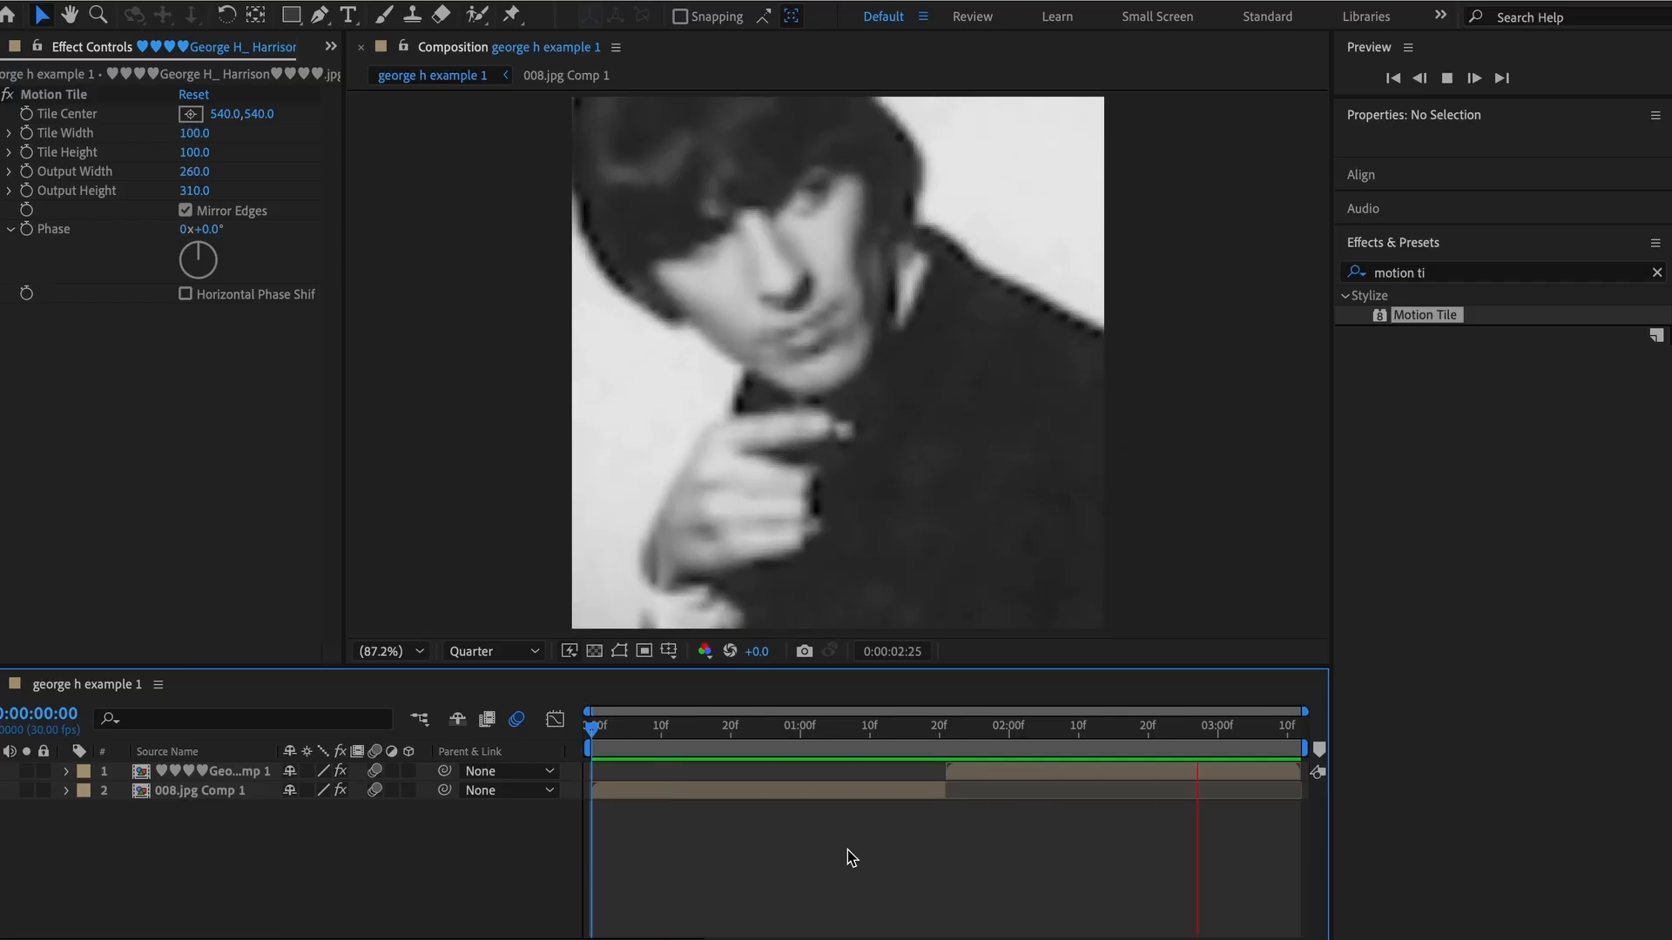
left_click(590, 803)
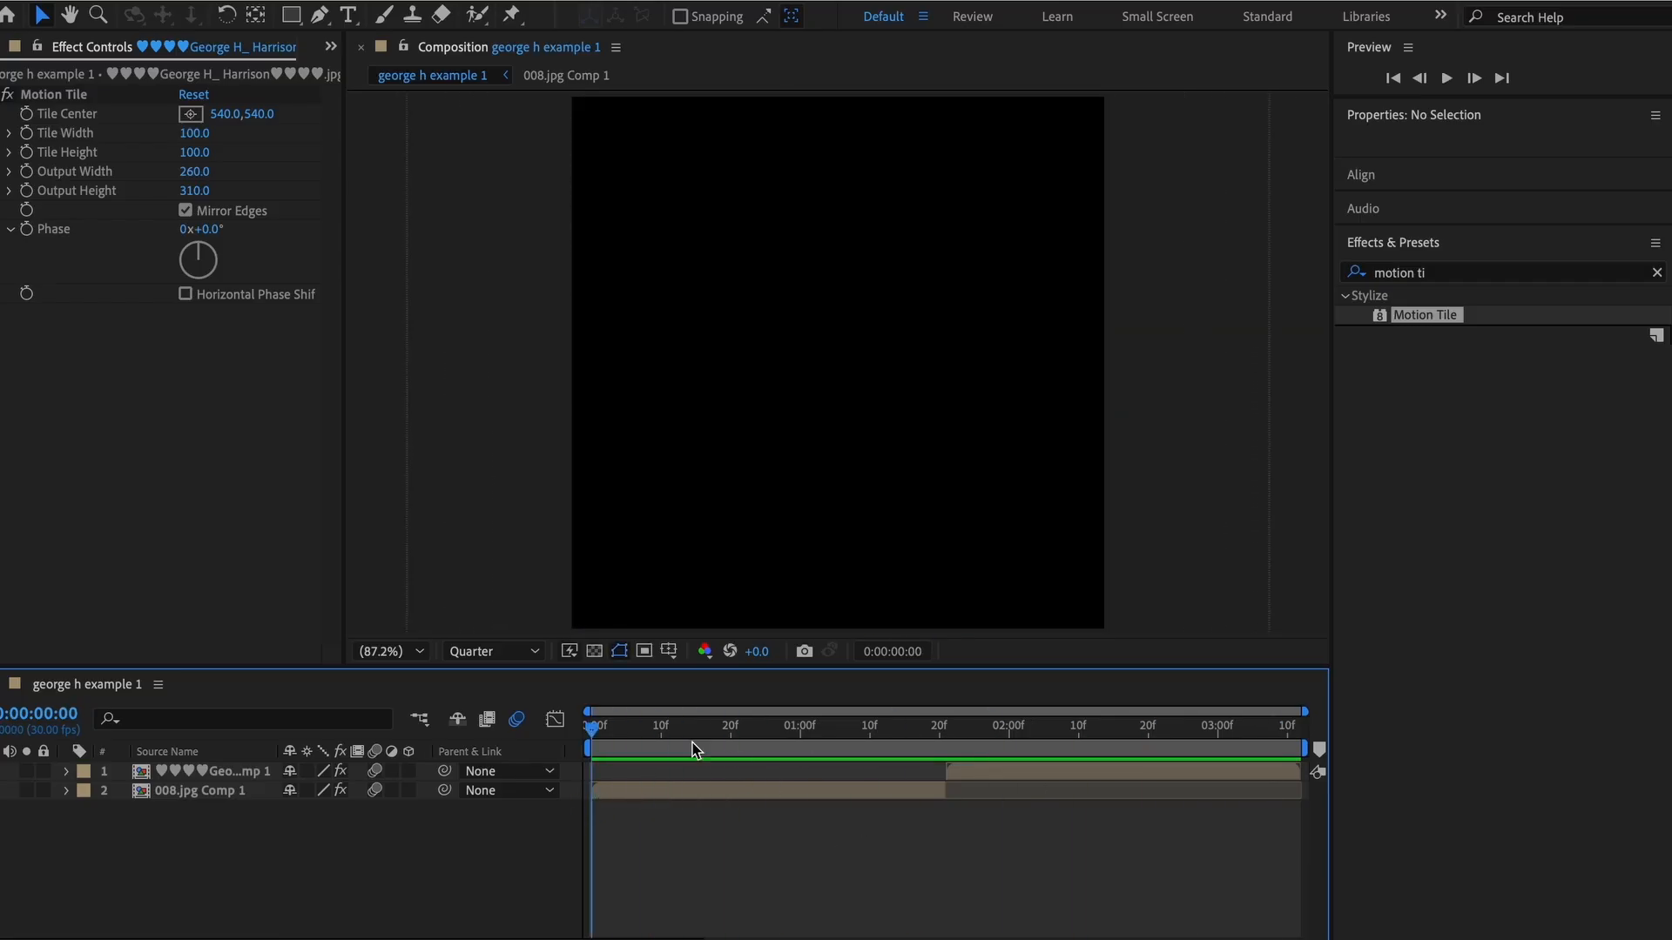
key("space")
key("space")
- Find Gaussian Blur and apply it to 008.jpg Comp 1, with a Blurriness keyframe at 0:00:00:00
left_click(1445, 272)
type("blur")
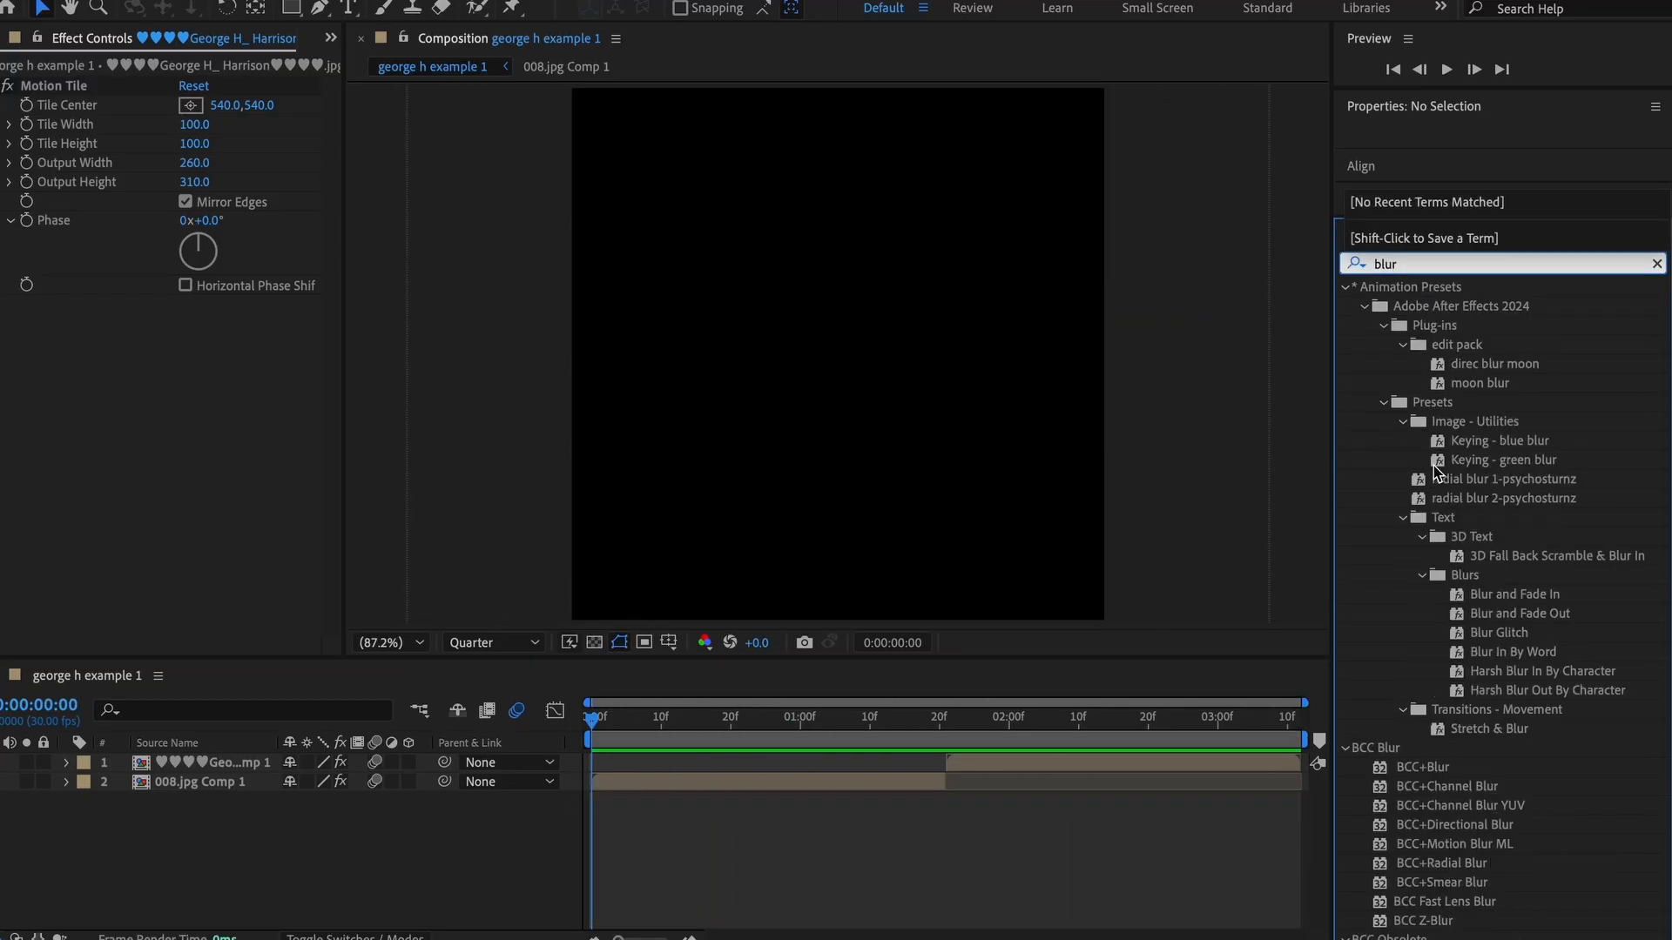
scroll(1435, 470, "down", 10)
key("BackSpace")
key("BackSpace")
key("BackSpace")
key("BackSpace")
type("gauss")
left_click_drag(1391, 348, 860, 781)
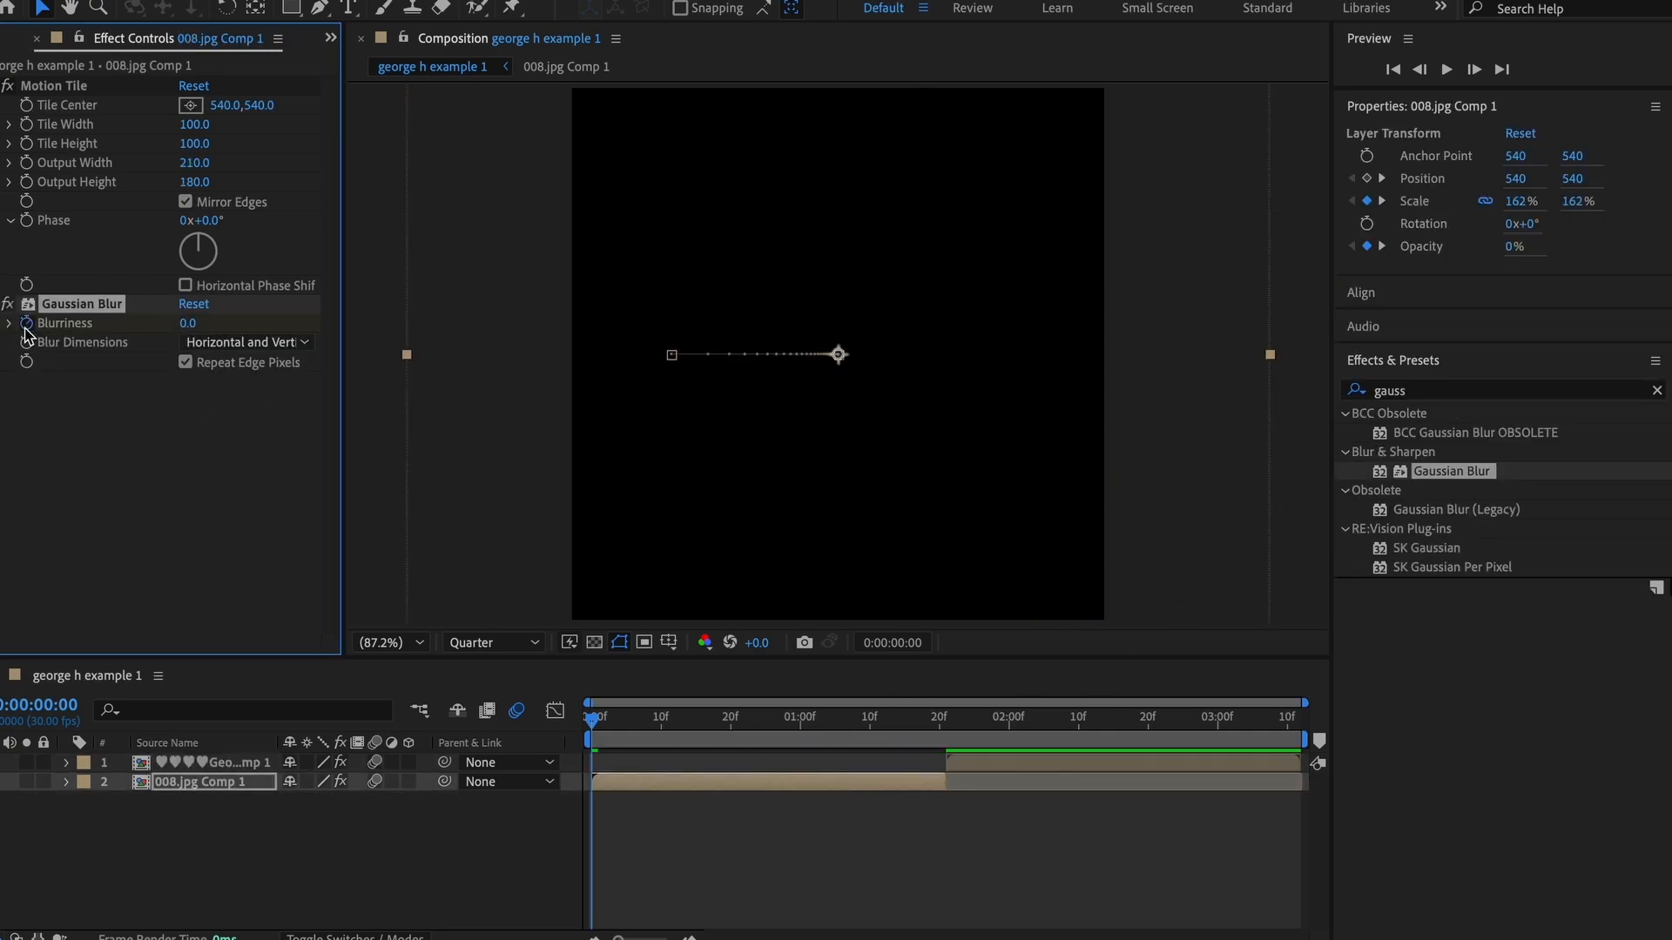
- Add a second Blurriness keyframe of 0.0 to 008.jpg Comp 1 and move it to about 0:00:00:29
left_click(731, 787)
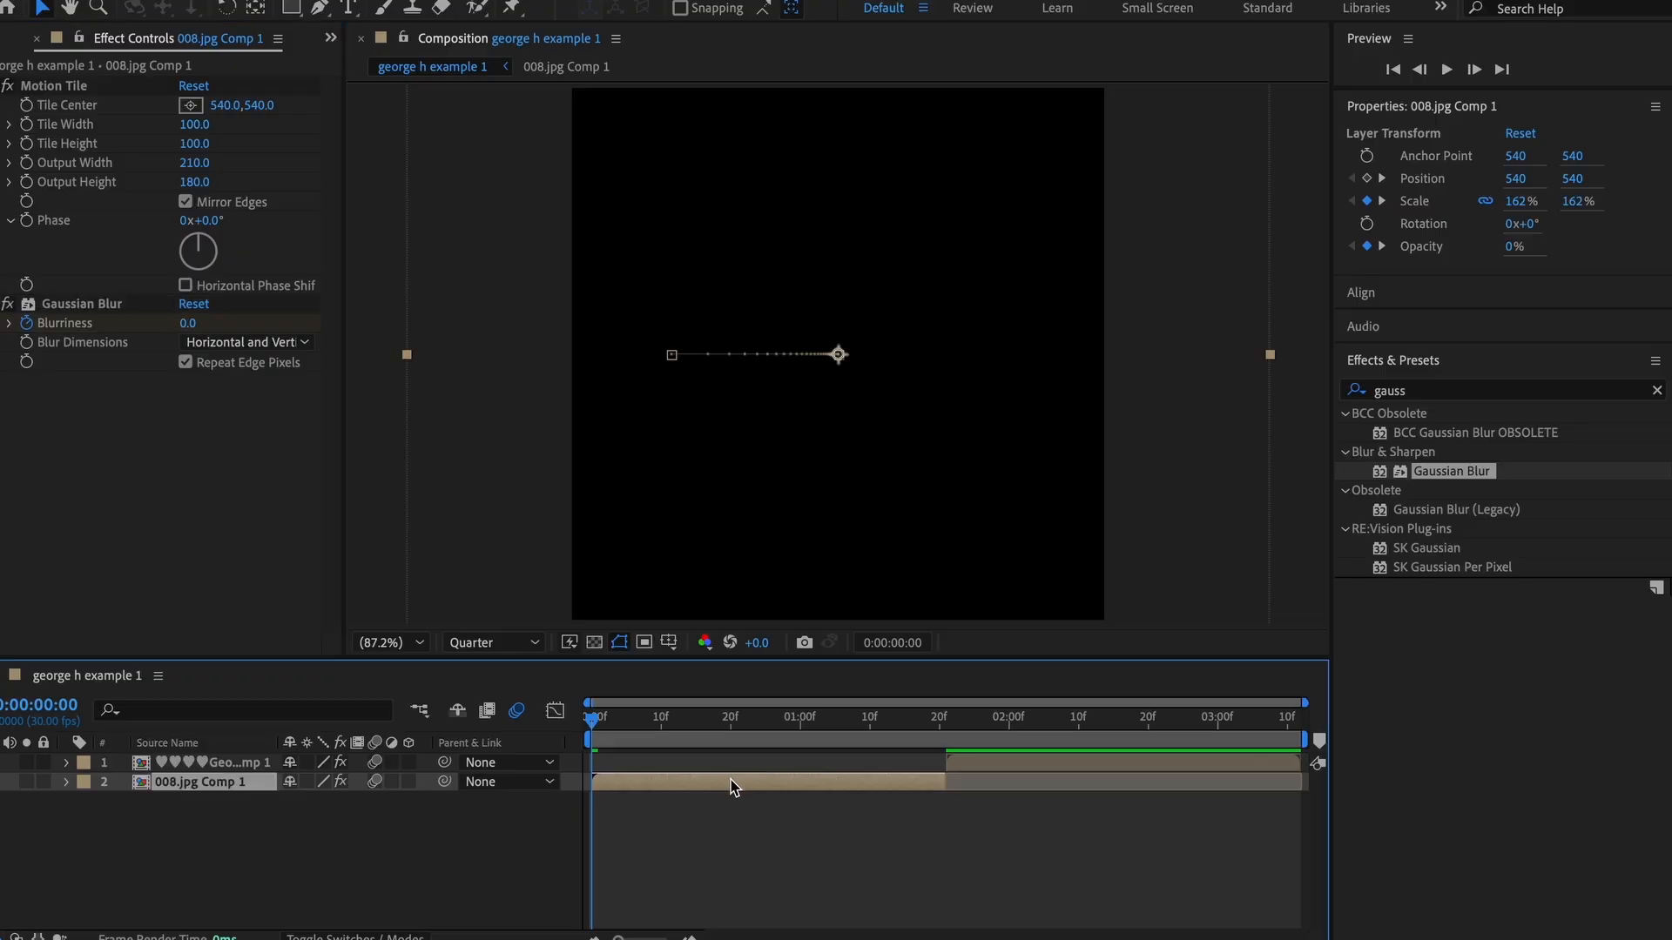
key("u")
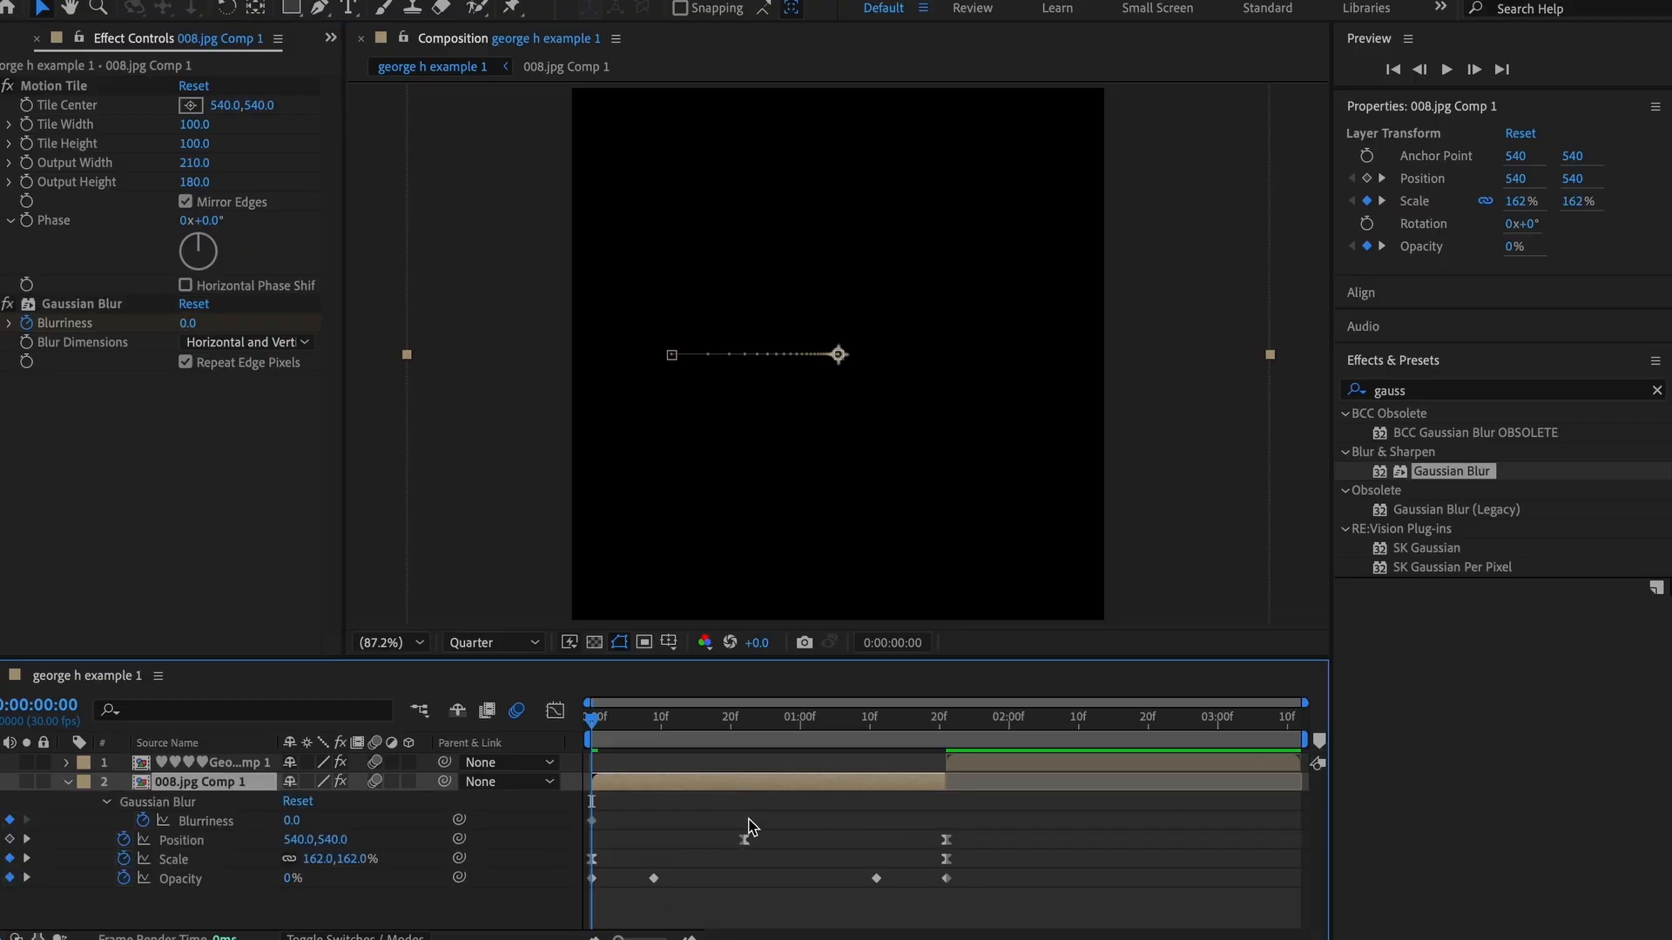
left_click(593, 821)
key("space")
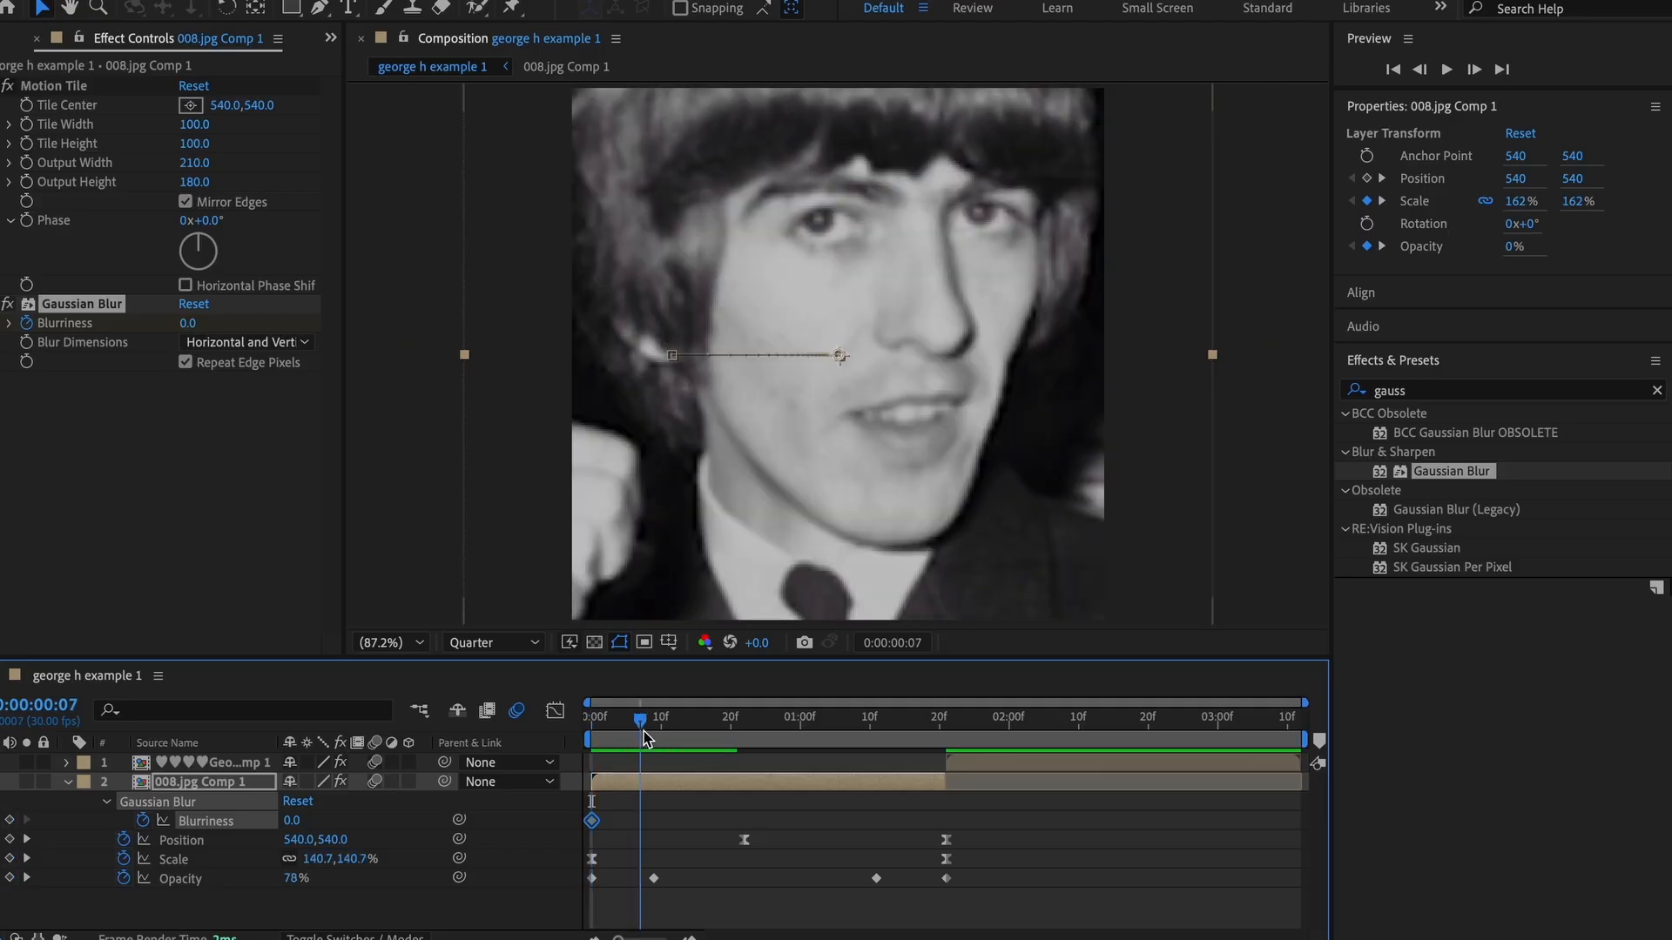
left_click(9, 819)
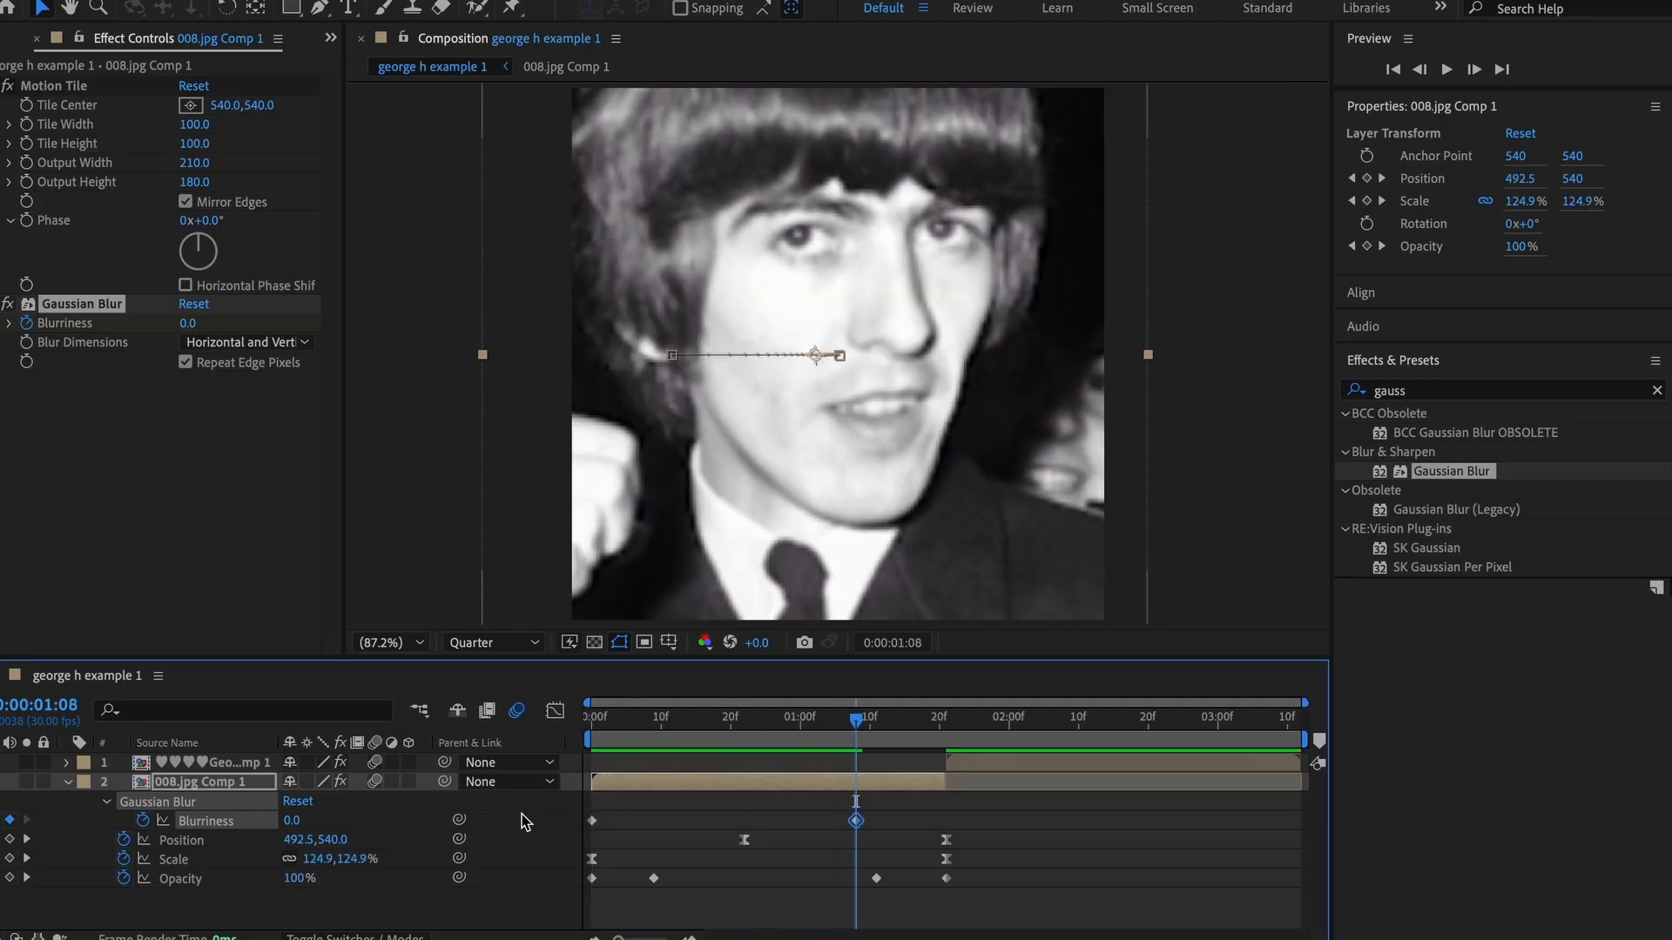
left_click(794, 827)
left_click_drag(856, 821, 794, 817)
- Set the Blurriness keyframe at 0:00:00:00 to 28.1 and preview the blur on 008.jpg Comp 1
left_click_drag(810, 721, 578, 770)
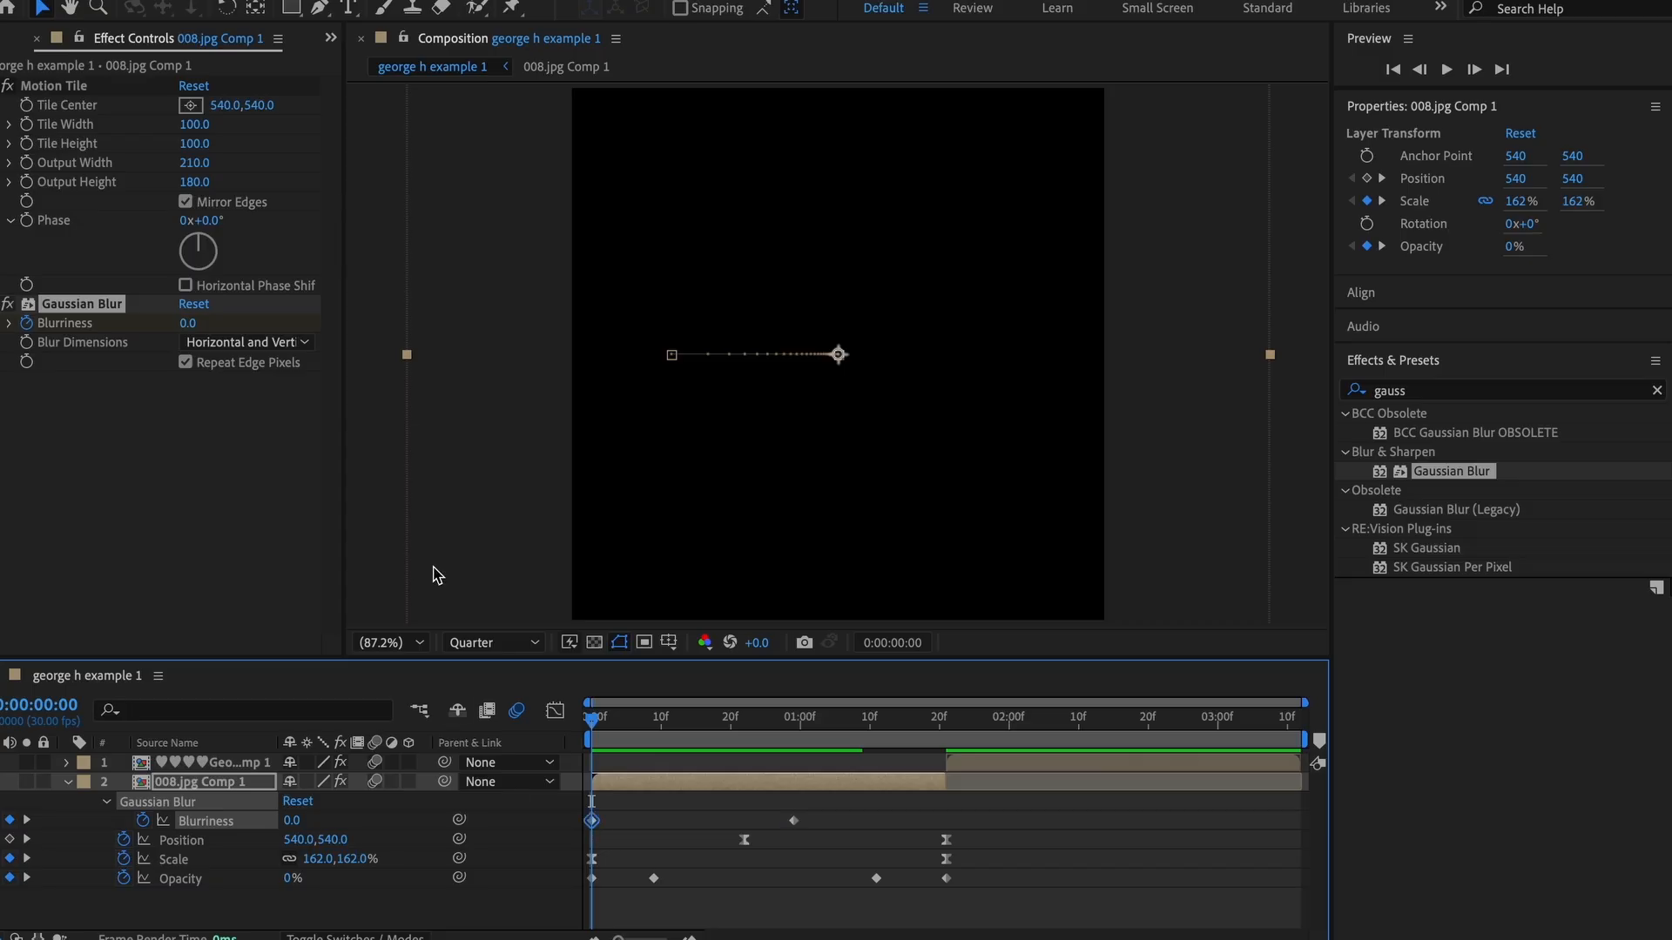
left_click_drag(185, 322, 271, 323)
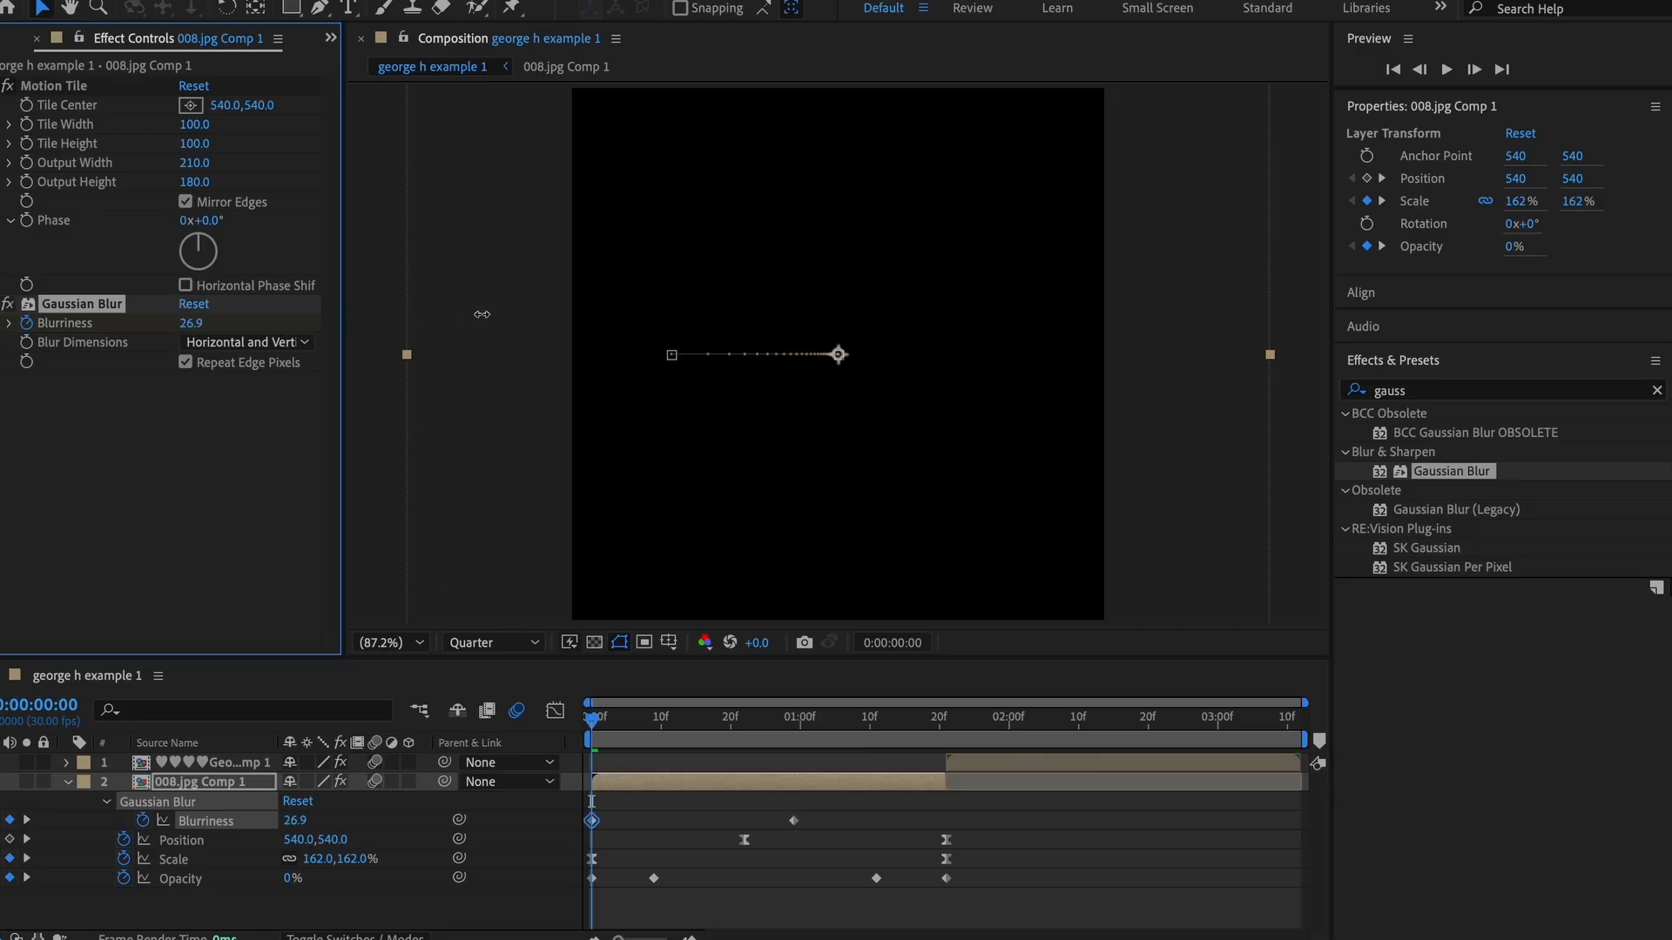
left_click_drag(481, 315, 496, 314)
key("space")
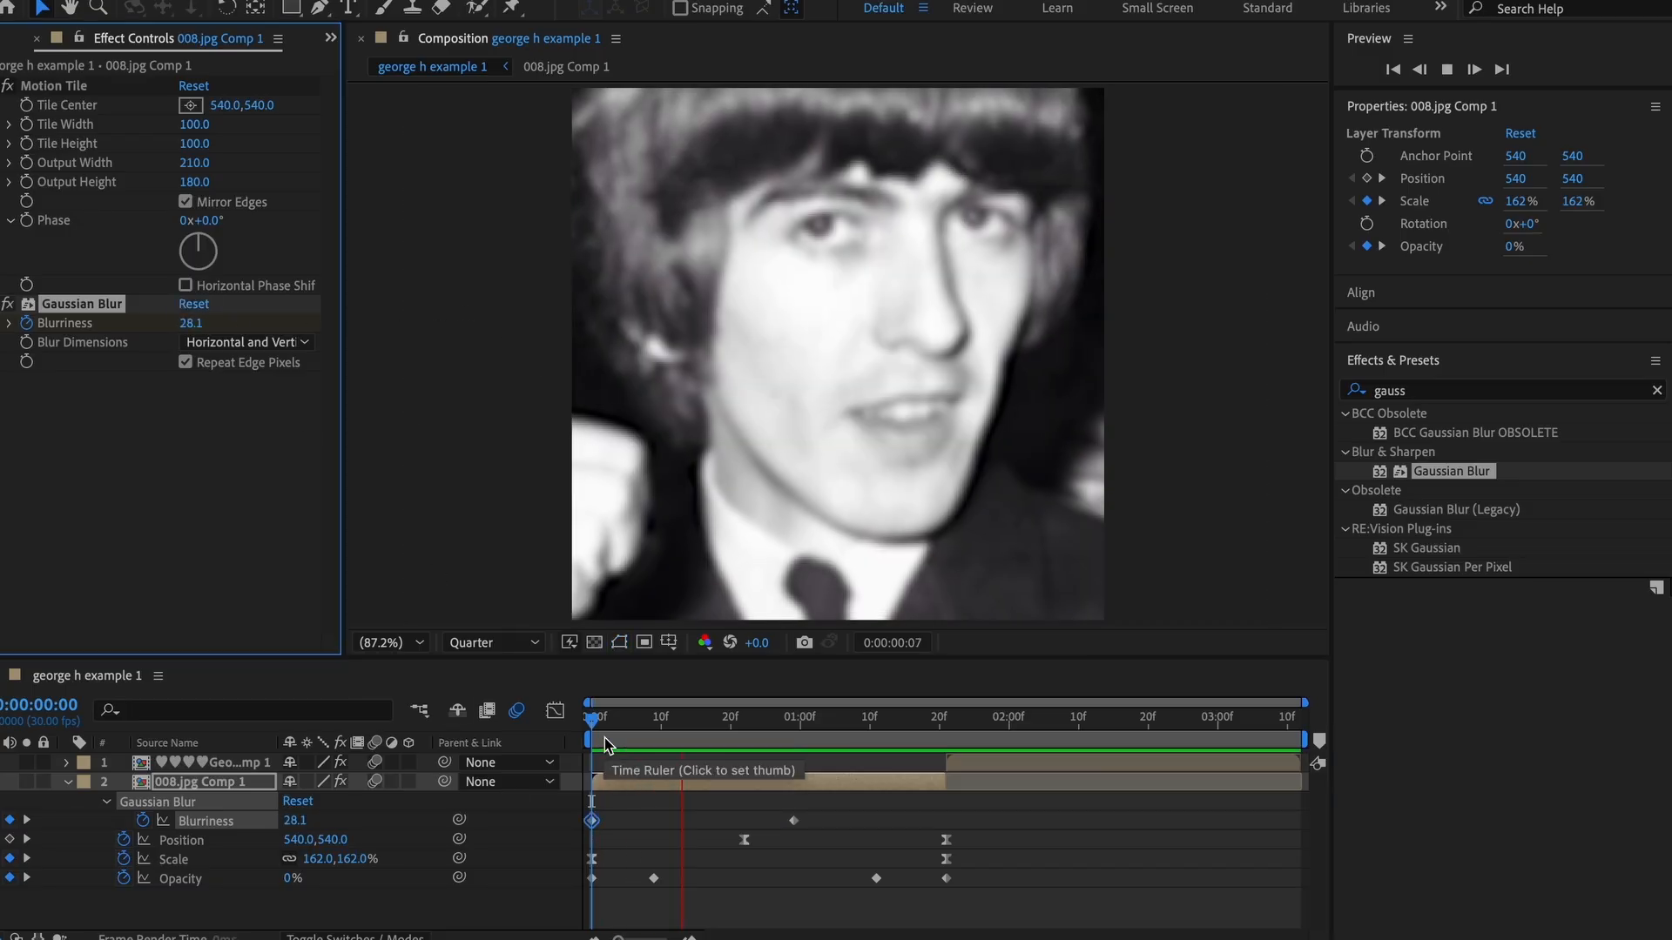
- Copy the Gaussian Blur keyframes of 008.jpg Comp 1 to the start of the top layer and preview the composition
left_click(793, 820)
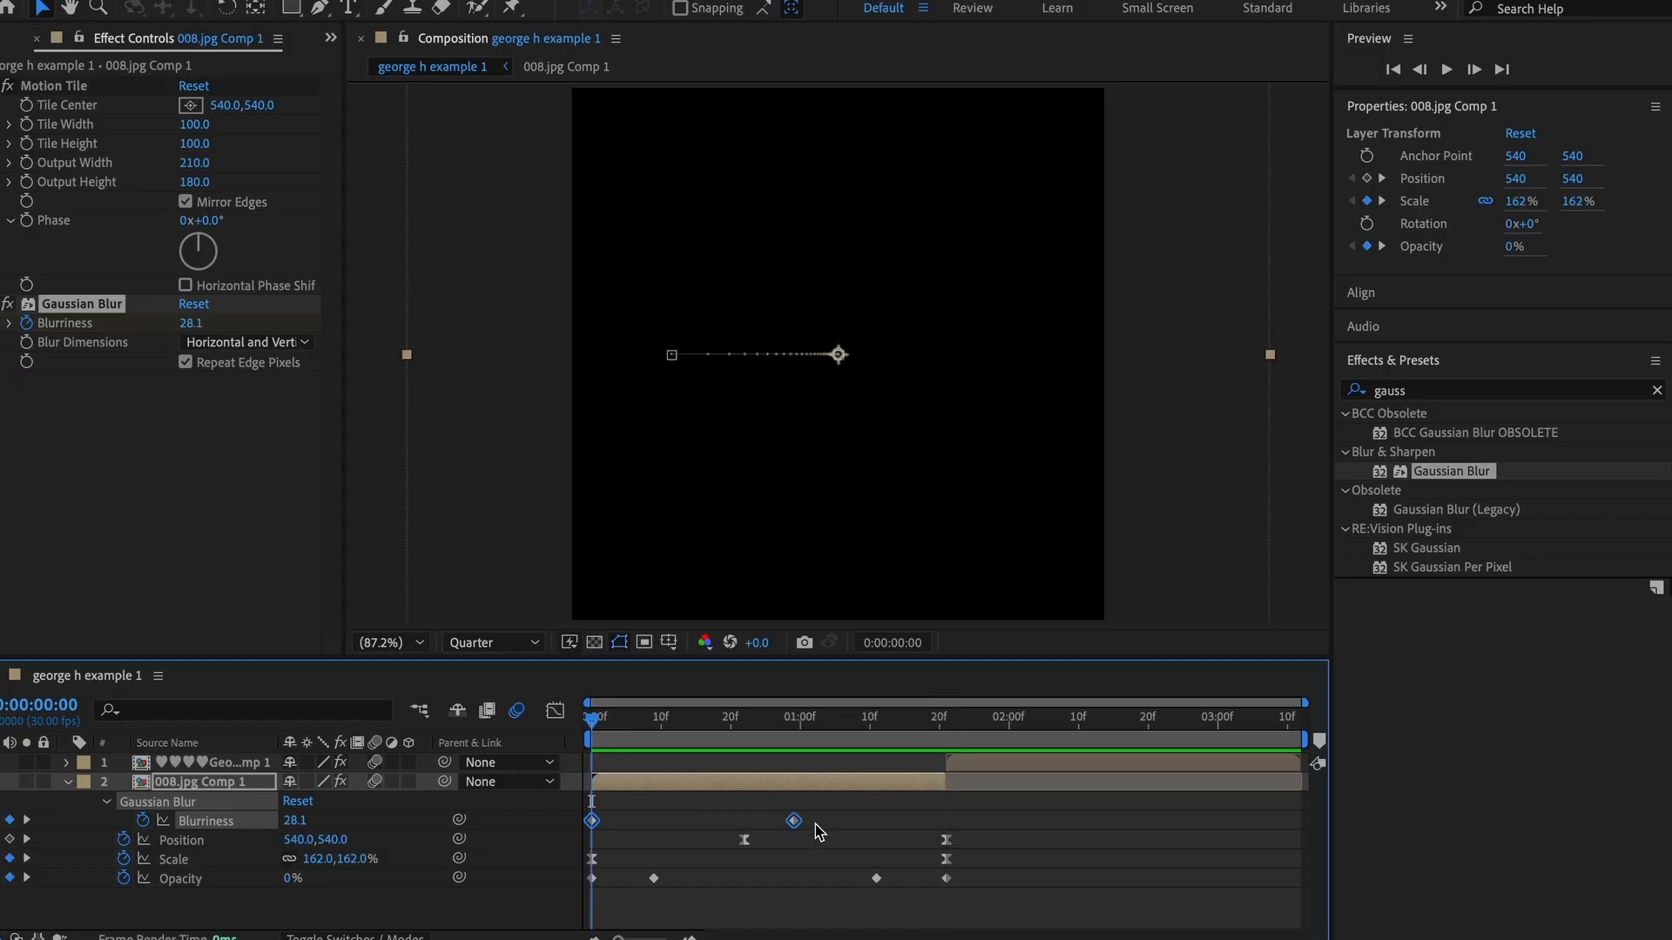
left_click(941, 734)
left_click(959, 766)
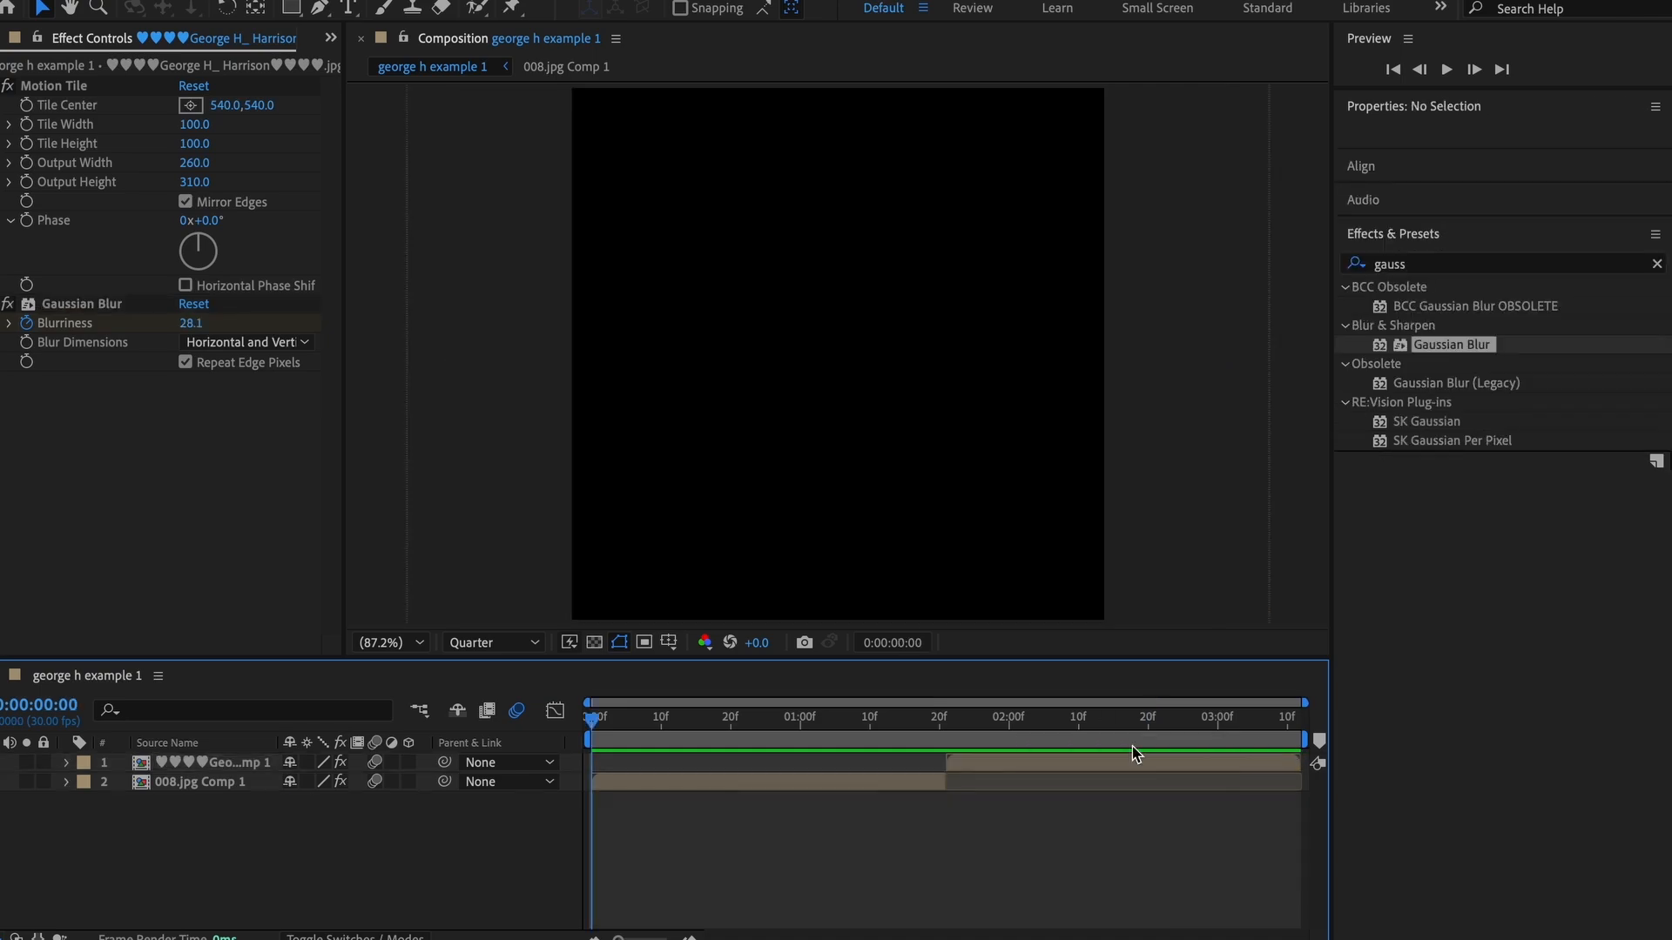
key("space")
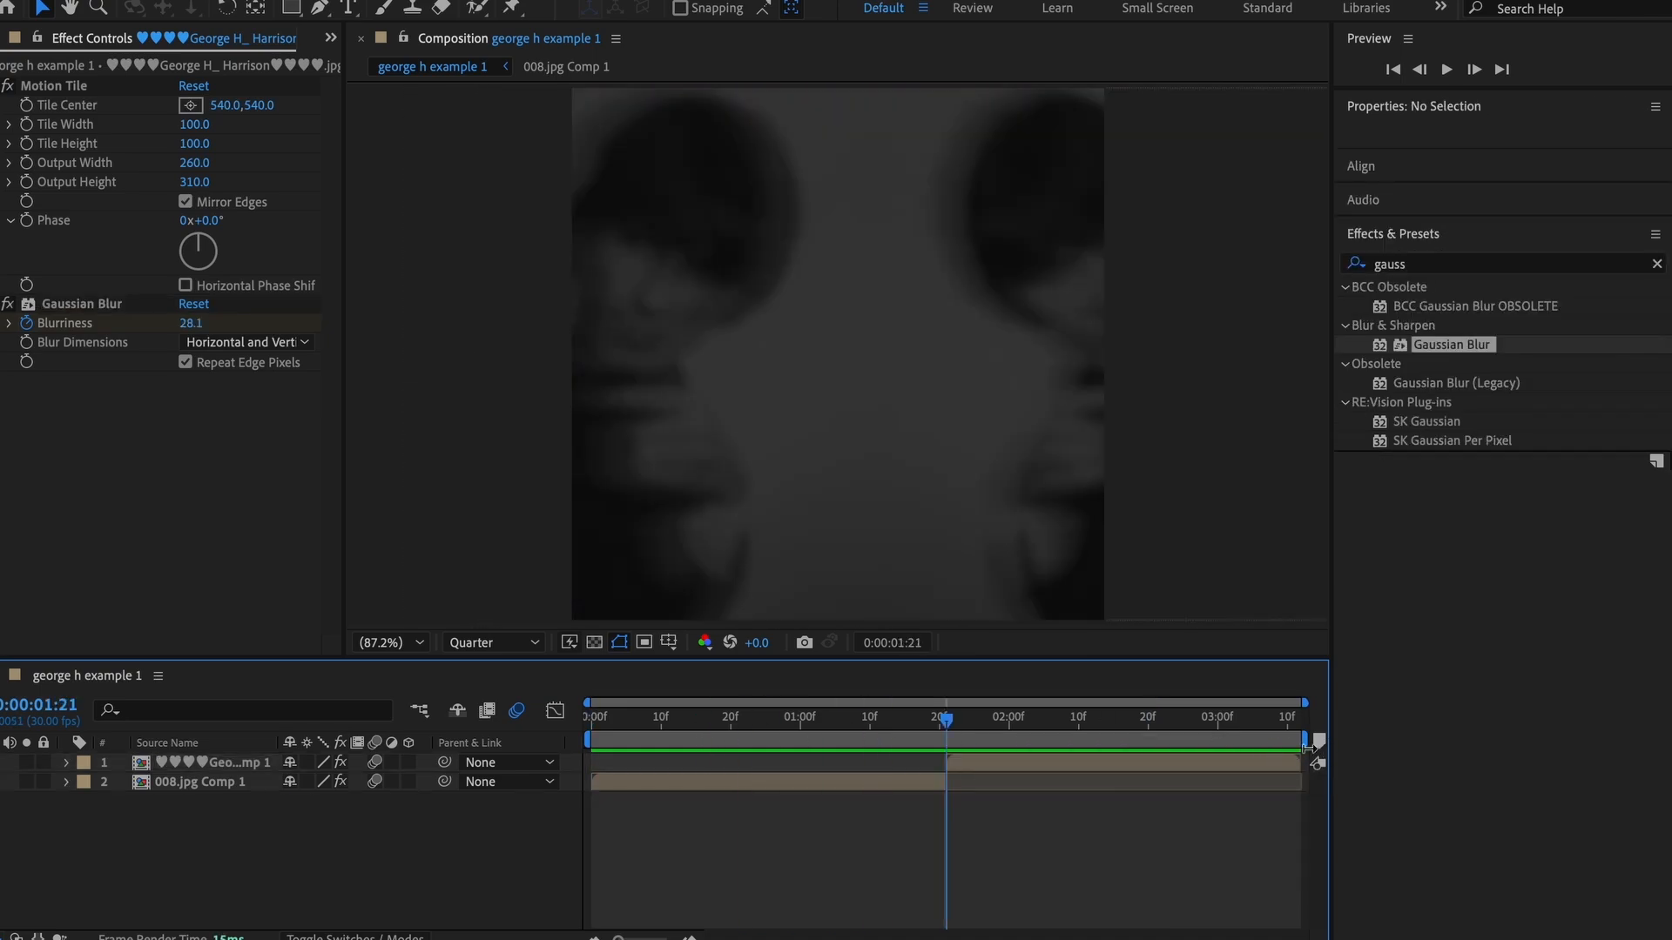
- Place a composition marker at 0:00:01:21, where the two layers meet, and scrub the playhead up to it
left_click(1317, 743)
left_click_drag(949, 735, 962, 734)
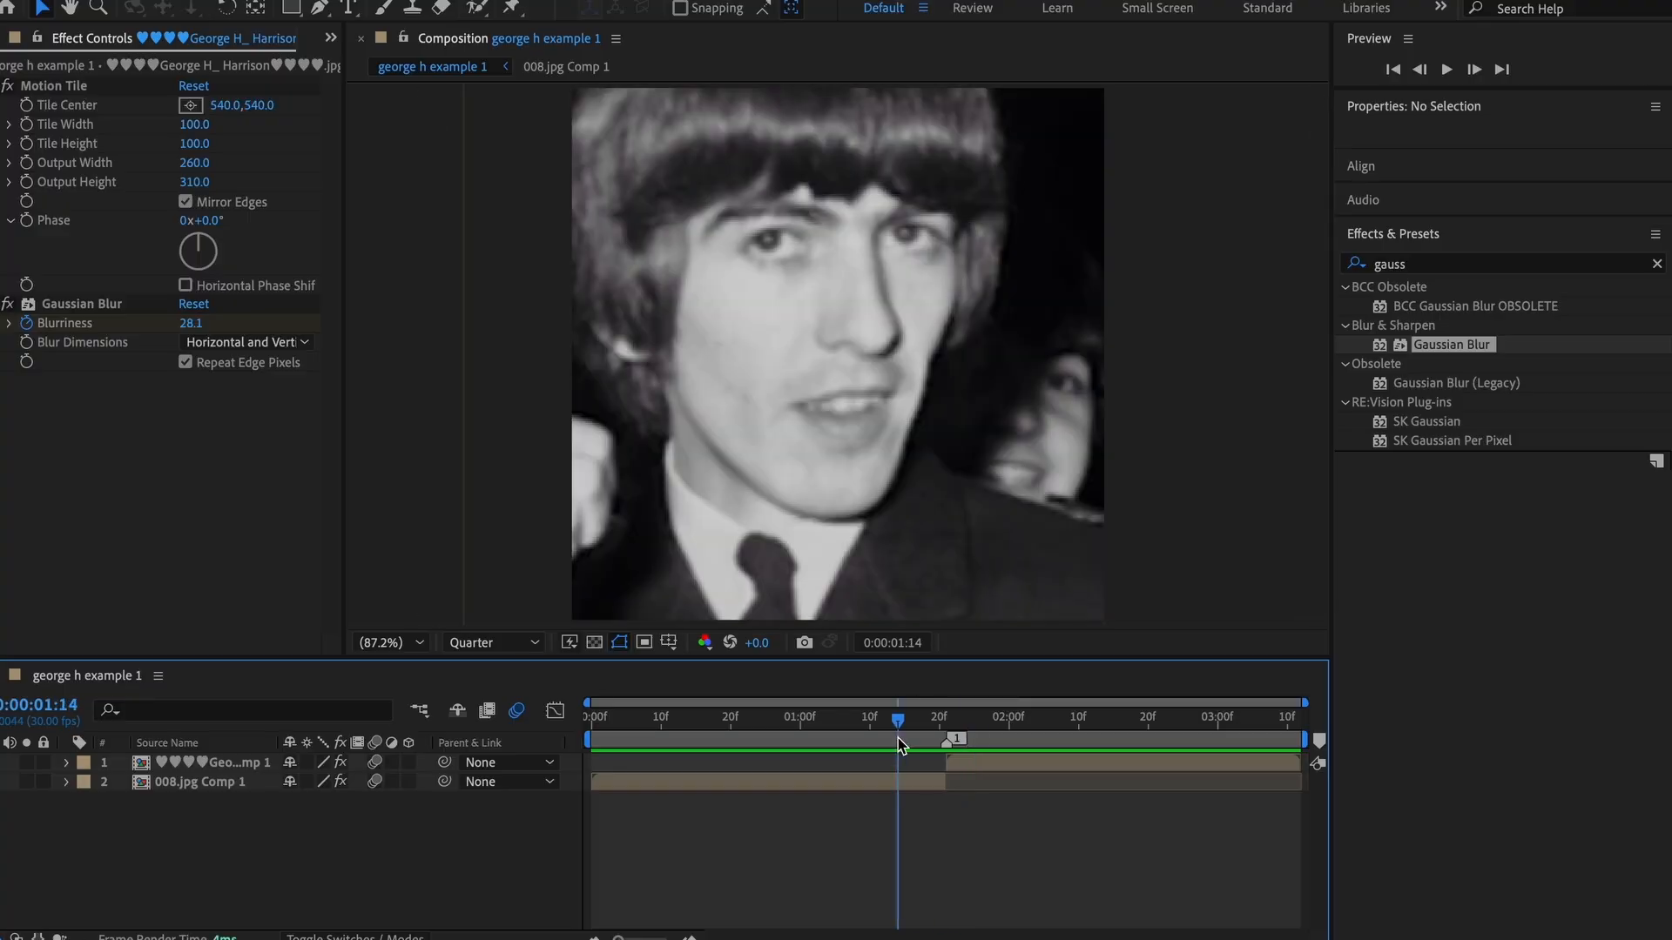
left_click_drag(897, 739, 953, 782)
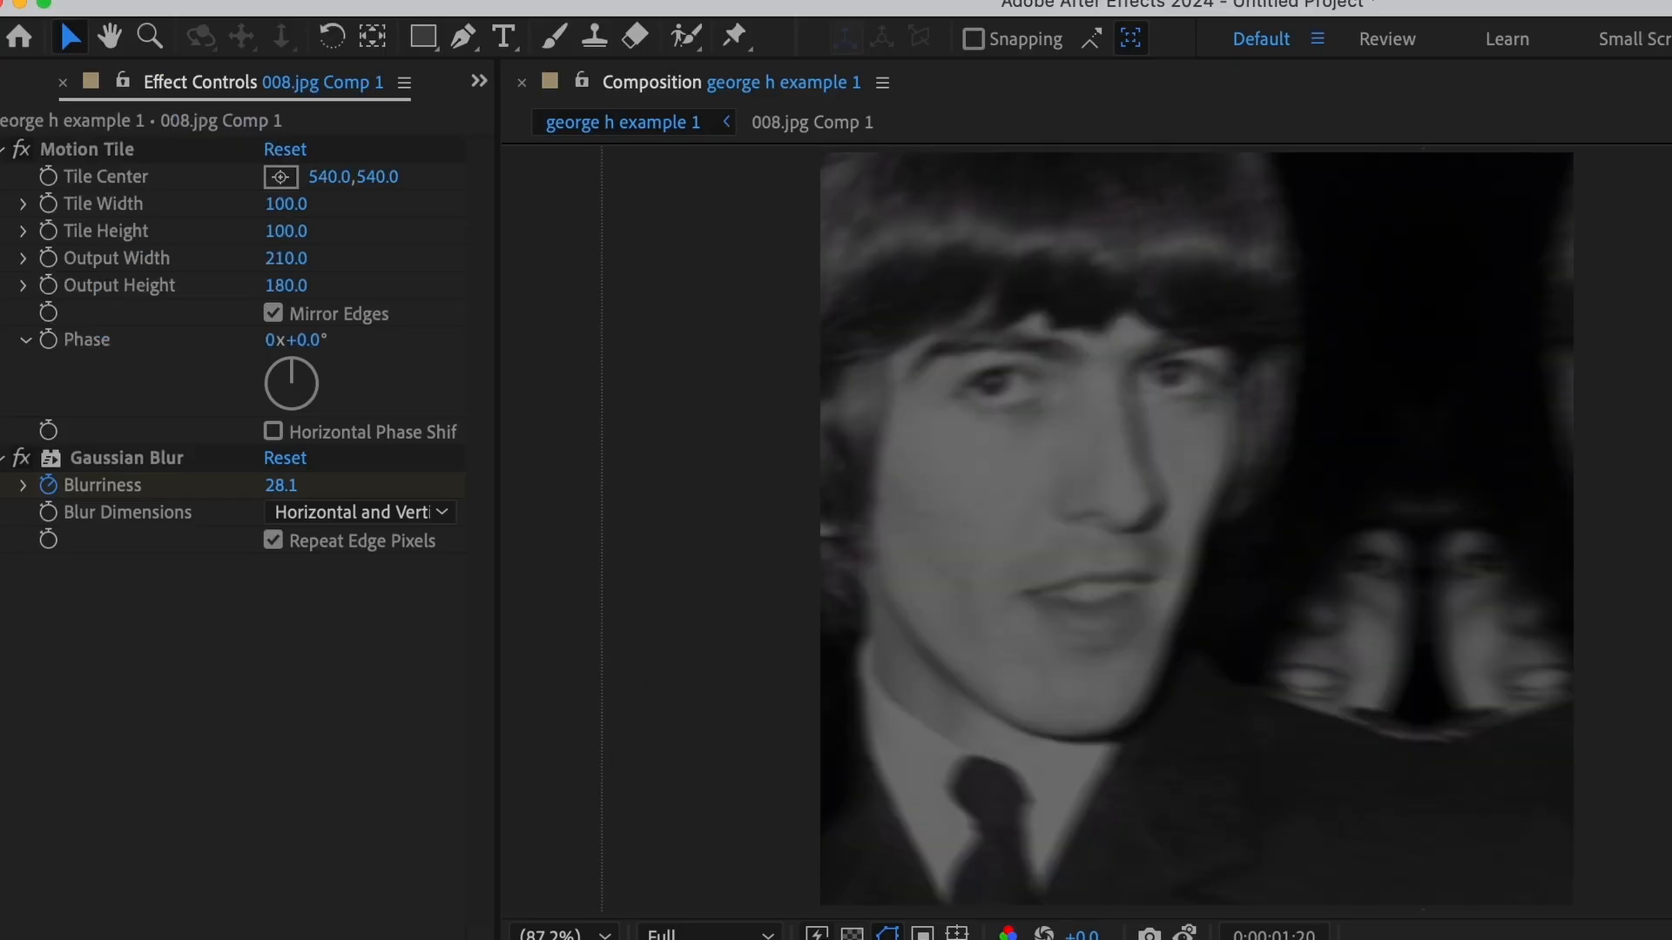
- Try out the Hand and Zoom tools on the composition view and return to the Selection tool
left_click(101, 39)
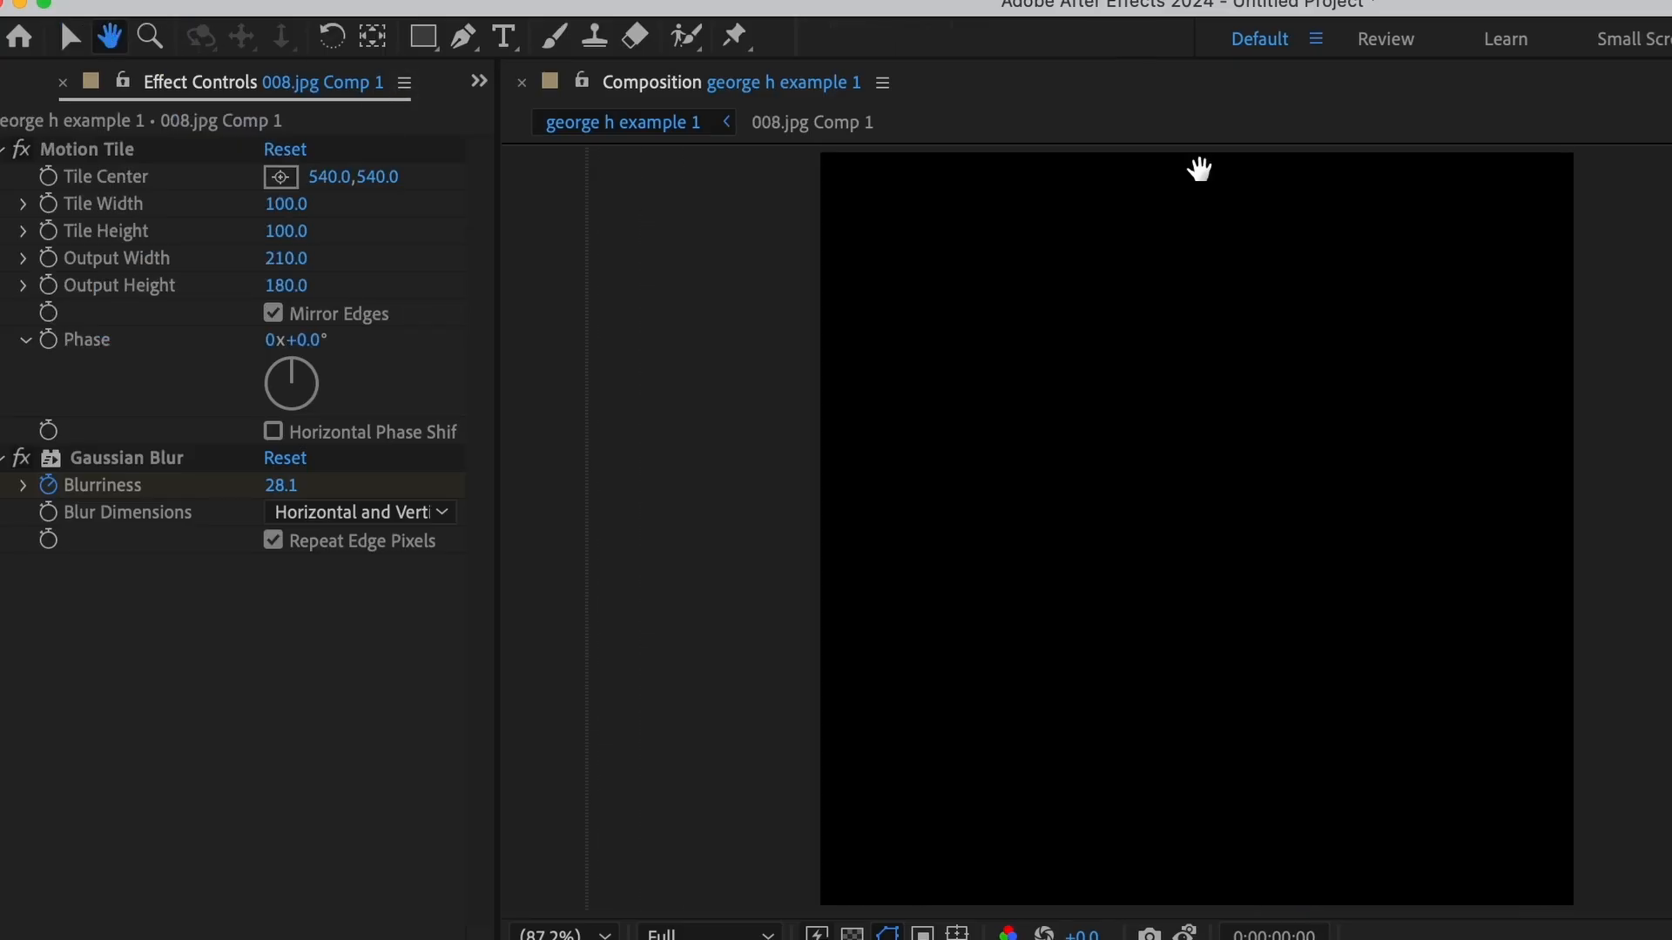
left_click_drag(1596, 441, 1418, 351)
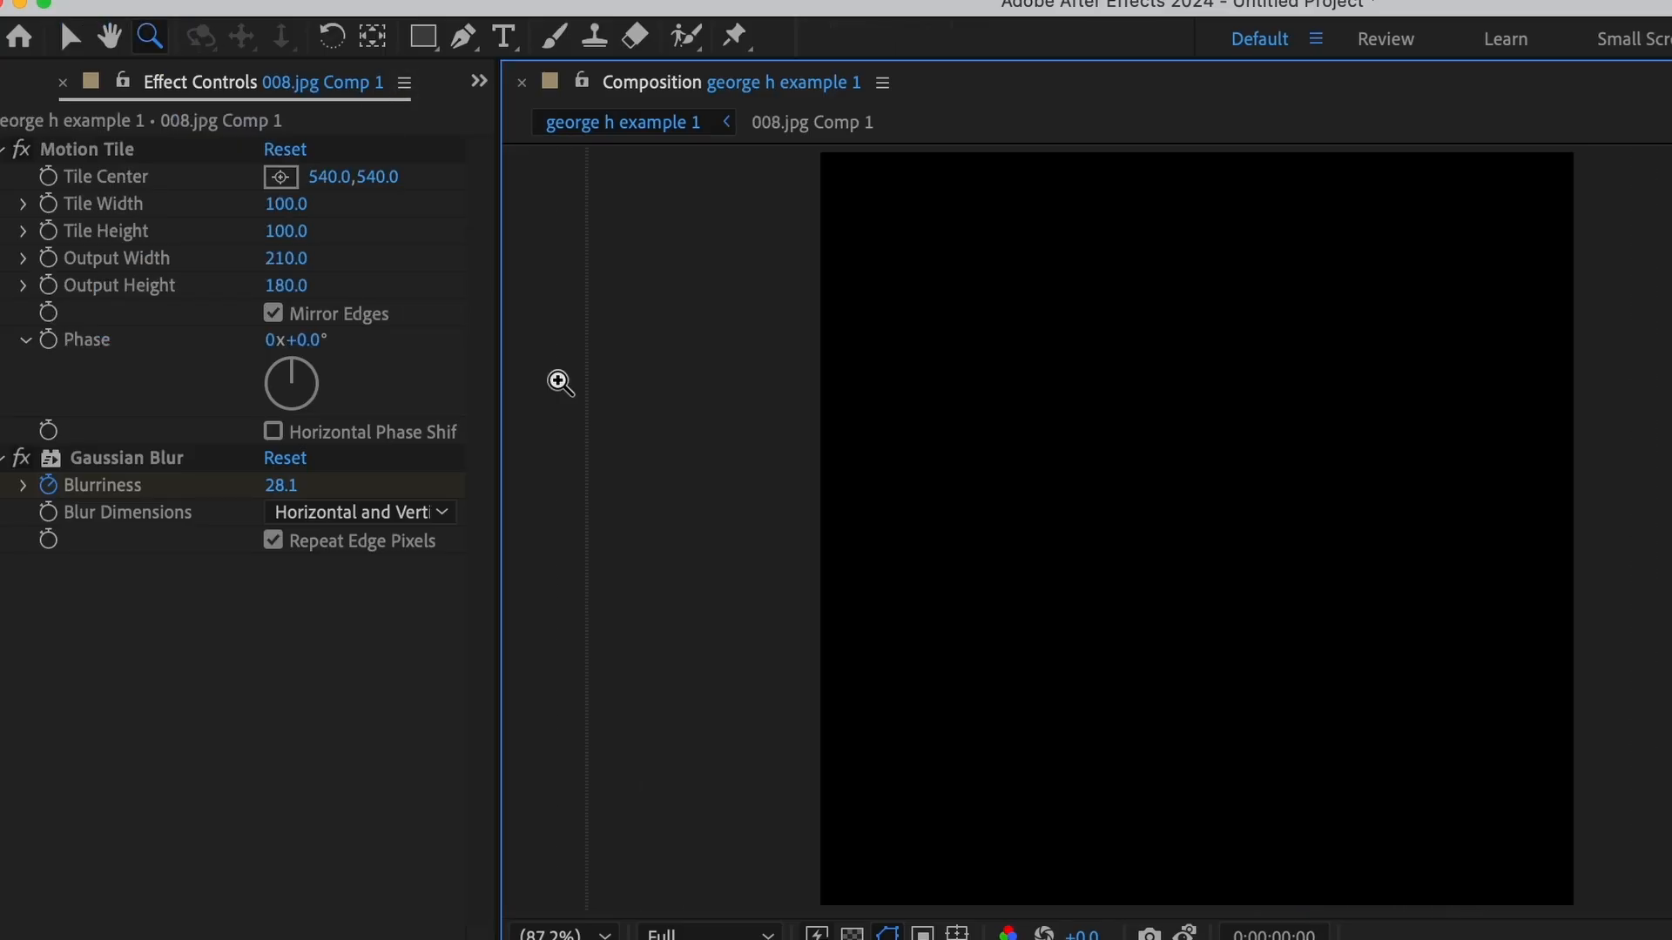
key("v")
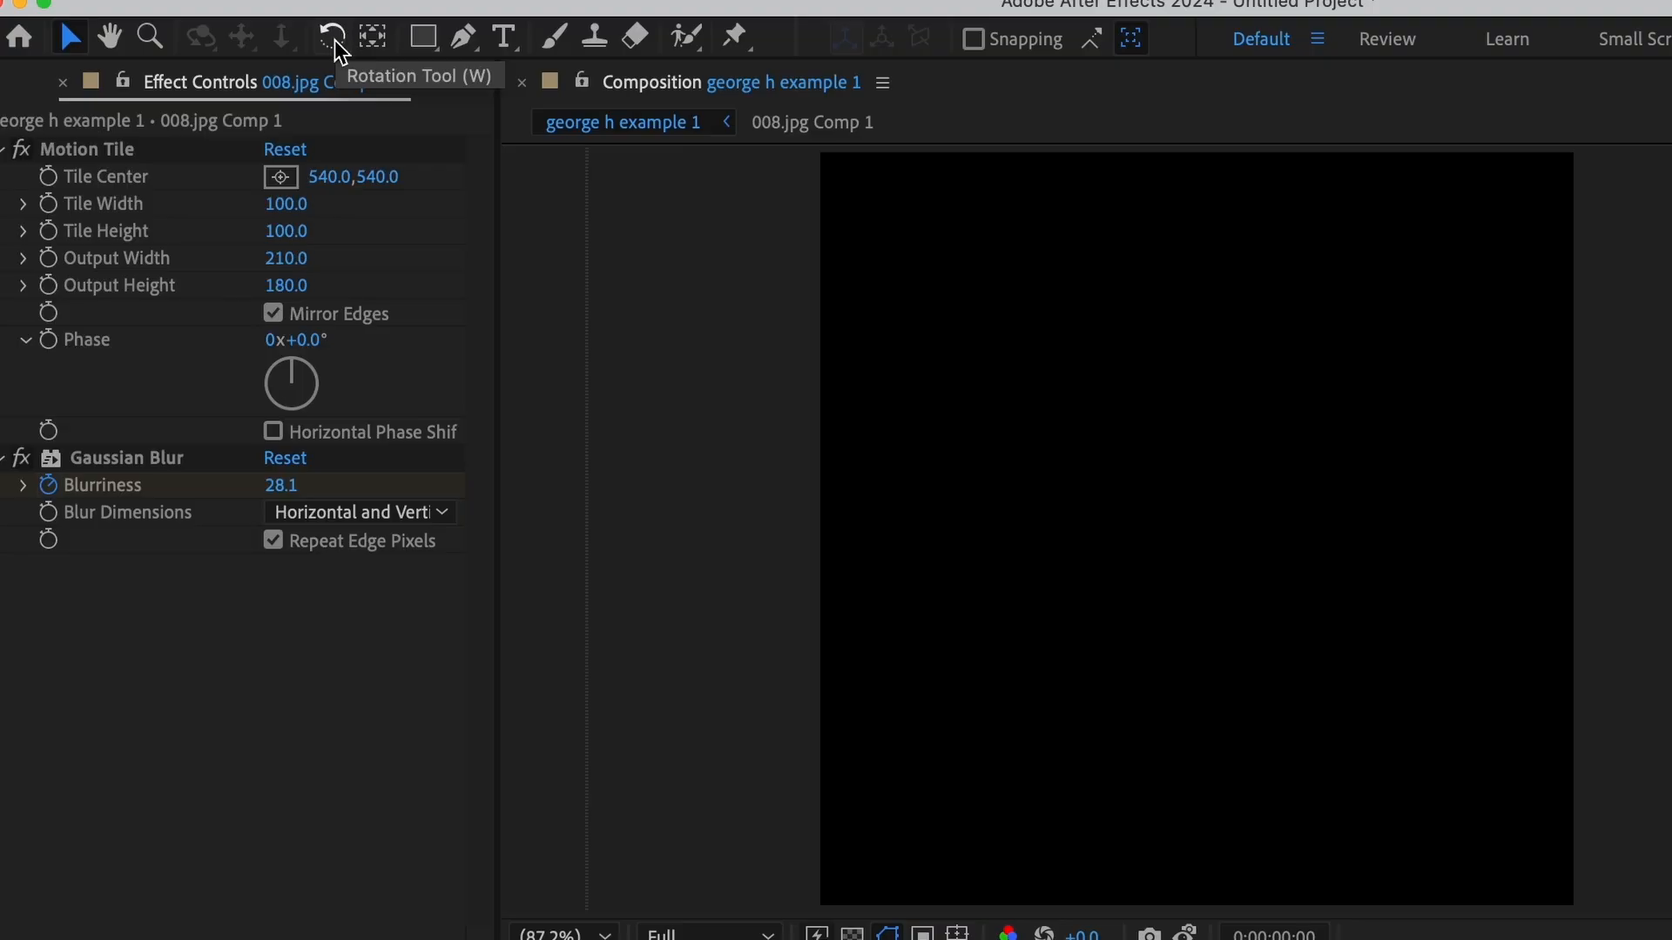
- Try rotating 008.jpg Comp 1 freehand with the Rotation tool and undo the rotation
left_click(334, 40)
left_click(1095, 487)
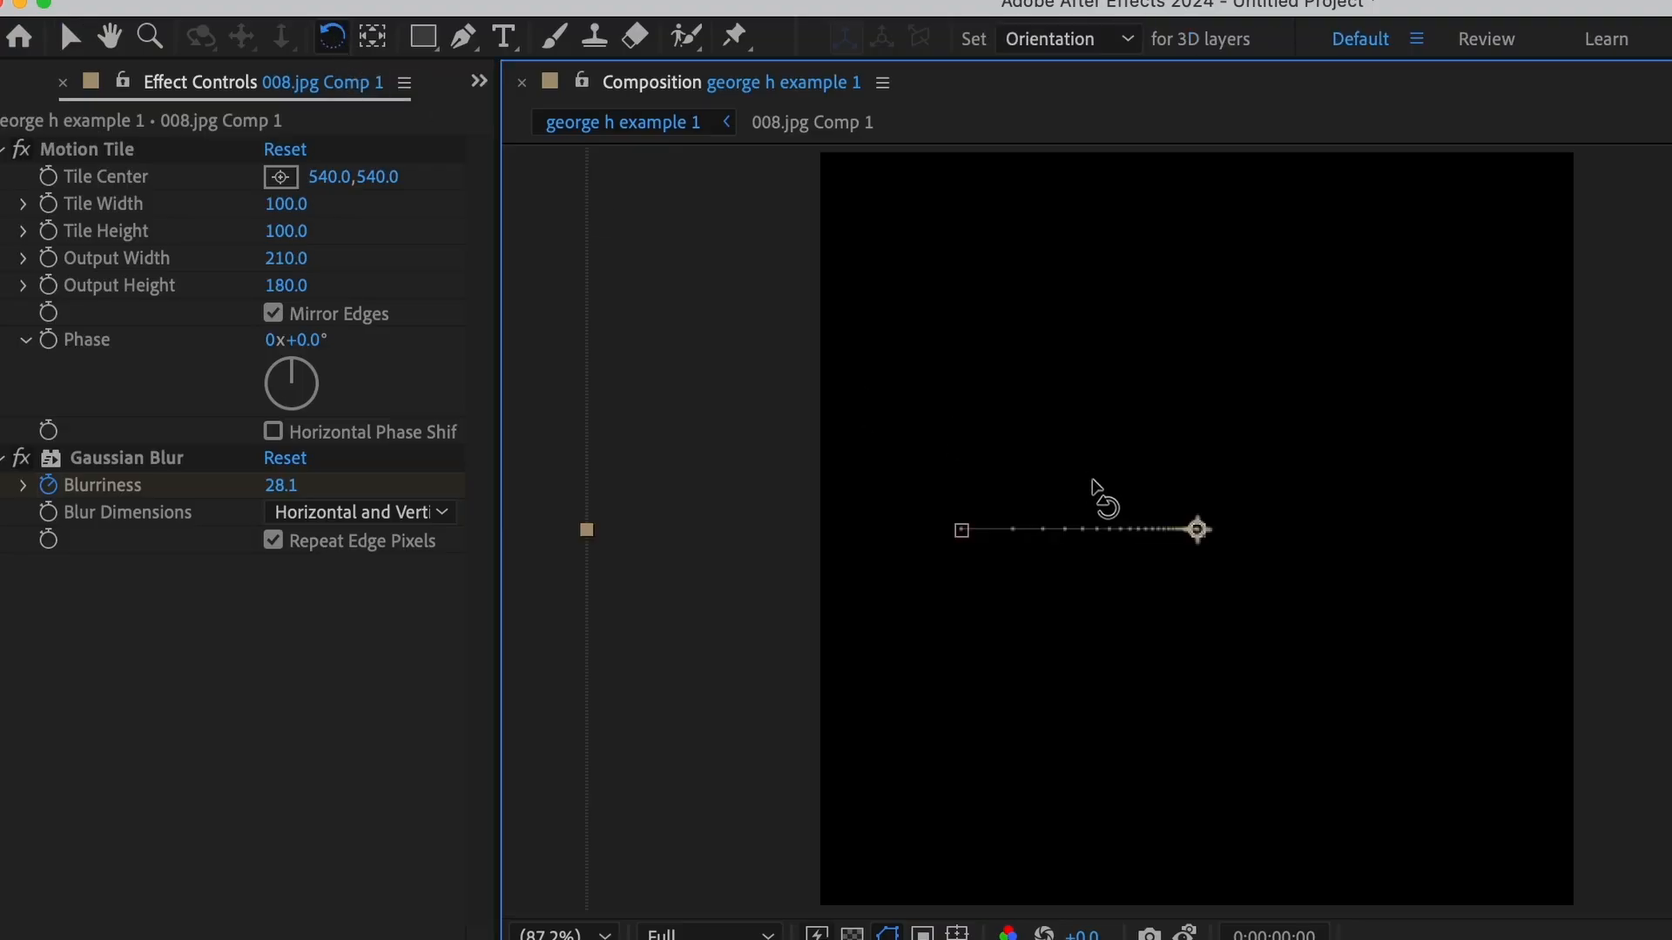
left_click_drag(1095, 487, 933, 631)
key("super+z")
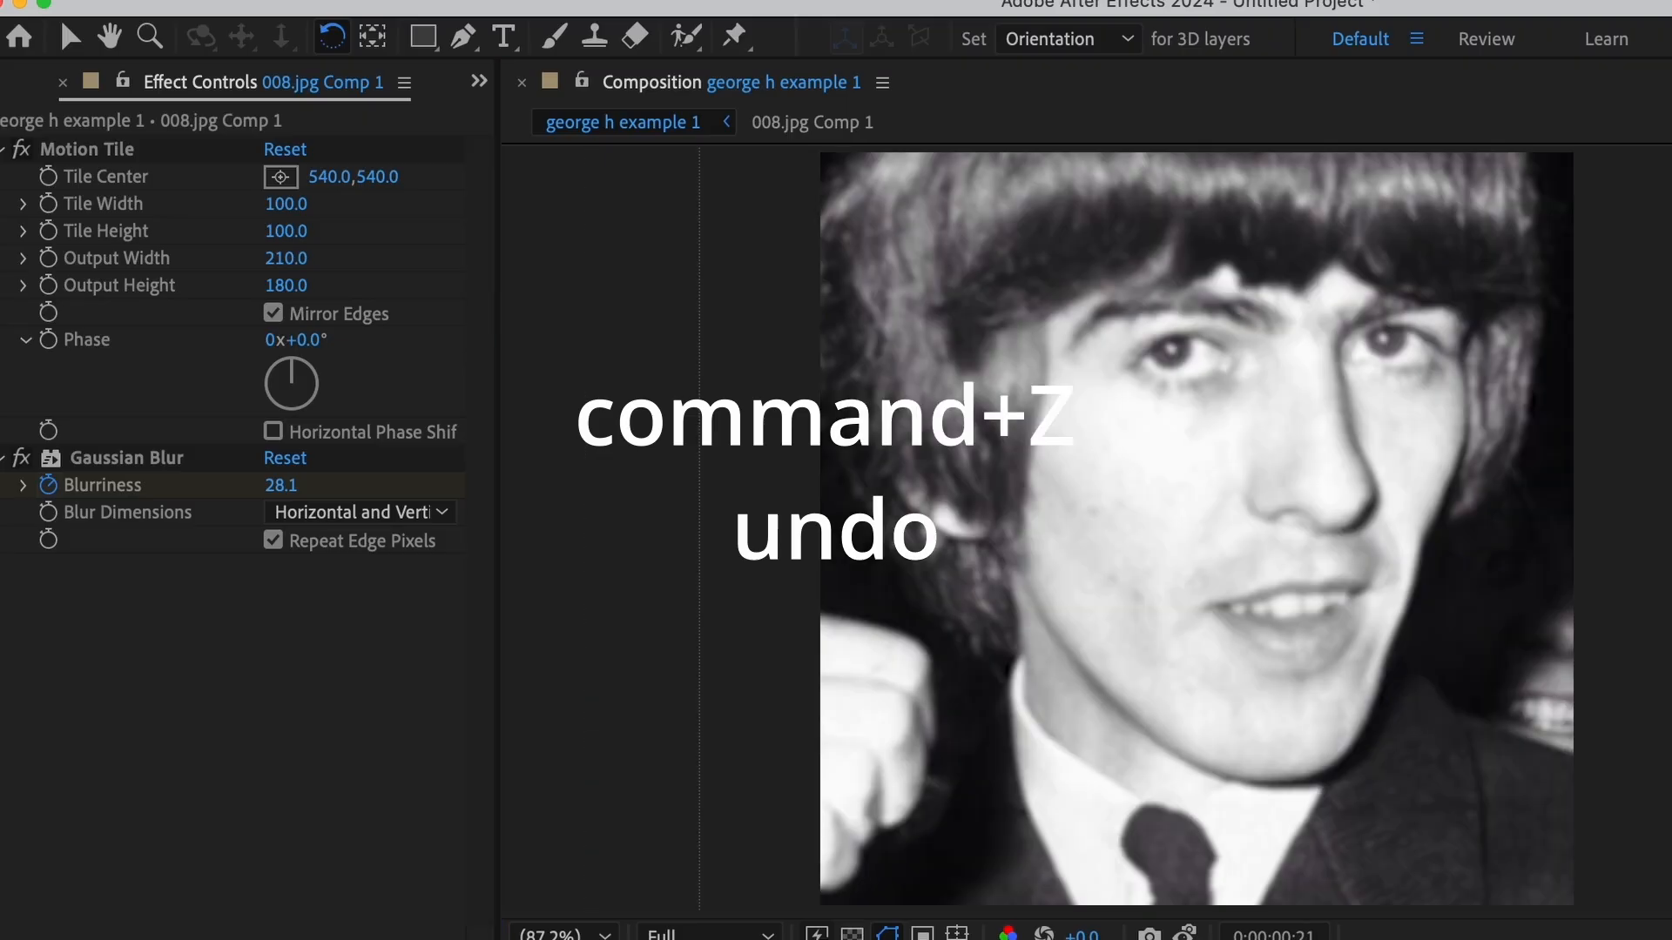
- Try masking 008.jpg Comp 1 with a rectangle, a star and a closed four-point Pen path over the face
left_click(424, 38)
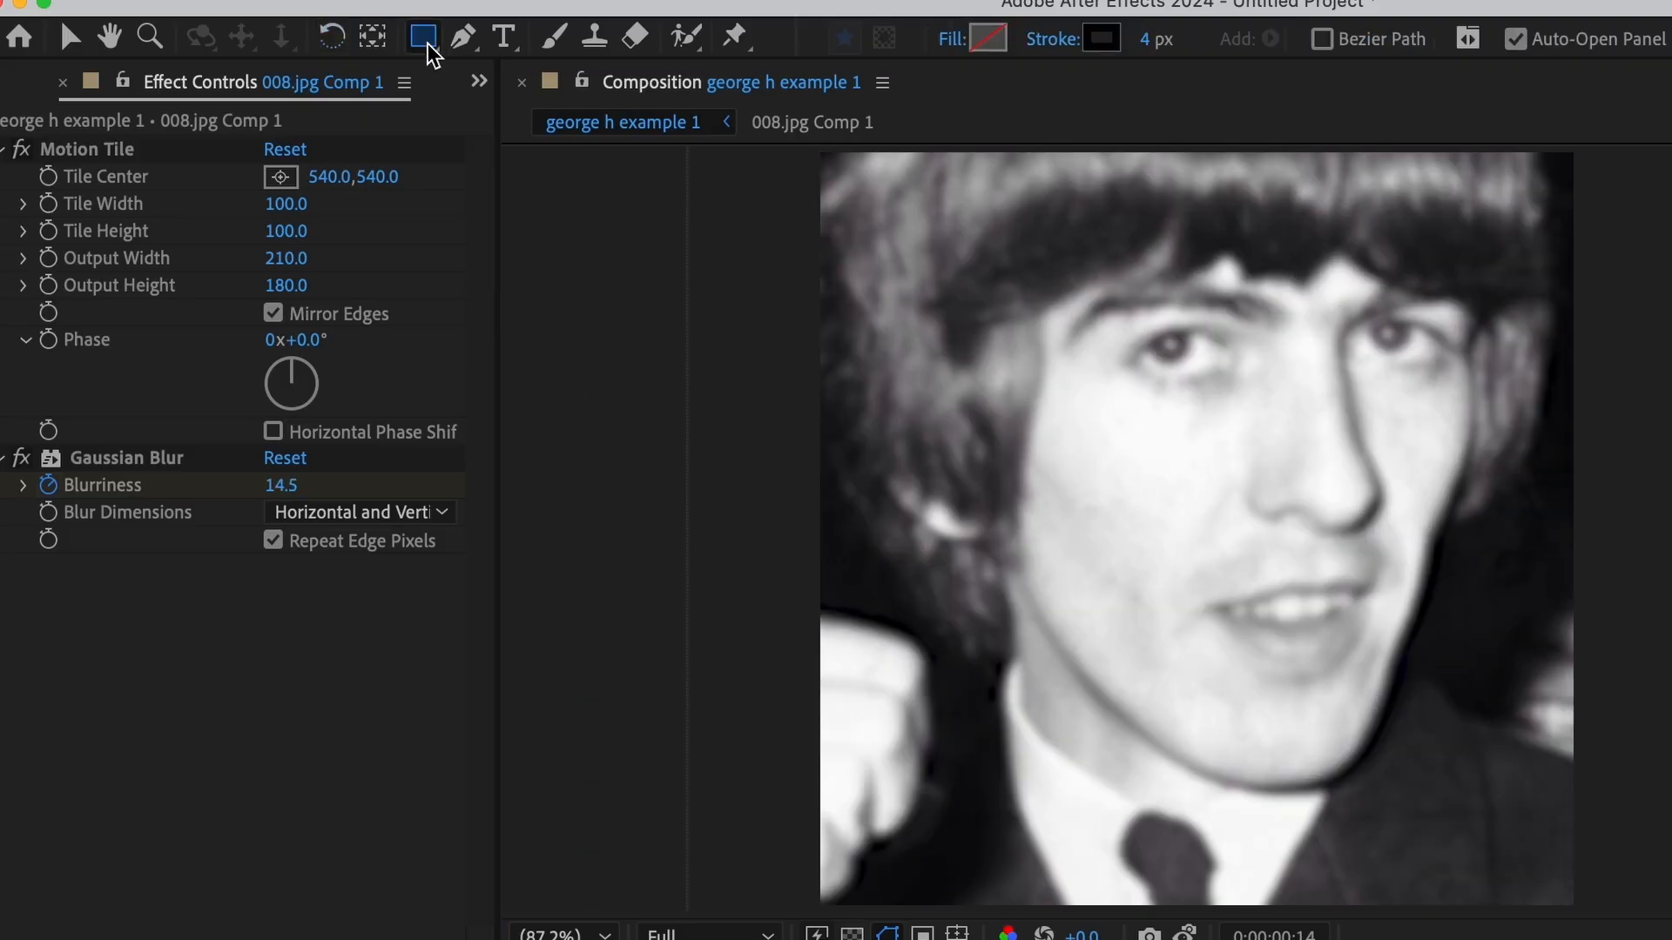
mouse_move(1071, 316)
left_mouse_down()
mouse_move(1354, 792)
mouse_move(1355, 589)
left_mouse_up()
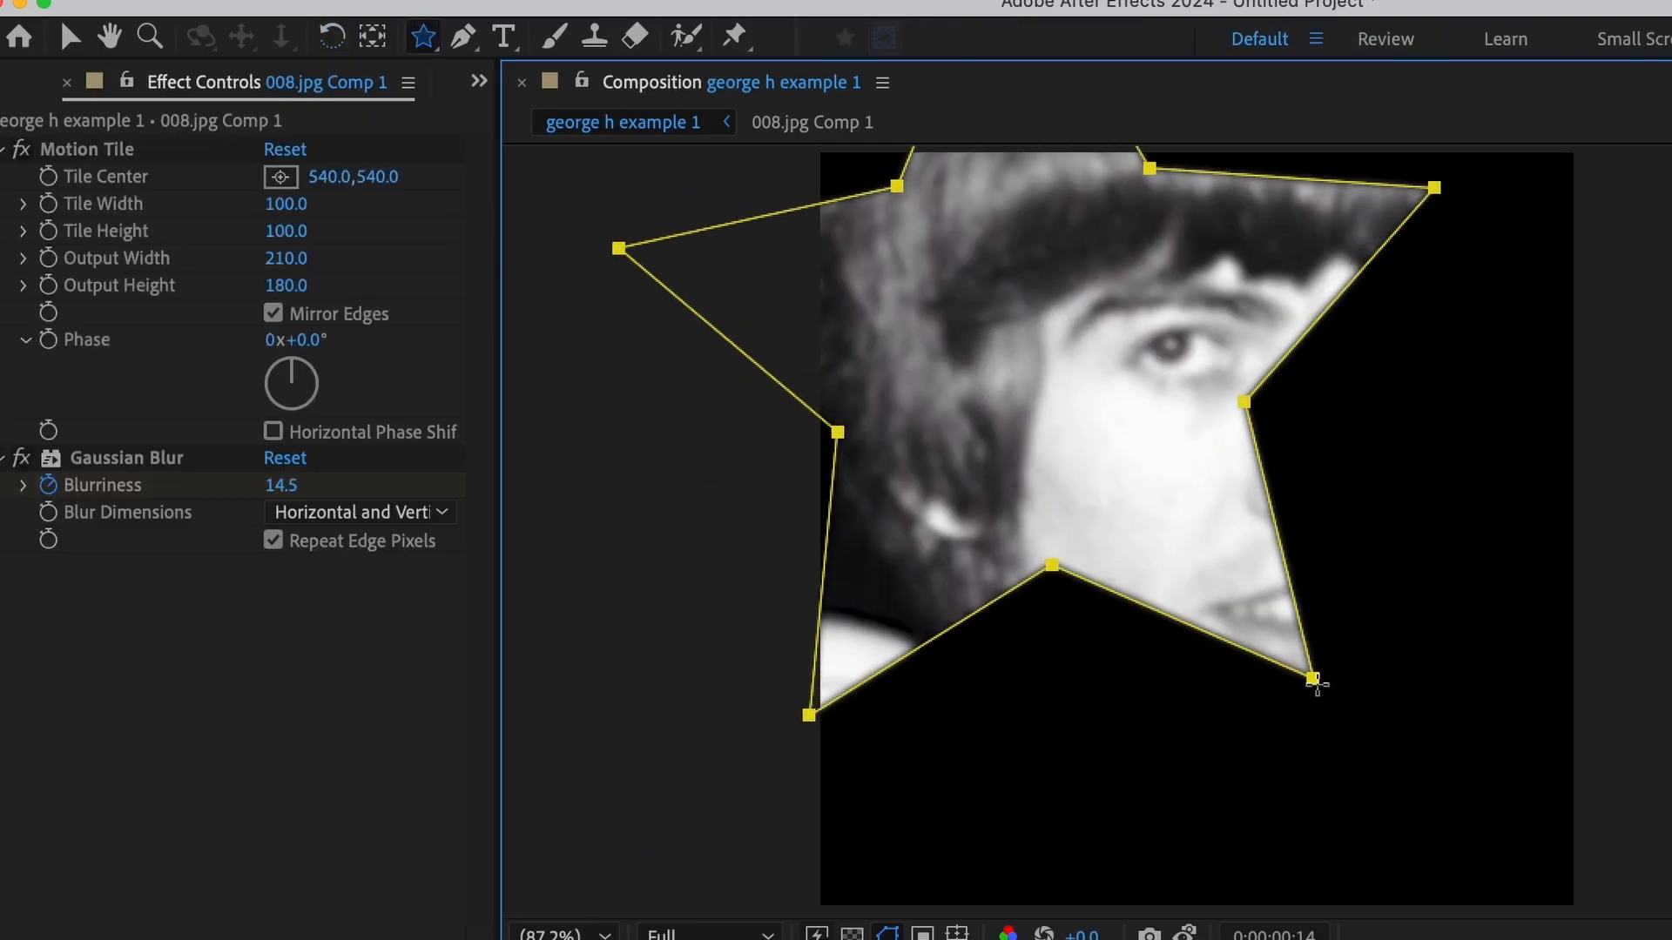
left_click_drag(1316, 684, 1248, 645)
left_click(1316, 433)
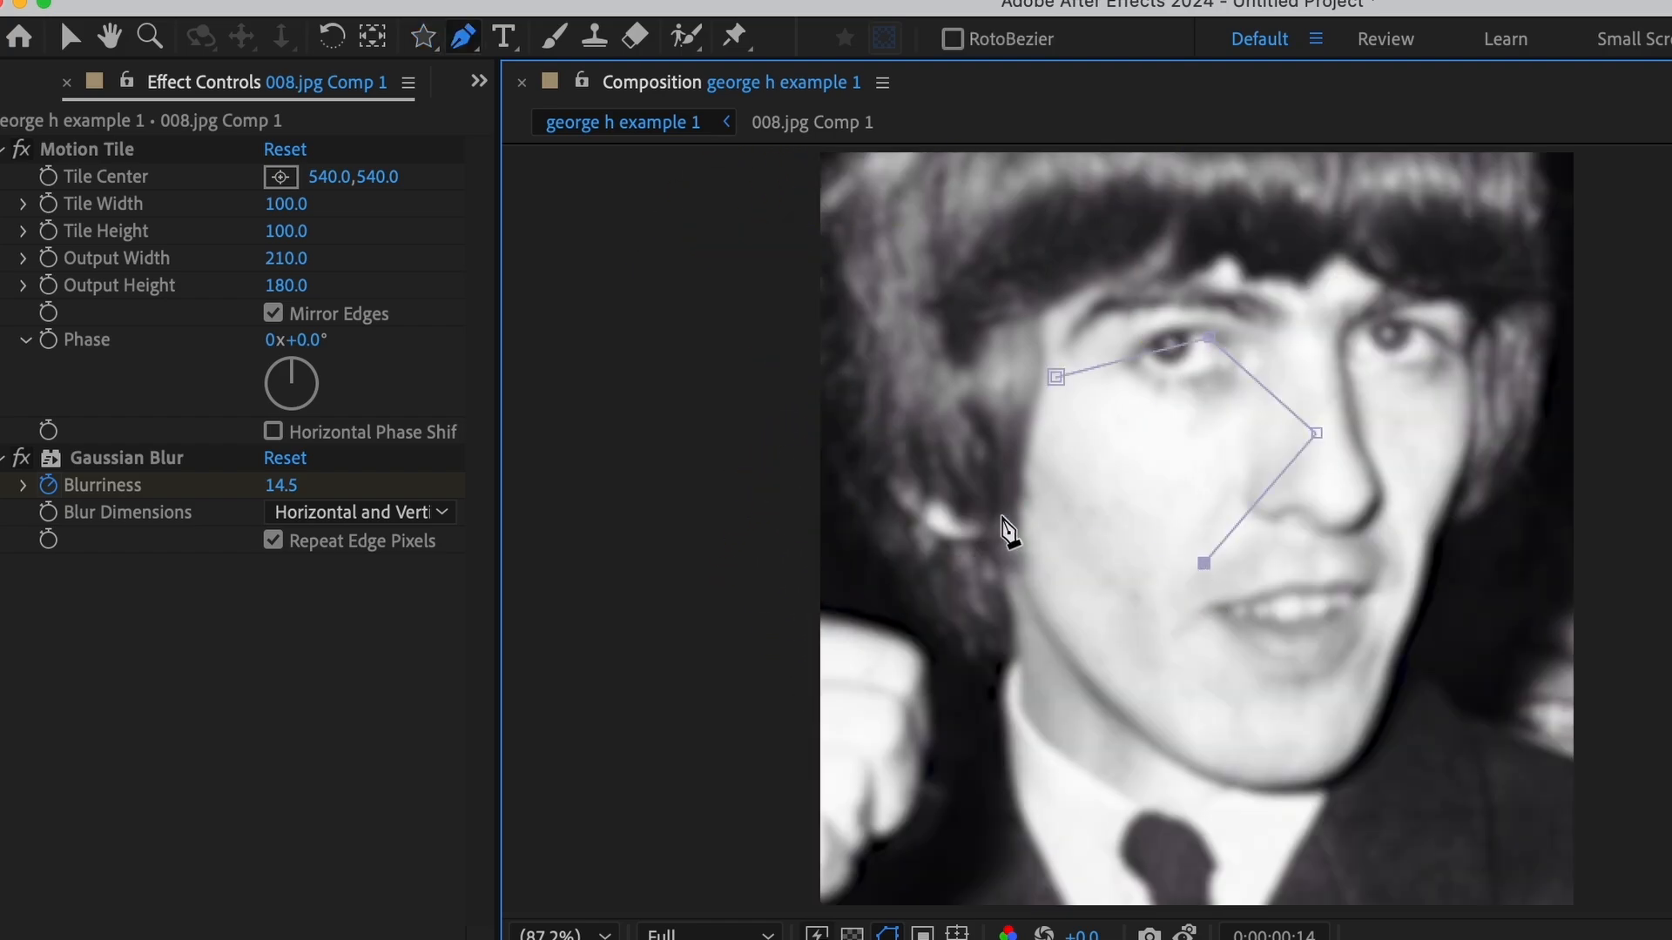
left_click(1055, 378)
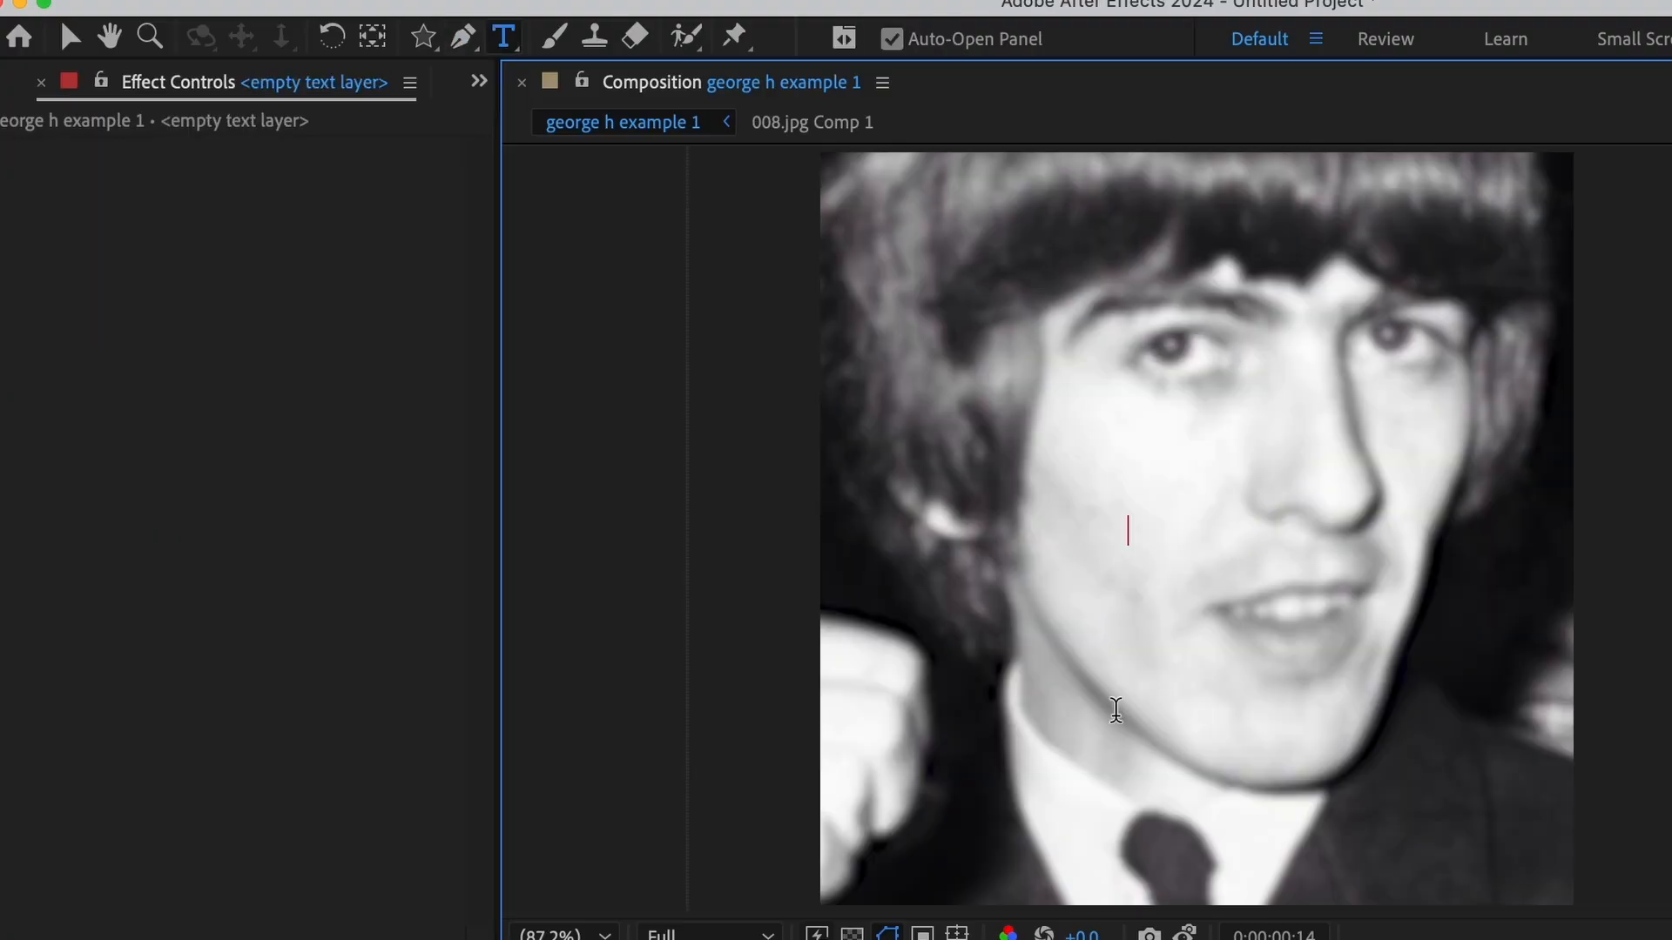
- Enter "hello youtube!" as a new text layer and center it horizontally in the composition
type("hello")
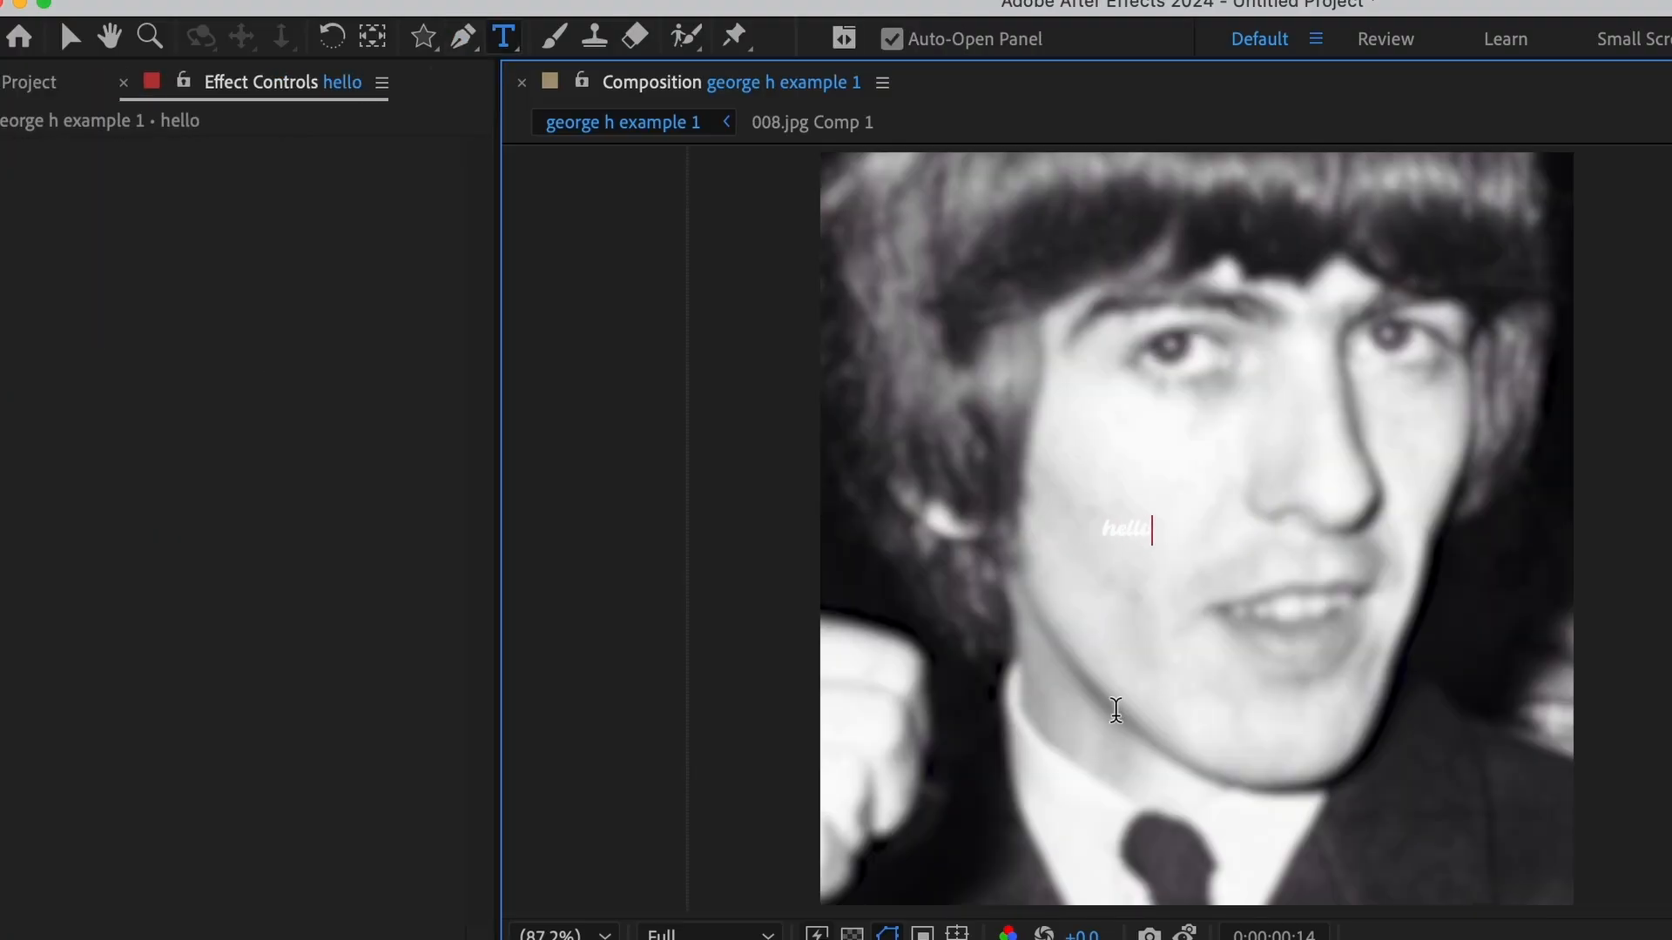
type(" youtube!")
key("super+a")
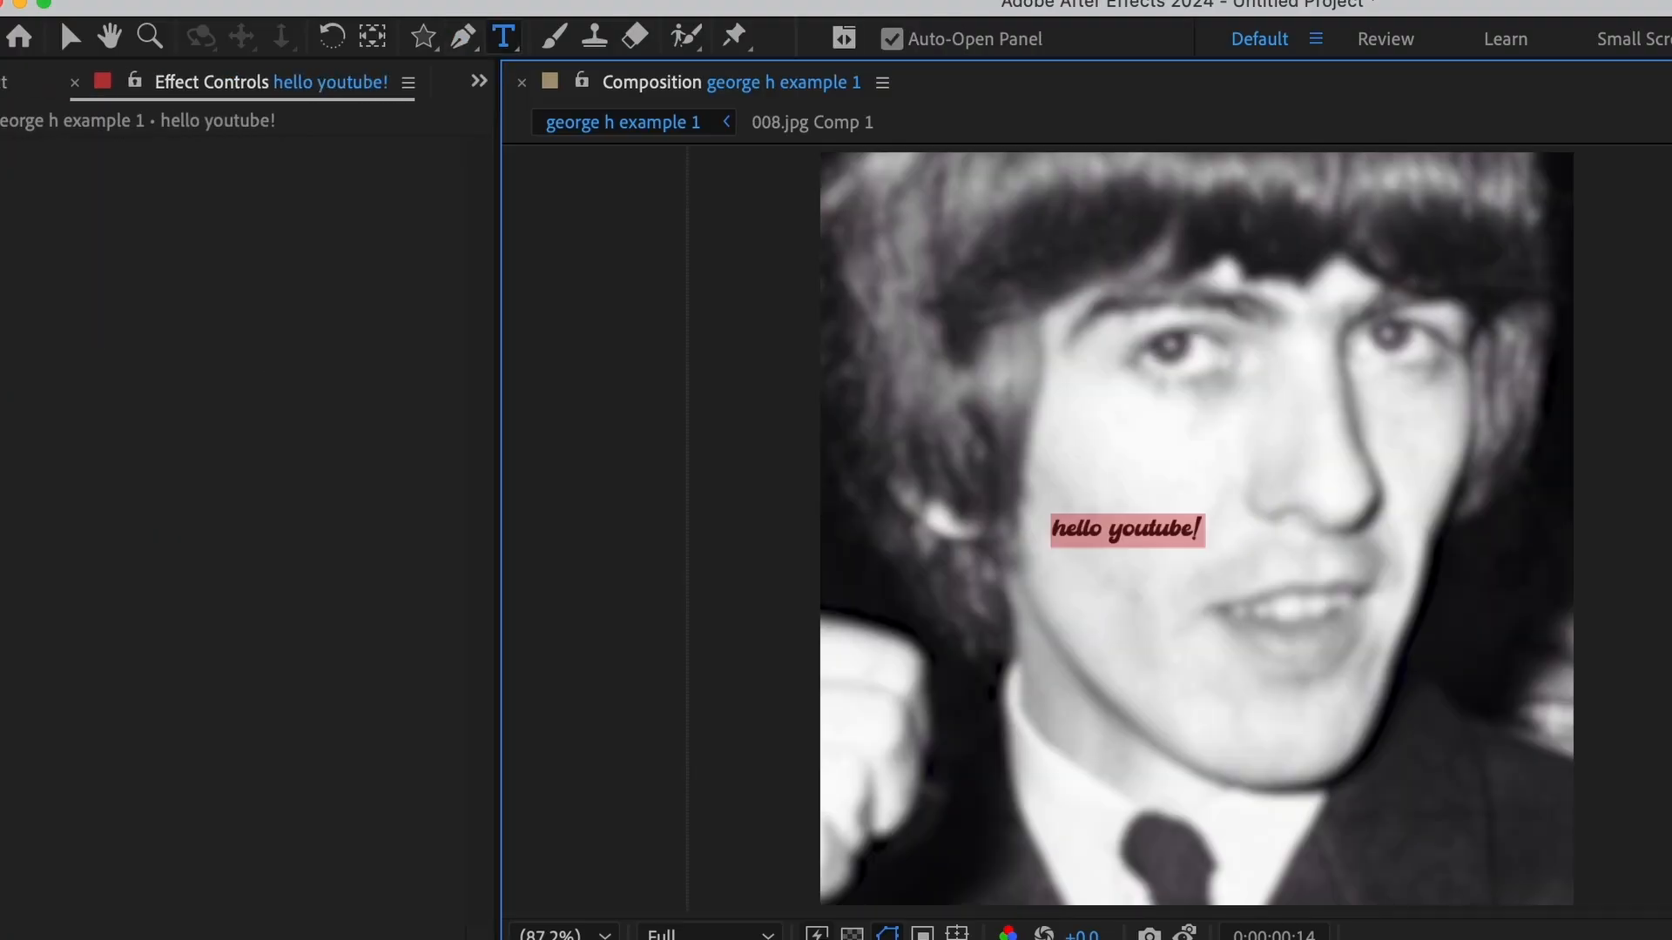
key("Escape")
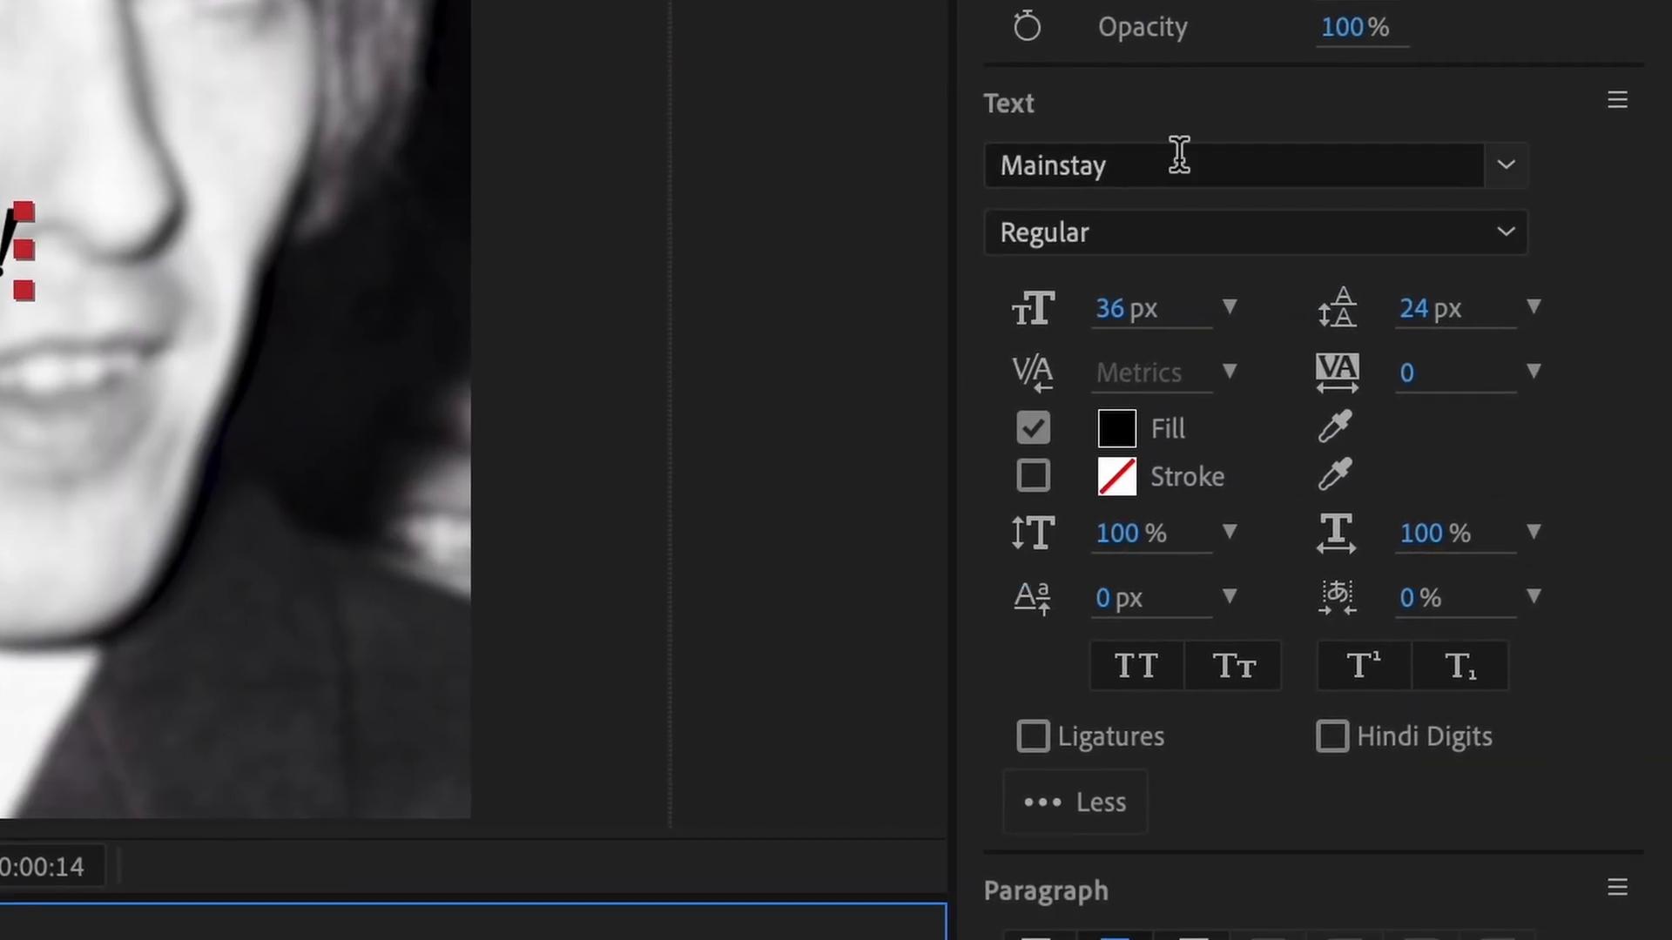
left_click(1073, 510)
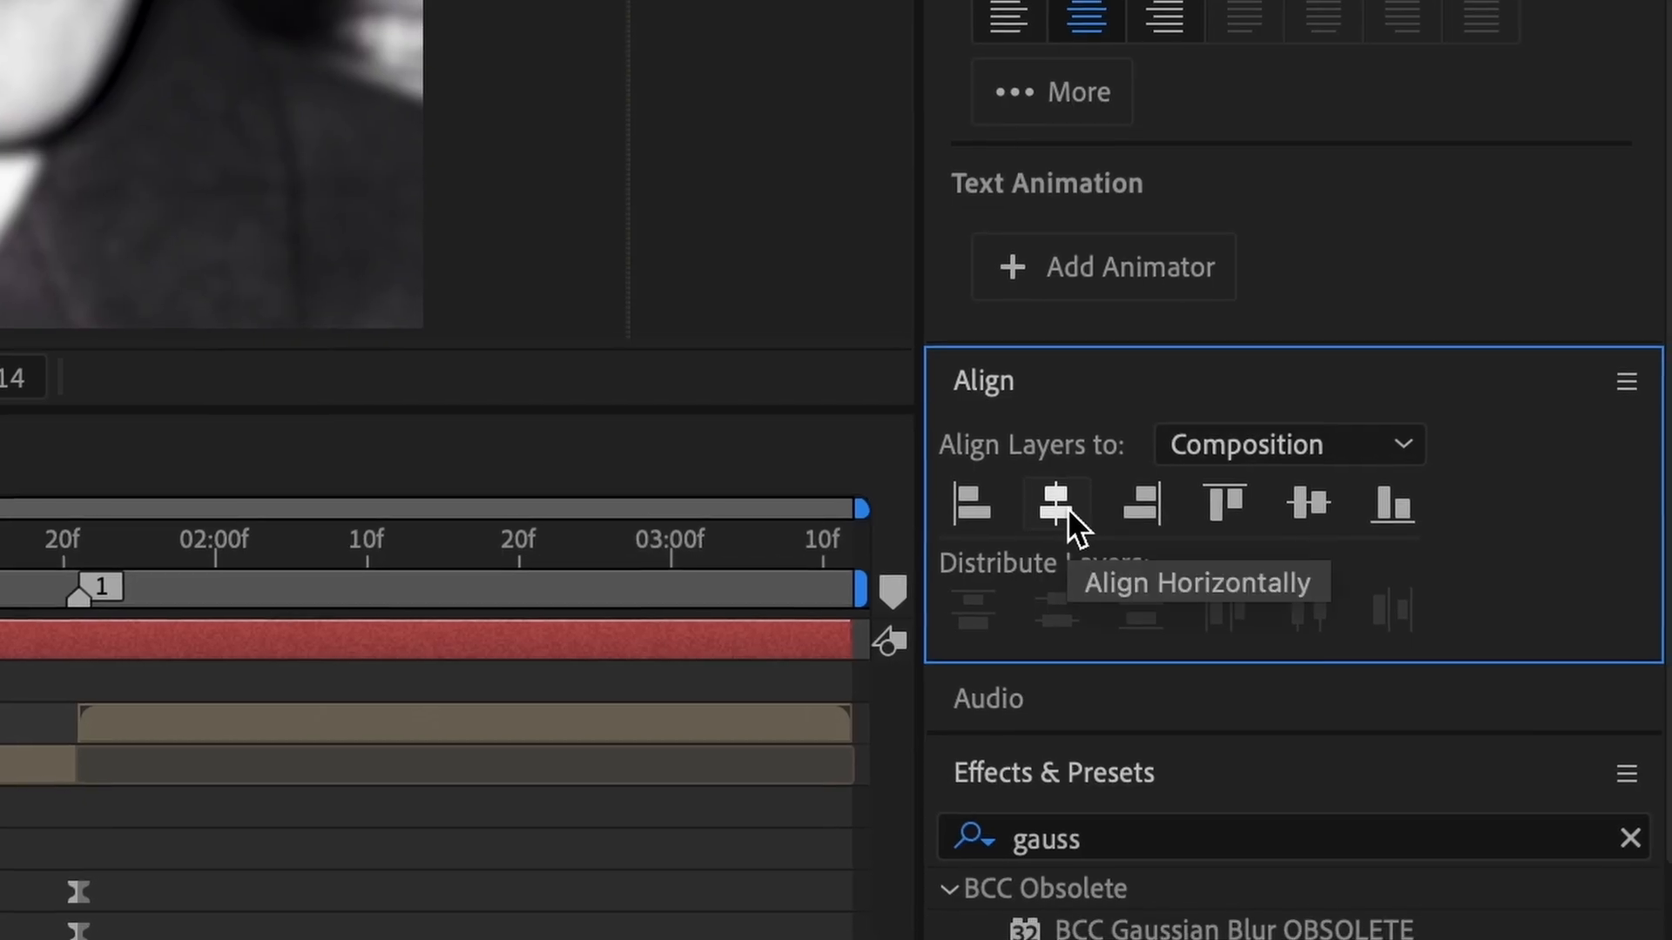
- Play back george h example 1 from the start and scrub through the opening to check the text over the images
left_click_drag(26, 537, 0, 537)
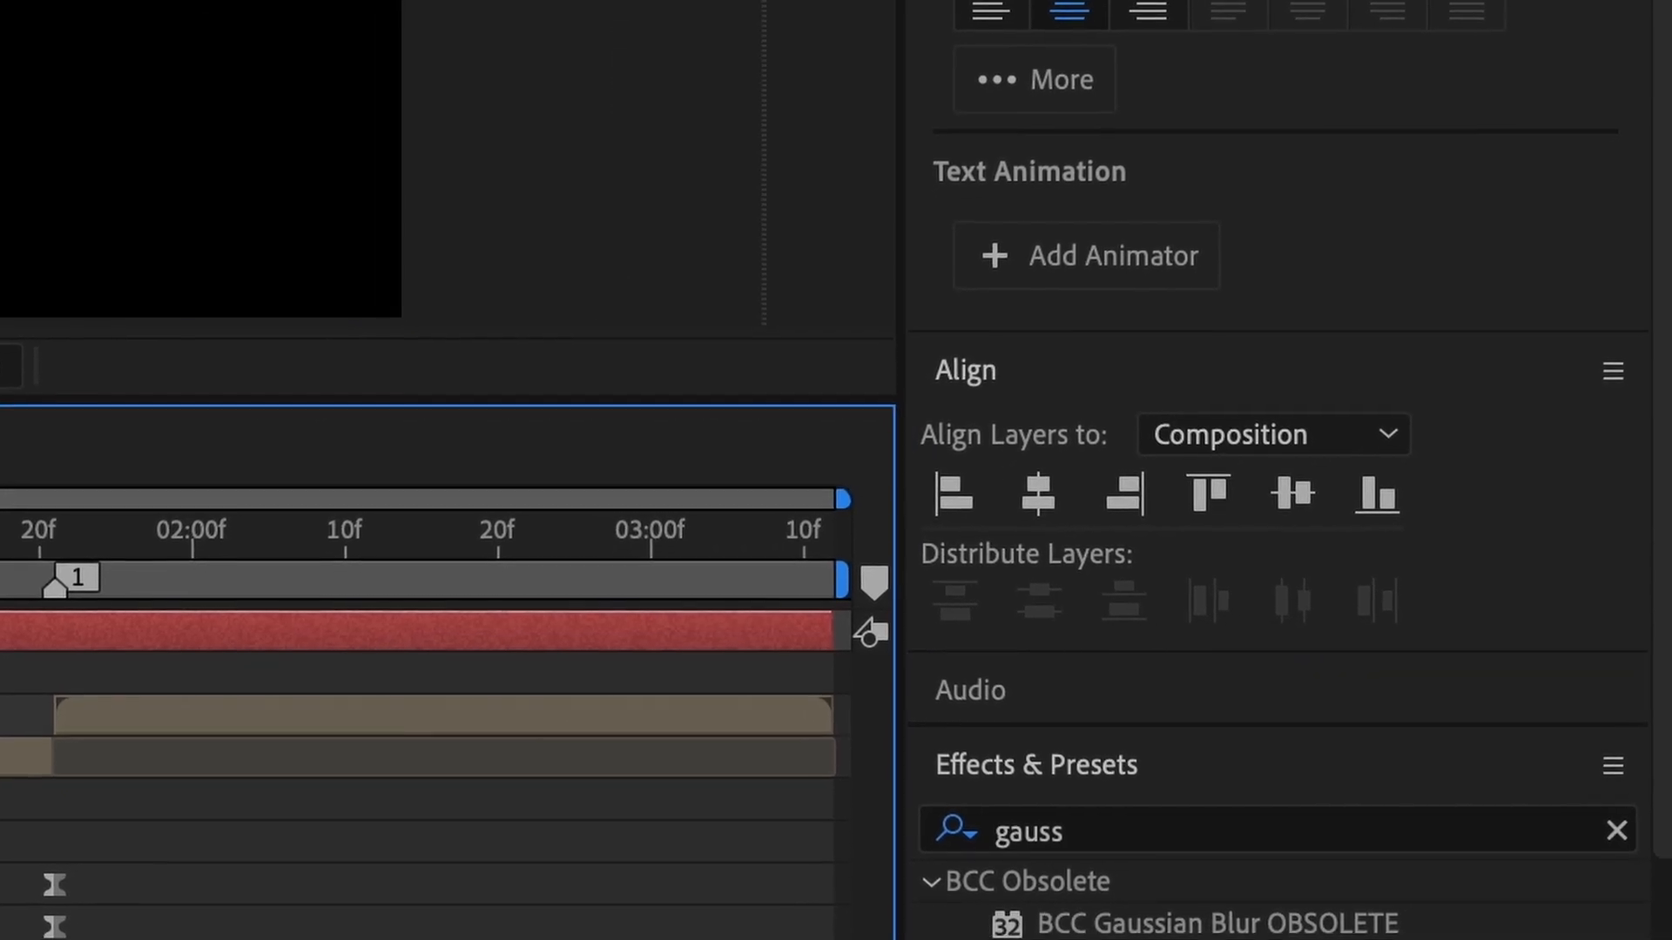
key("space")
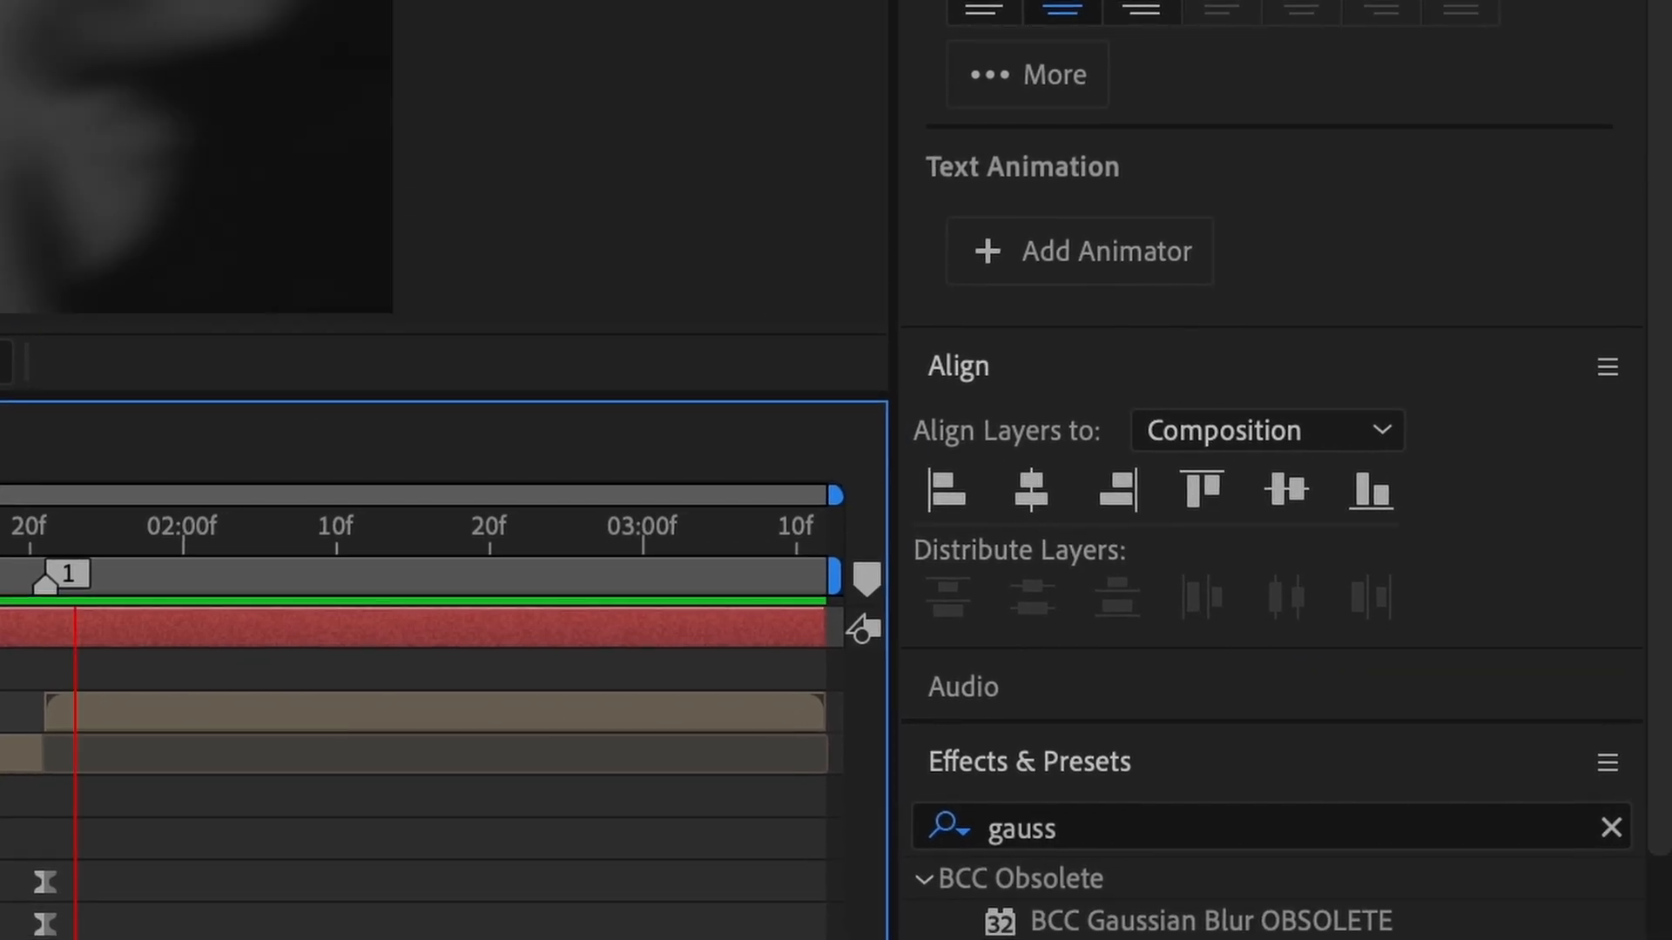
left_click(676, 808)
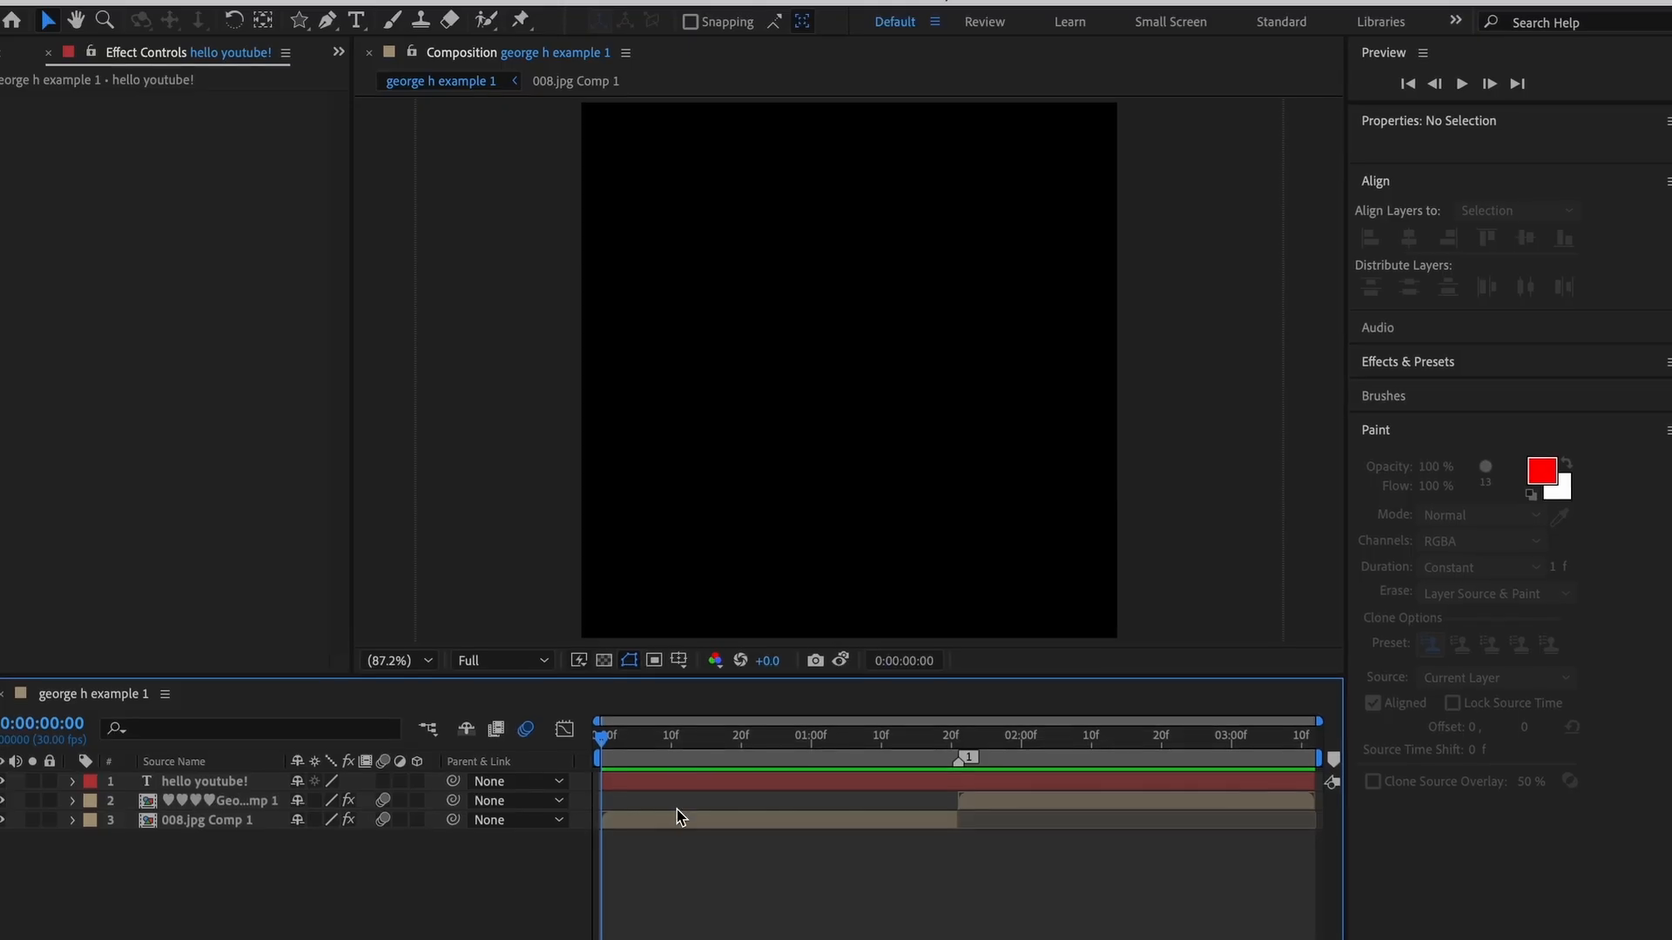
left_click_drag(700, 738, 720, 787)
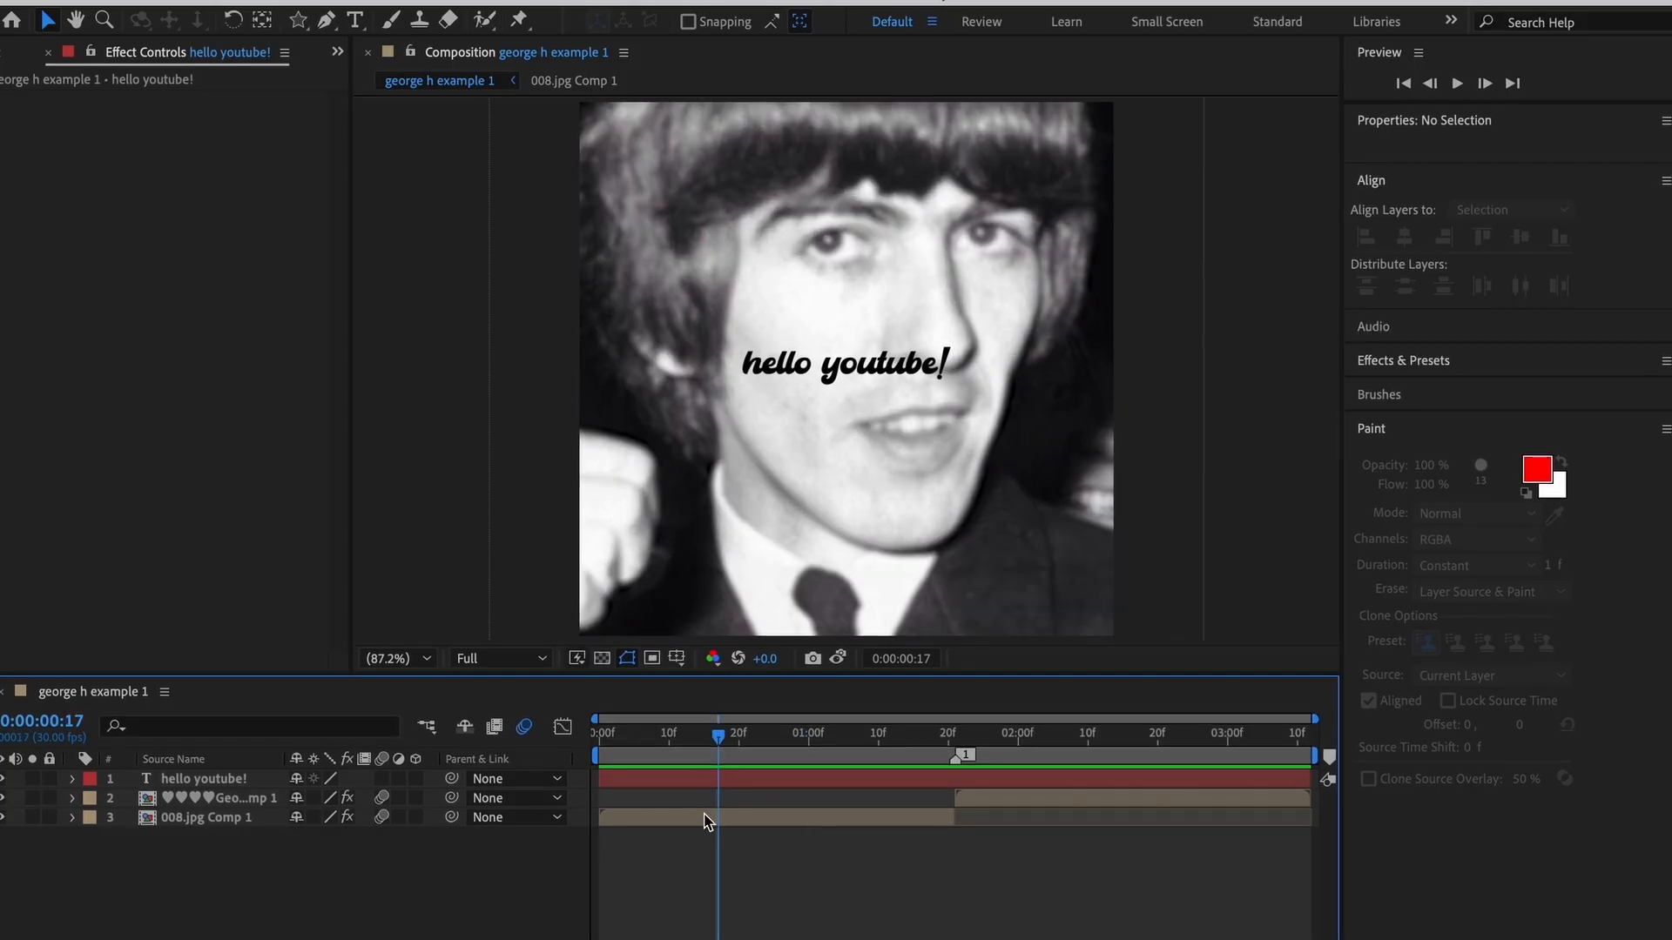
- Inside the 008.jpg Comp 1 precomp, add Beatleman!a.jpg above 008.jpg and lower its Opacity, and preview the main composition
double_click(697, 817)
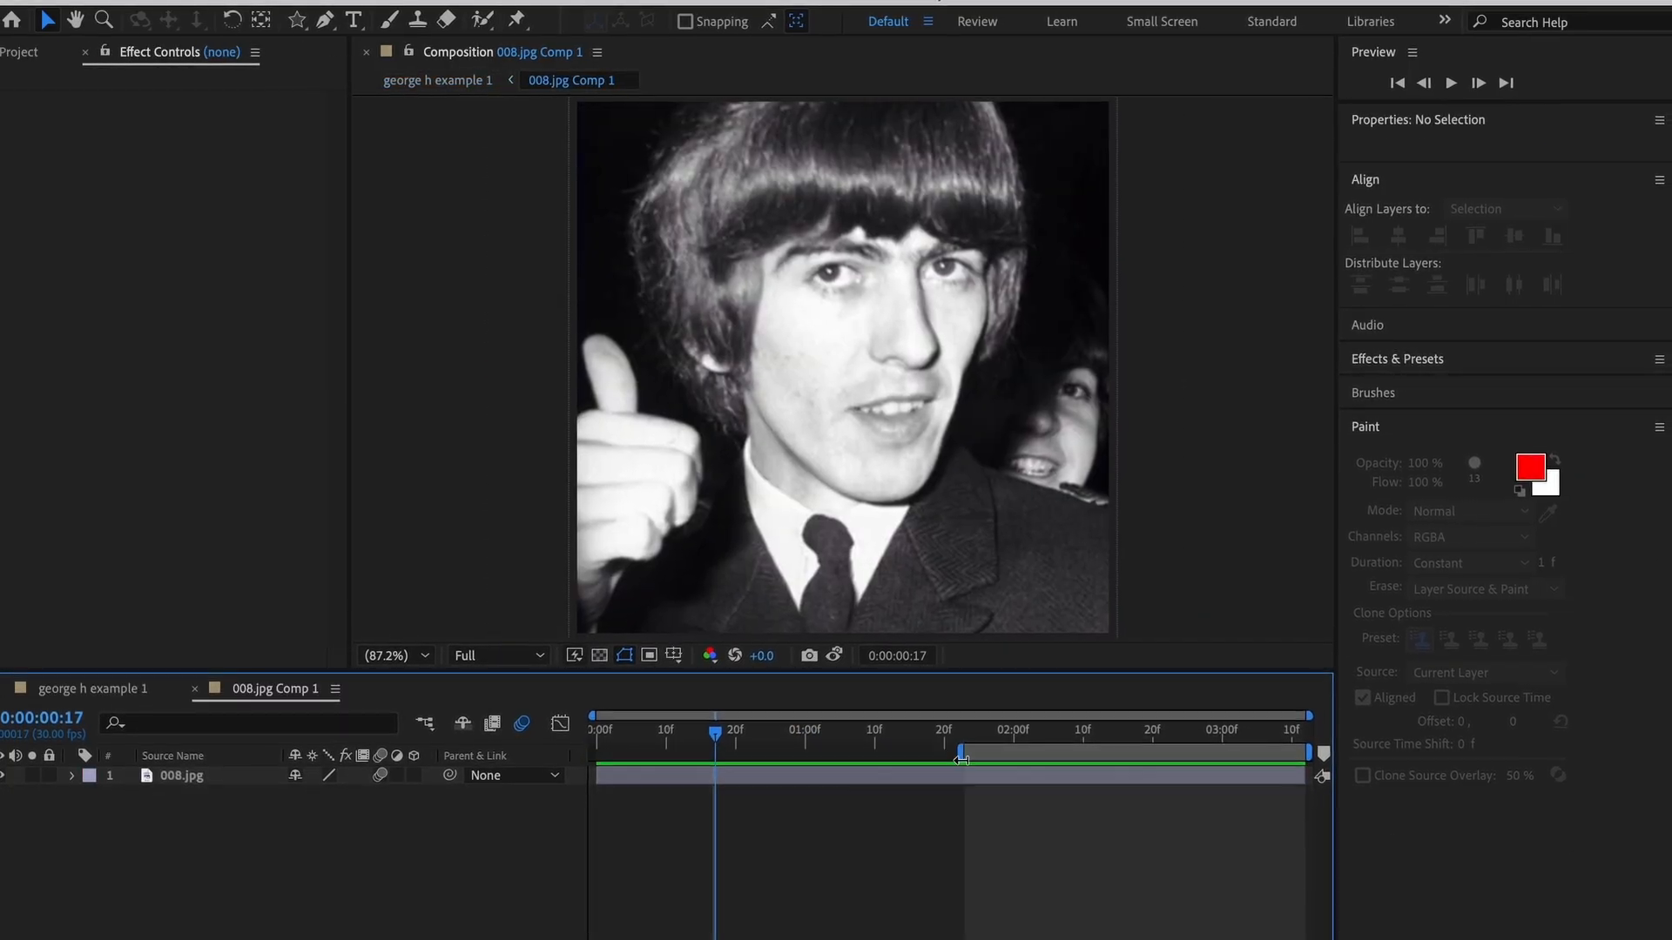
left_click_drag(702, 738, 707, 812)
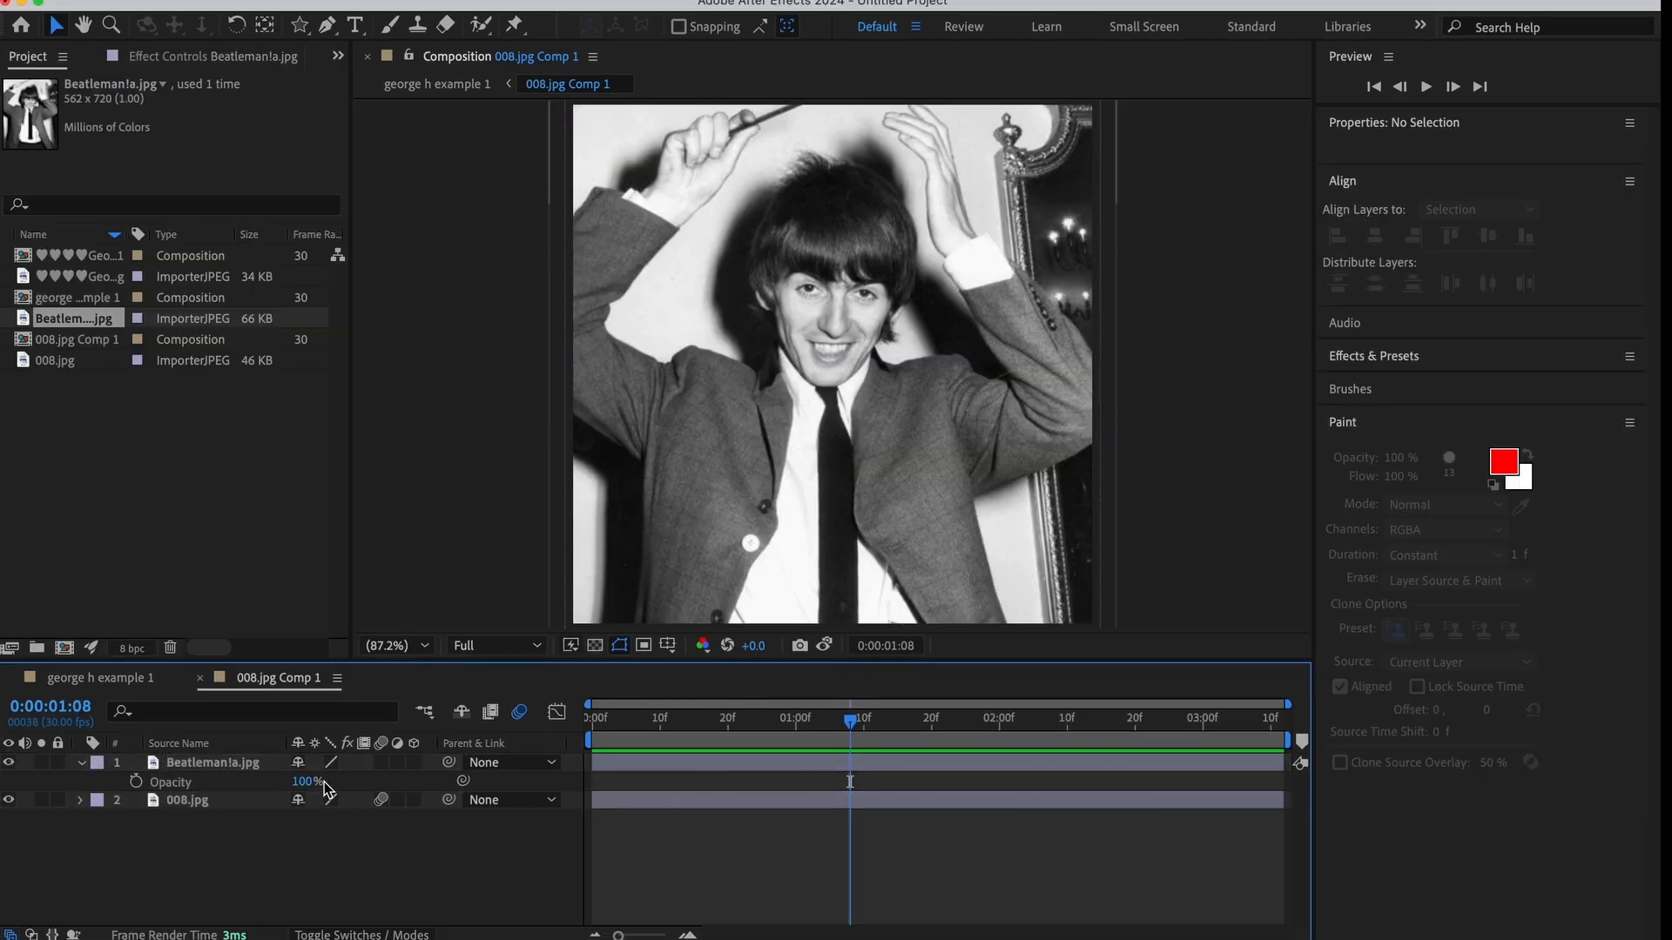
left_click_drag(325, 788, 194, 790)
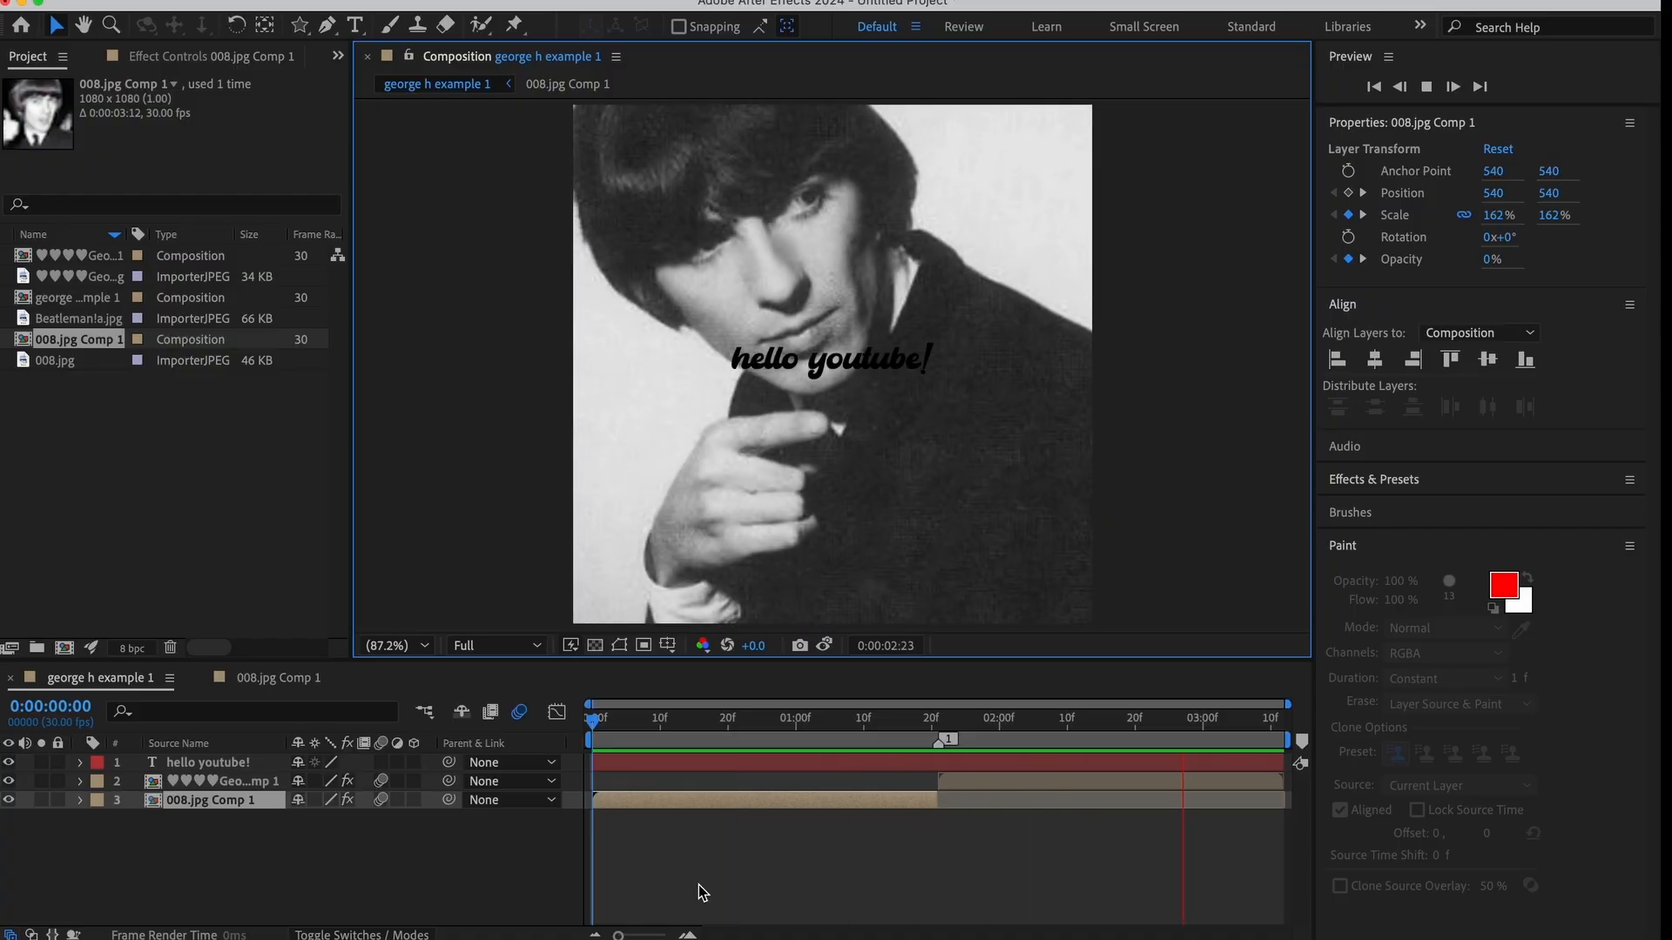
key("space")
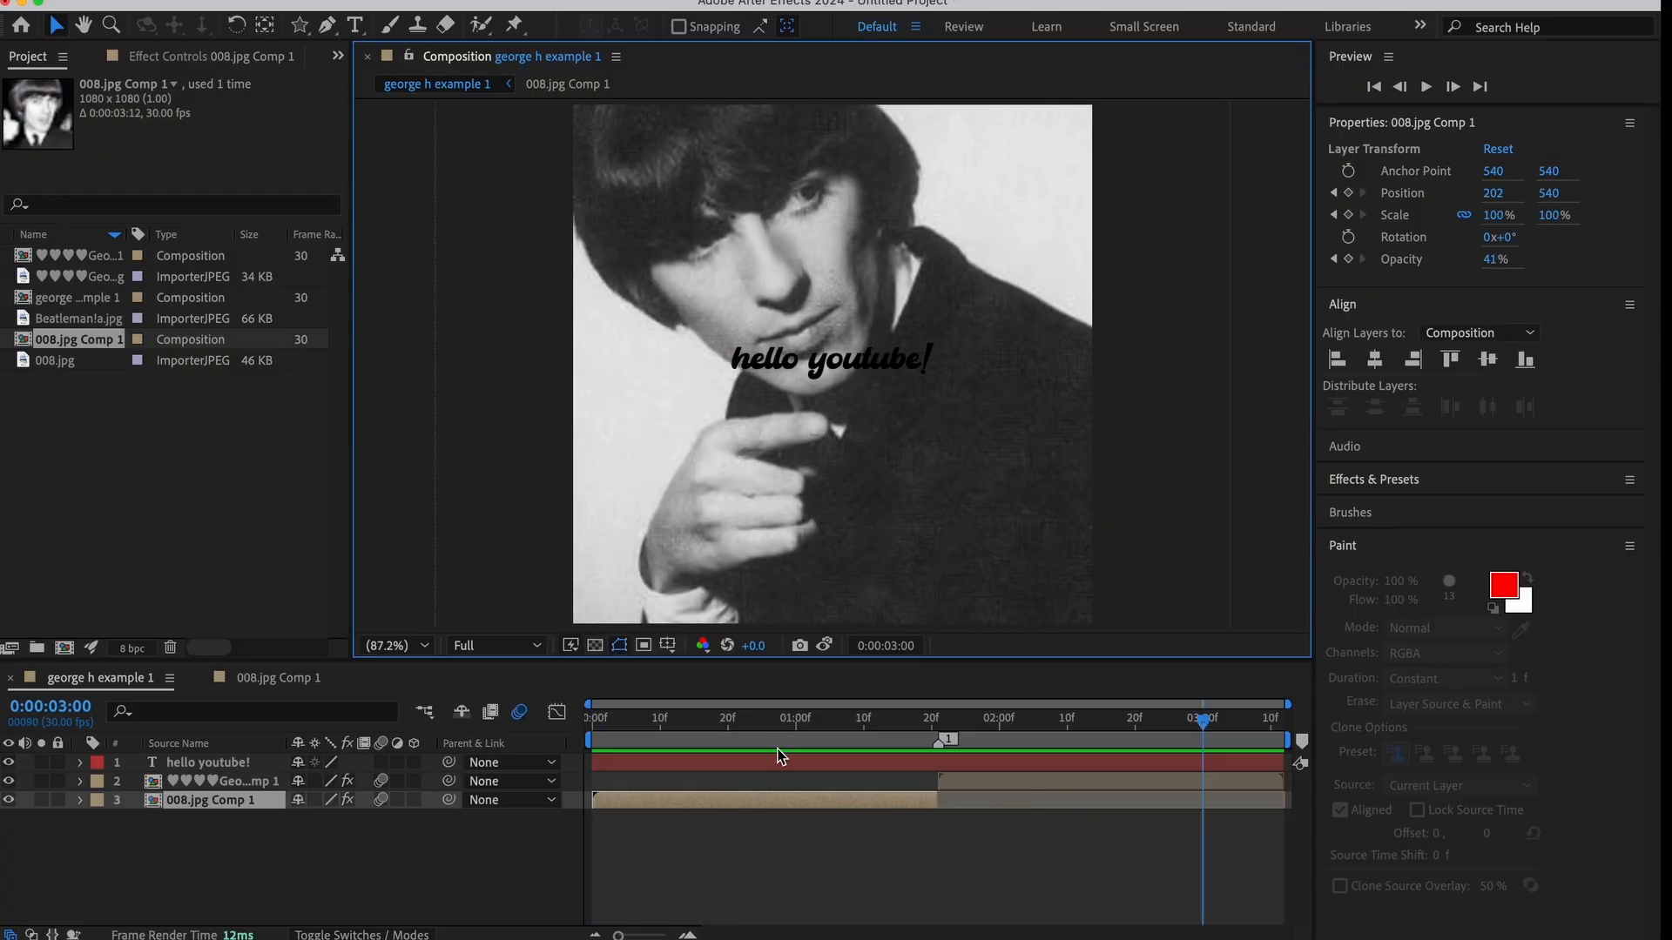
- Keyframe the Rotation of 008.jpg Comp 1 in george h example 1 from 0° at 0:00:01:07 to 68° at 0:00:01:20
left_click_drag(797, 721, 847, 811)
key("alt+shift+r")
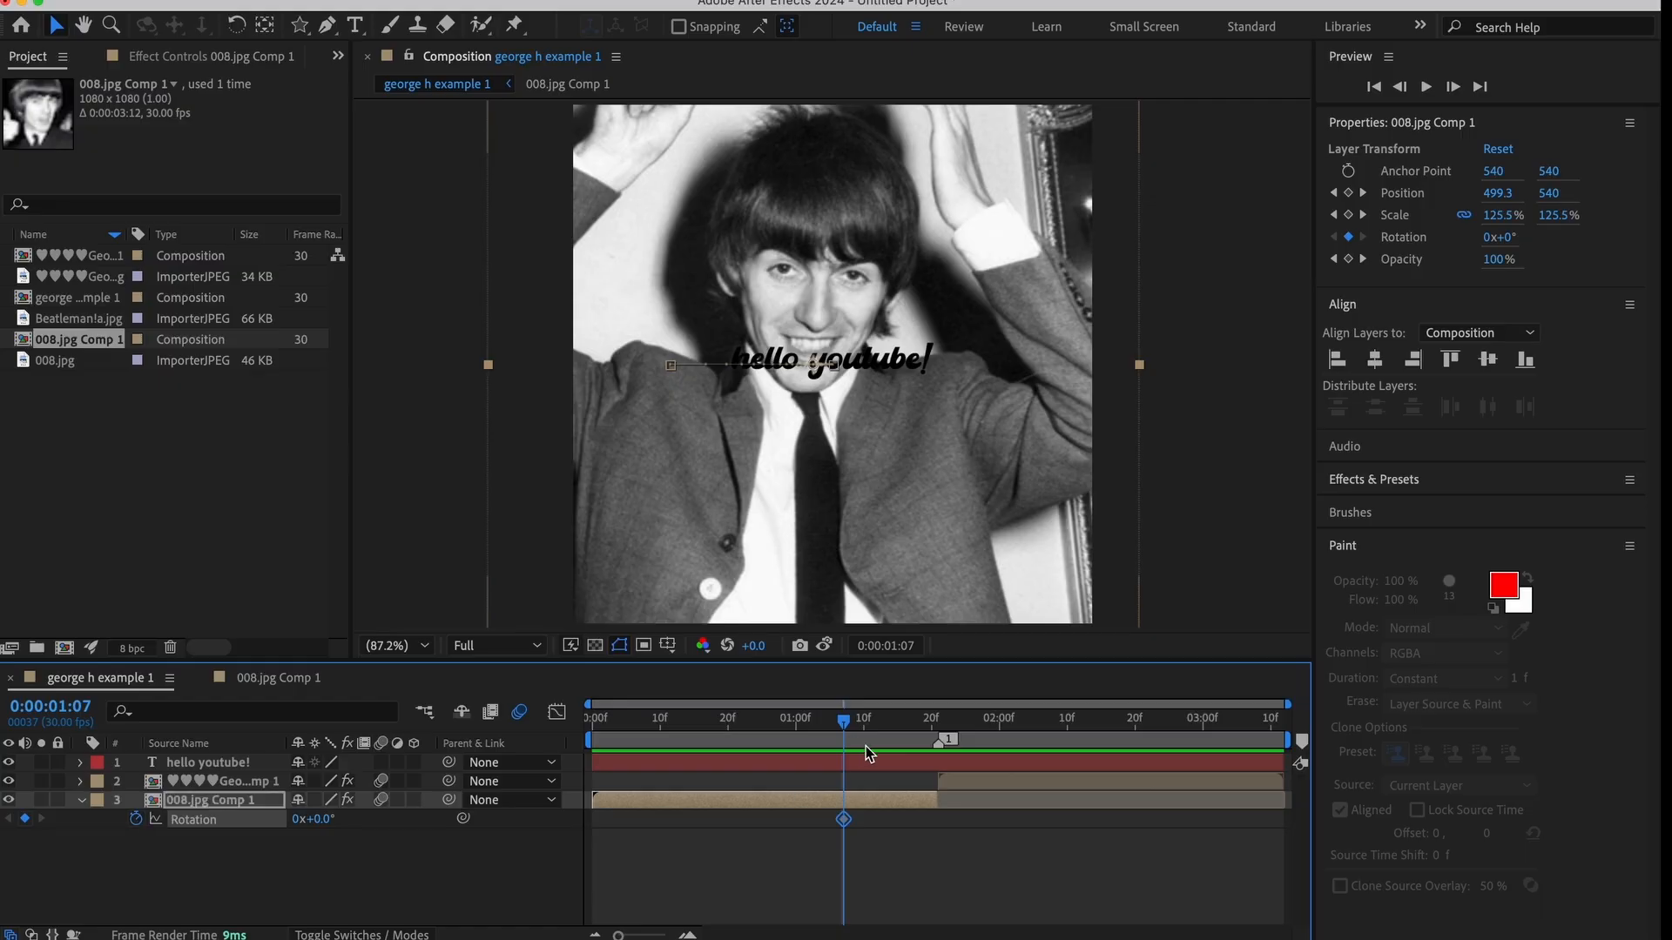
left_click_drag(866, 754, 932, 768)
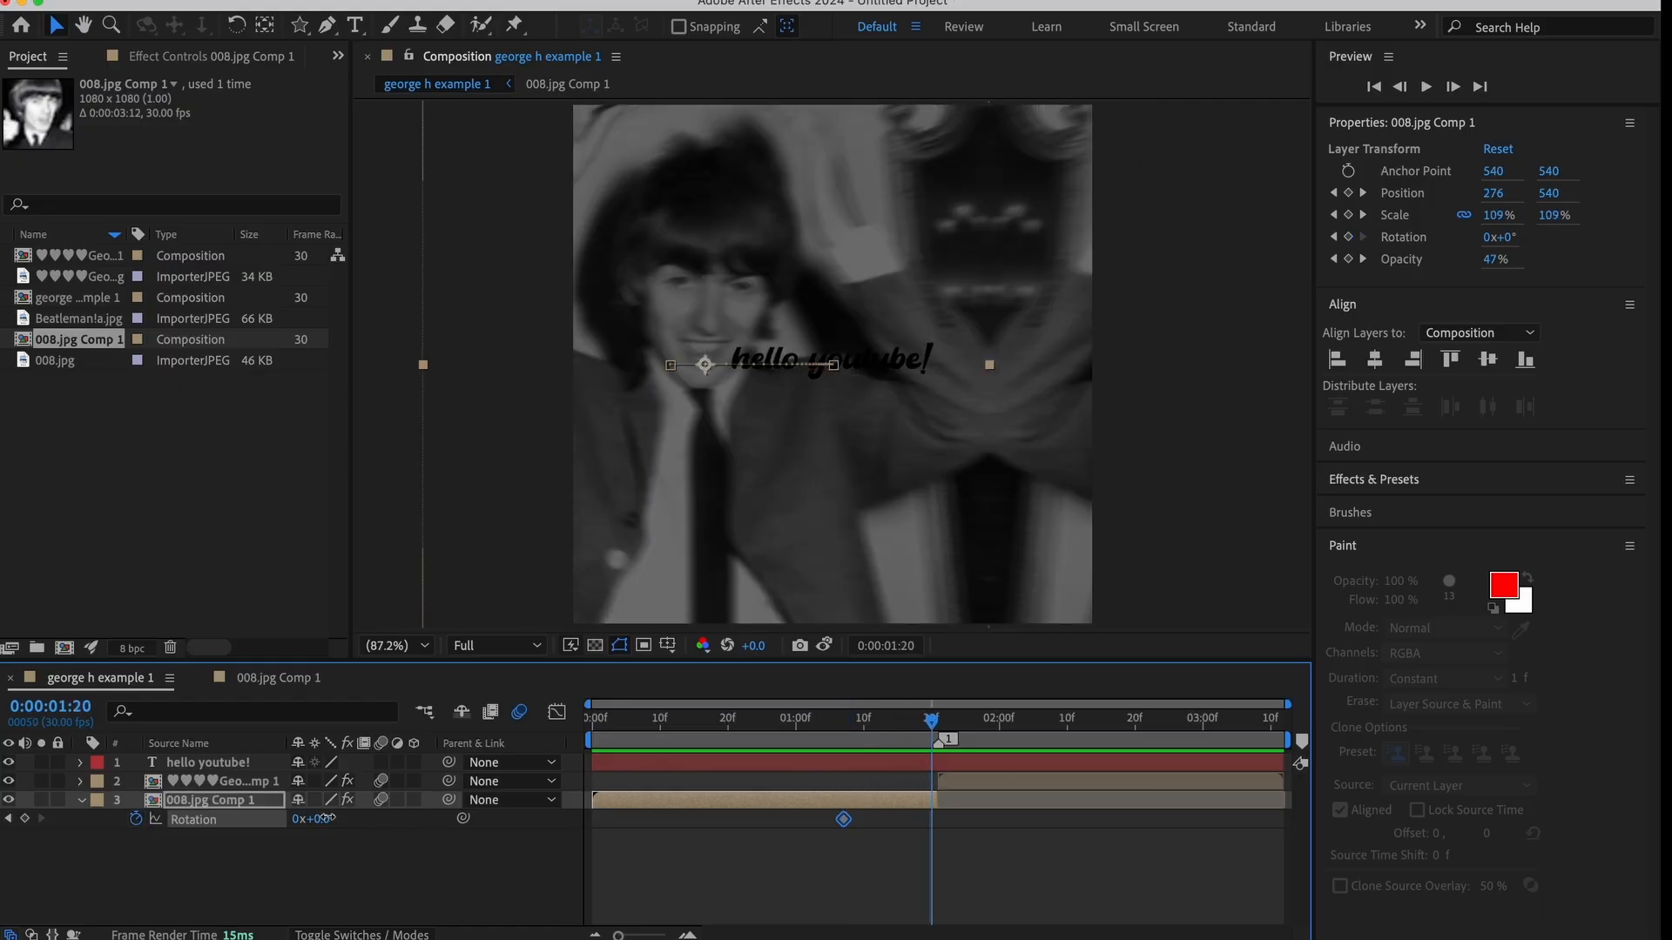
left_click_drag(328, 818, 959, 863)
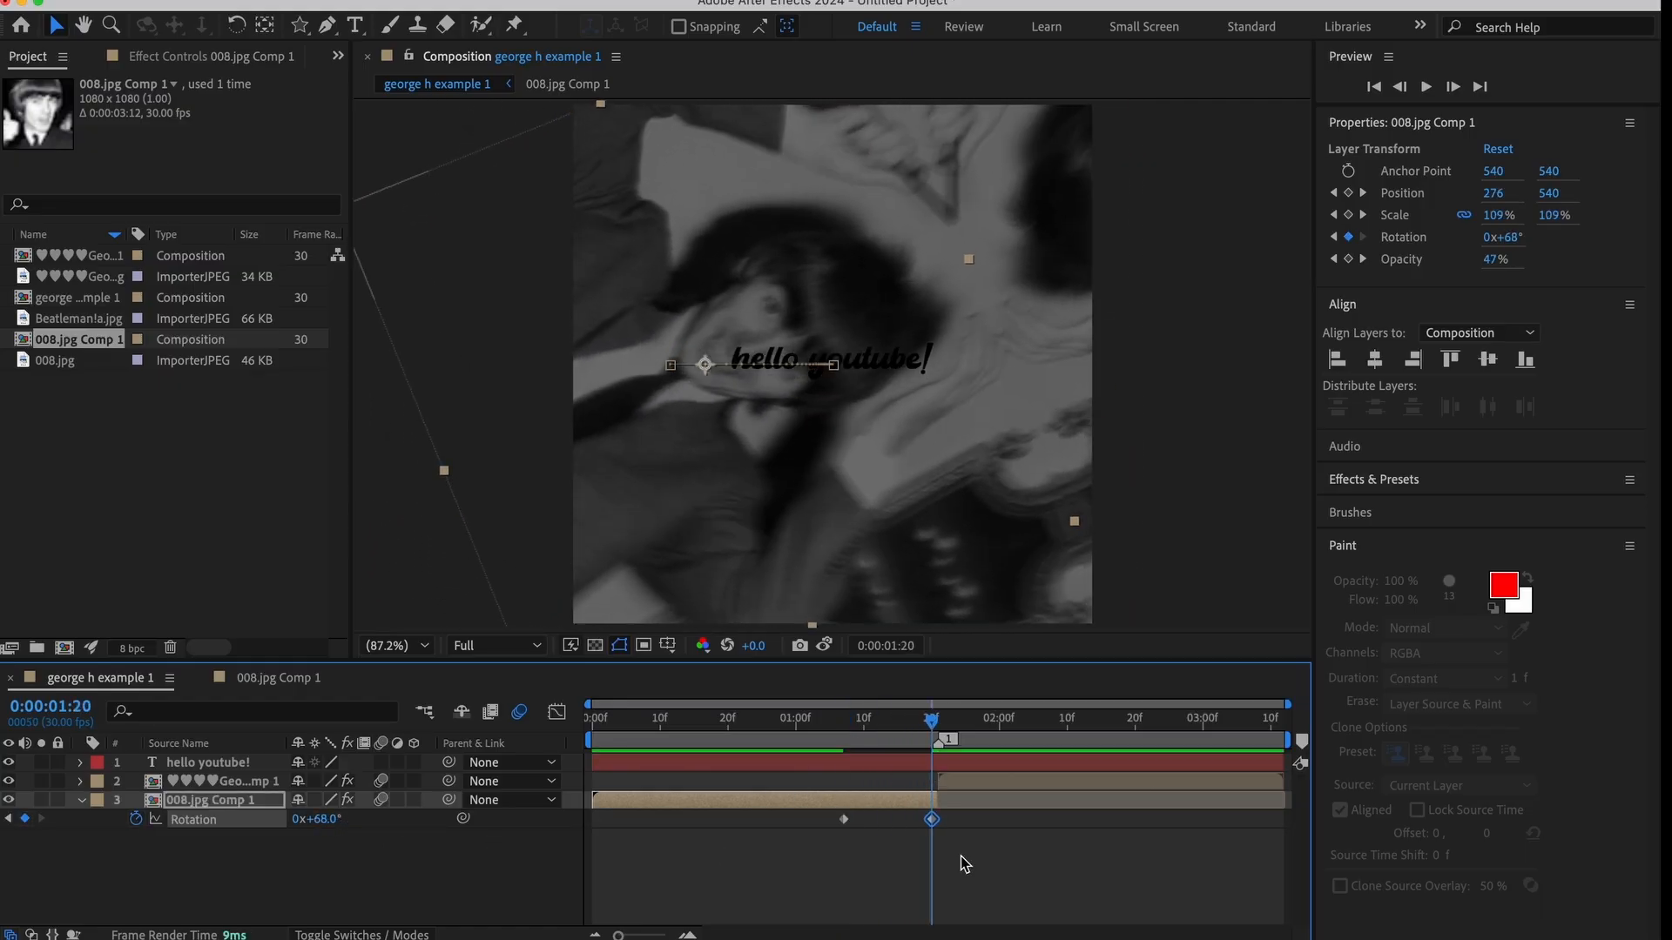
- Apply Easy Ease to both Rotation keyframes of 008.jpg Comp 1, shape the speed curve to peak at marker 1, and preview it
scroll(960, 856, "up", 5)
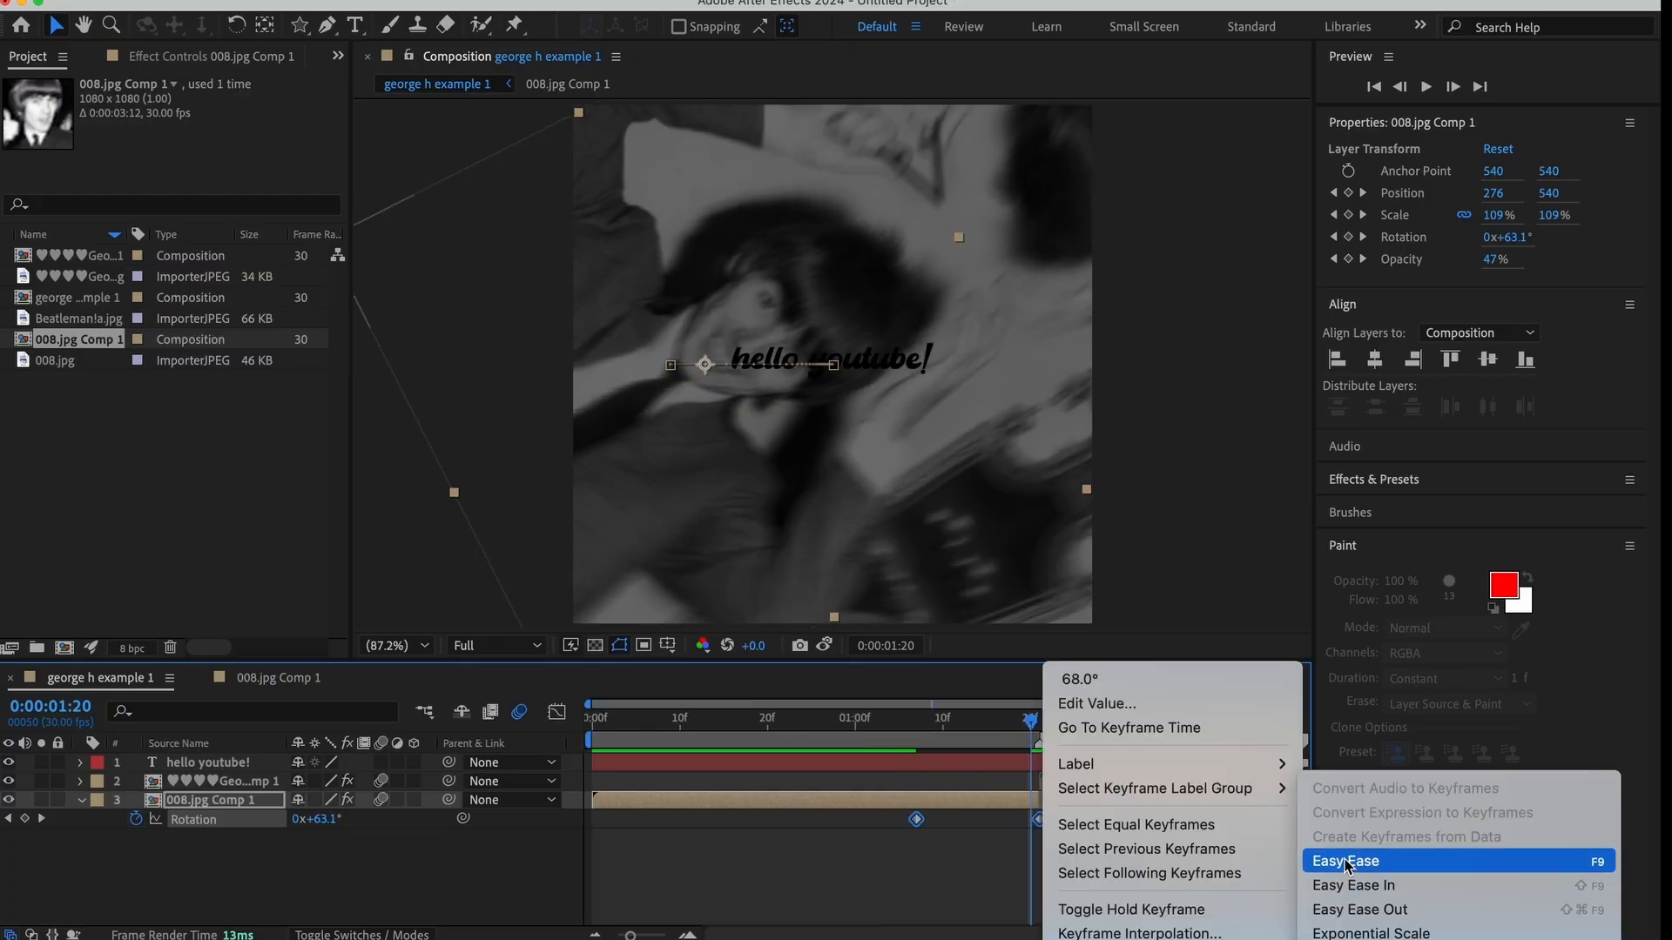
left_click(1347, 862)
left_click(557, 712)
left_click_drag(1029, 721, 885, 727)
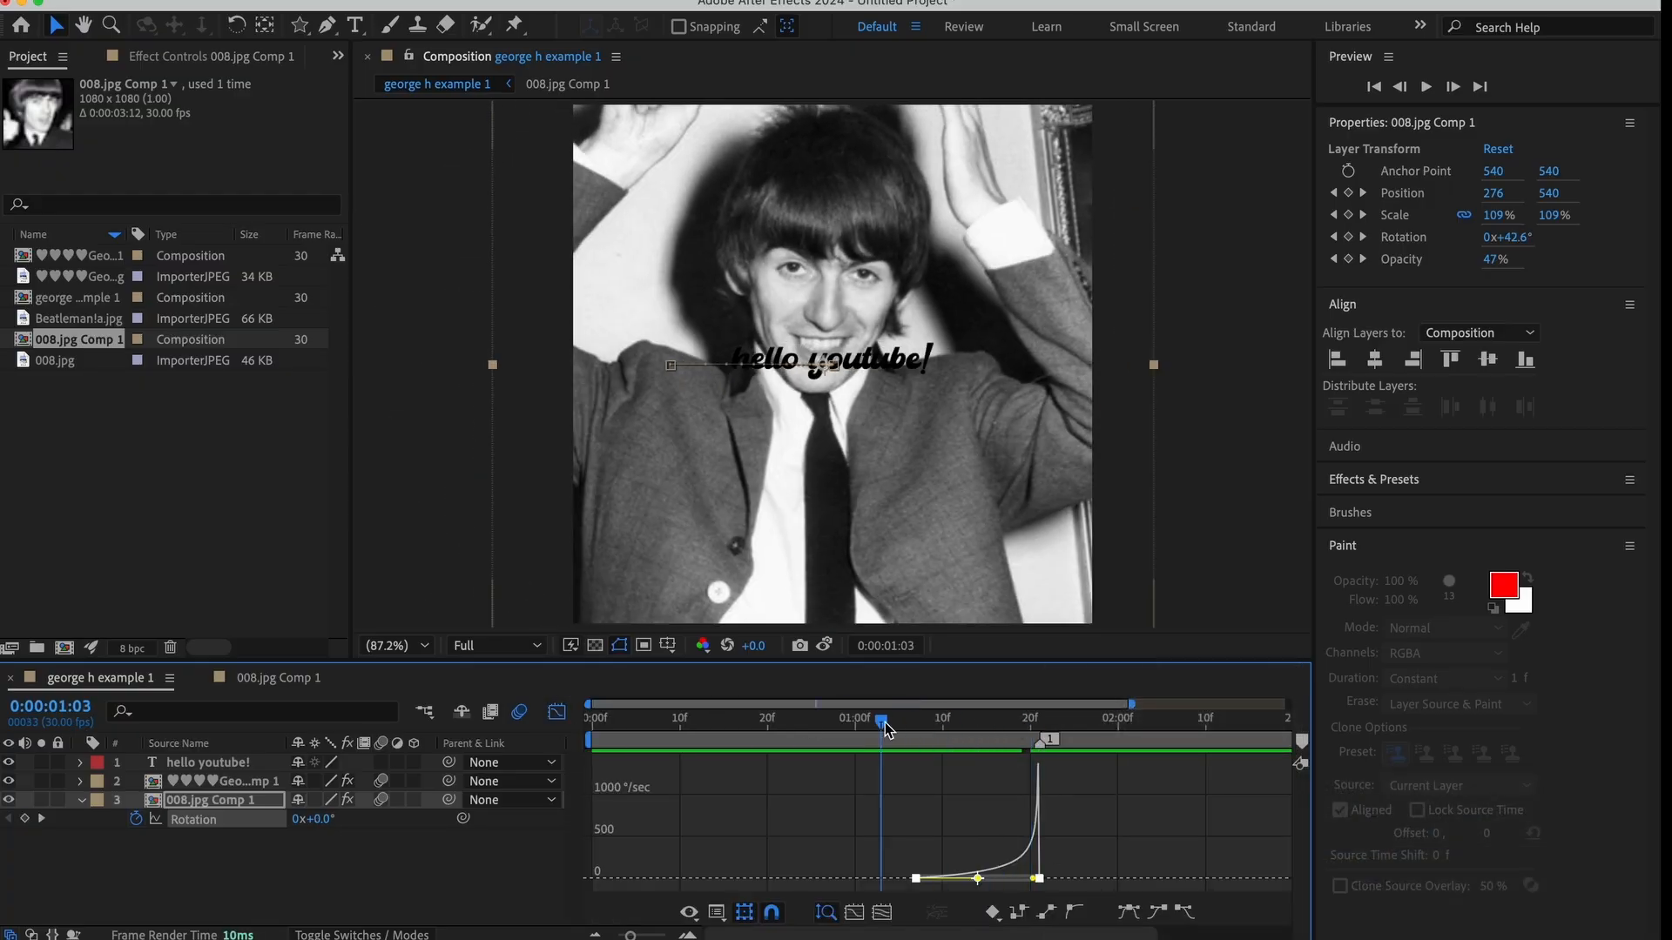
key("space")
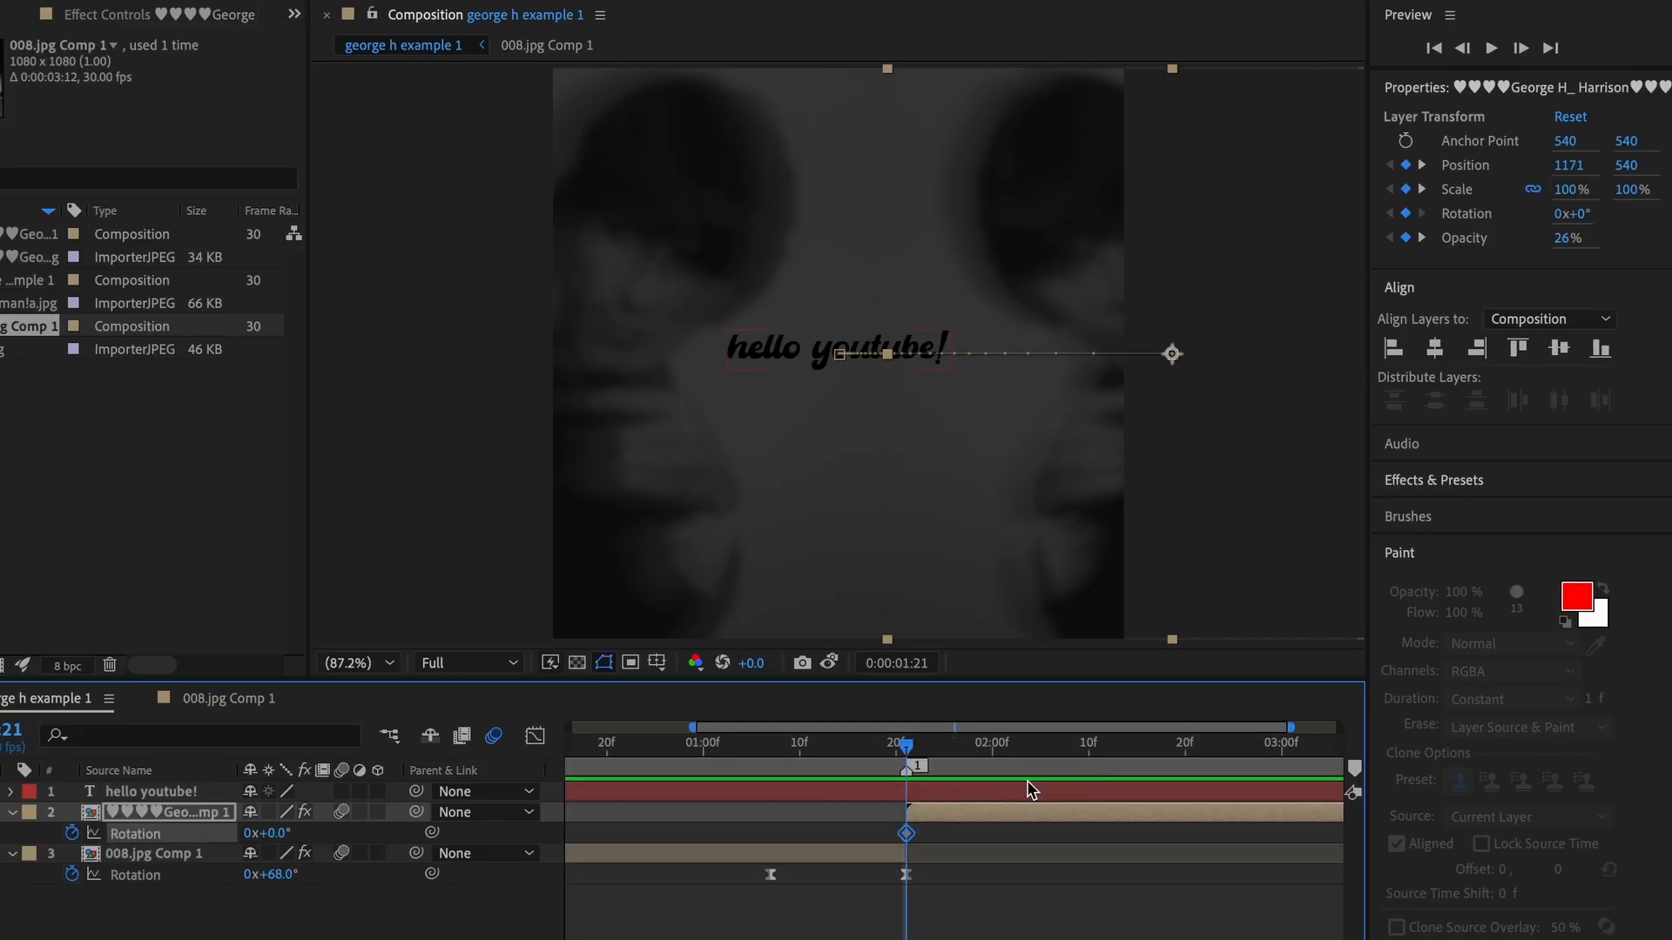
- Keyframe the layer 2 precomp's Rotation from -48° at 0:00:01:21 to 0° at about 0:00:02:08
left_click(1070, 744)
left_click(2, 833)
left_click(2, 833)
left_click_drag(277, 833, 213, 833)
left_click(163, 836)
double_click(905, 836)
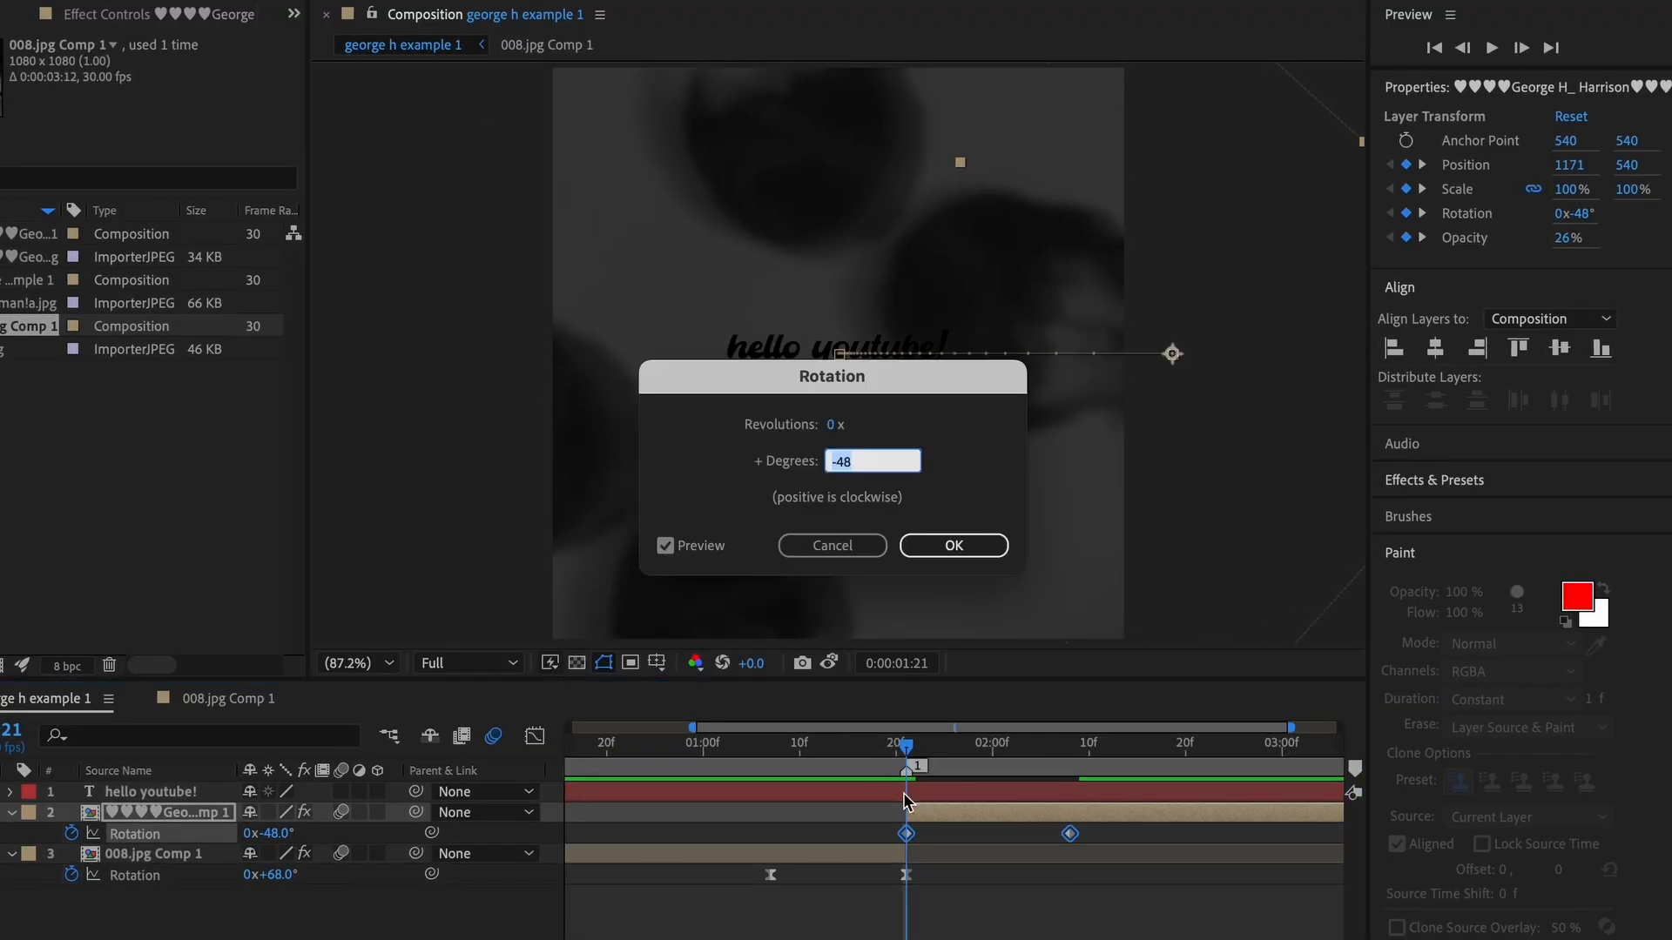
key("Escape")
- Easy-ease both Rotation keyframes of the layer 2 precomp and reshape their speed curve for a fast start that slows down
right_click(905, 834)
mouse_move(1045, 939)
left_click(1237, 903)
left_click(534, 737)
left_click(924, 875)
left_click_drag(961, 915, 912, 916)
mouse_move(1015, 915)
left_mouse_down()
mouse_move(1030, 920)
mouse_move(989, 922)
left_mouse_up()
- Leave the graph view and play george h example 1 from the beginning to check the rotation transition between the images
left_click_drag(905, 747, 567, 757)
left_click(535, 736)
key("minus")
left_click(813, 937)
key("space")
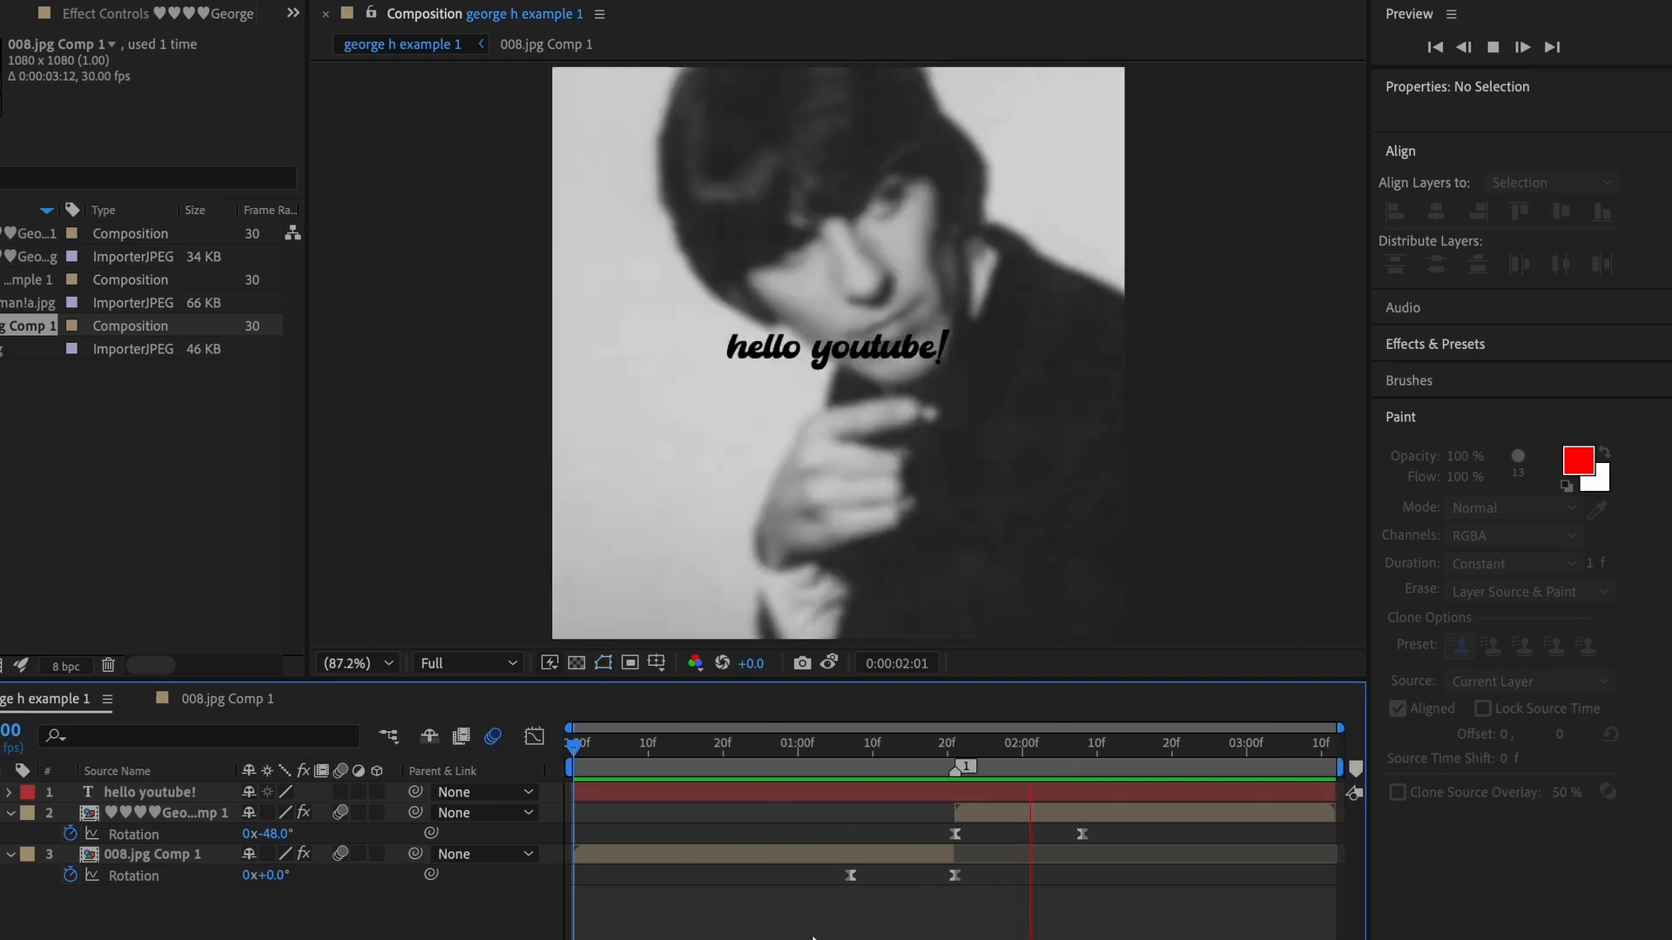
key("space")
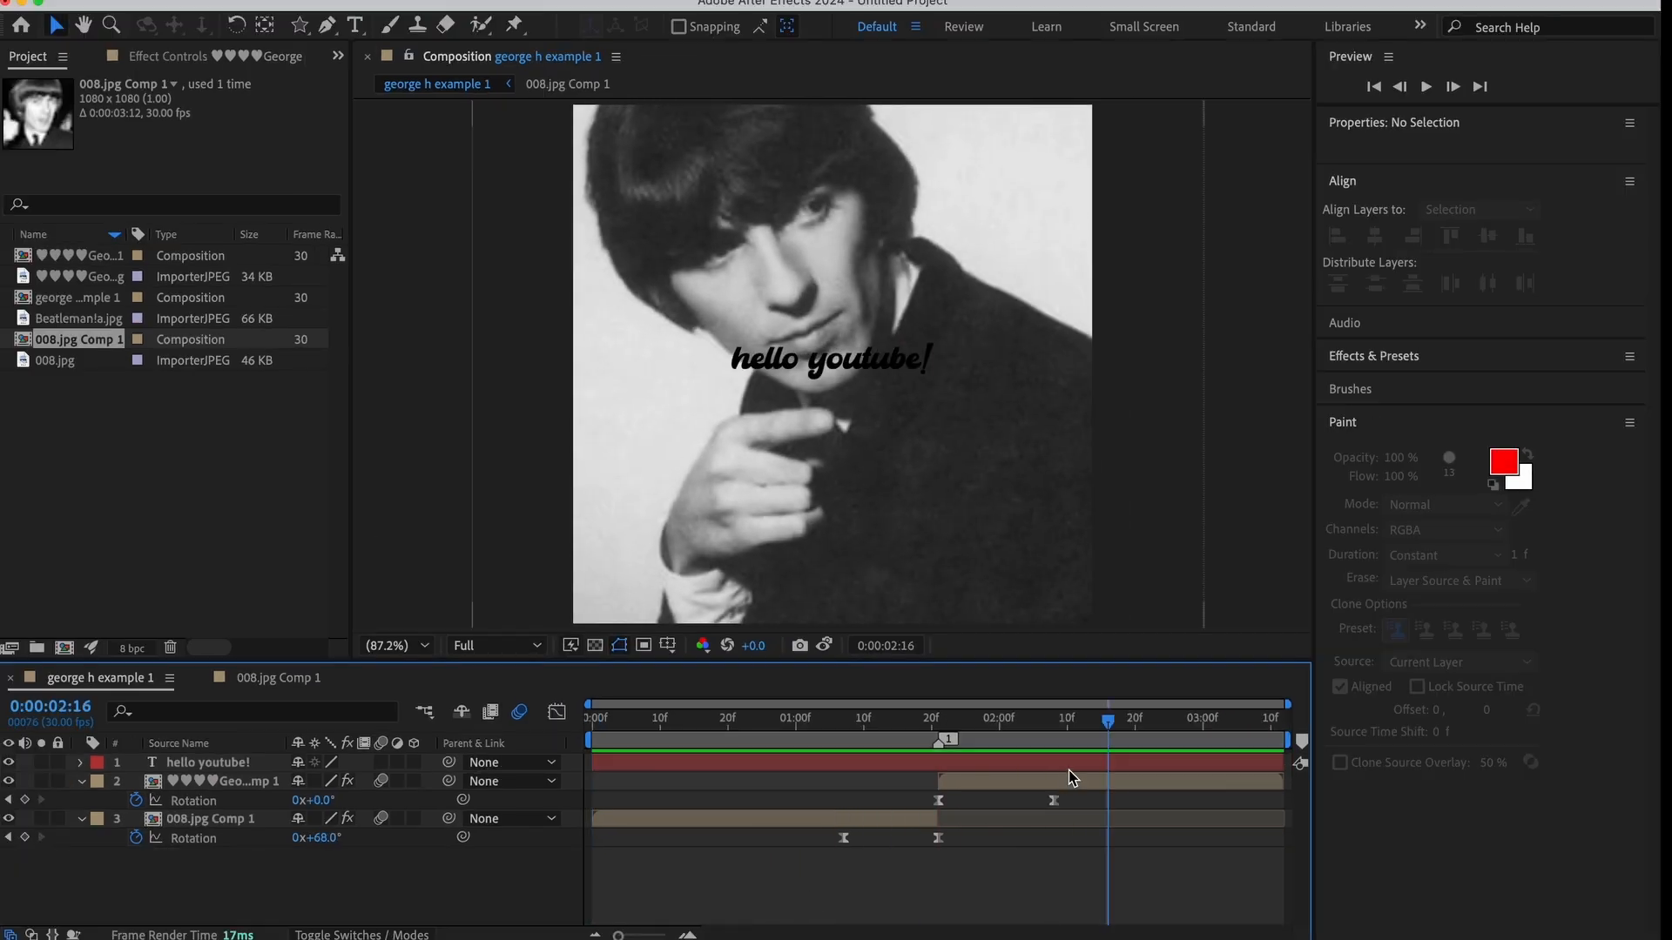
mouse_move(1106, 722)
left_mouse_down()
mouse_move(982, 739)
mouse_move(1084, 733)
left_mouse_up()
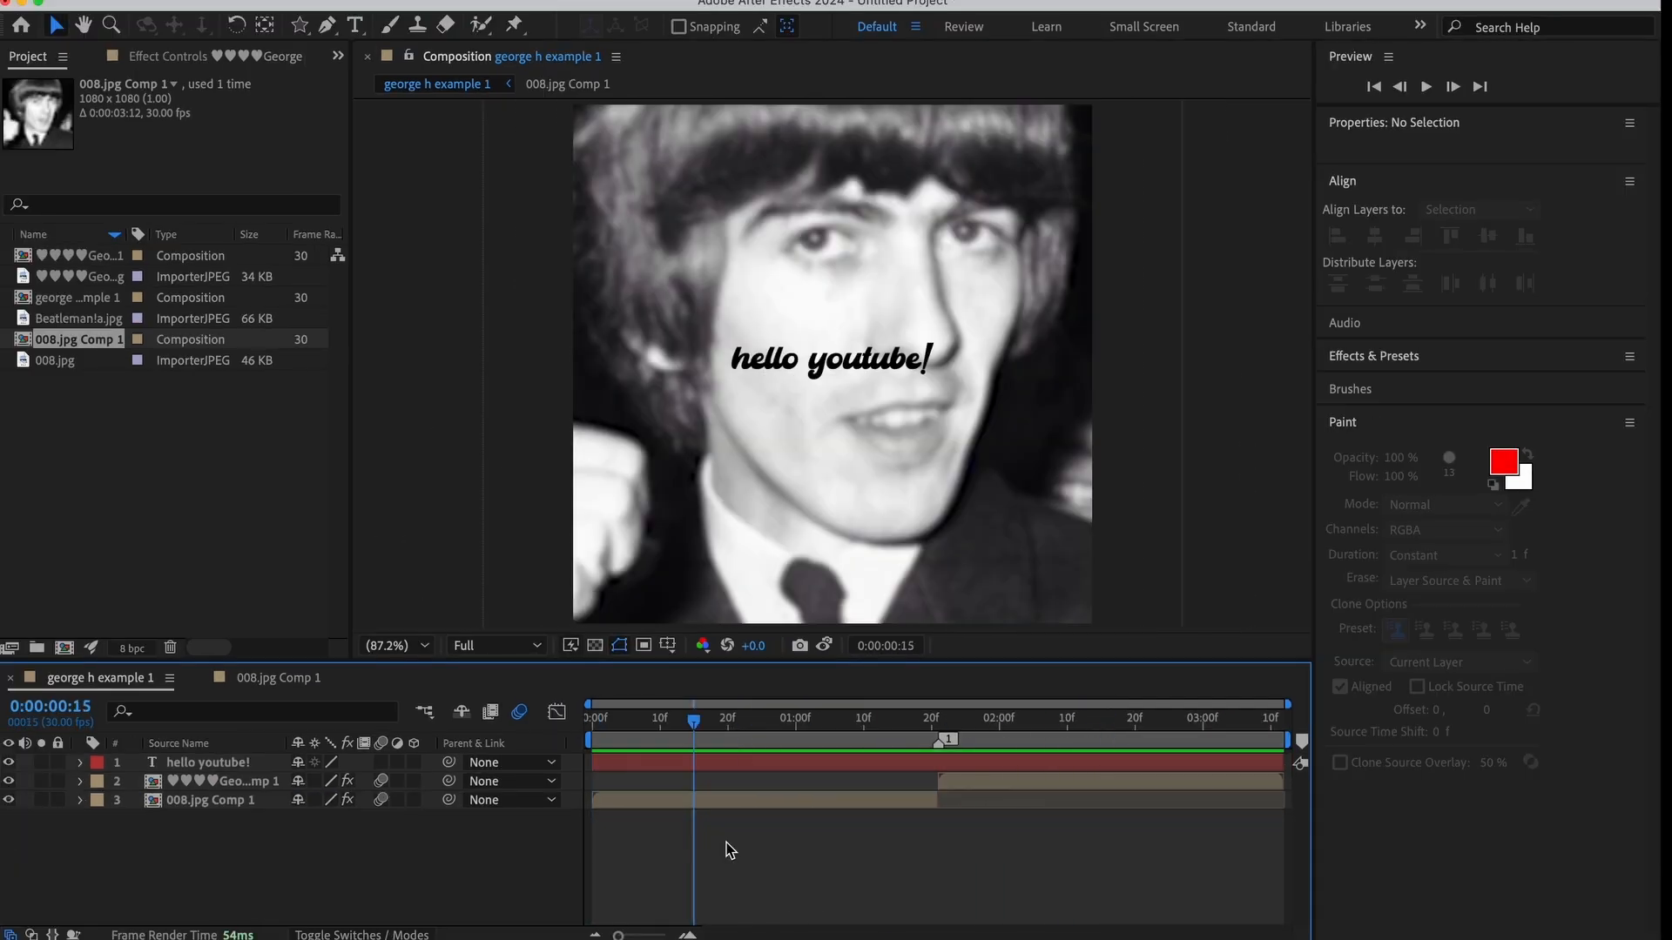
- Save the project as "george example" in the ae edits 2026 folder
key("super+s")
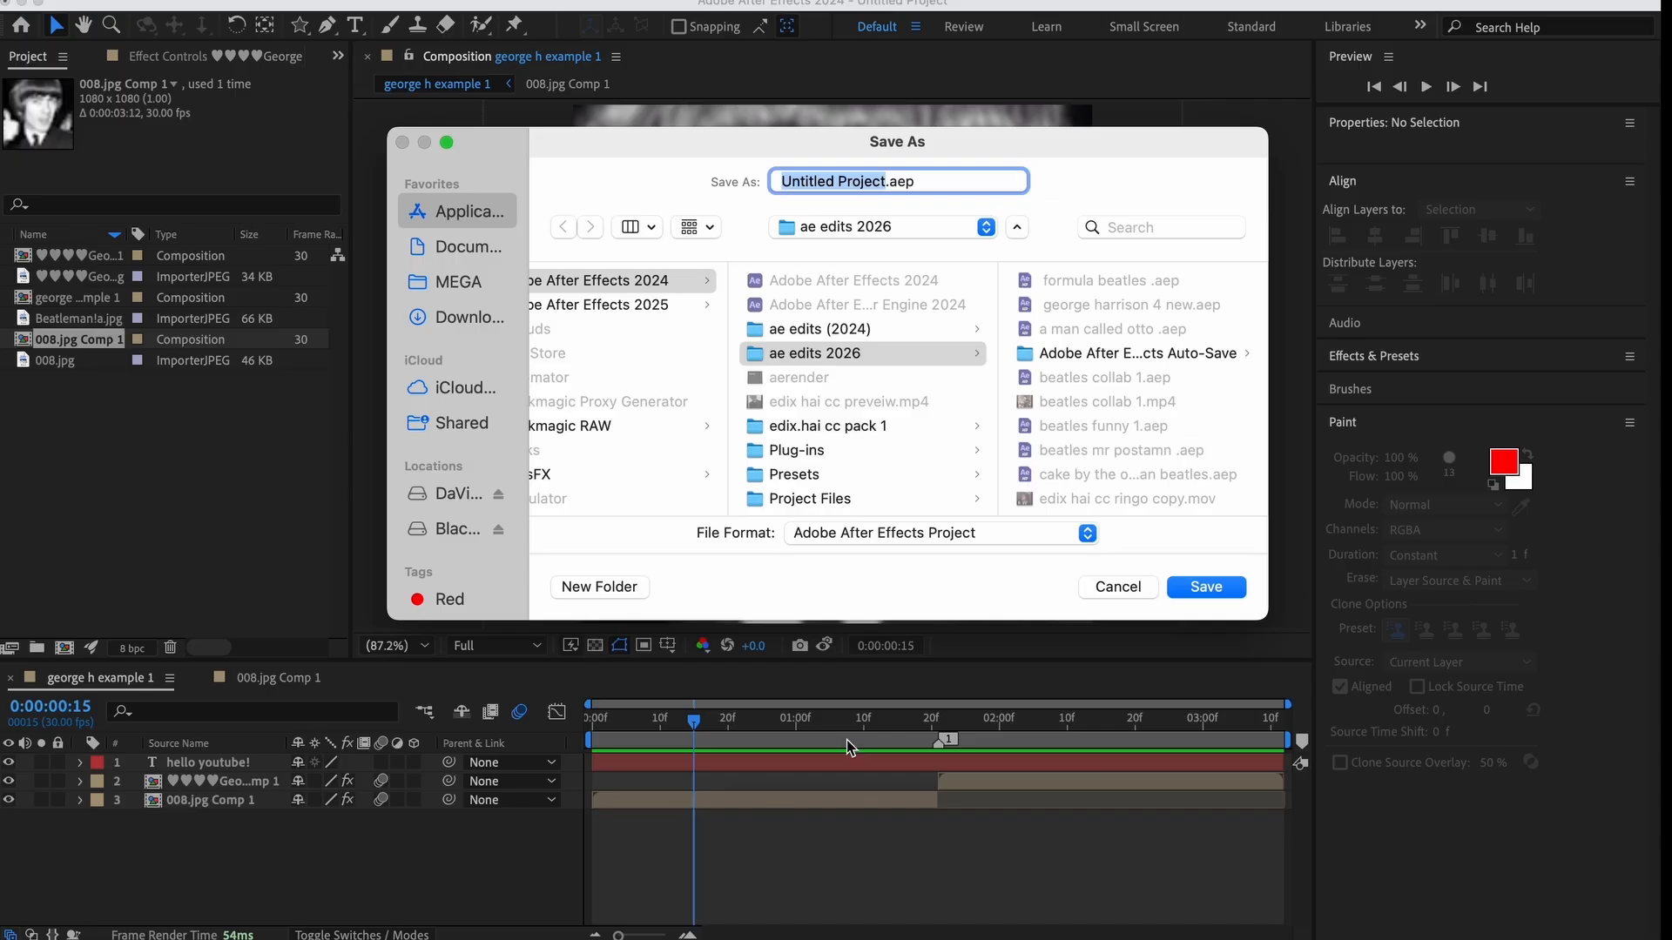
type("george example")
left_click(862, 228)
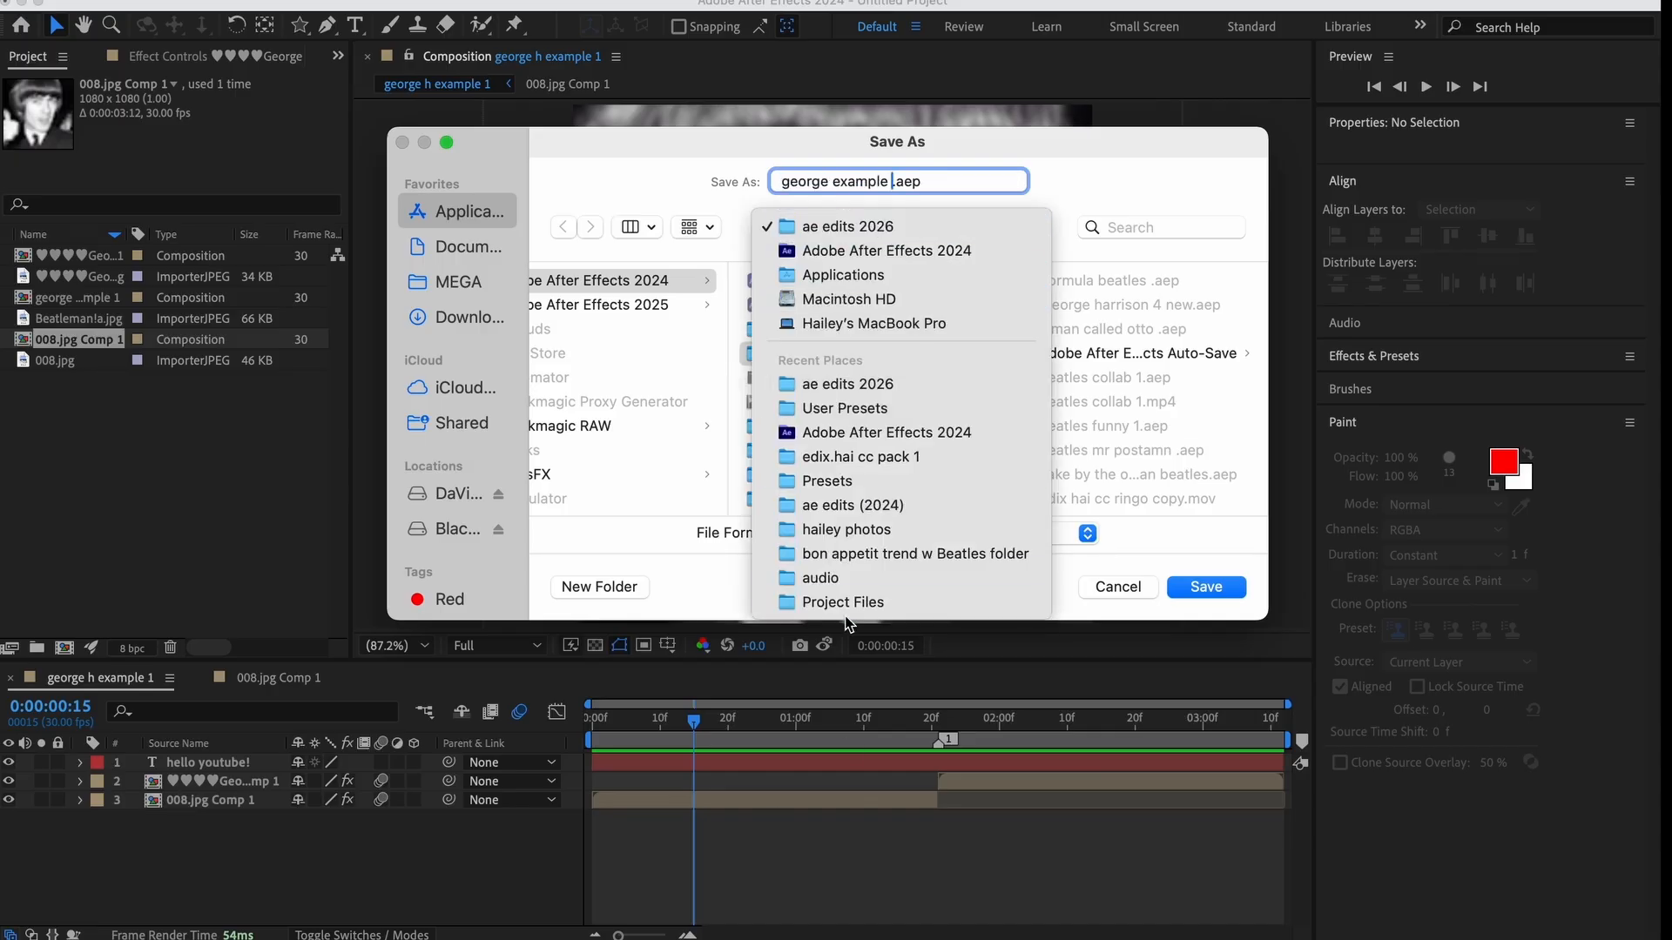
left_click(1245, 594)
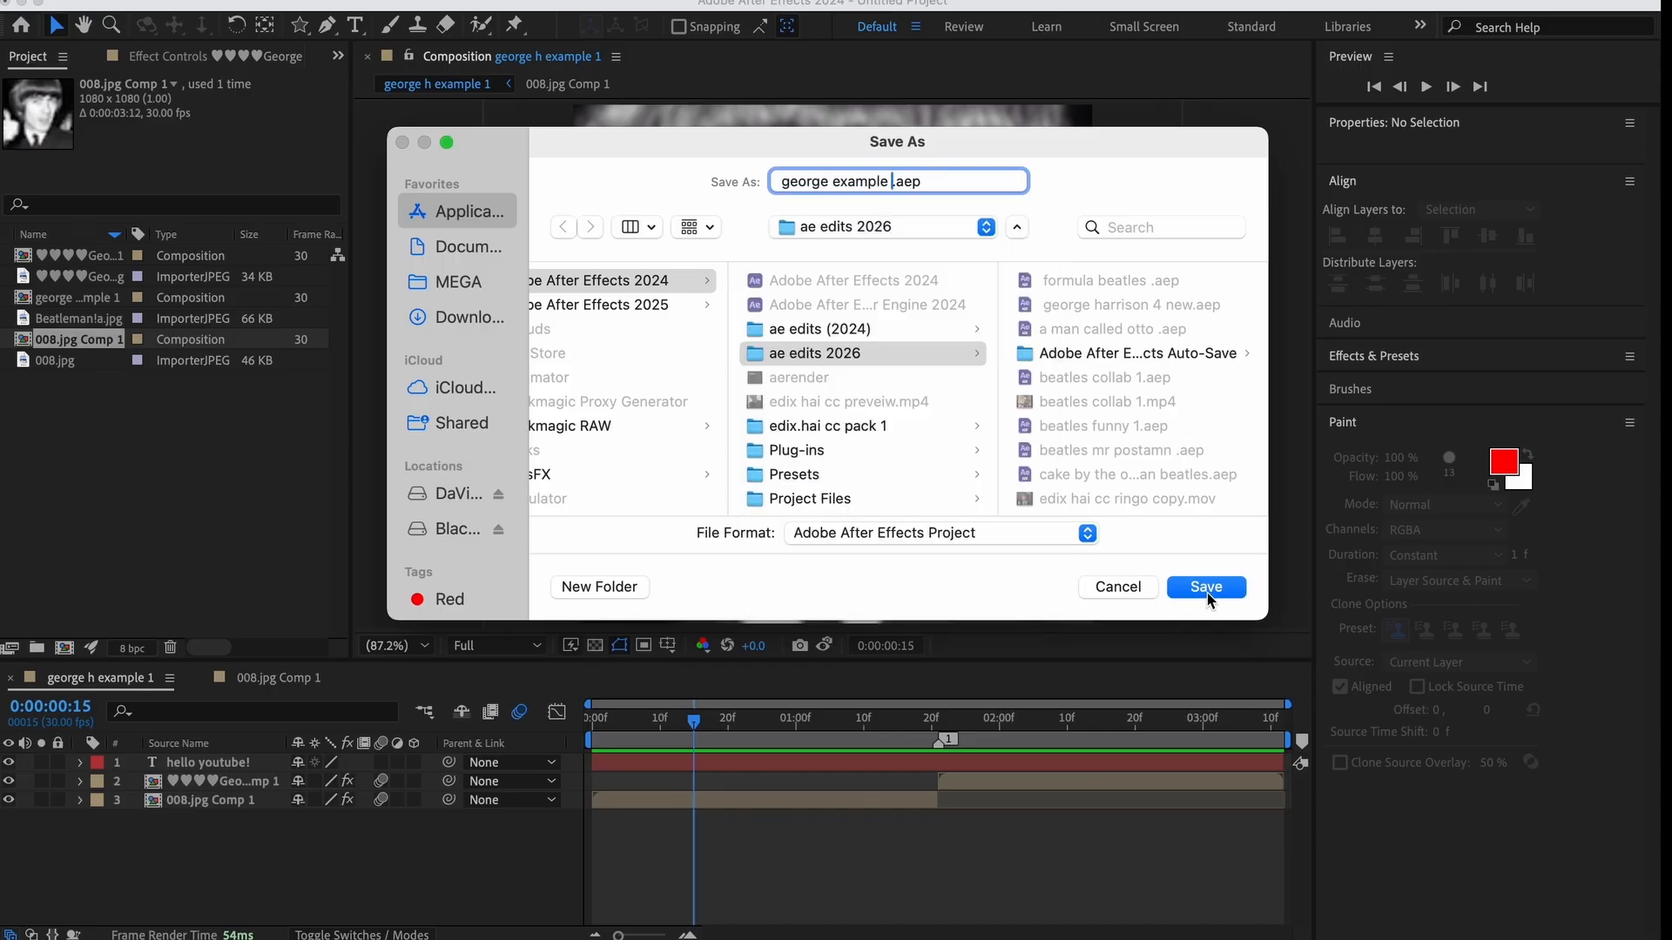
left_click(1206, 588)
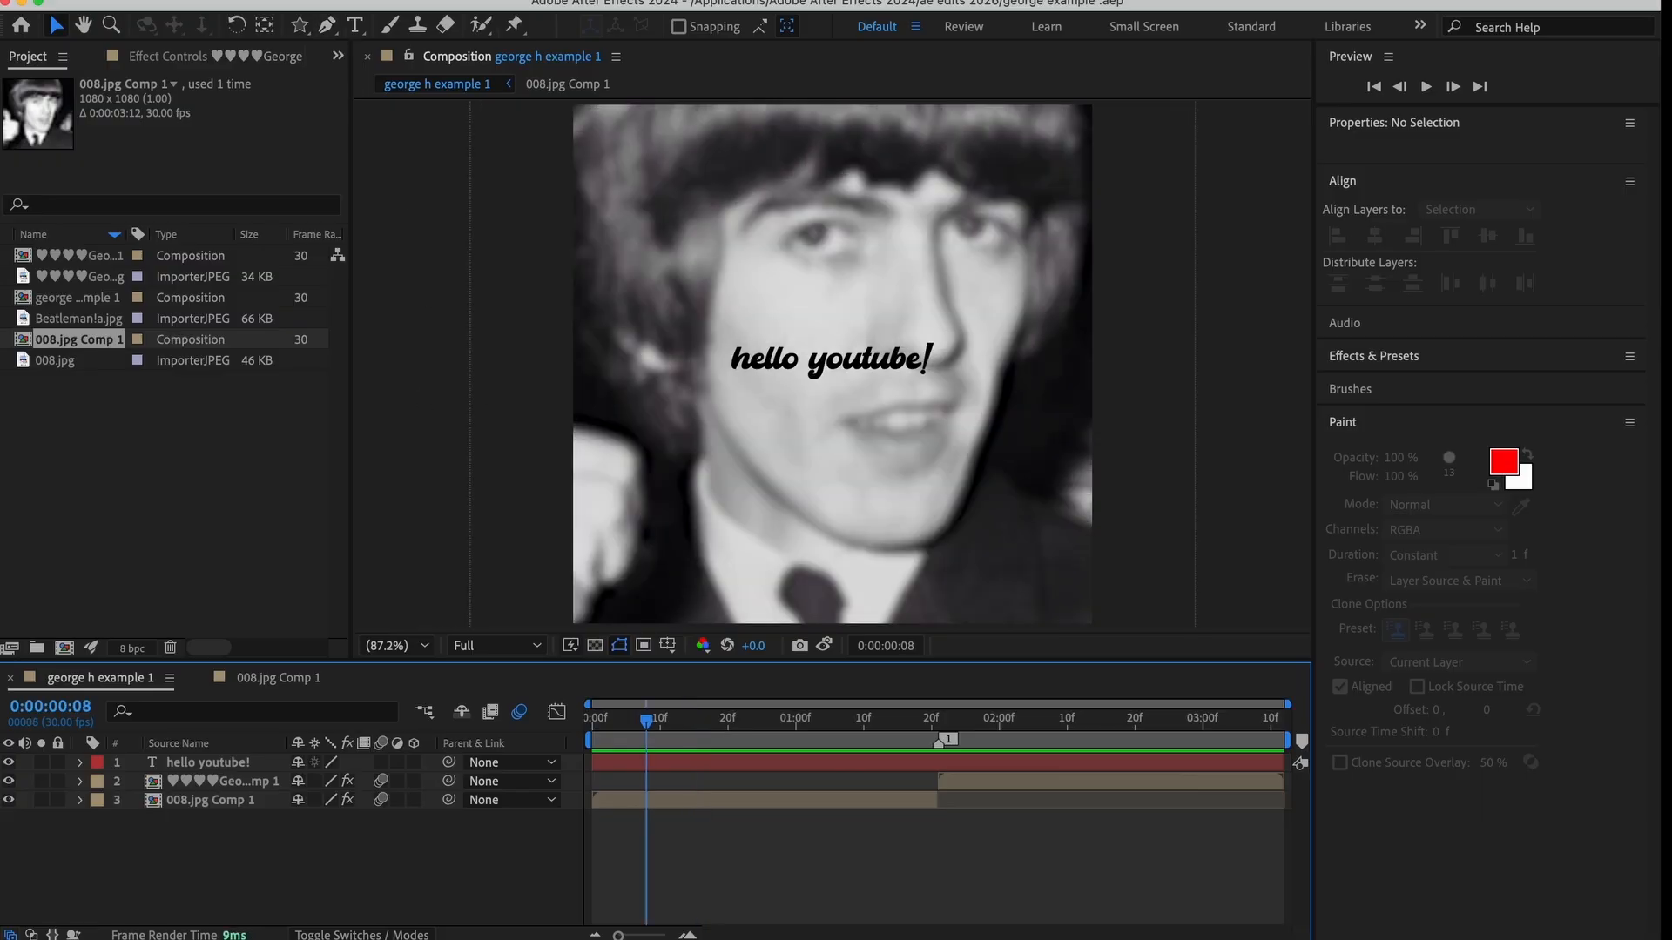
- Add george h example 1 to the Render Queue and accept render settings with Best quality and Full resolution
left_click(164, 1)
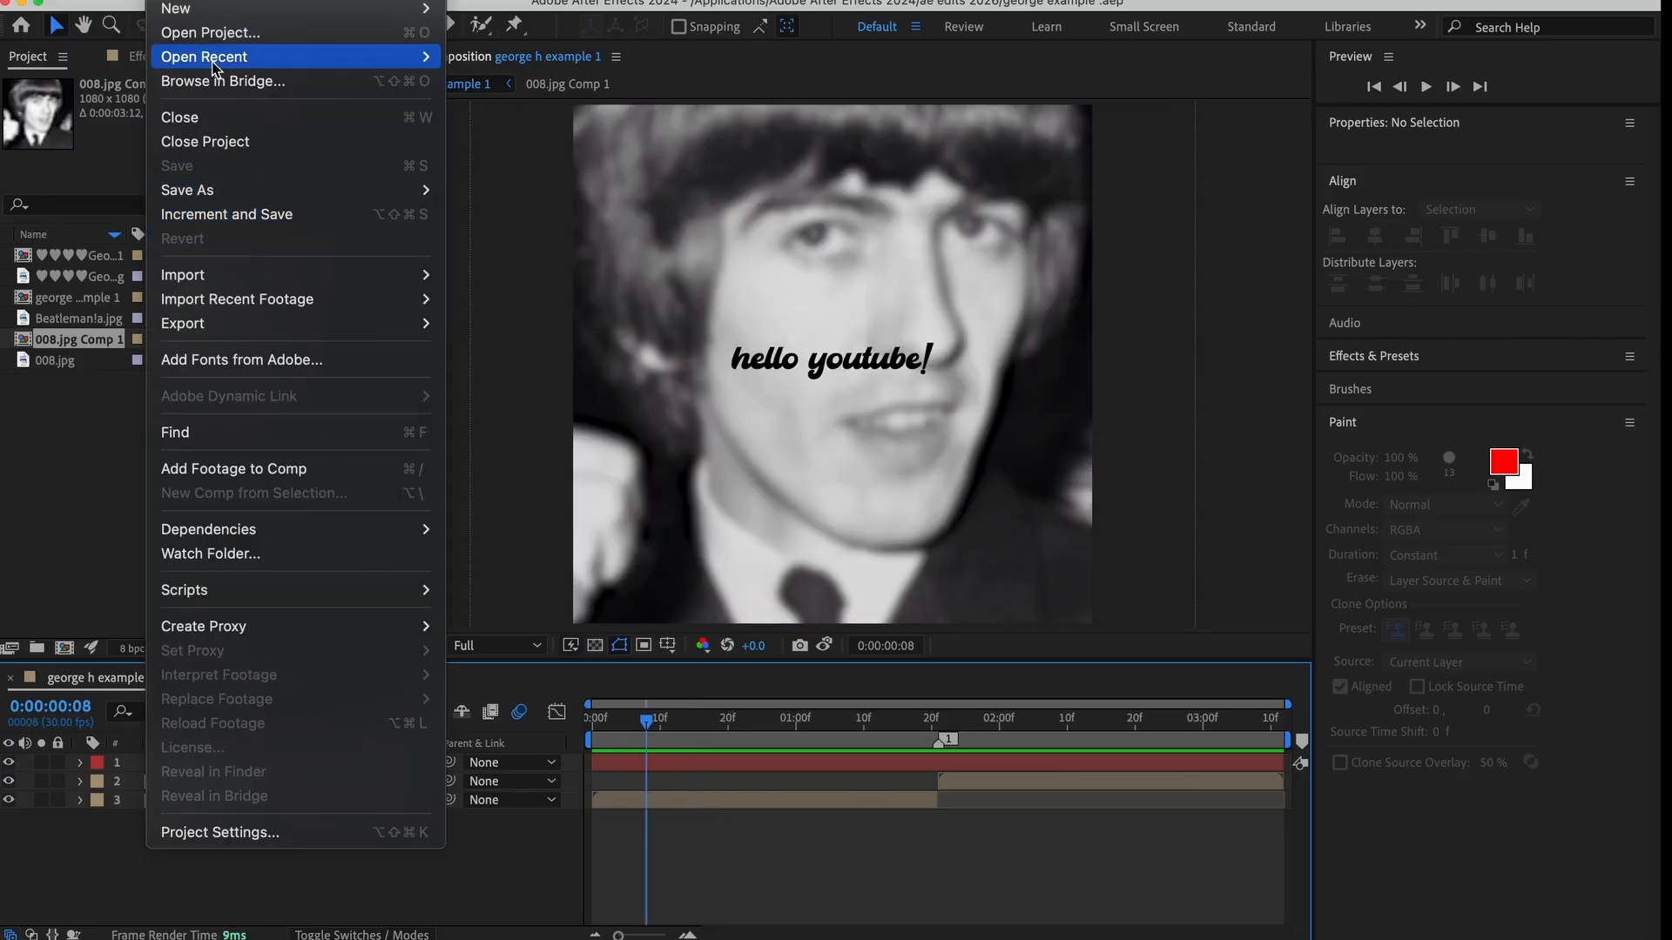
mouse_move(235, 328)
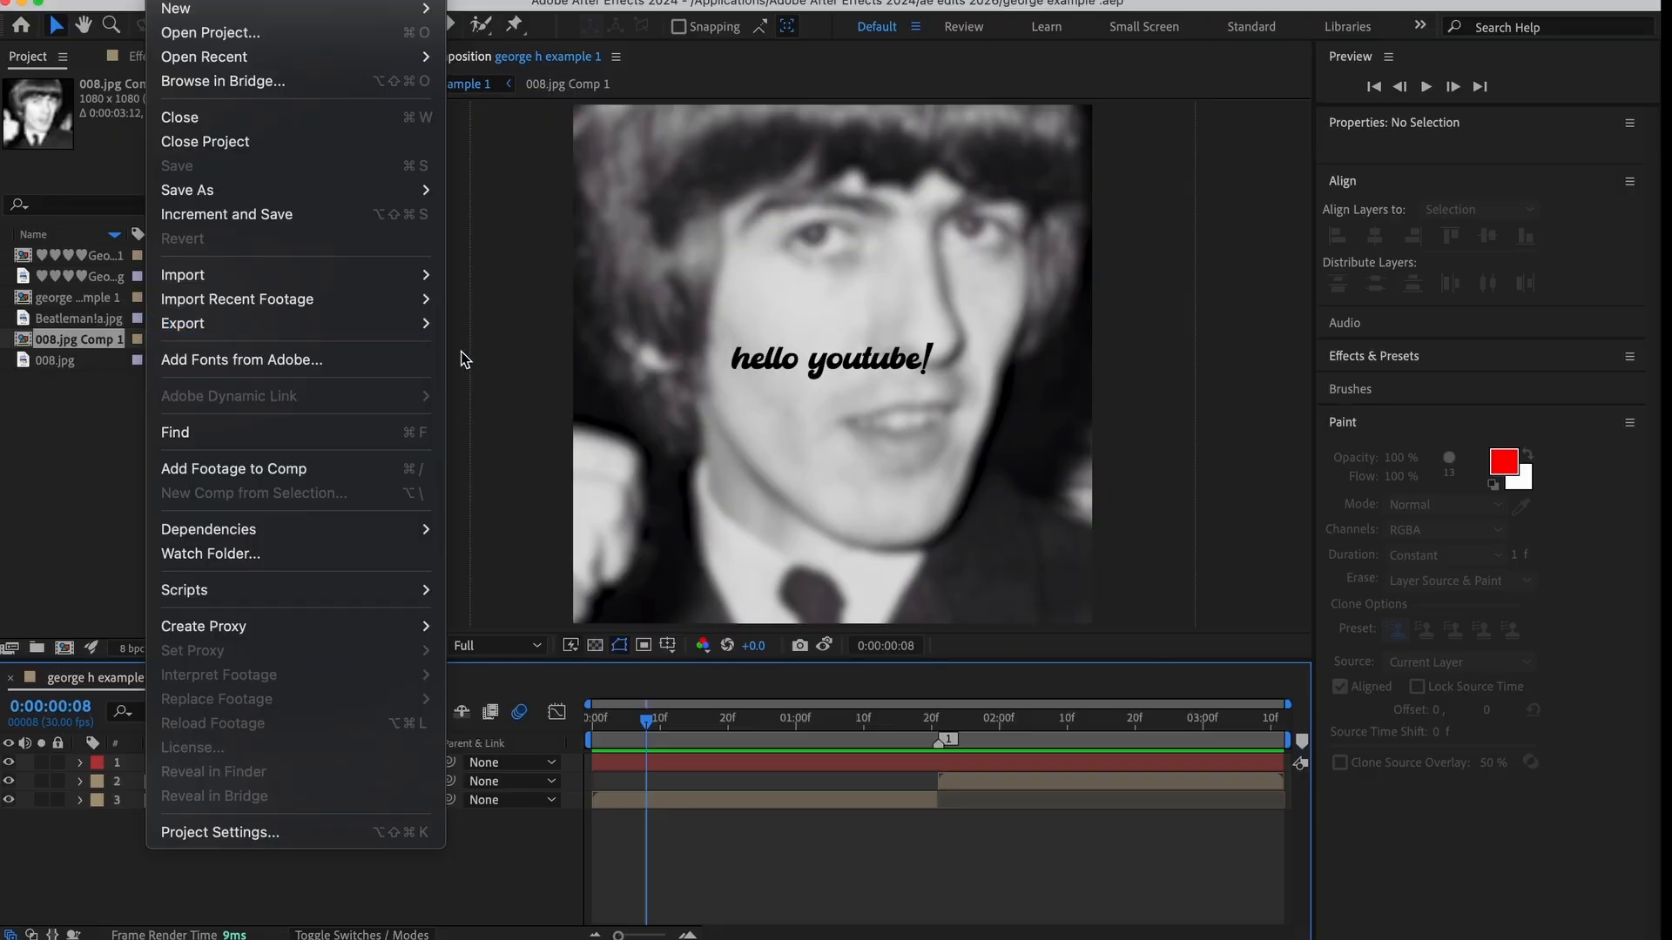
left_click(535, 348)
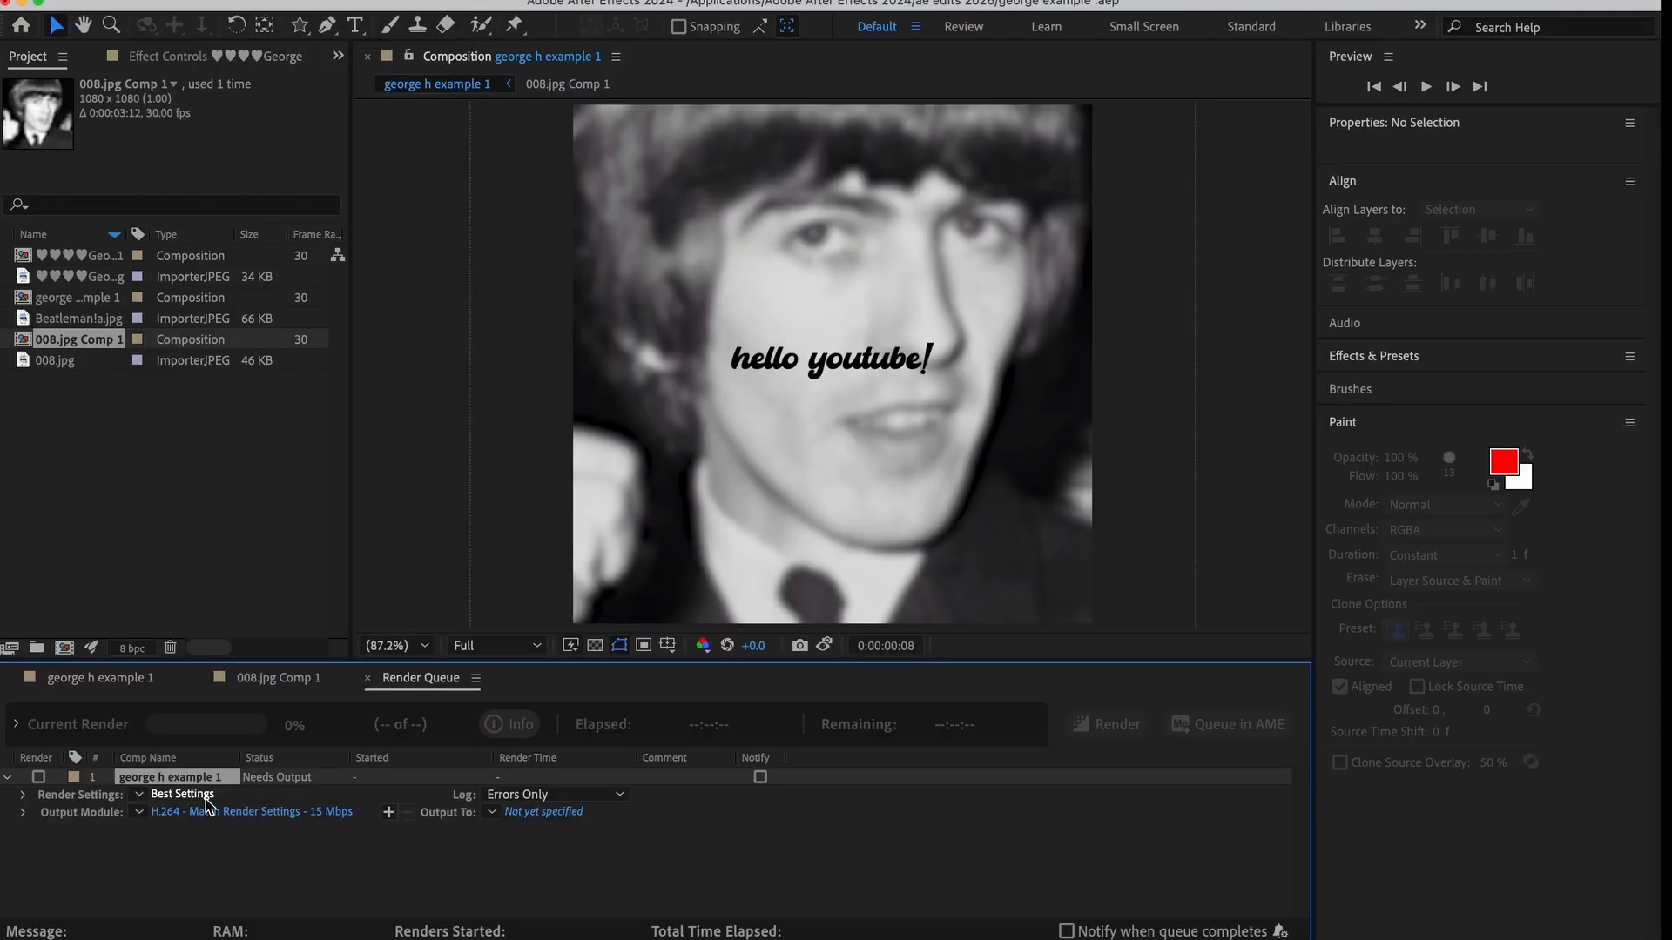
left_click(205, 795)
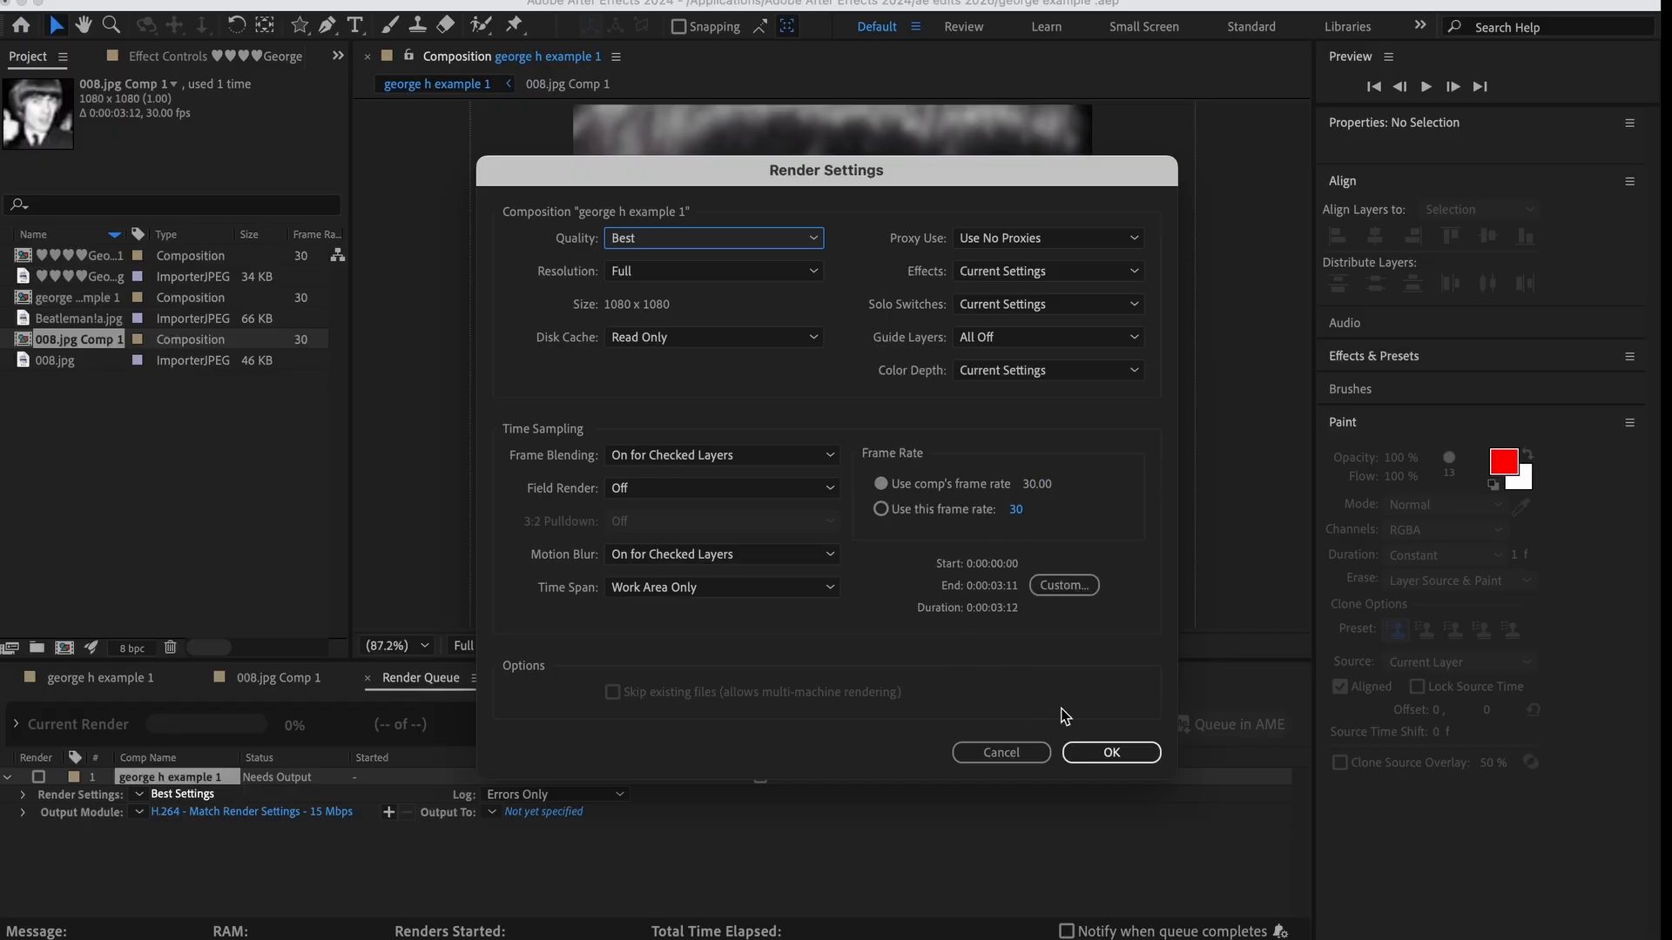
left_click(1090, 751)
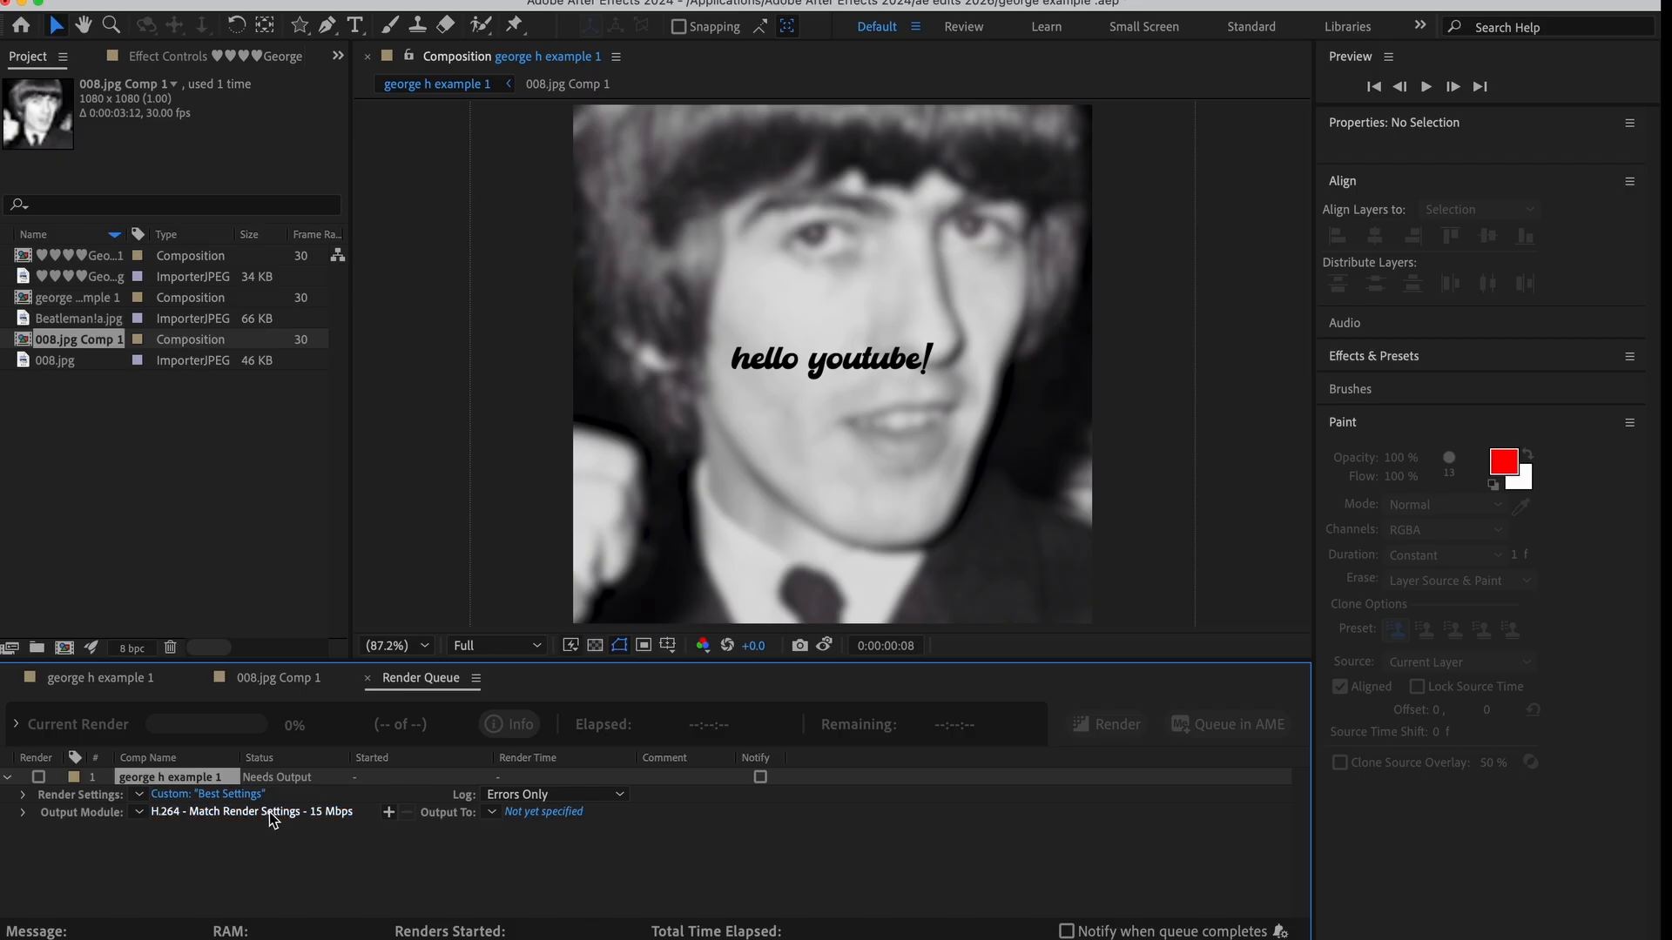
- Configure the render's output module with the H.264 format, keeping VBR encoding at a 15 Mbps target bitrate
left_click(271, 812)
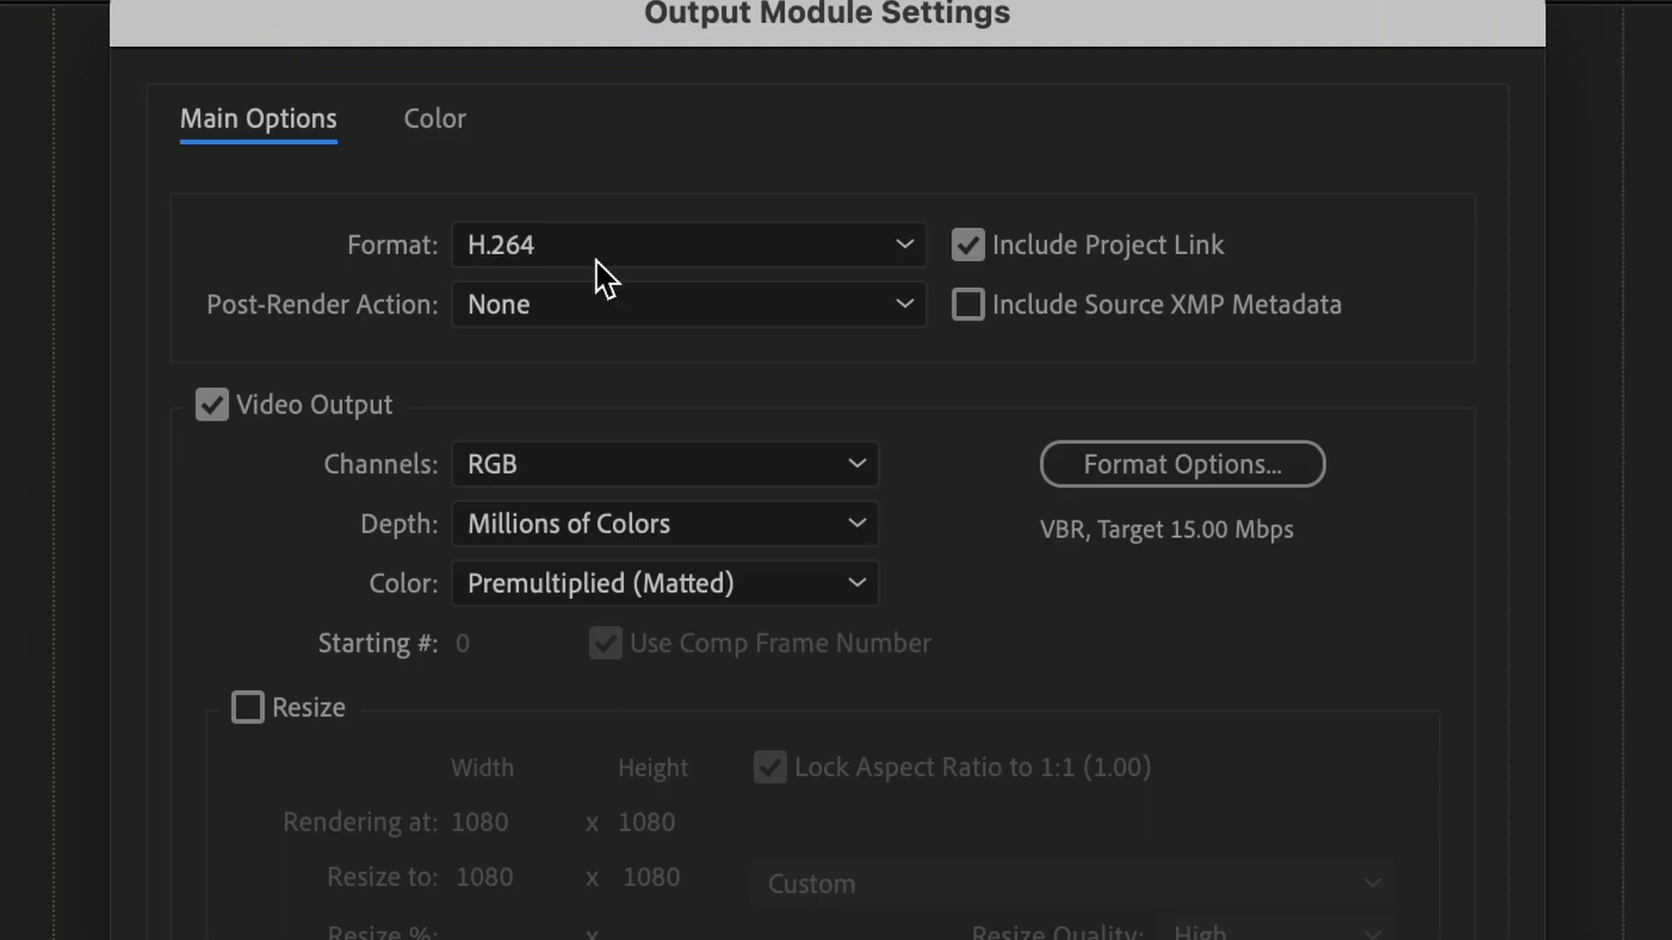
left_click(597, 260)
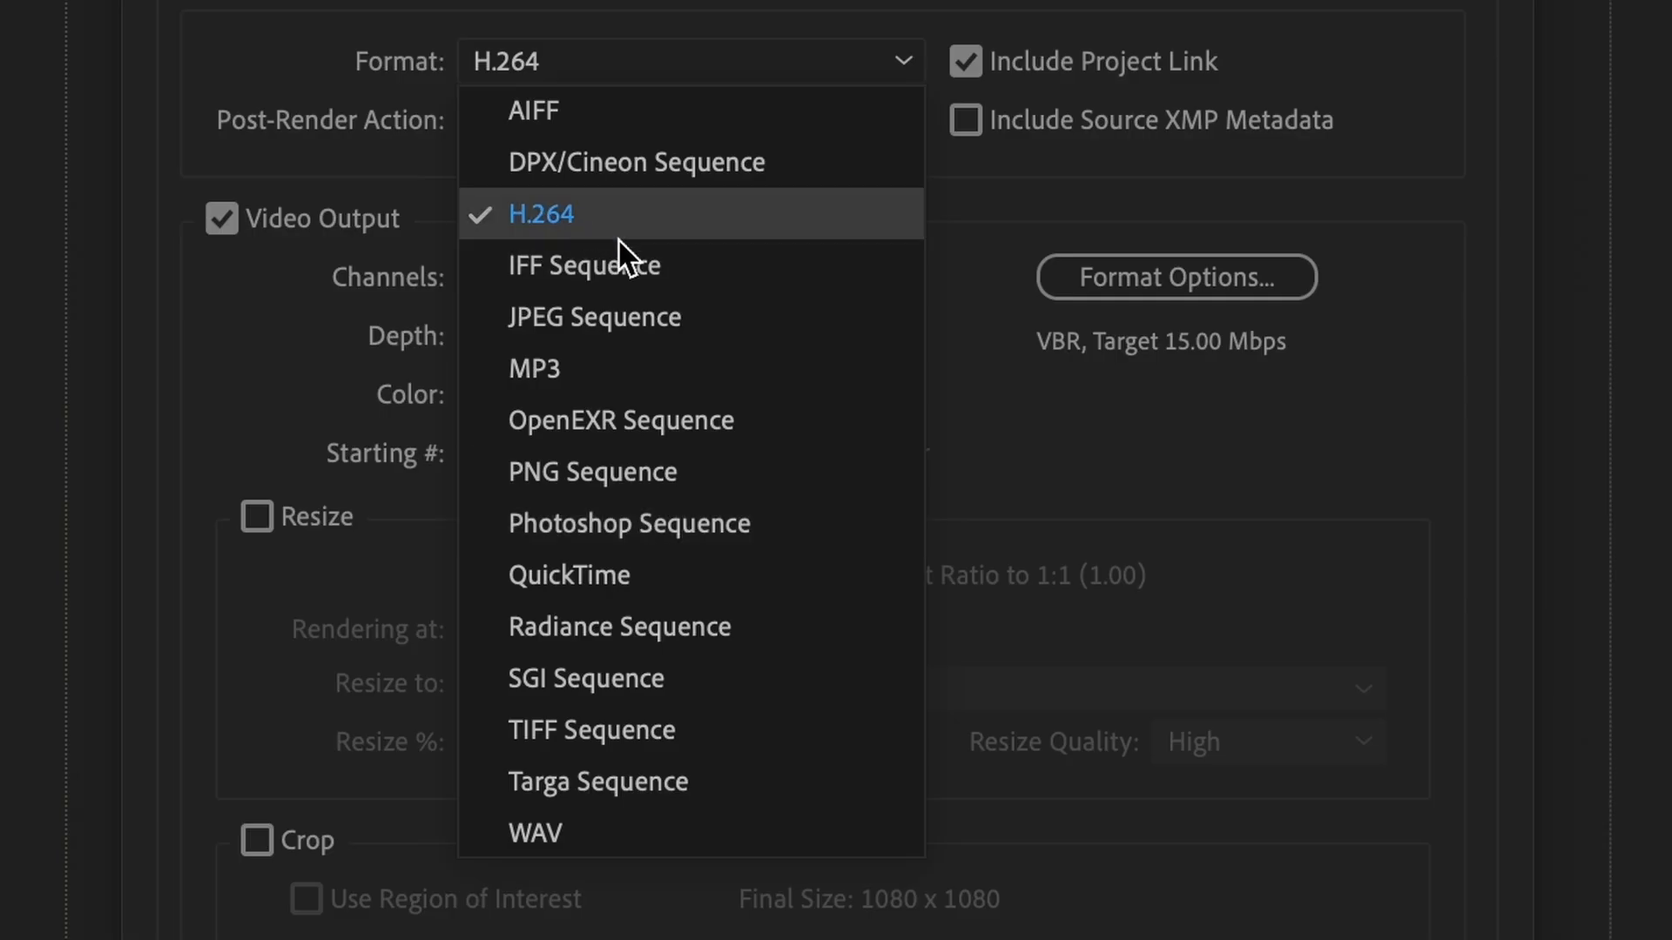
left_click(637, 221)
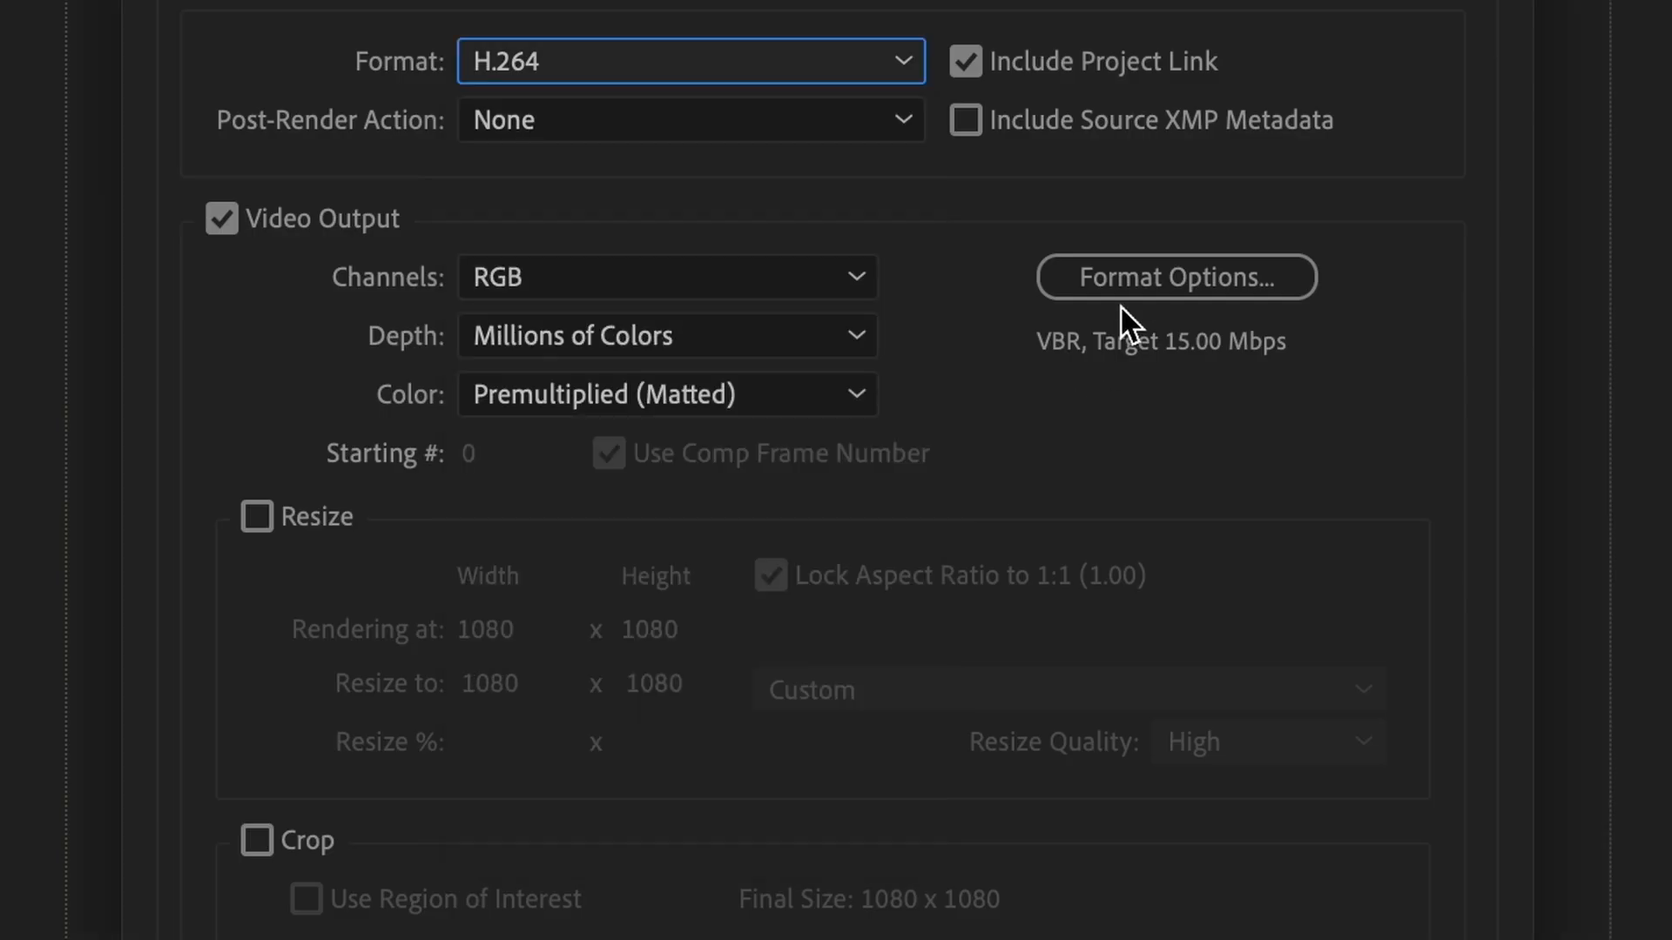
left_click(1120, 284)
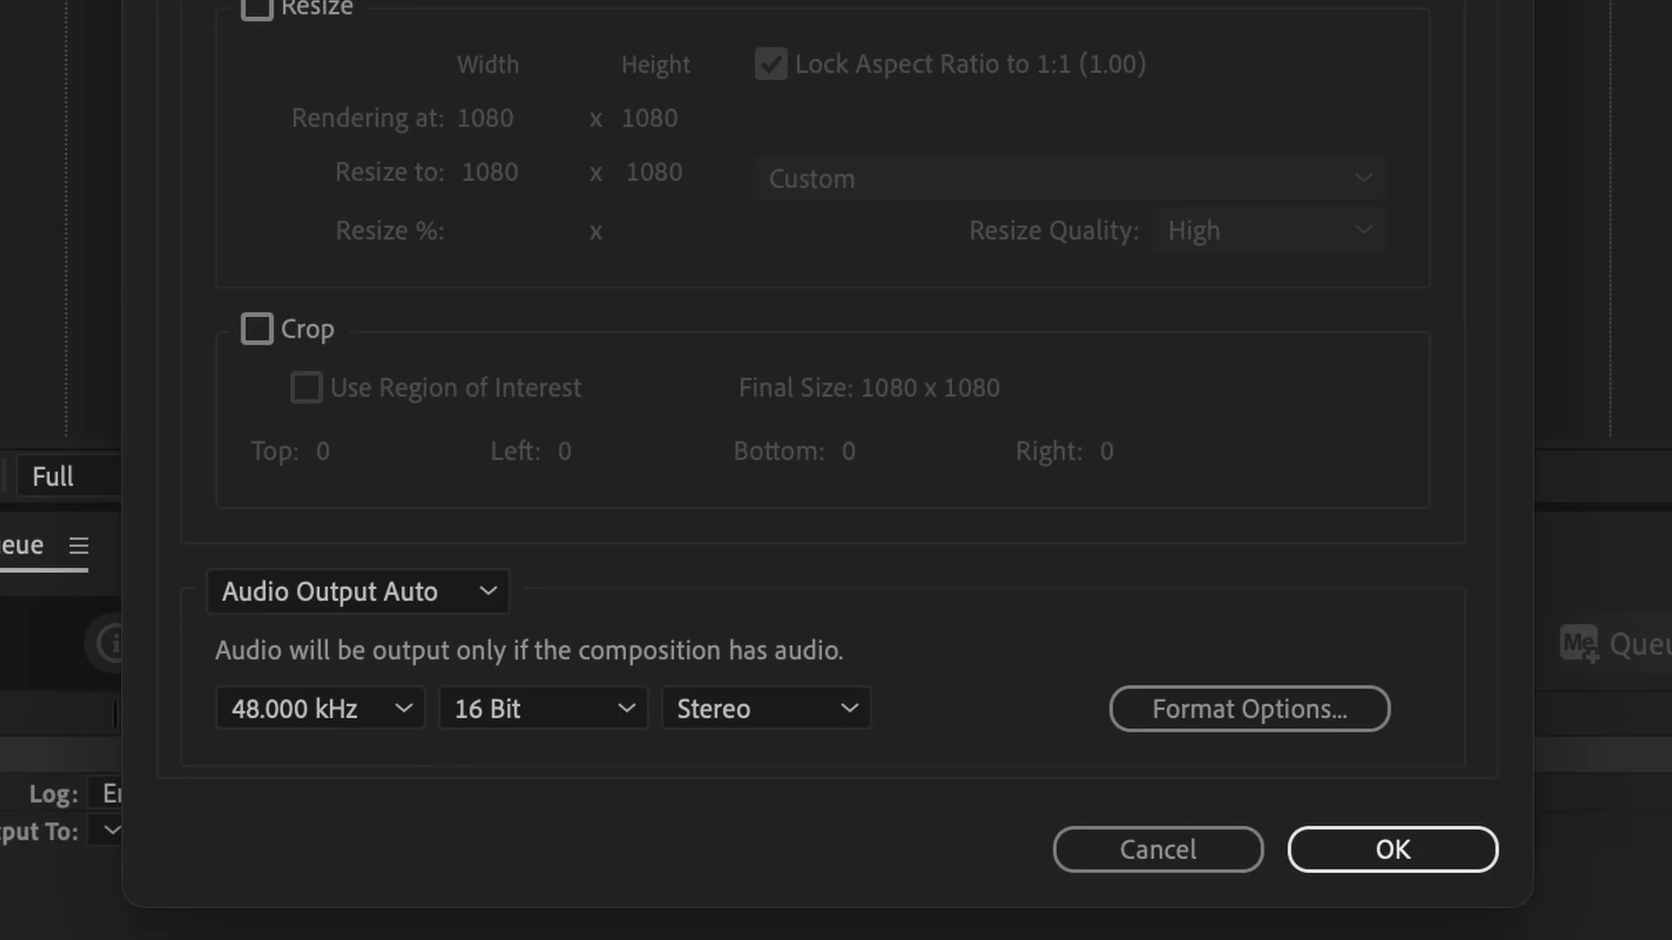
left_click(1249, 706)
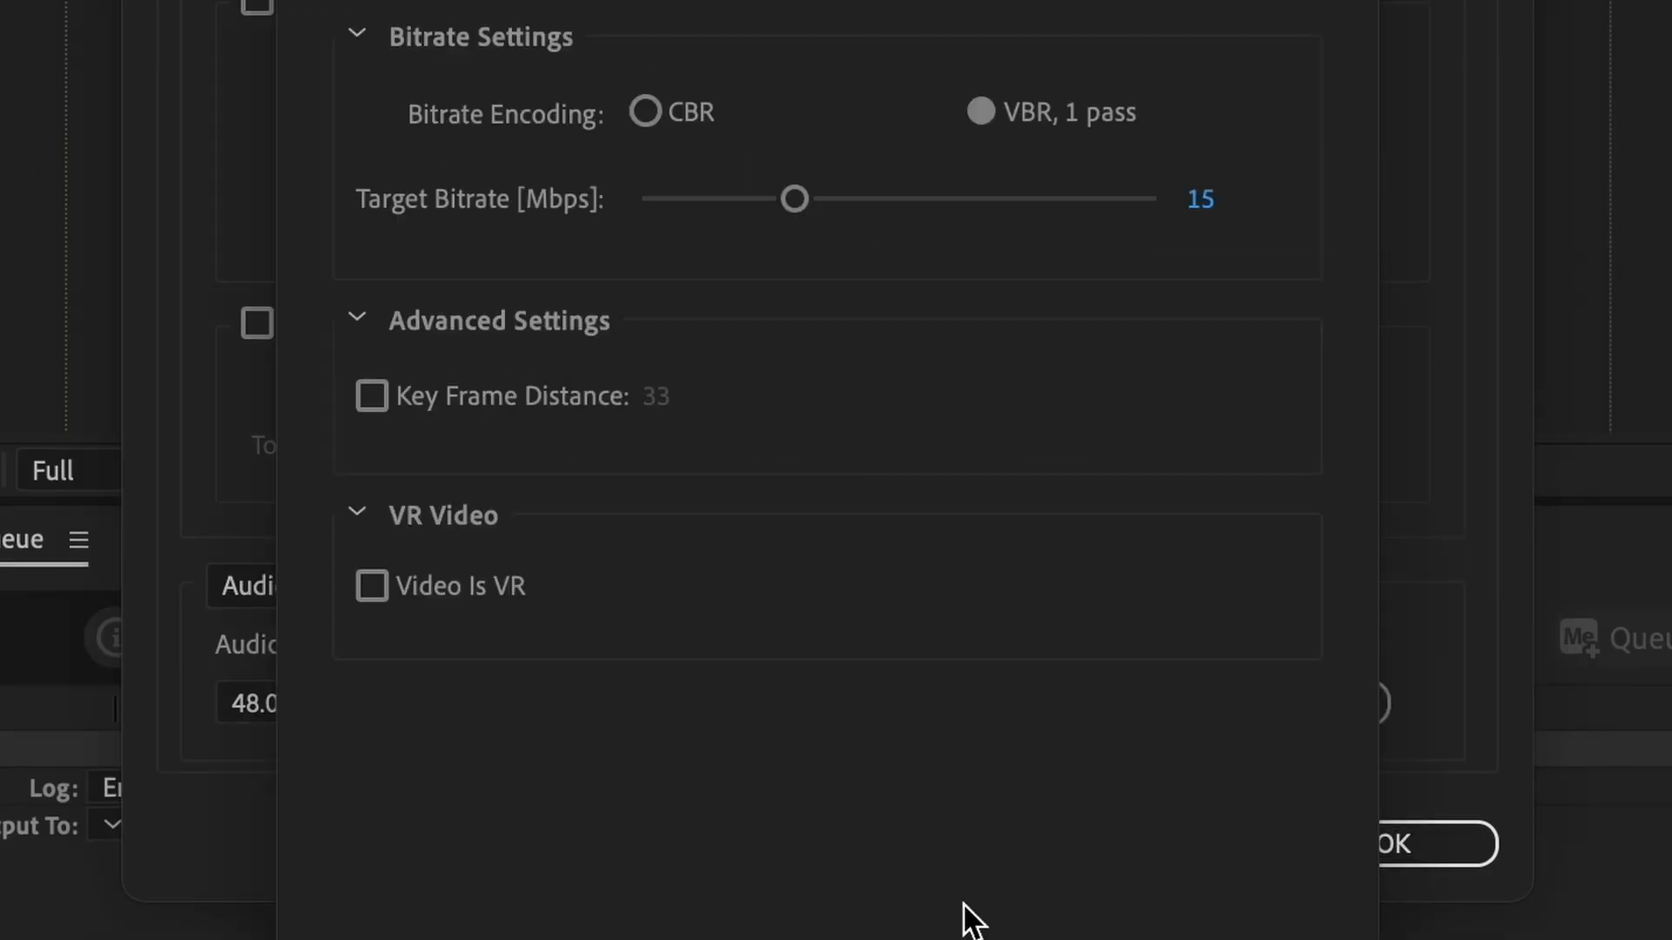
left_click(975, 939)
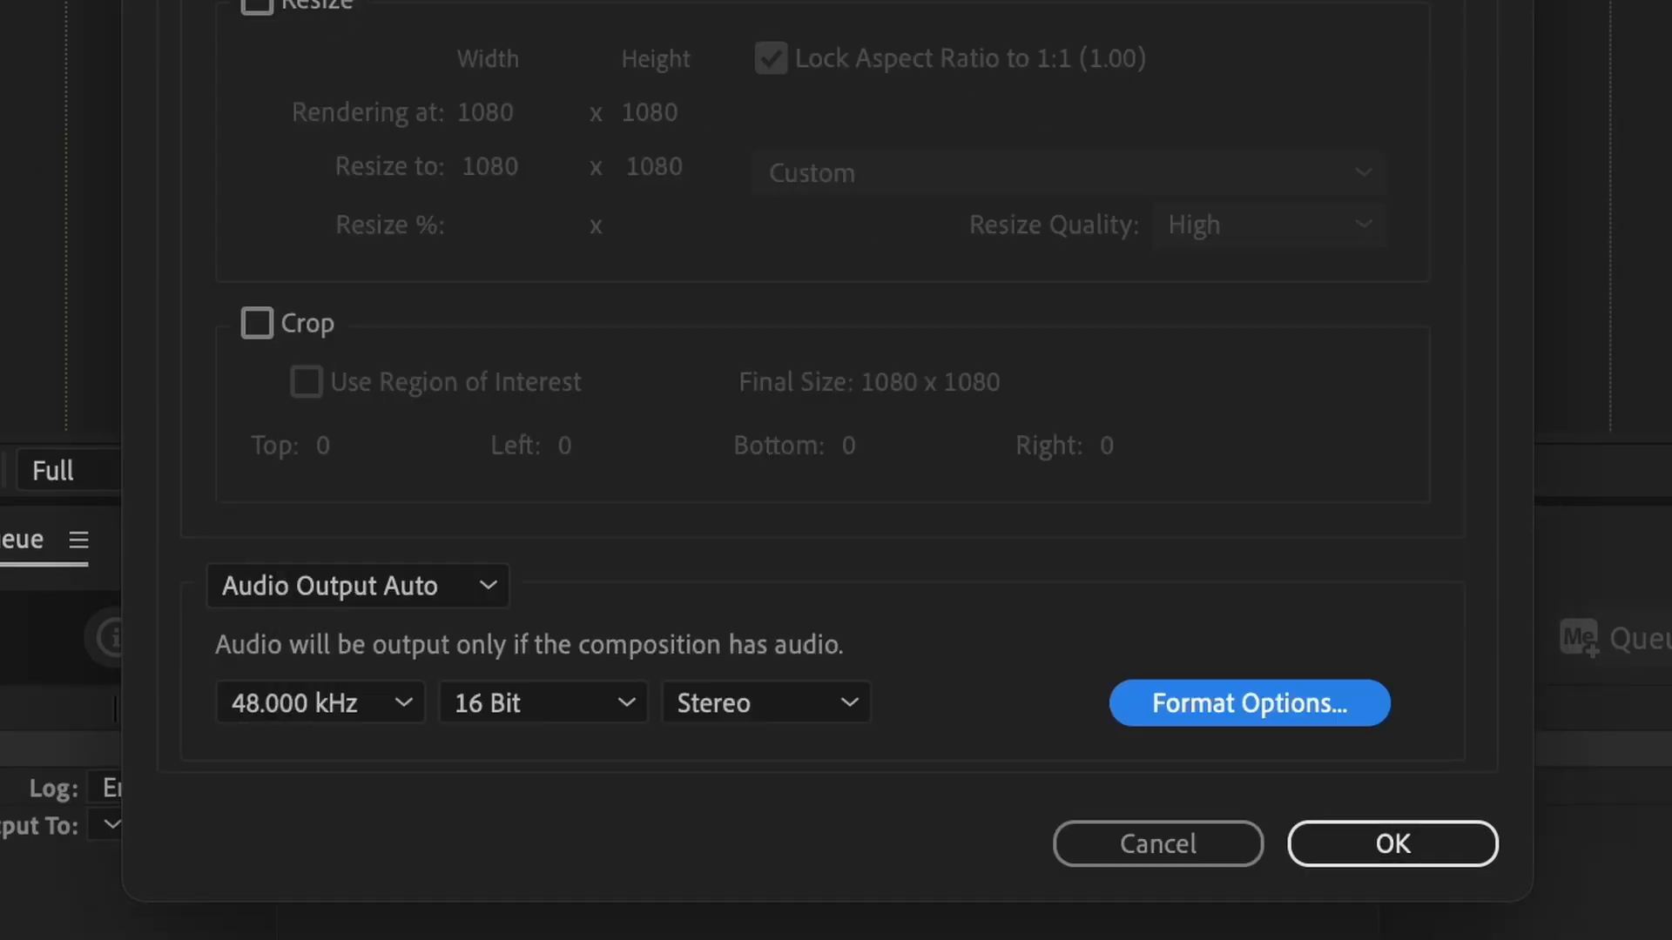
left_click(1371, 842)
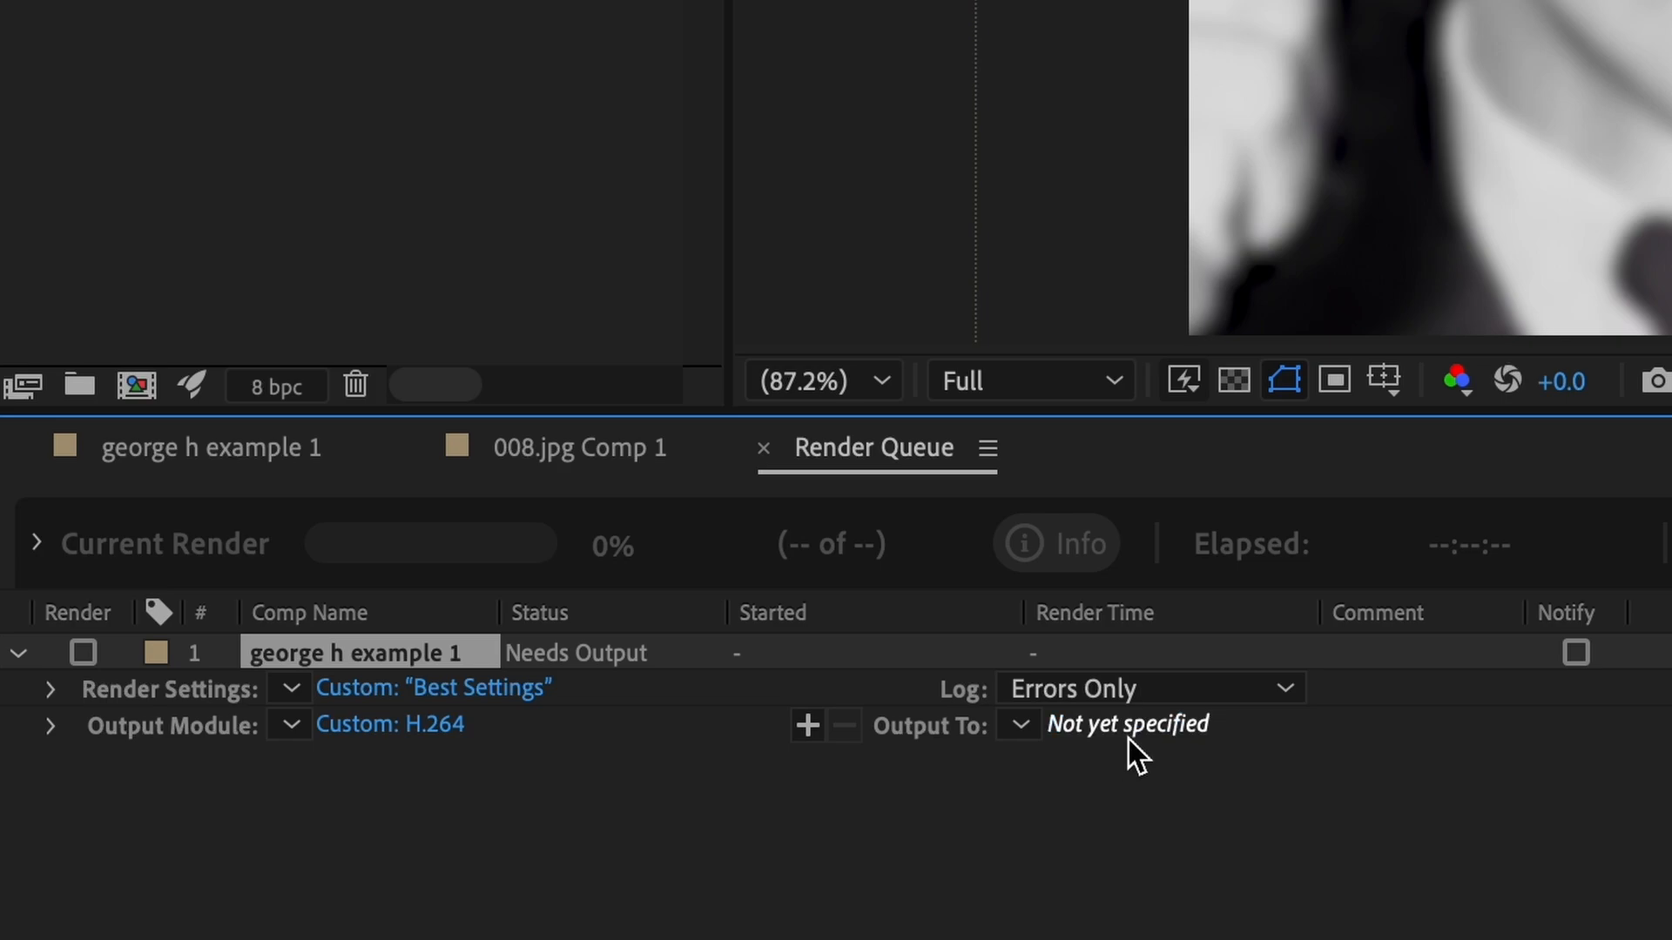
- Set the output file to george h example 1.mp4 in the ae edits 2026 folder and render the queued composition
left_click(1182, 734)
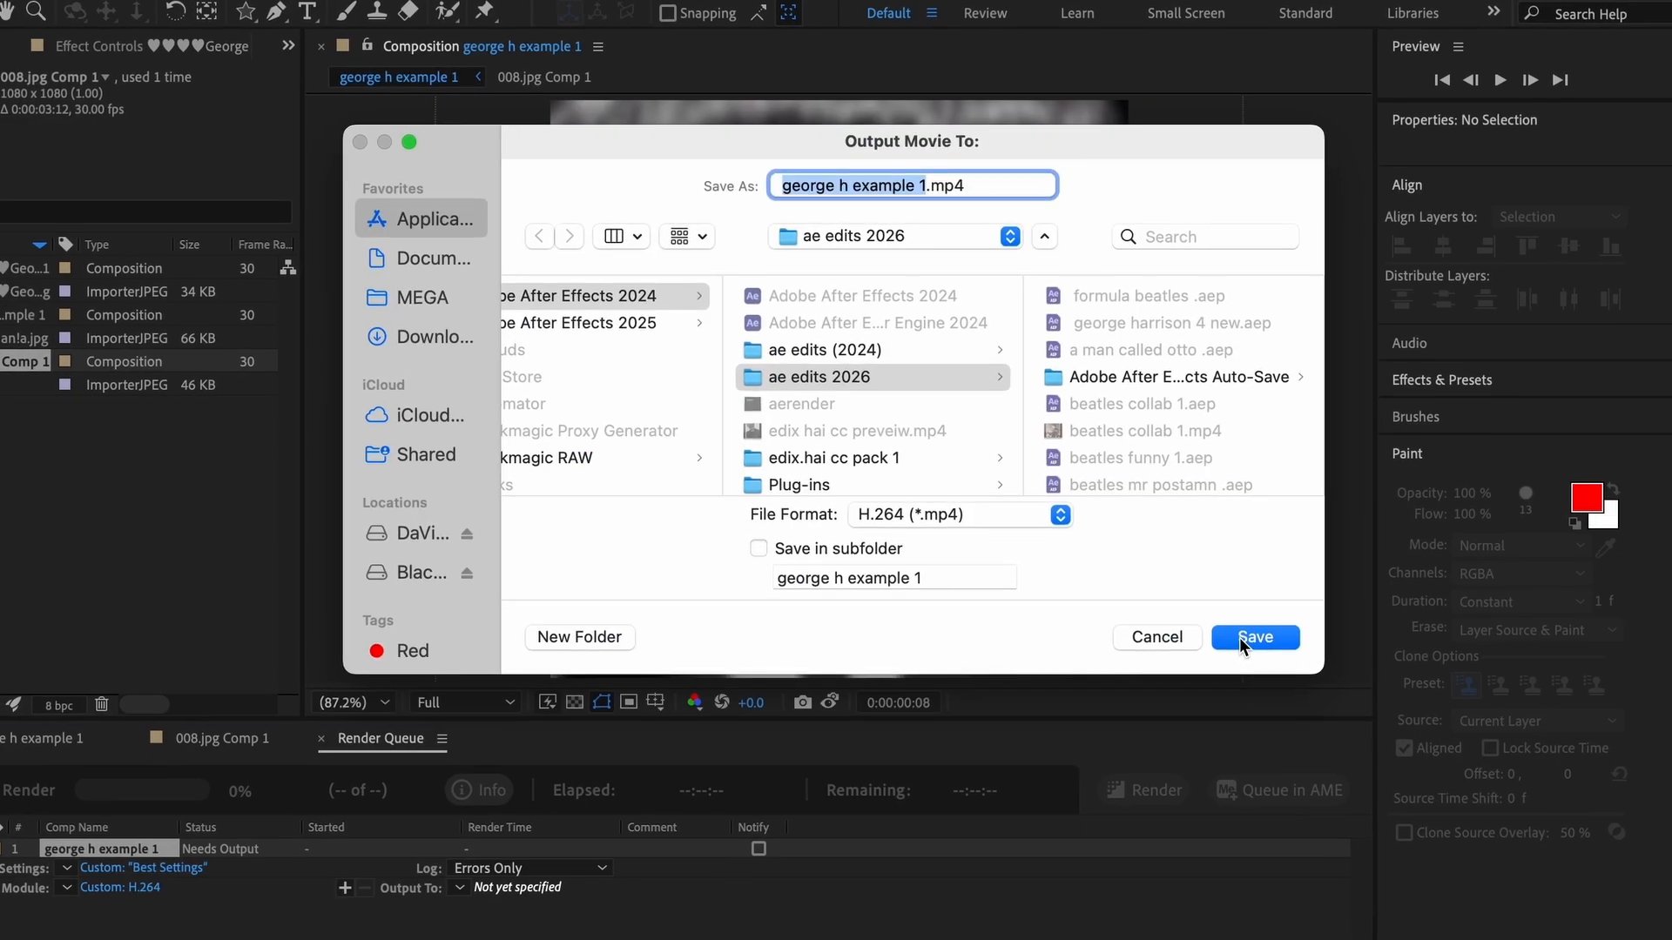
left_click(1593, 881)
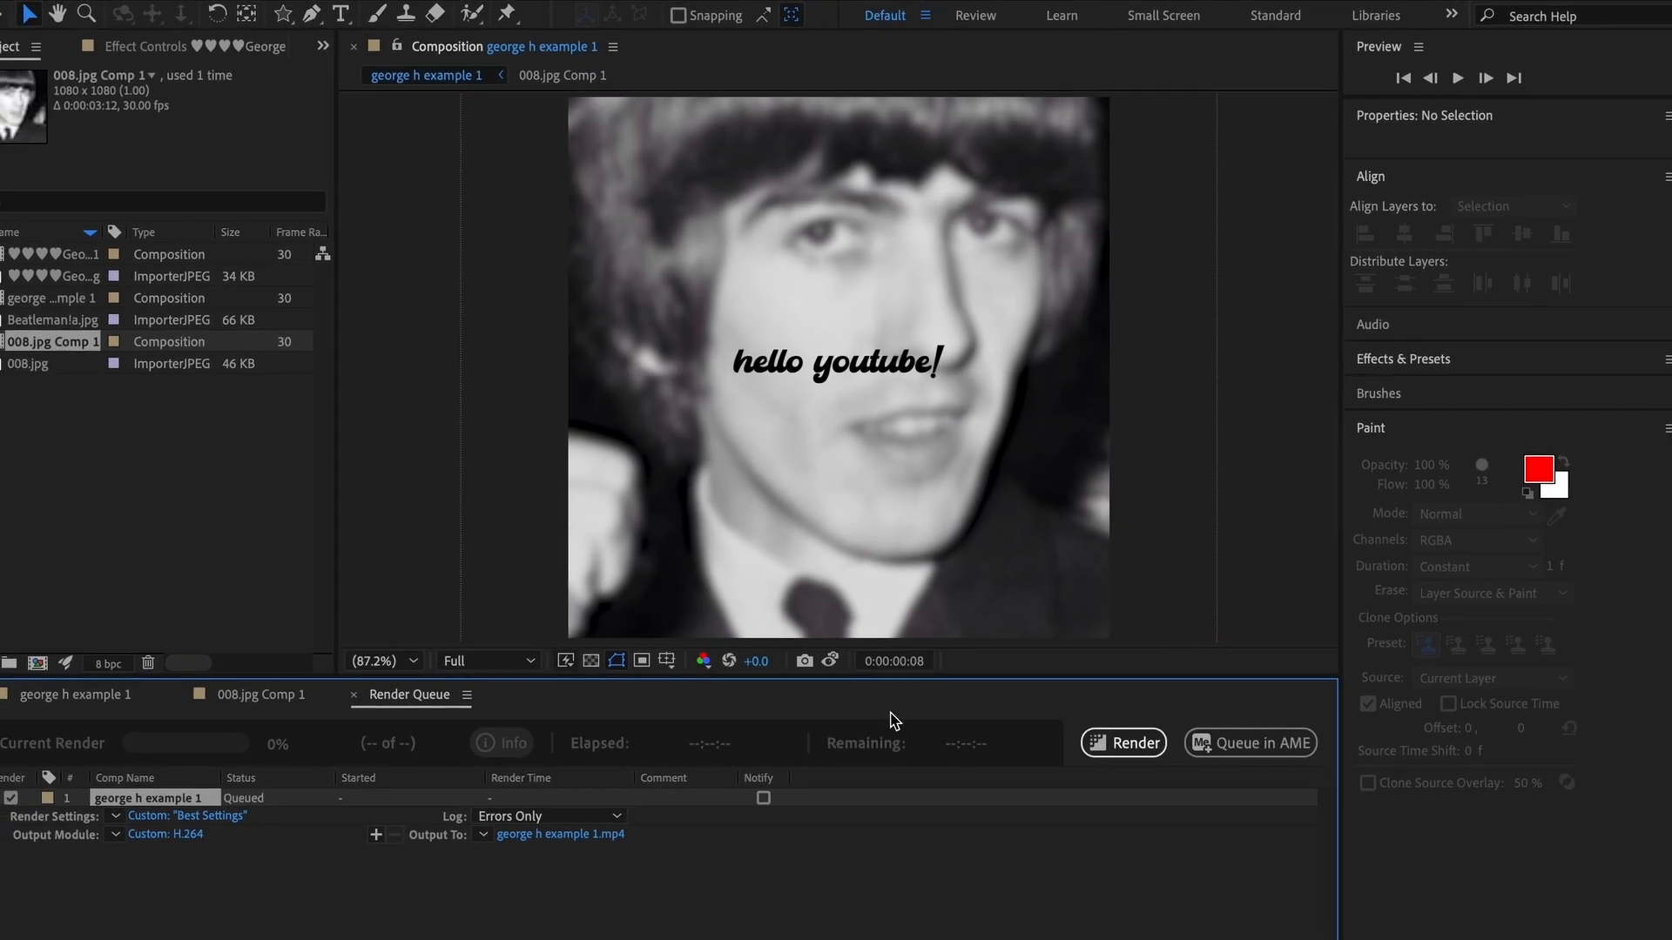
left_click(1123, 743)
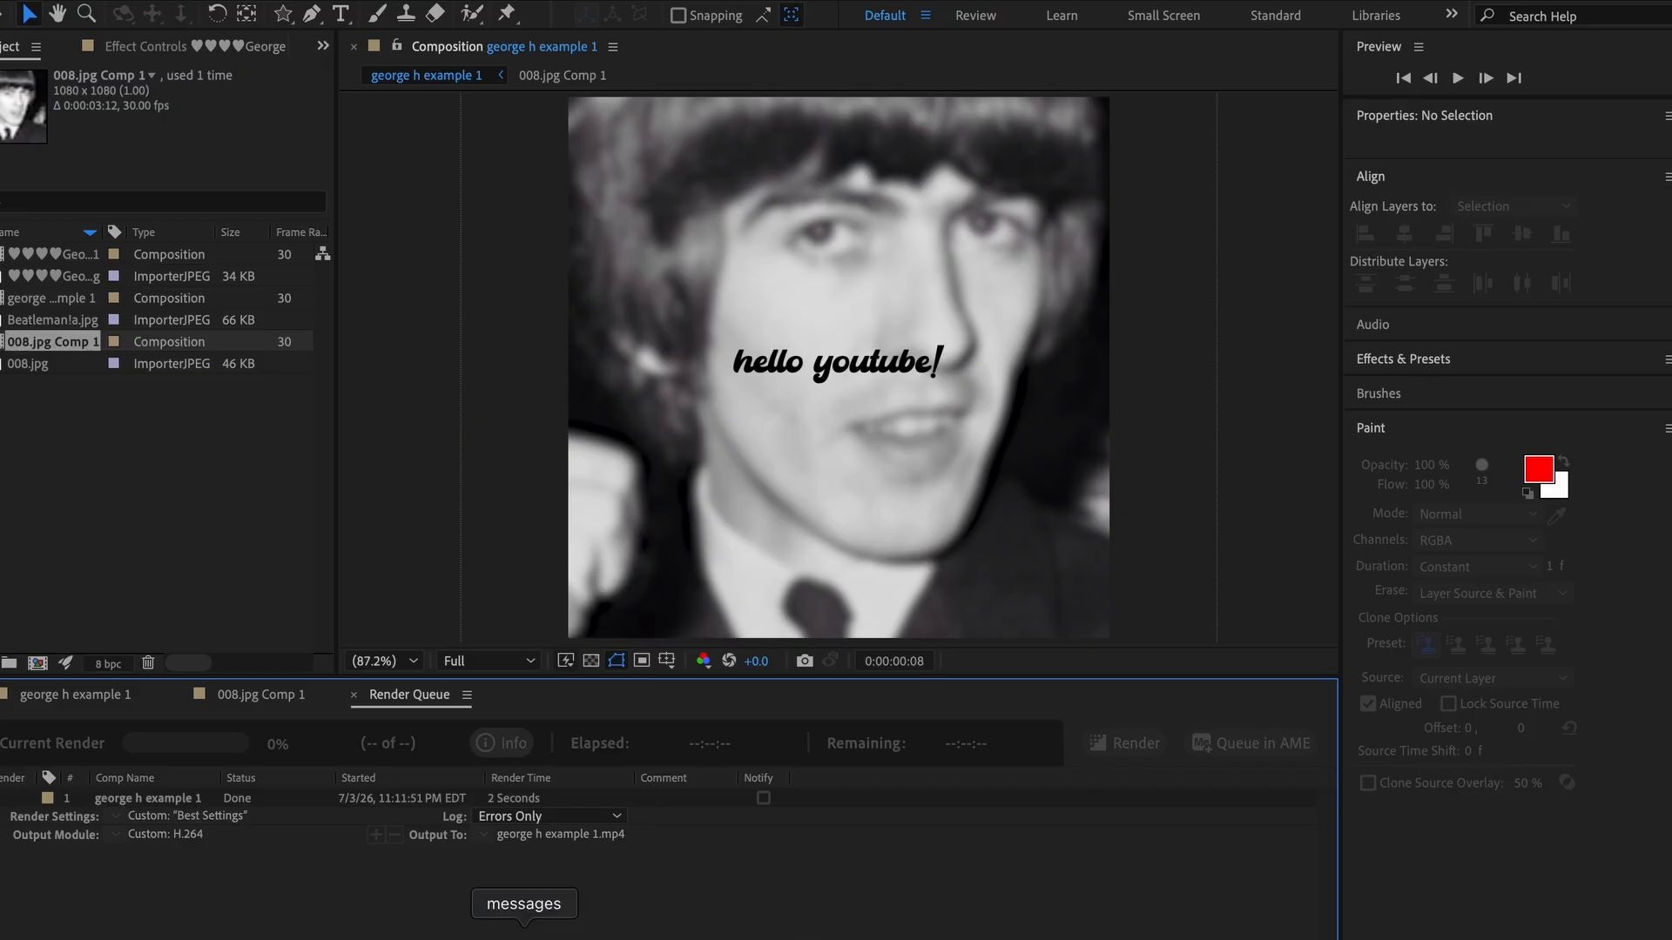
- Switch to Finder and open the ae edits 2026 folder inside Adobe After Effects 2024 to find the rendered video
left_click(280, 938)
left_click(397, 431)
double_click(658, 432)
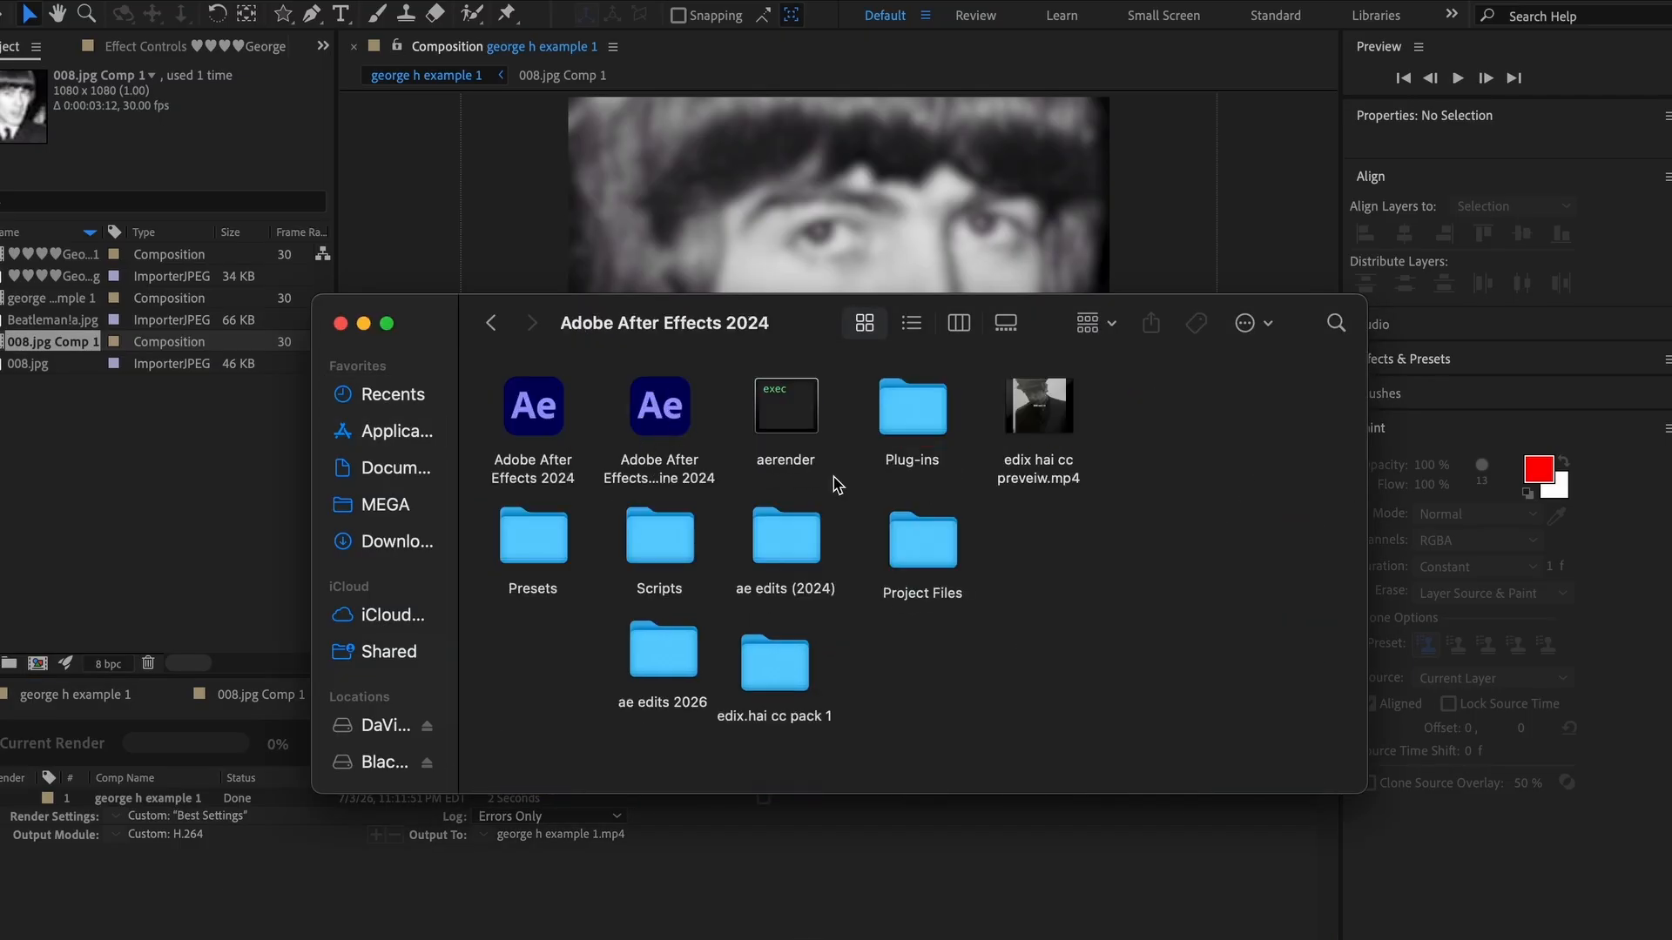
double_click(688, 651)
scroll(923, 557, "down", 10)
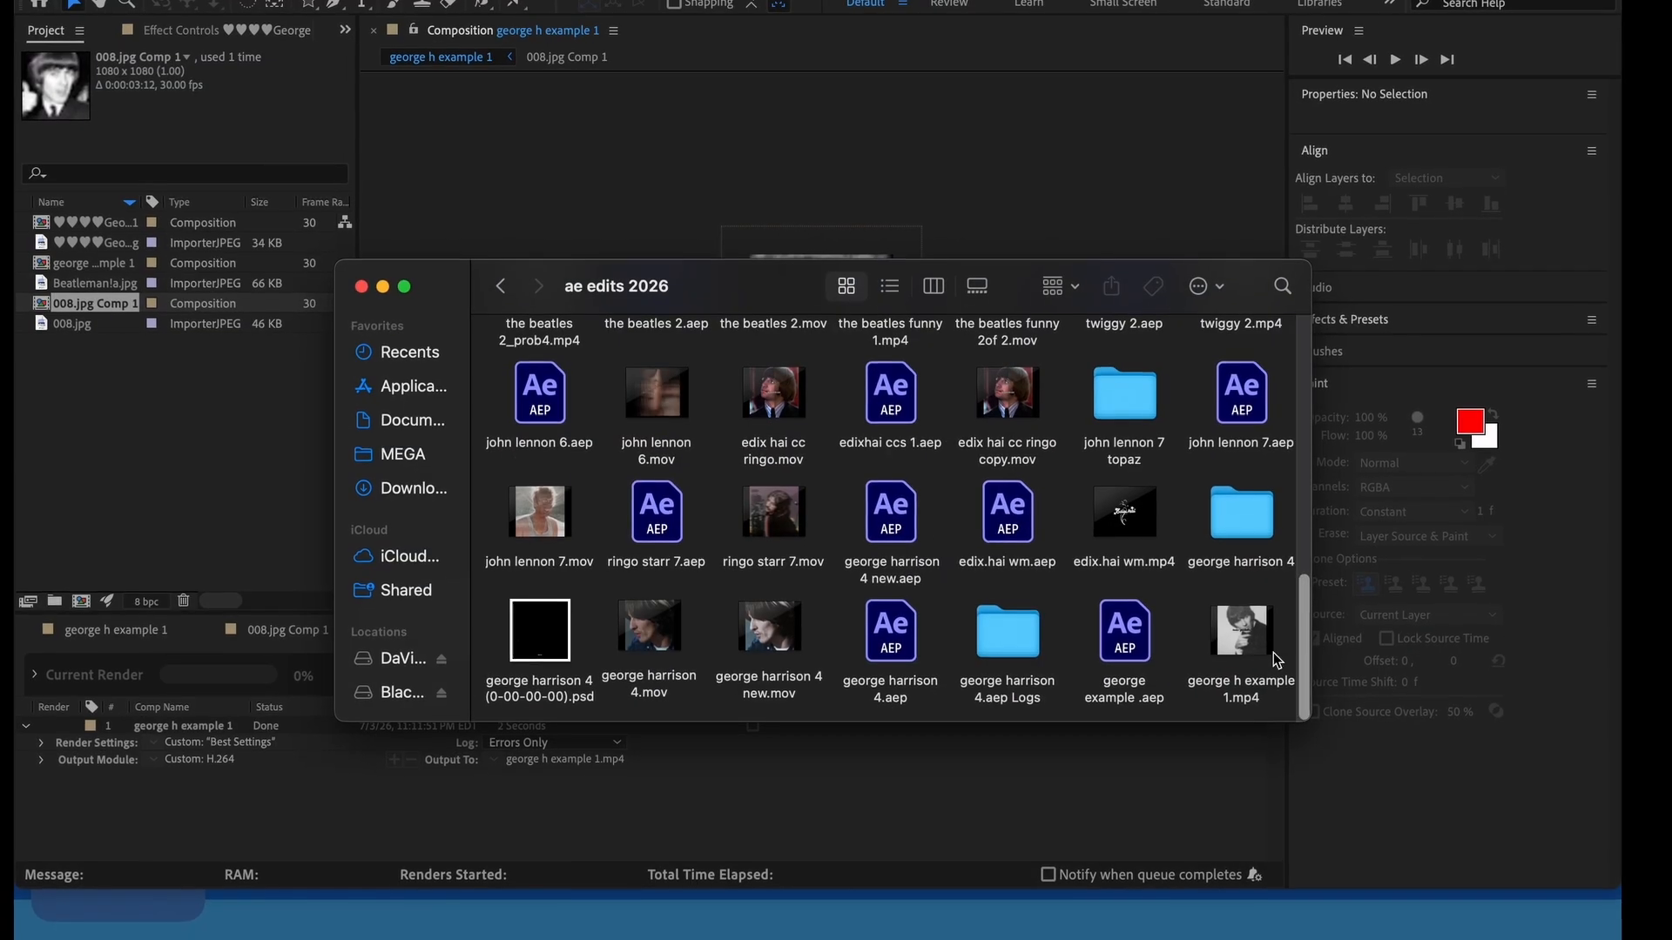
- Open george h example 1.mp4 to watch the rendered animation, and close the video player
left_click(1245, 653)
double_click(1245, 653)
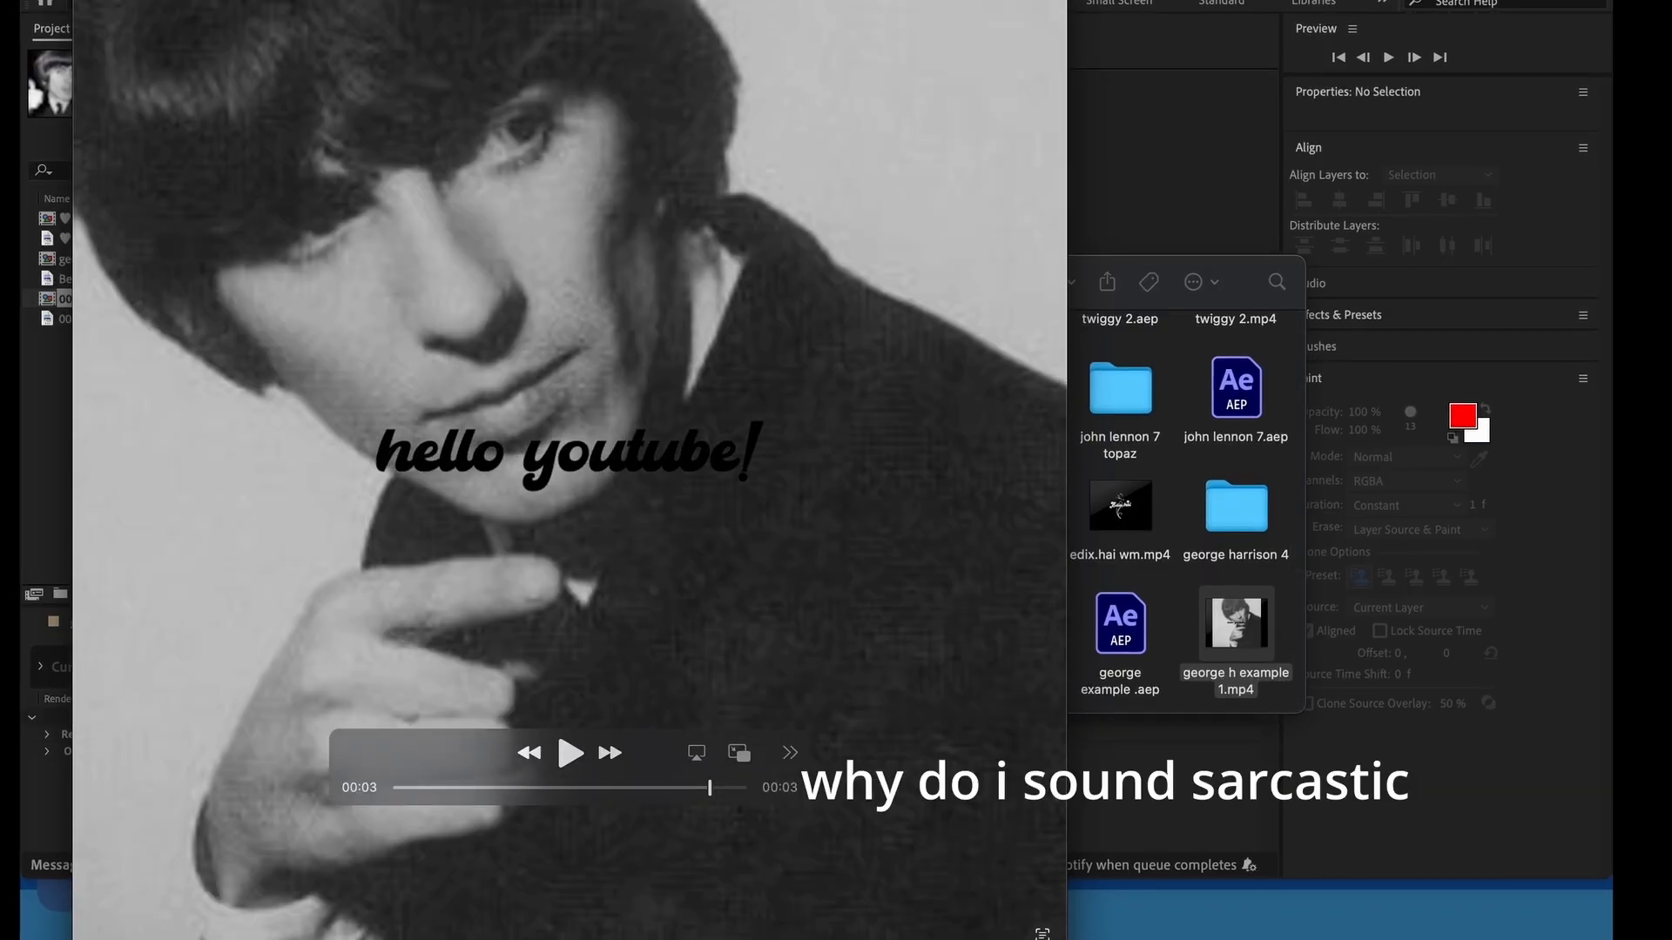
key("super+w")
scroll(862, 640, "down", 3)
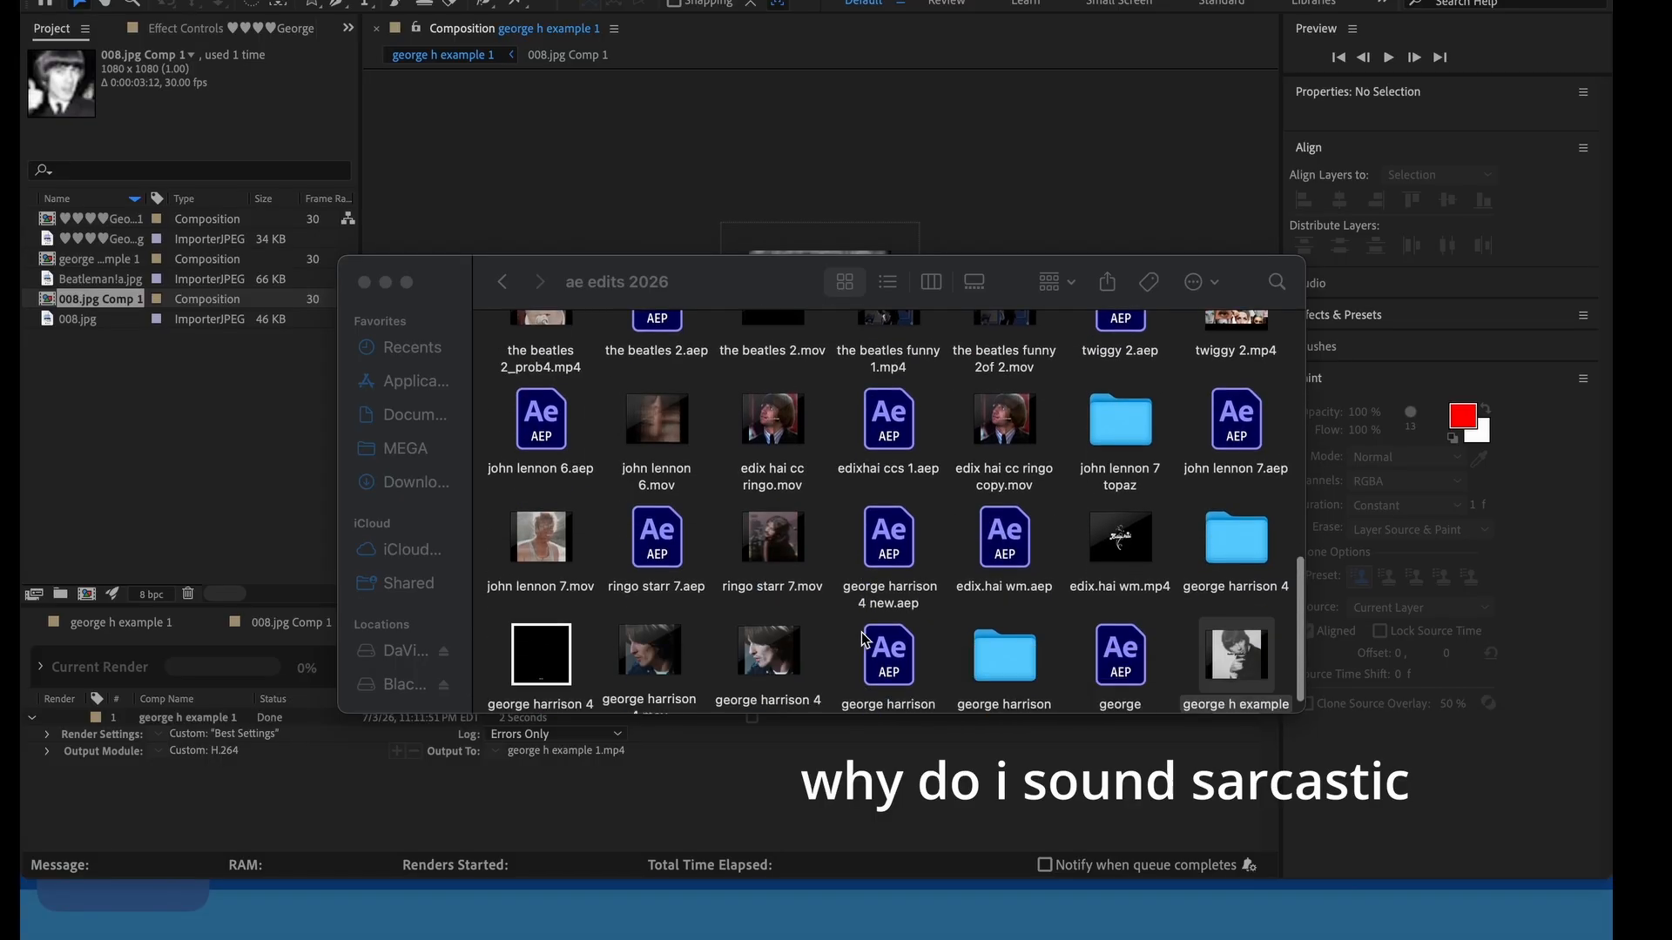